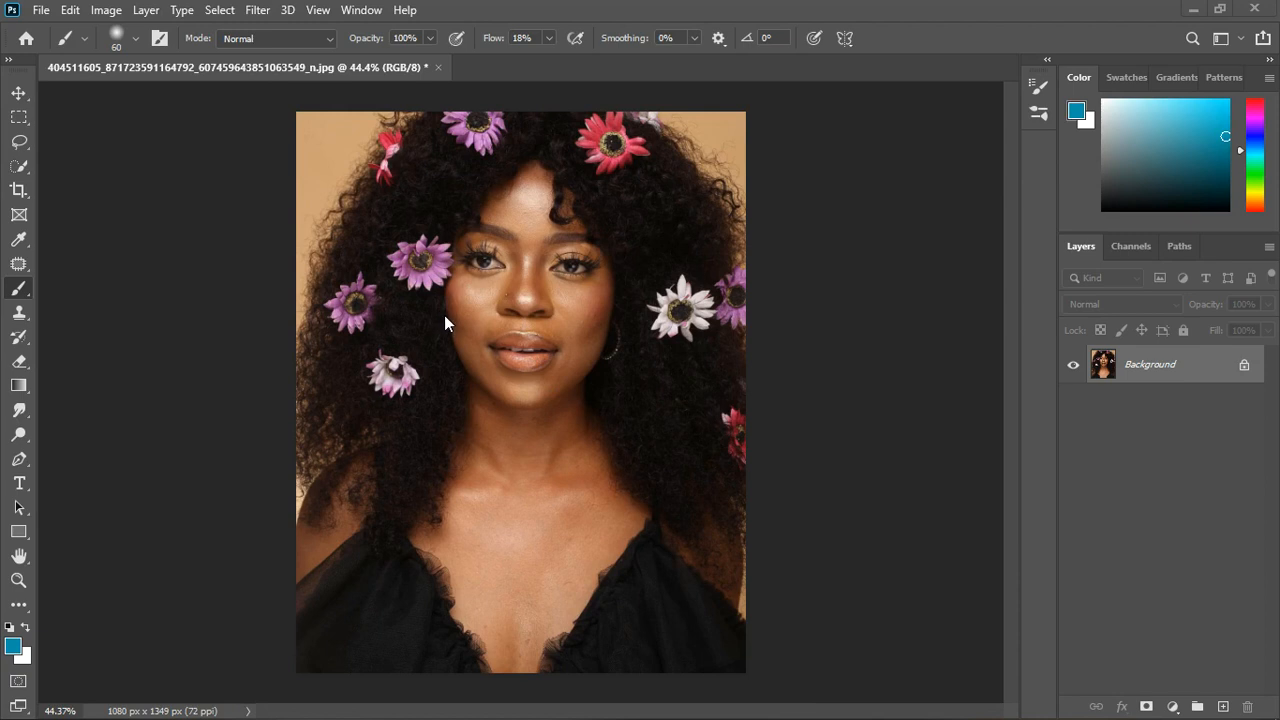
Duplicate the Background layer with the original hidden, and add an empty layer above the copy.
scroll(453, 142, "up", 2)
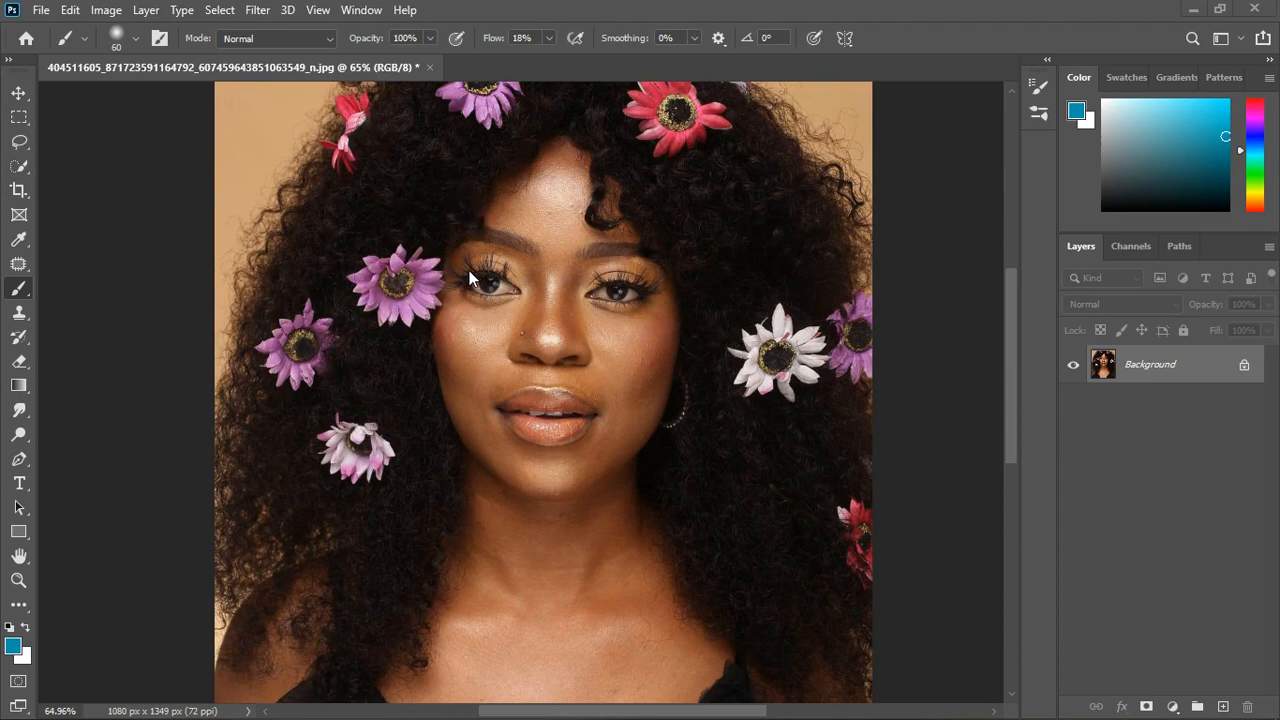
scroll(470, 268, "down", 1)
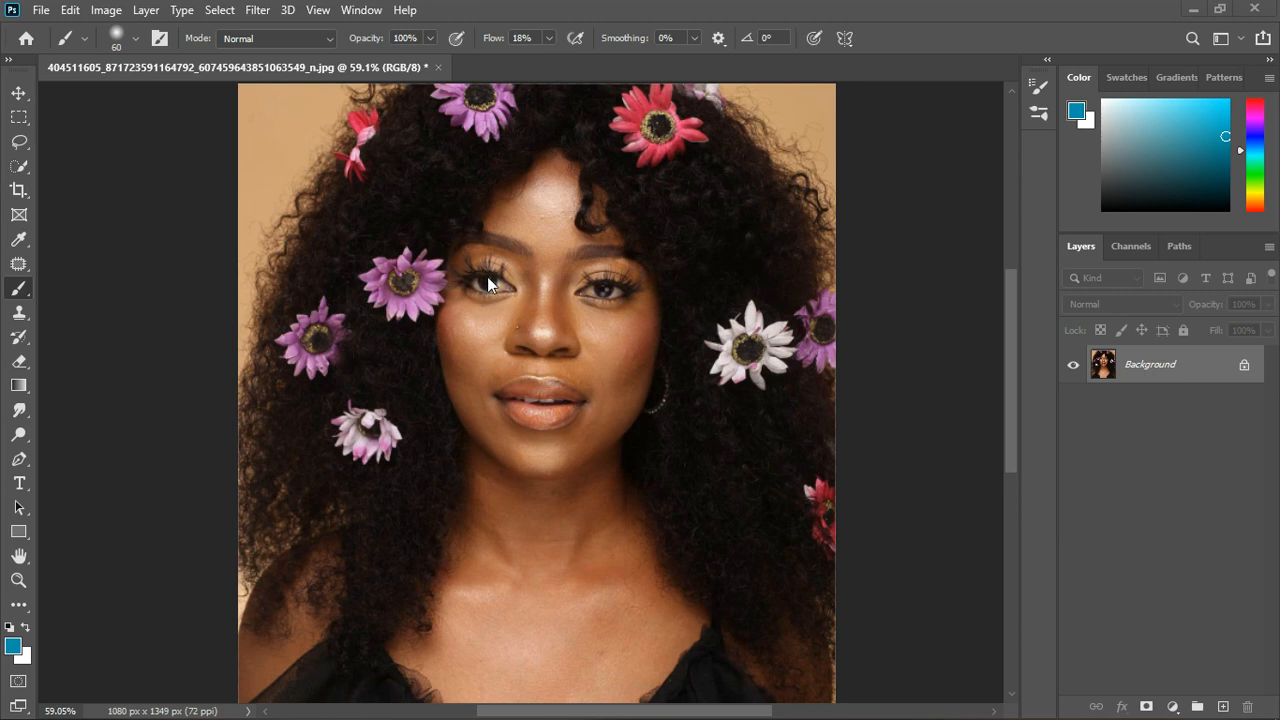
scroll(519, 296, "down", 1)
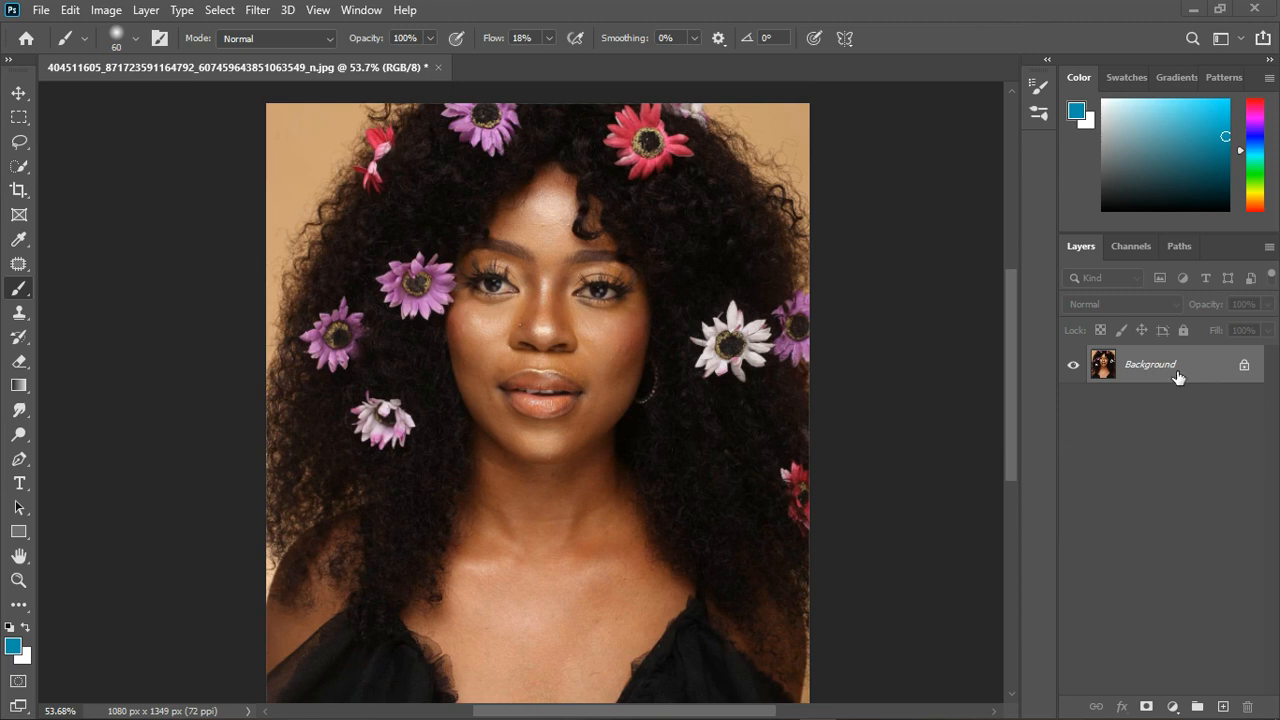
key("ctrl+j")
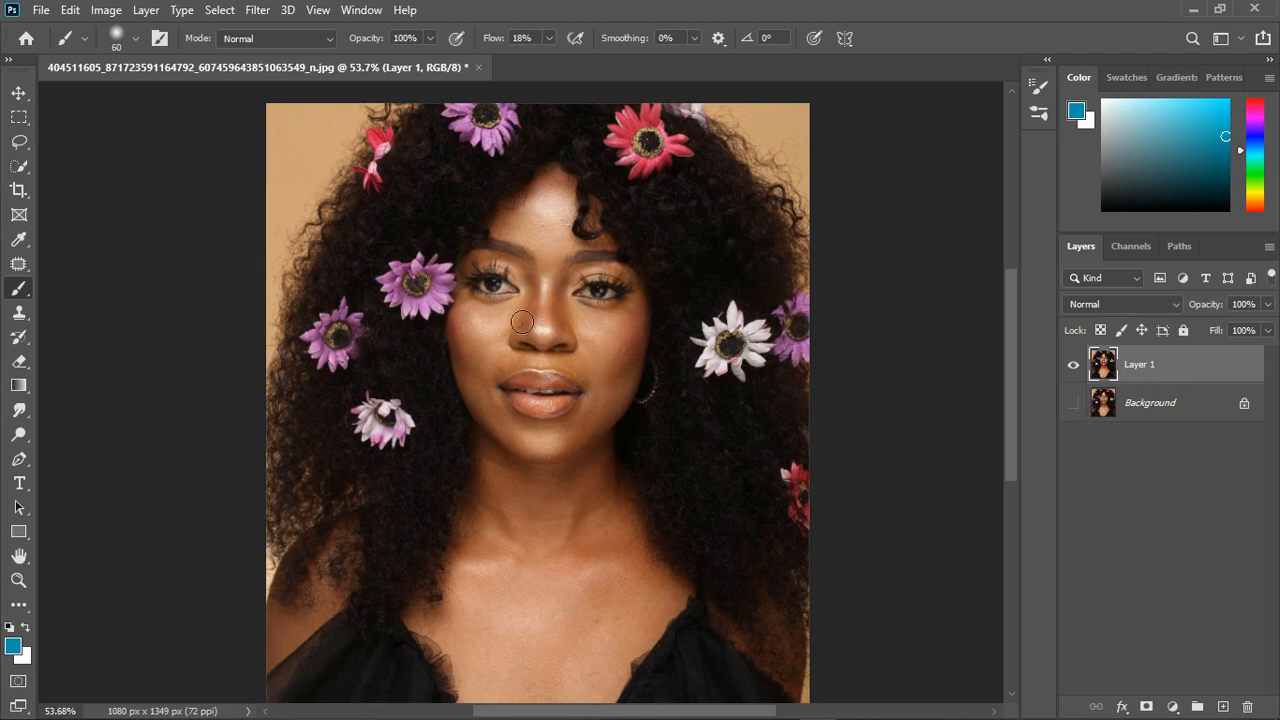
scroll(466, 384, "down", 2)
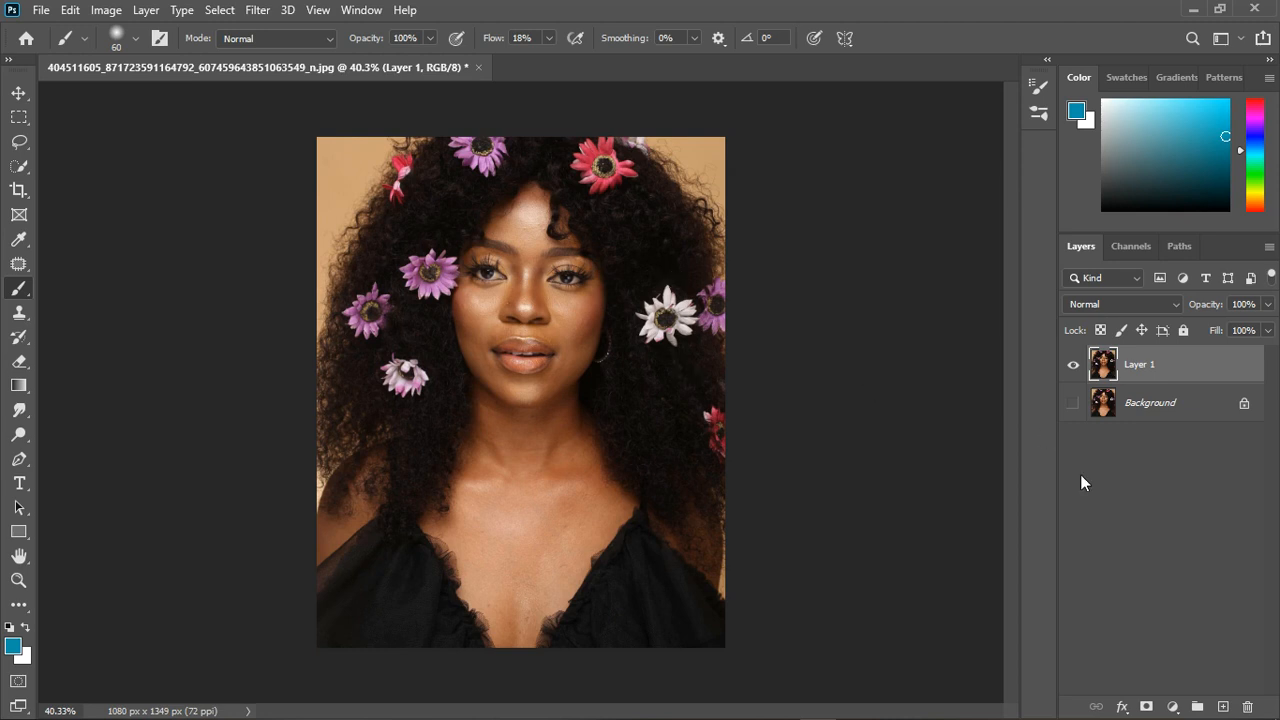
left_click(1223, 707)
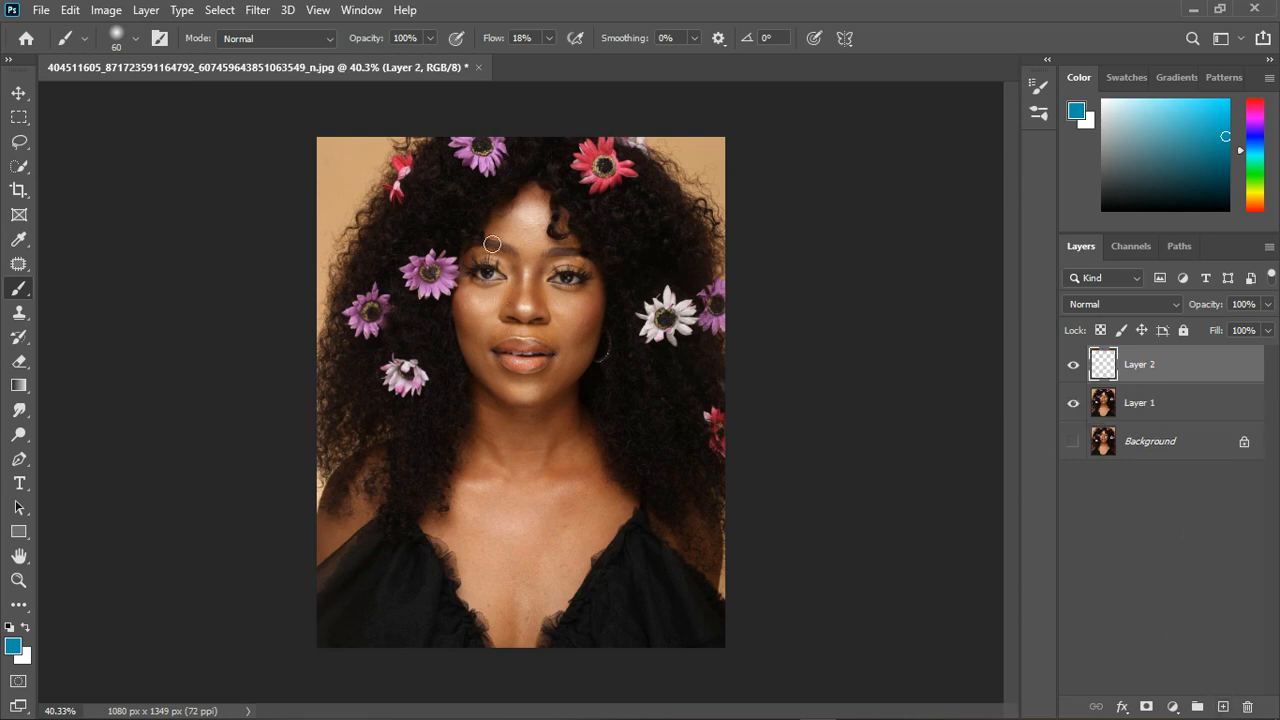
Choose the Clone Stamp tool and set it to sample from Current & Below.
scroll(410, 212, "up", 3)
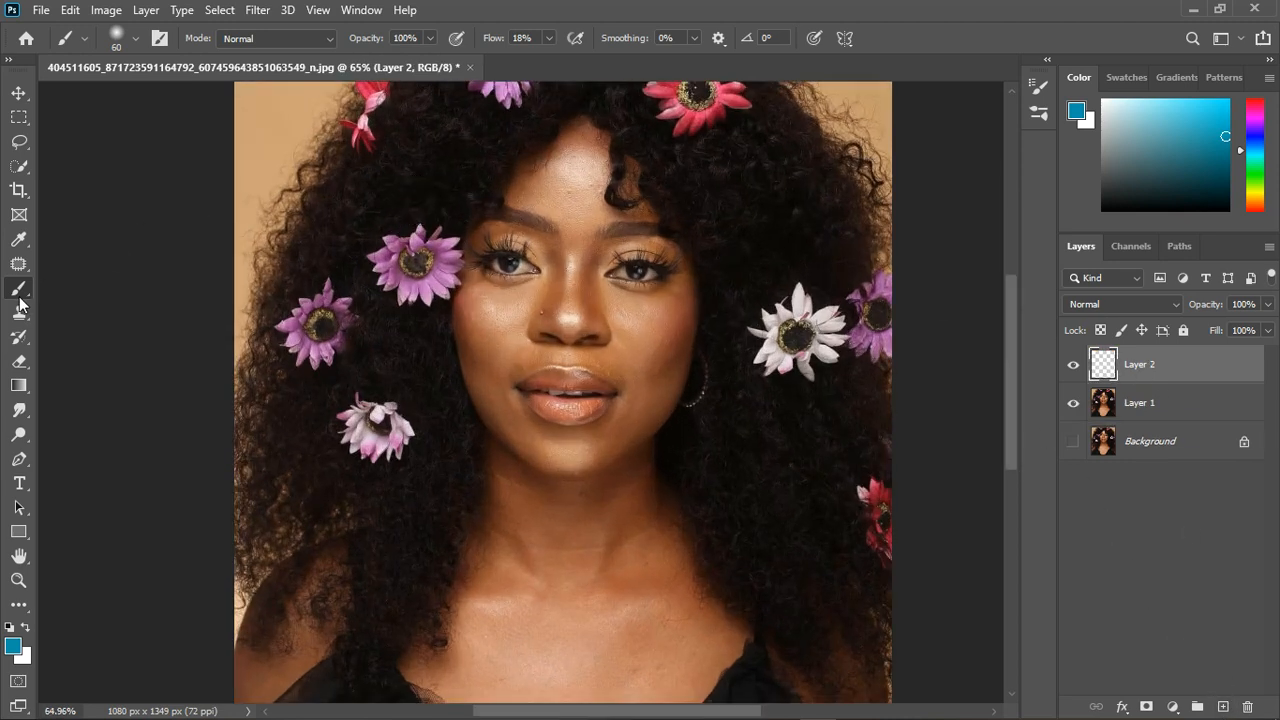
left_click(19, 313)
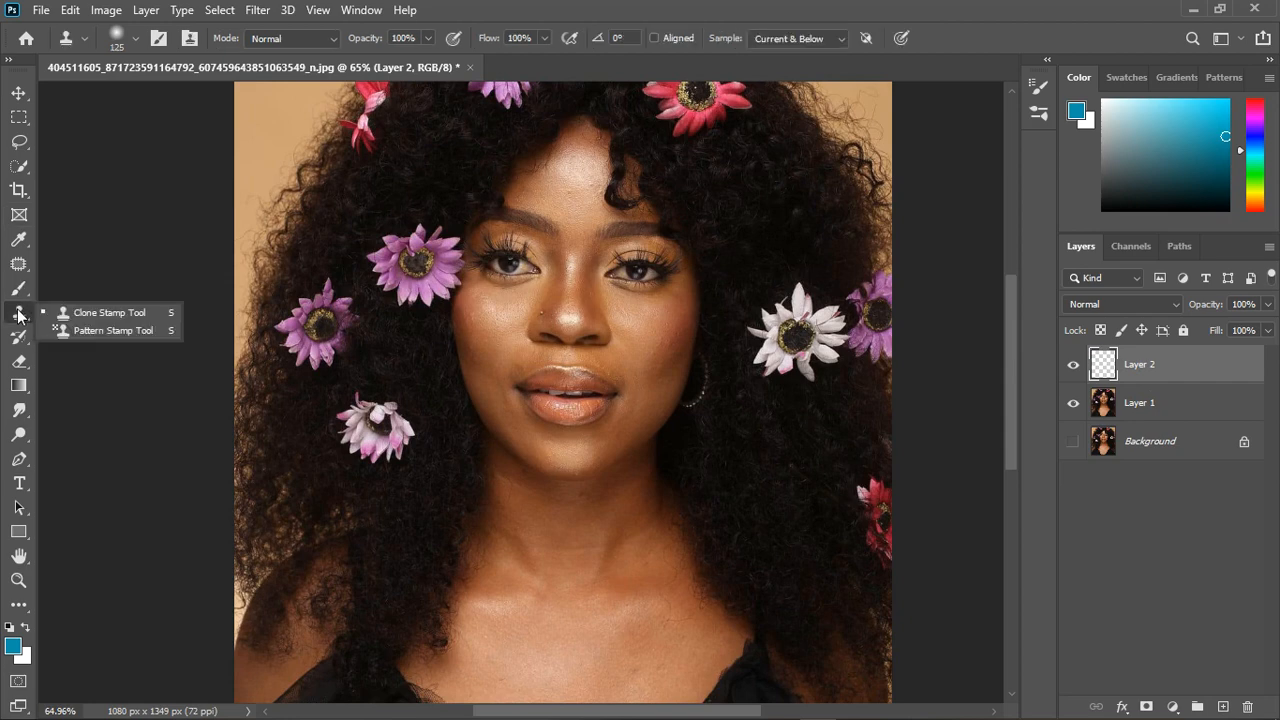
left_click(80, 313)
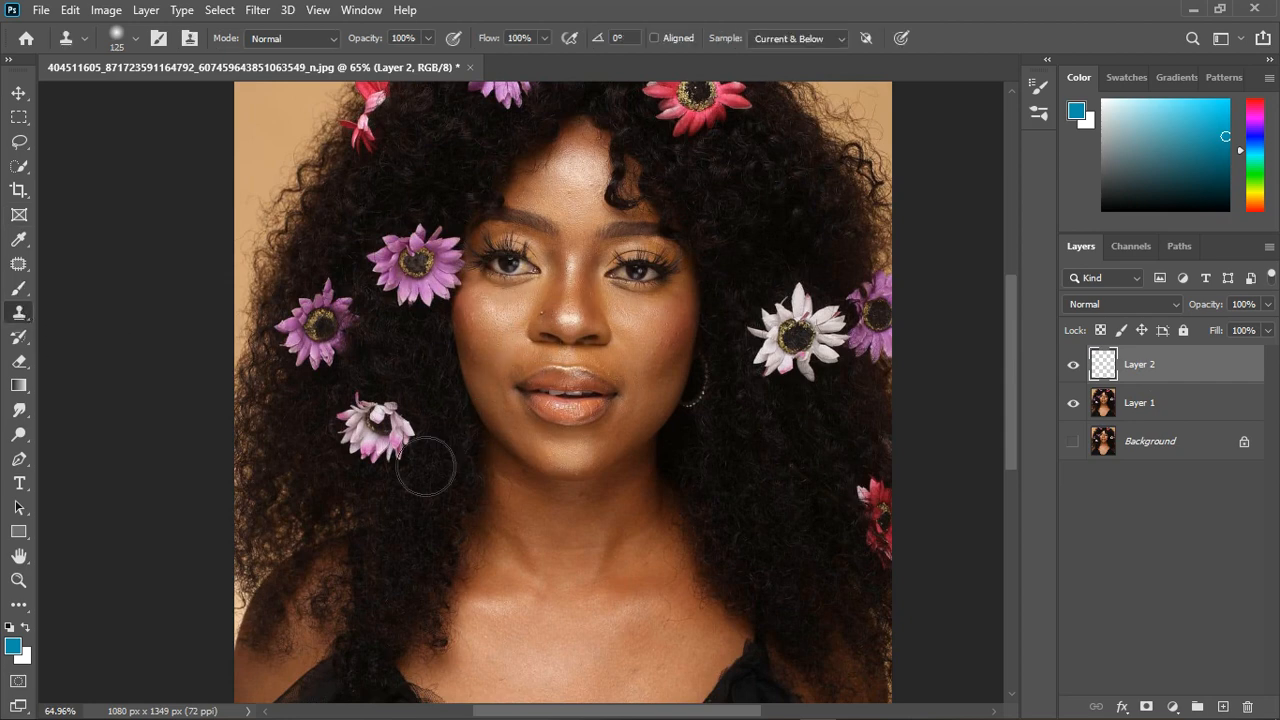
left_click(835, 38)
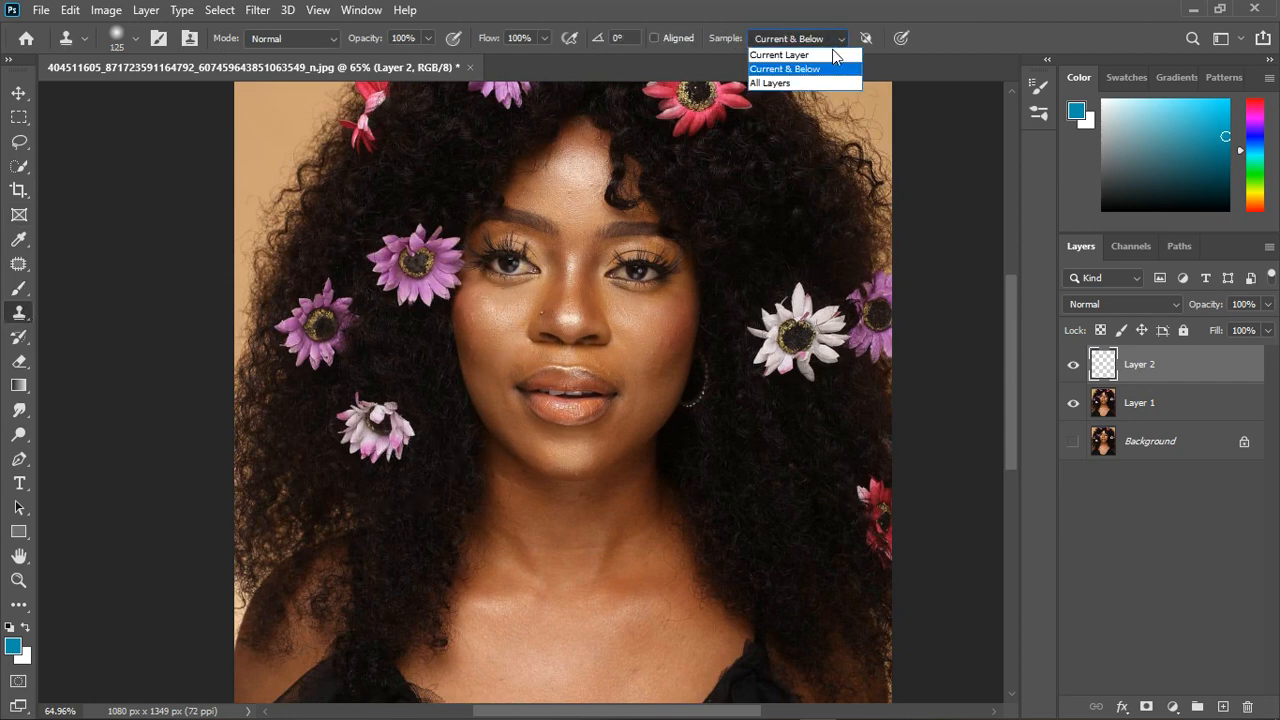
left_click(811, 69)
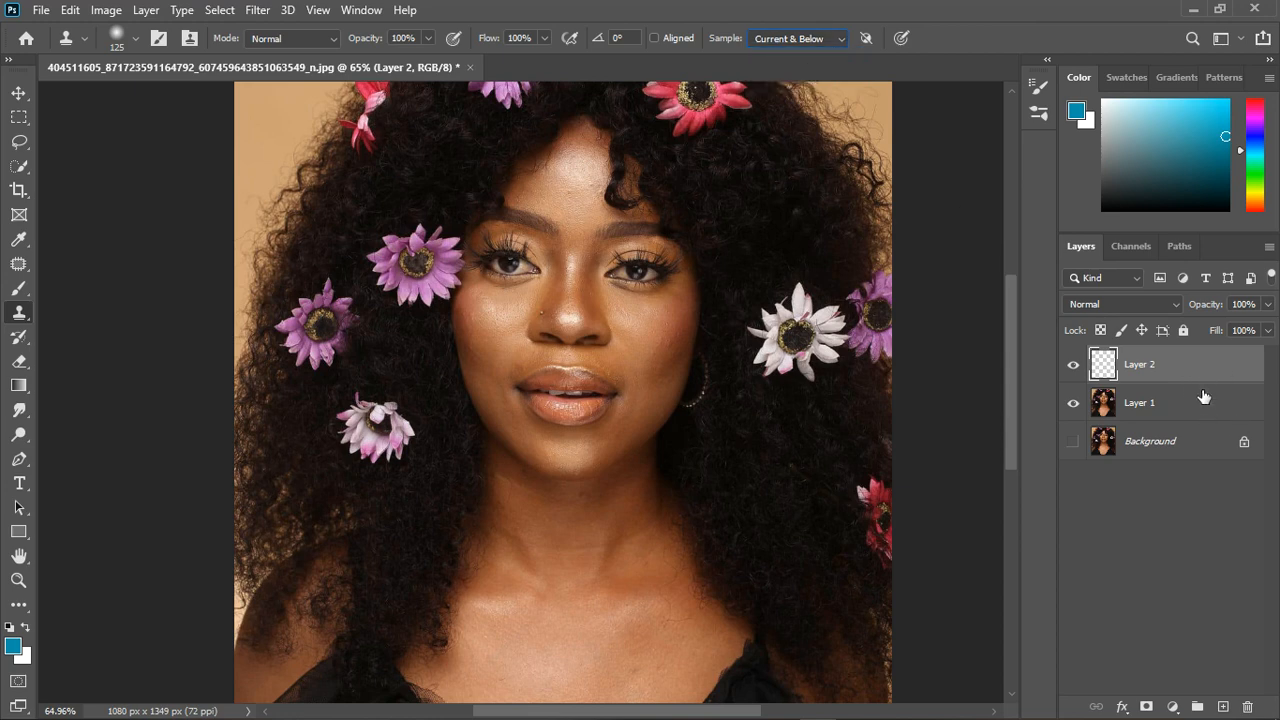
left_click(840, 37)
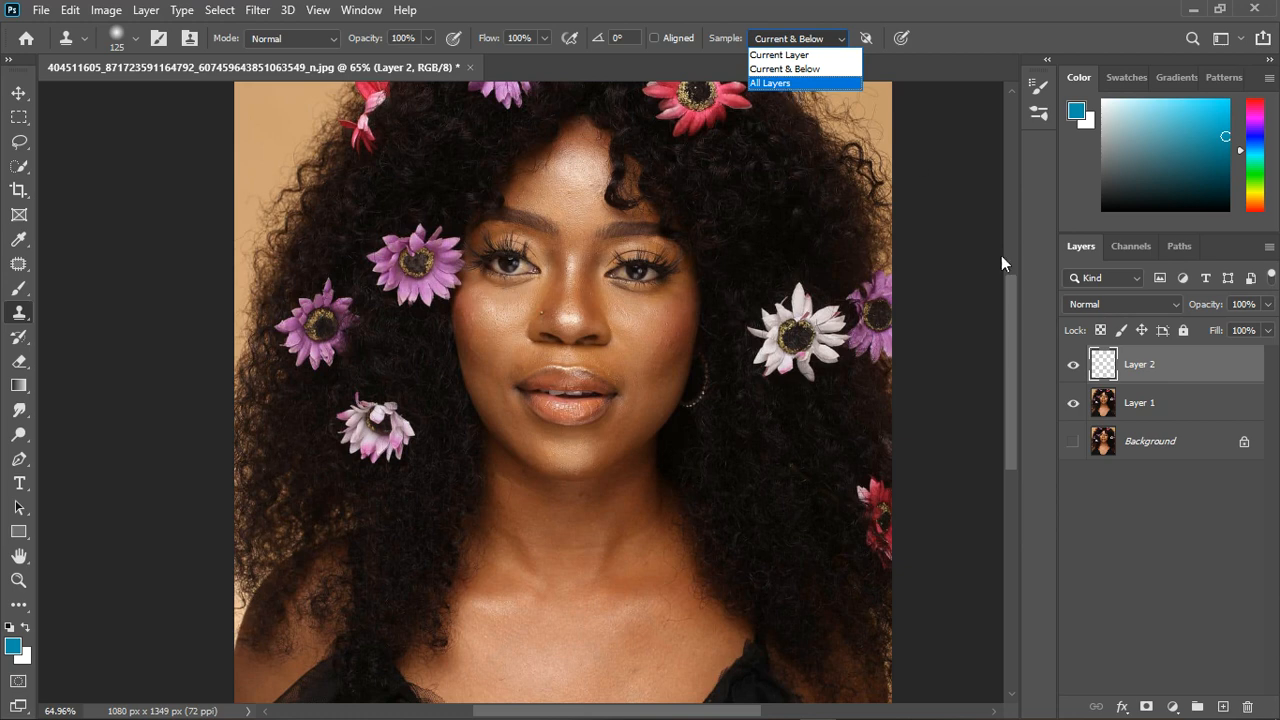
left_click(821, 68)
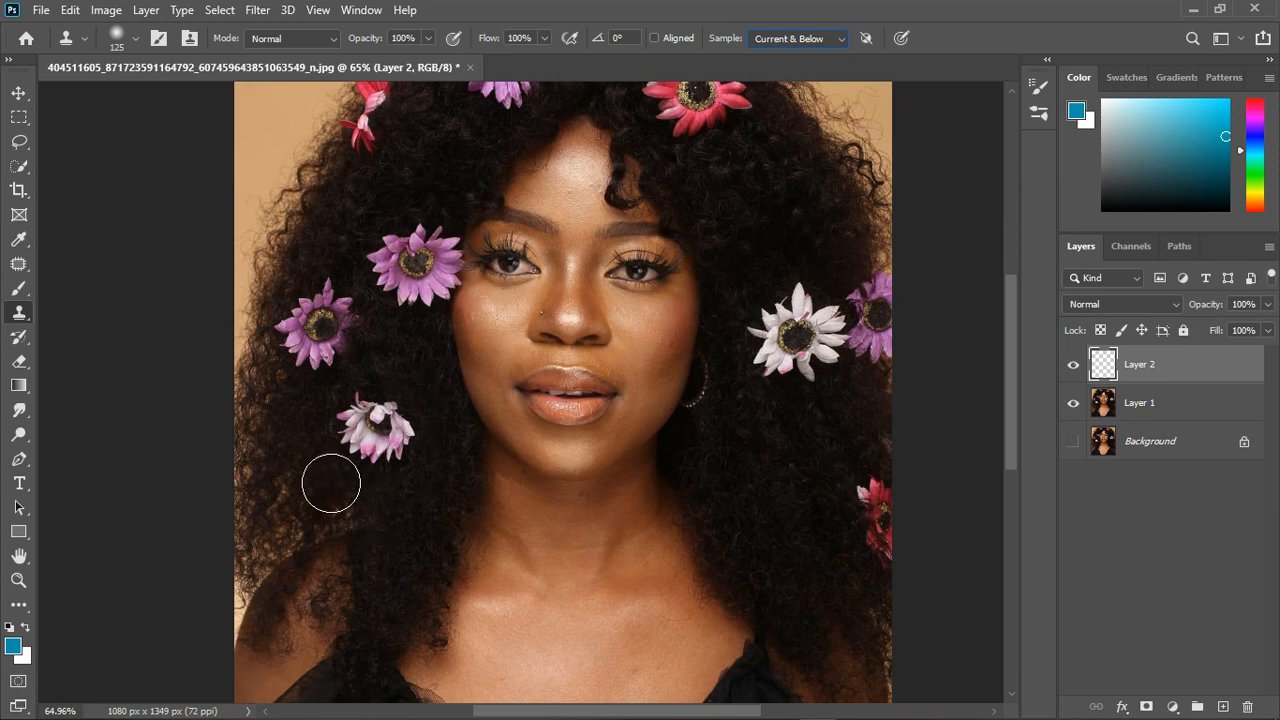
Try to clone nearby hair over the pink-and-white flower left of the chin, and undo the strokes.
left_click(303, 449, "alt")
left_click_drag(366, 449, 398, 457)
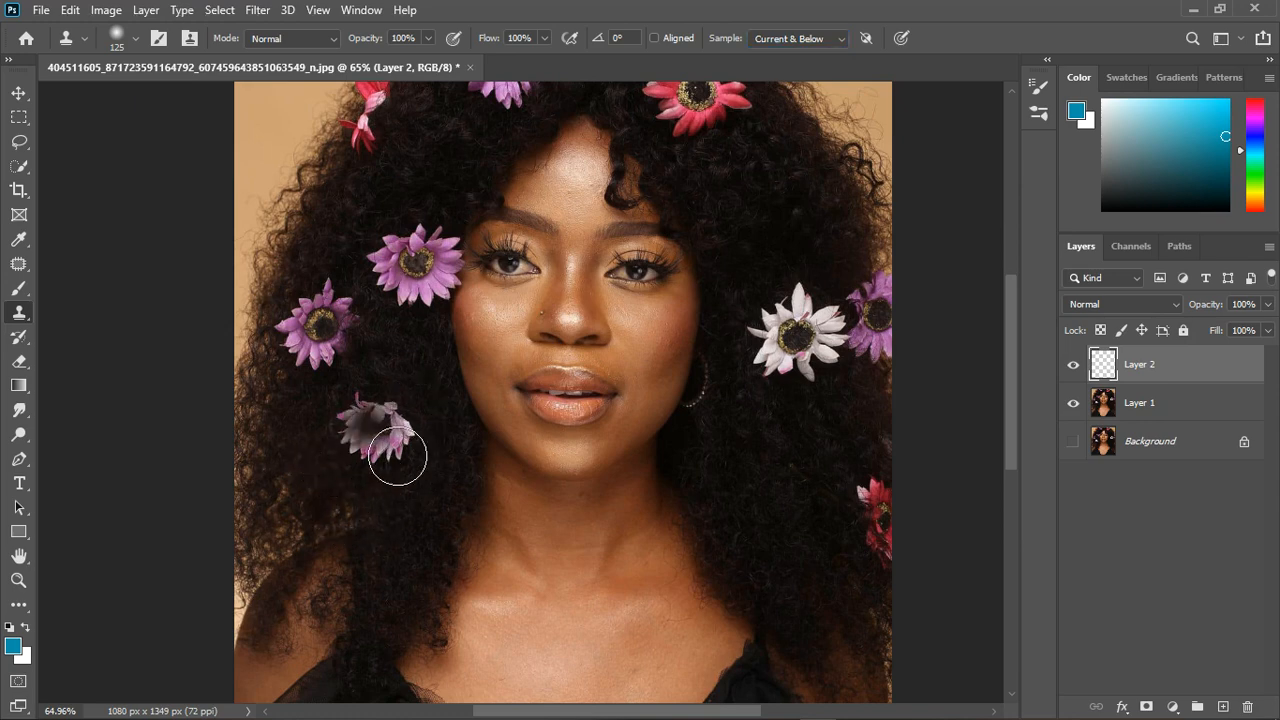
key("ctrl+z")
key("ctrl+z")
key("ctrl+z")
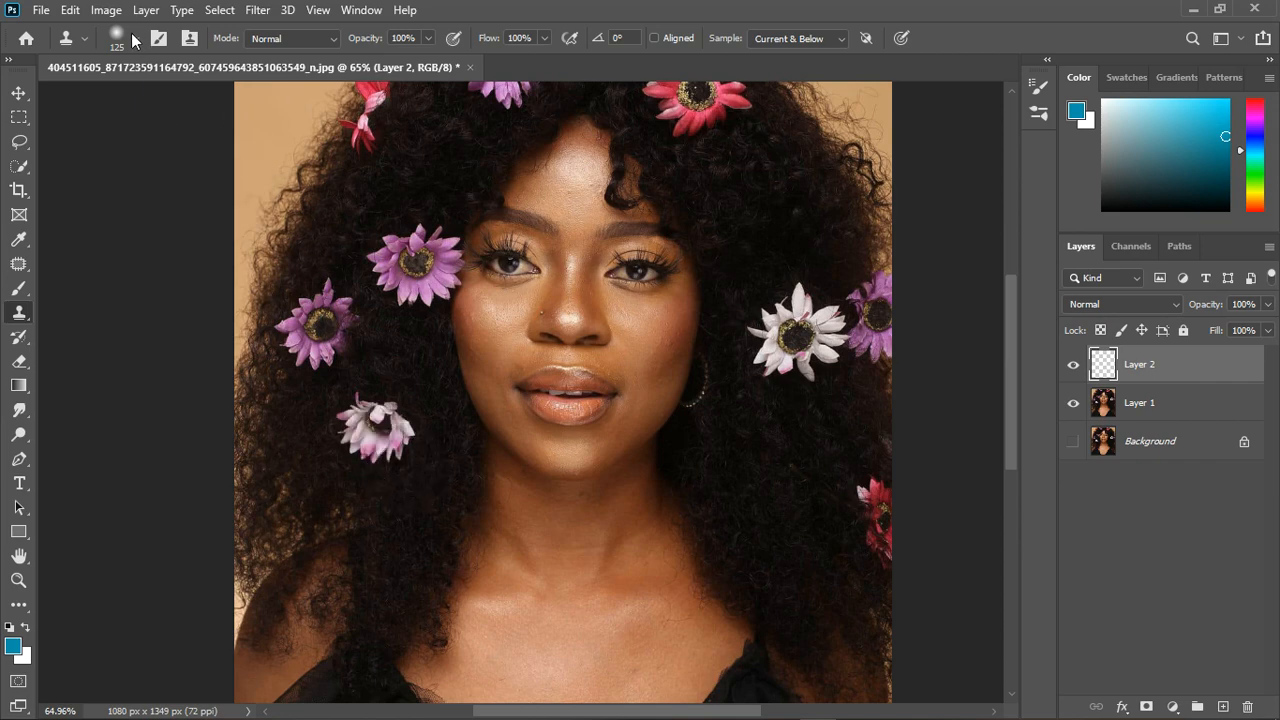
Enlarge the Clone Stamp brush to 149 px and clone nearby hair over the pink-and-white flower left of the chin.
left_click(136, 39)
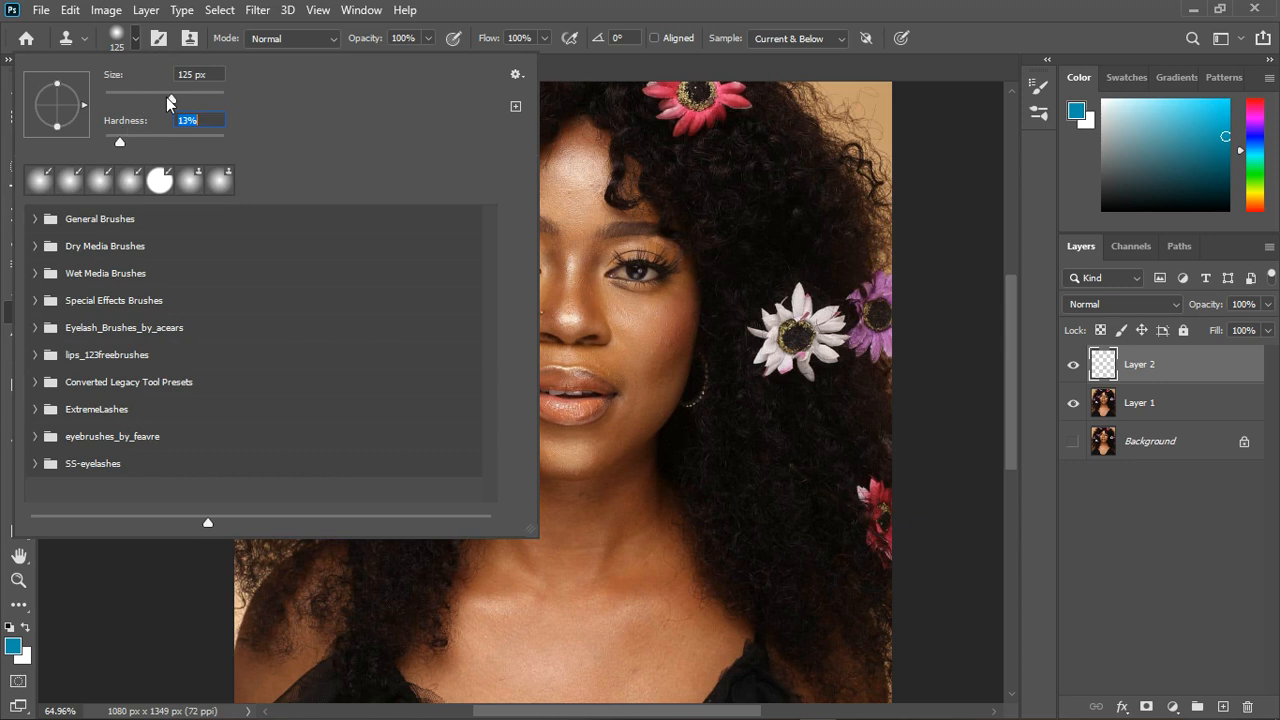
left_click_drag(170, 99, 178, 99)
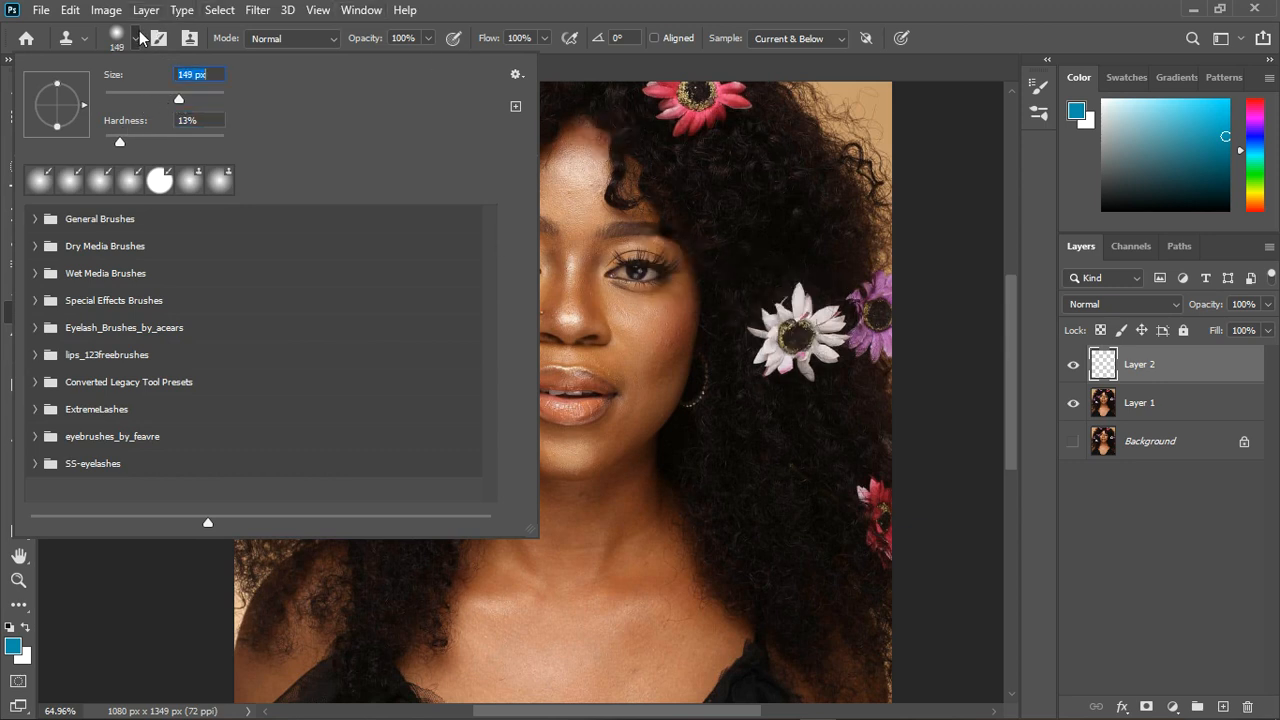
left_click(138, 38)
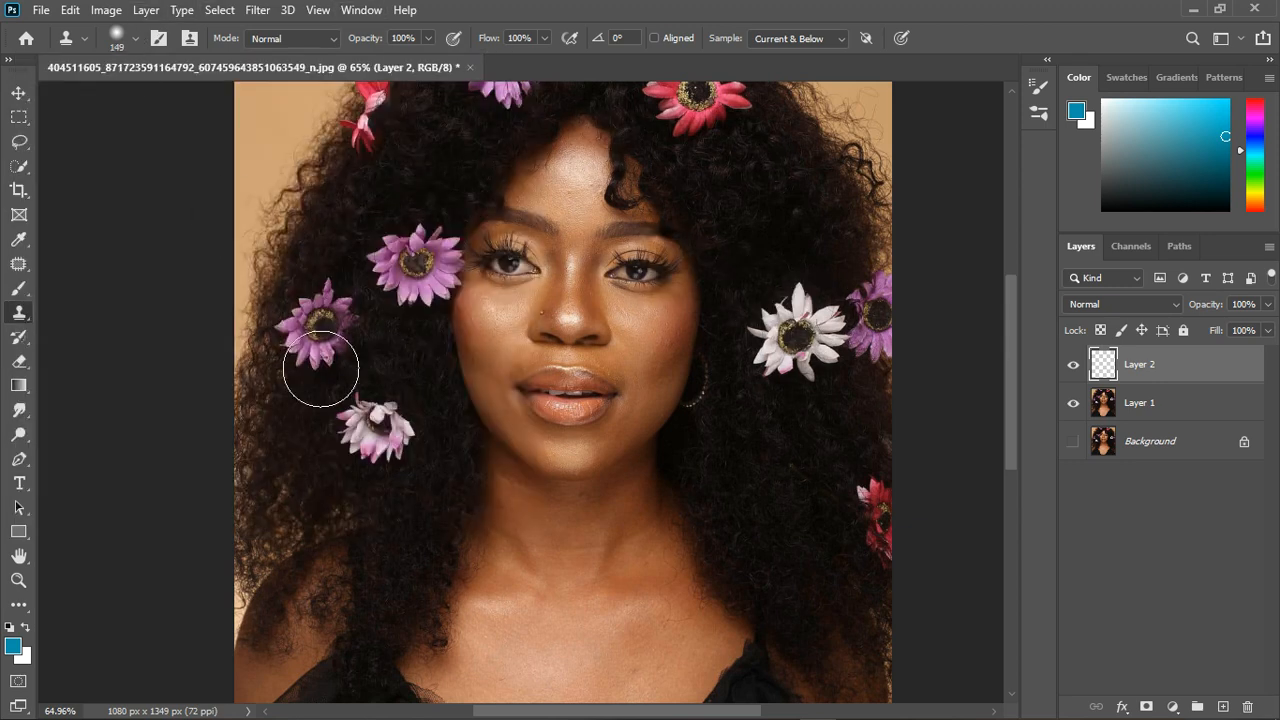
left_click(307, 443, "alt")
left_click(370, 434)
key("ctrl+z")
left_click(369, 431)
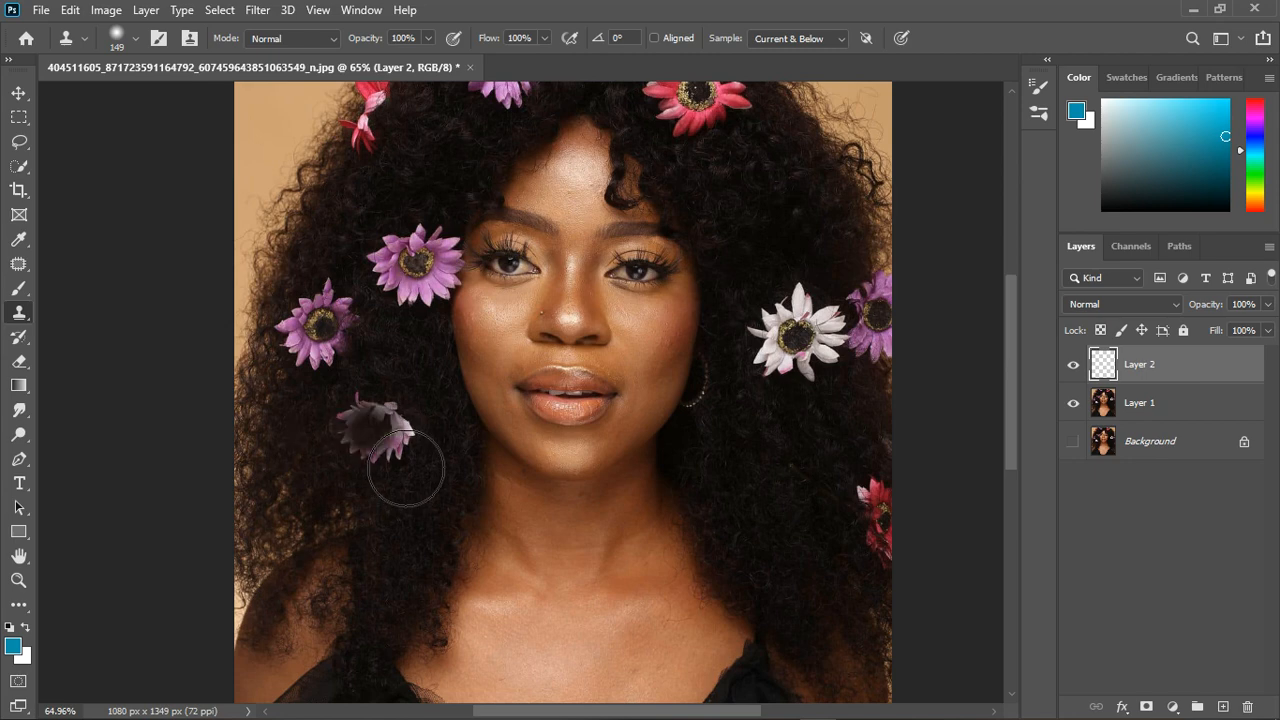
left_click(406, 468)
left_click(437, 477)
mouse_move(405, 479)
left_mouse_down()
mouse_move(385, 449)
mouse_move(393, 456)
left_mouse_up()
left_click(373, 438)
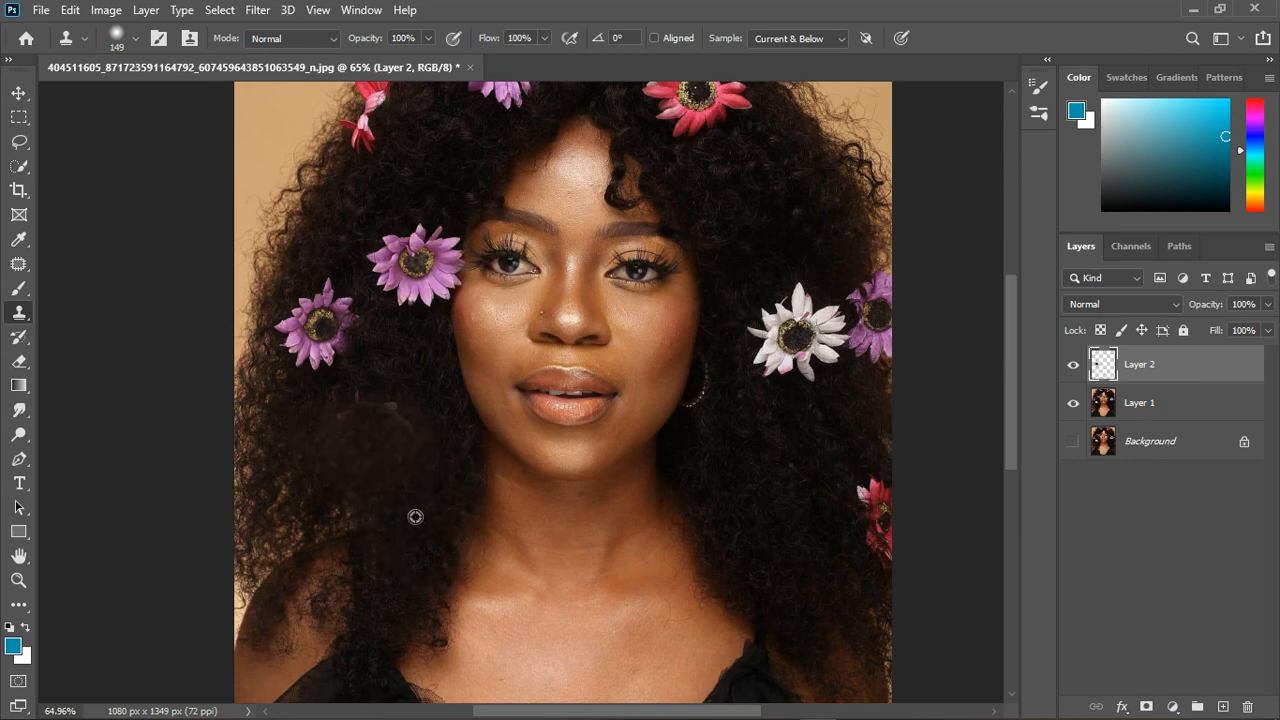
Clone clean hair over the leftover petal traces of the pink-and-white flower, reducing the brush to 100 px for the finer spots.
left_click(415, 517, "alt")
left_click(420, 455)
left_click(379, 429)
scroll(400, 392, "up", 1)
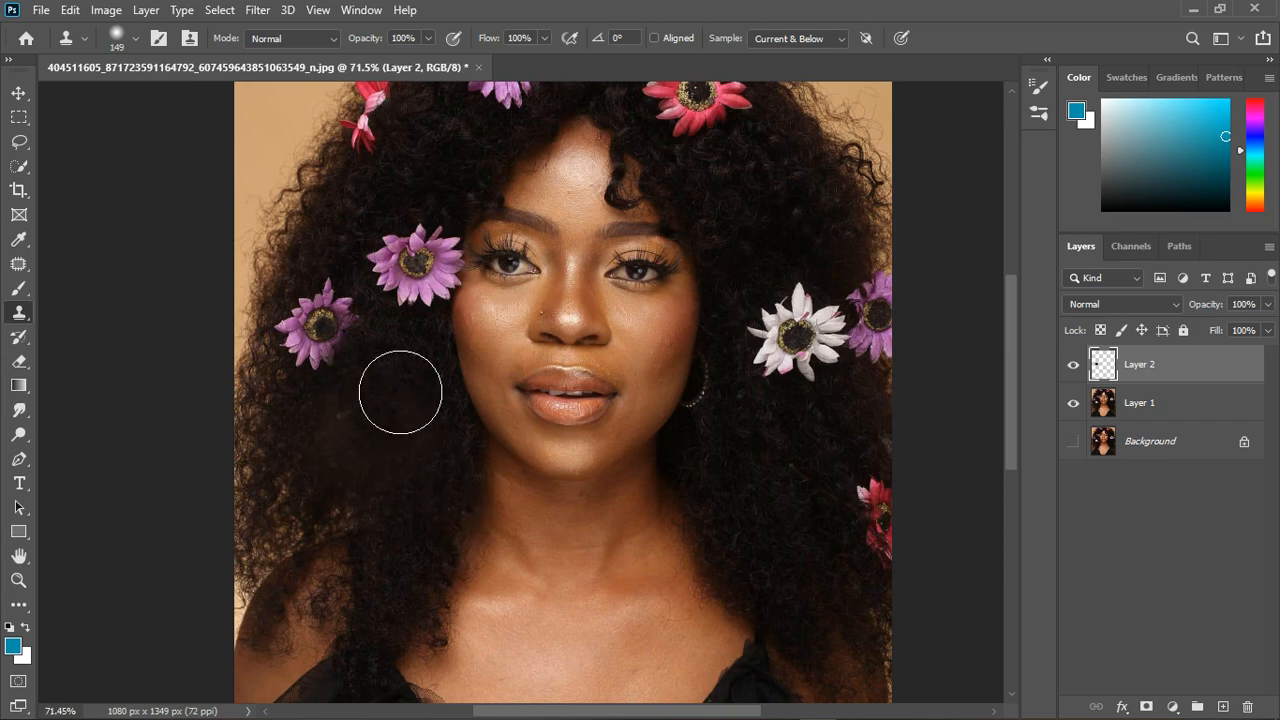
scroll(360, 345, "up", 6)
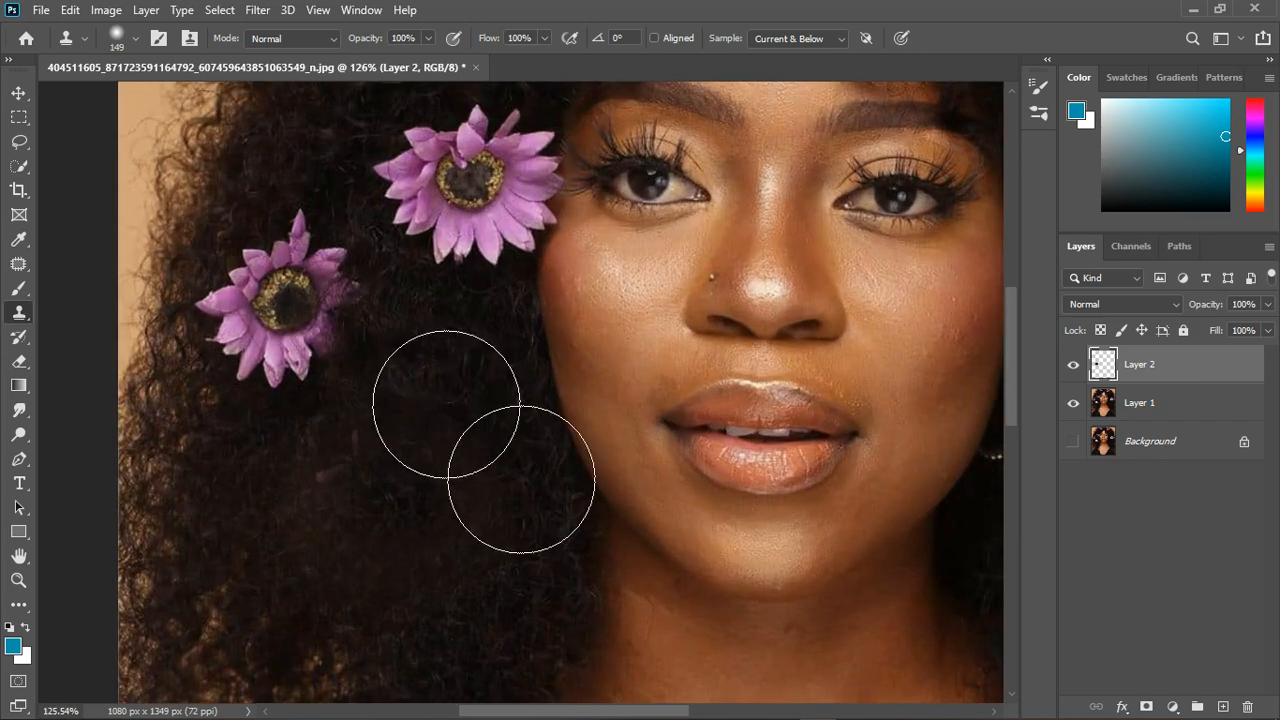
key("bracketleft")
key("bracketleft")
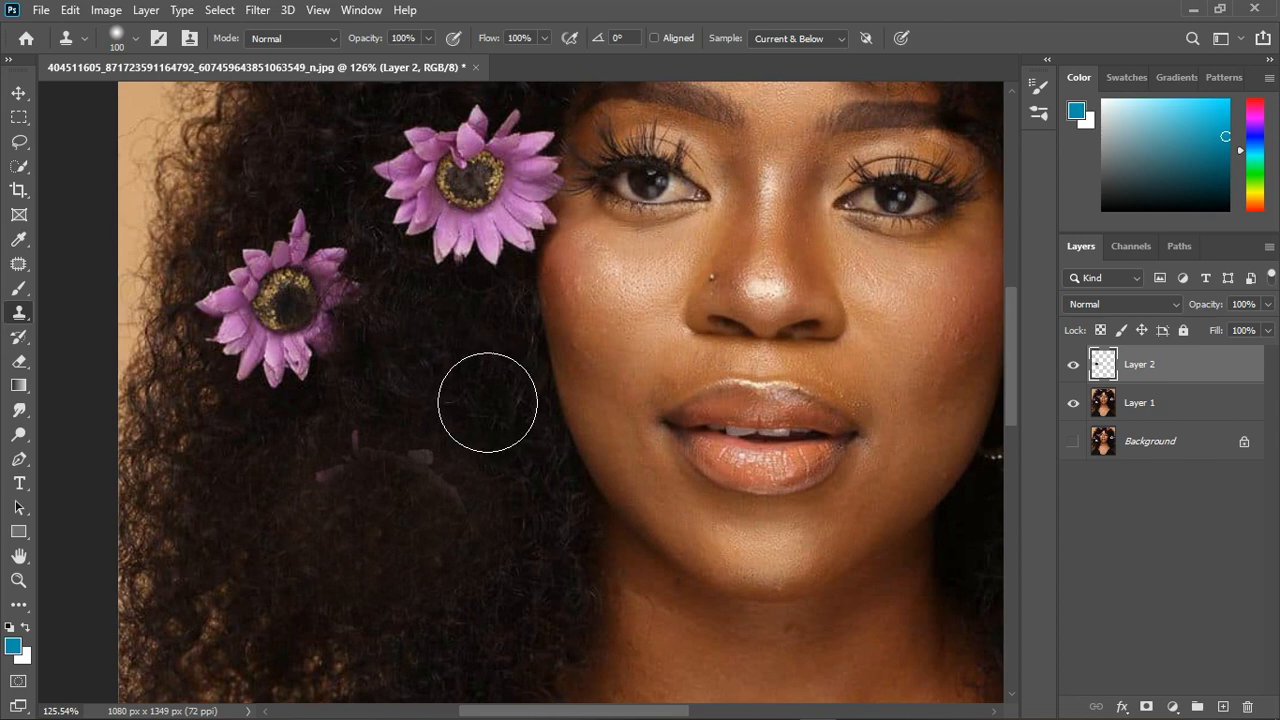
left_click(429, 363, "alt")
mouse_move(410, 514)
left_mouse_down()
mouse_move(473, 521)
mouse_move(485, 584)
left_mouse_up()
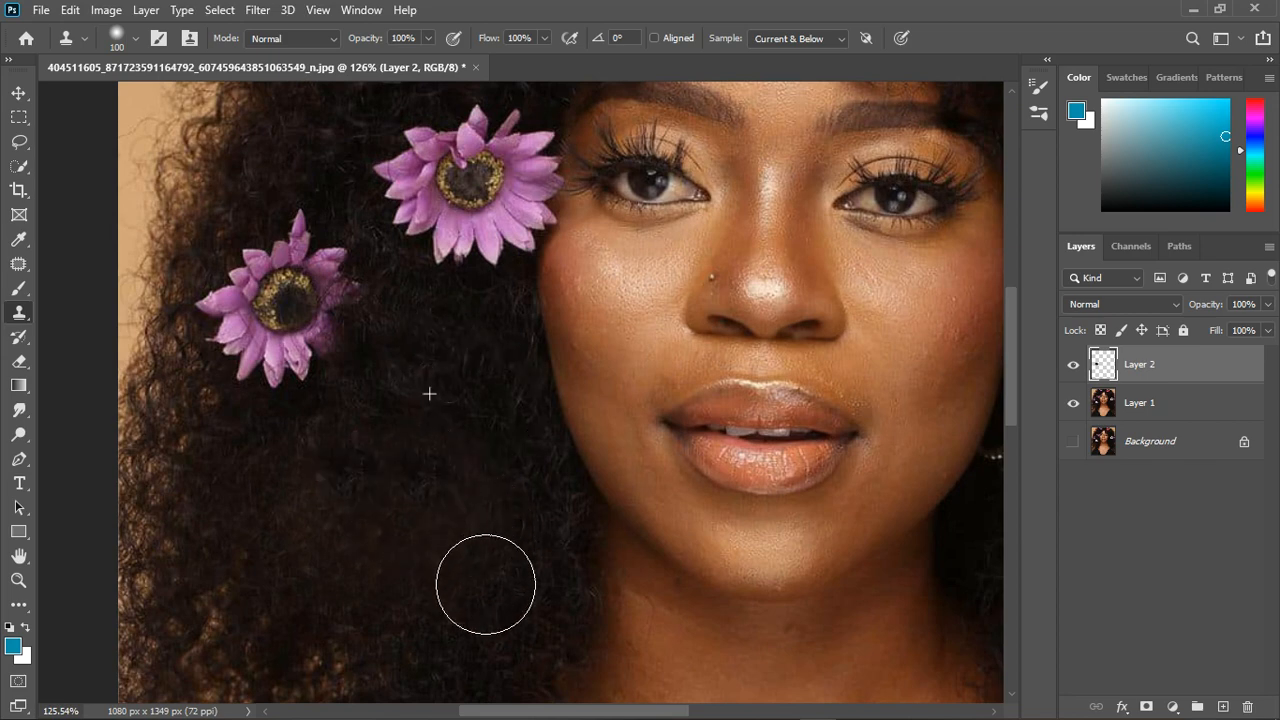
Try to cover the outer purple flower left of the face with hair sampled above it, and undo the stroke.
scroll(425, 463, "down", 4)
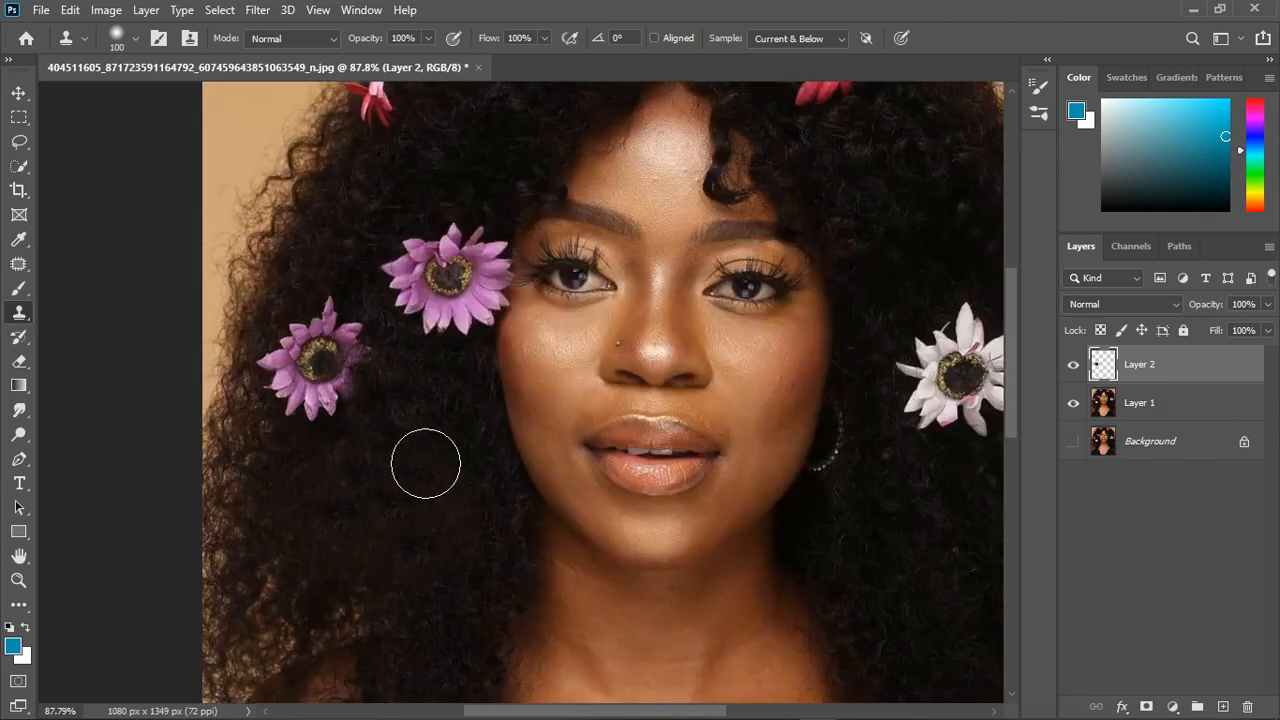
left_click(335, 243, "alt")
left_click_drag(318, 350, 329, 393)
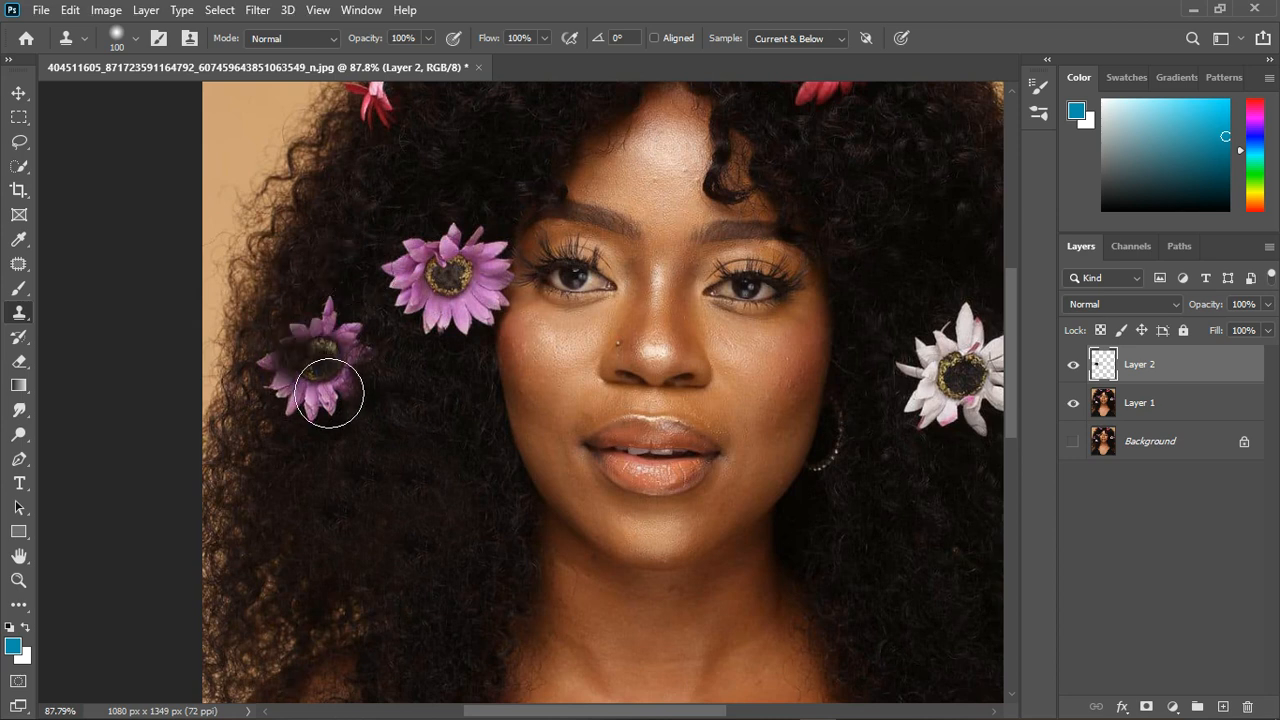
key("ctrl+z")
Enlarge the brush to 125 px and clone hair from beside the outer purple flower over the whole flower.
key("bracketright")
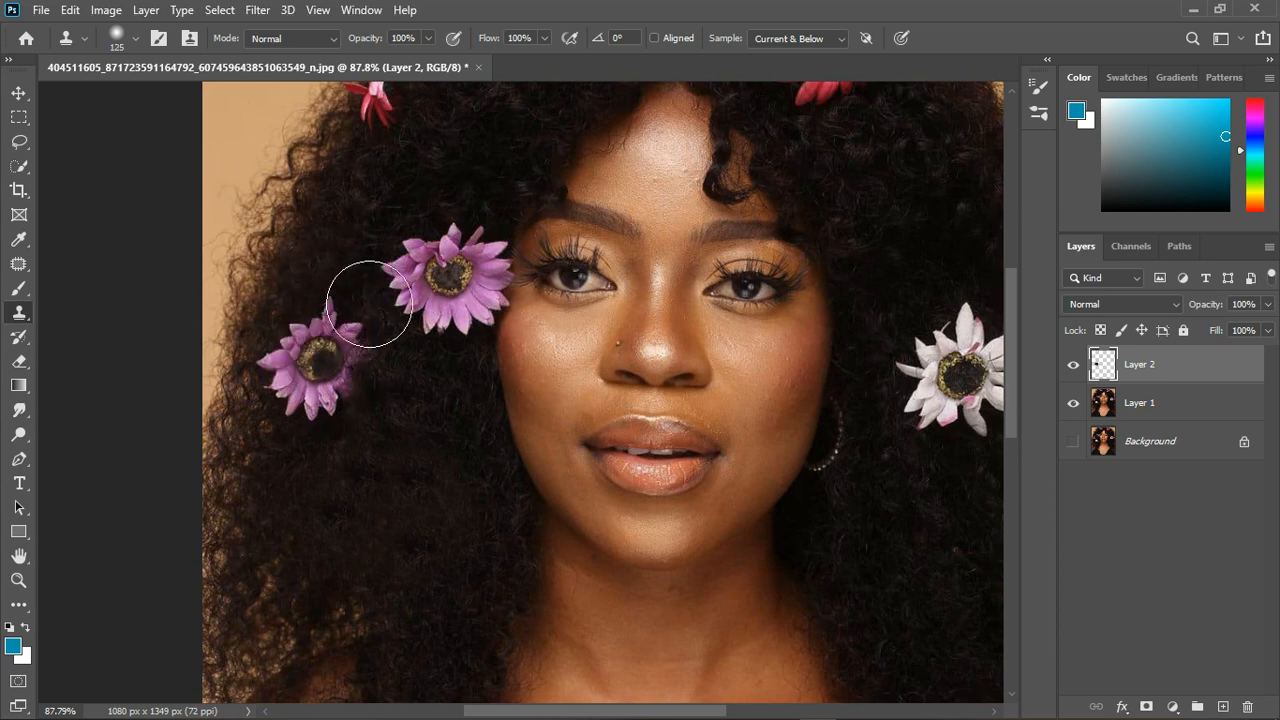
left_click(347, 274, "alt")
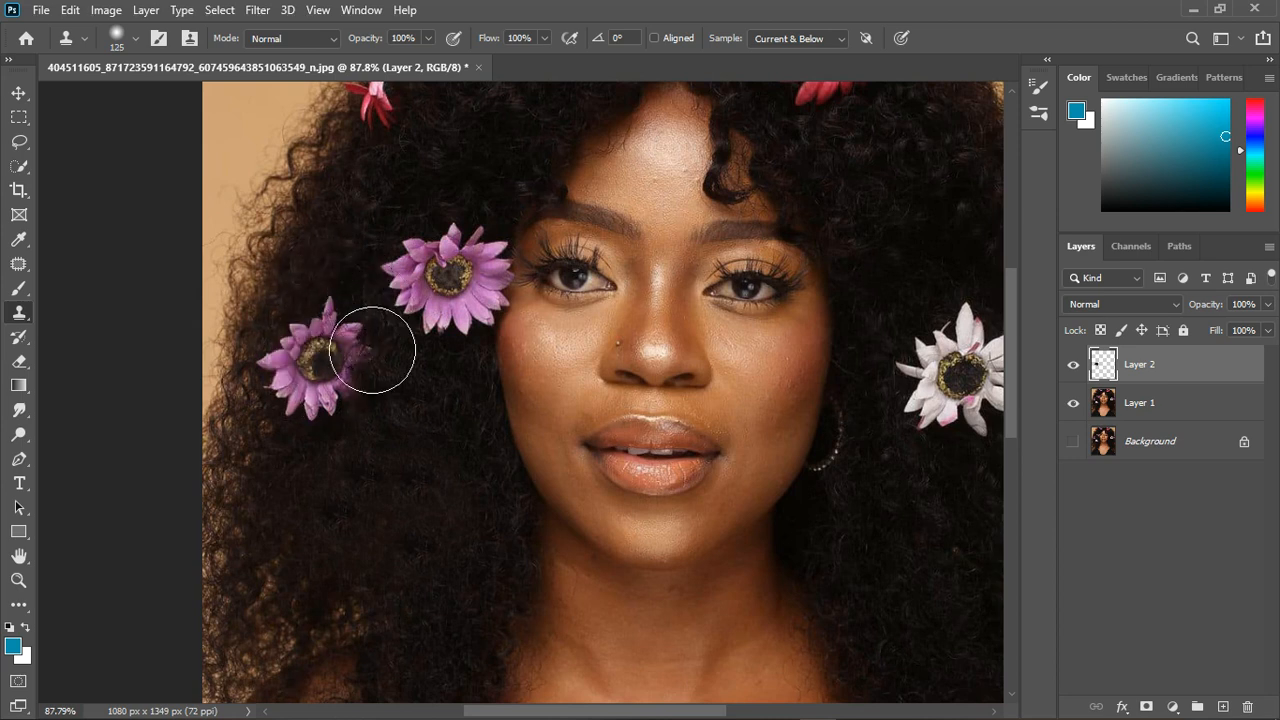
mouse_move(364, 410)
left_mouse_down()
mouse_move(330, 418)
mouse_move(364, 437)
mouse_move(390, 380)
left_mouse_up()
mouse_move(363, 456)
left_mouse_down()
mouse_move(343, 413)
mouse_move(367, 375)
mouse_move(431, 405)
mouse_move(363, 419)
mouse_move(348, 507)
left_mouse_up()
scroll(348, 507, "down", 3)
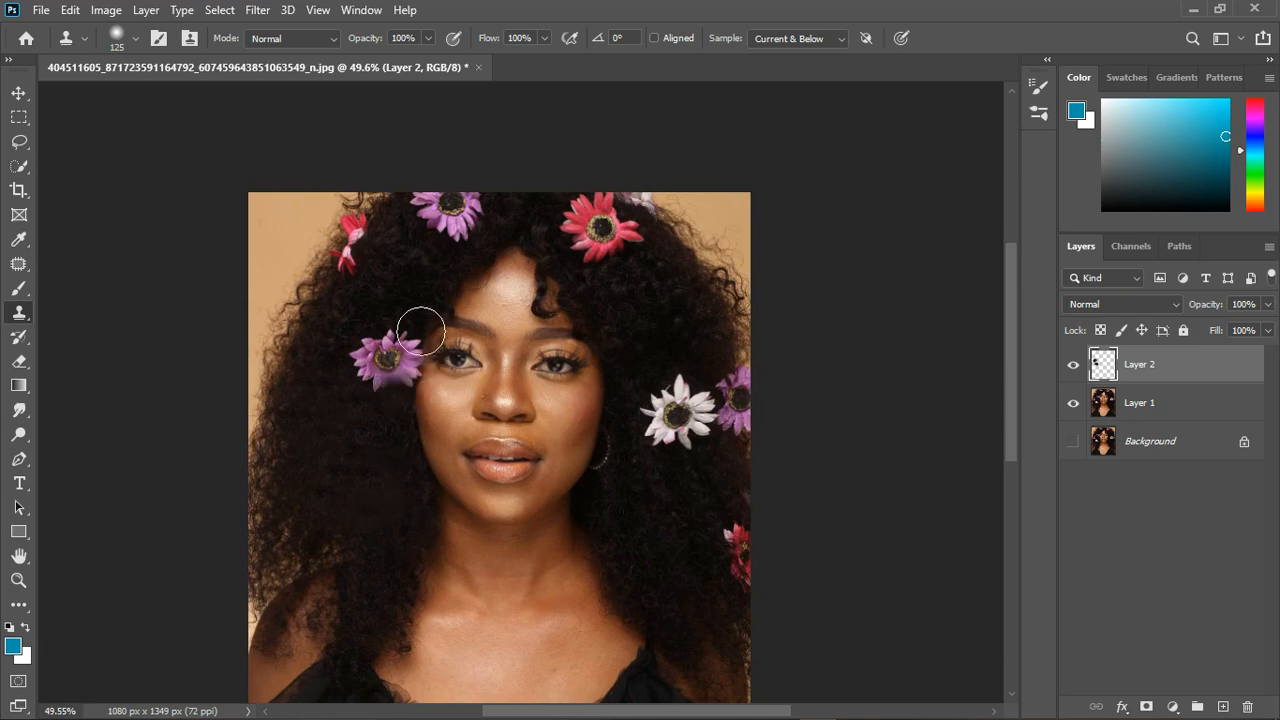
Try to clone hair over the purple flower beside the eye without a selection protecting the adjoining skin.
scroll(414, 329, "up", 2)
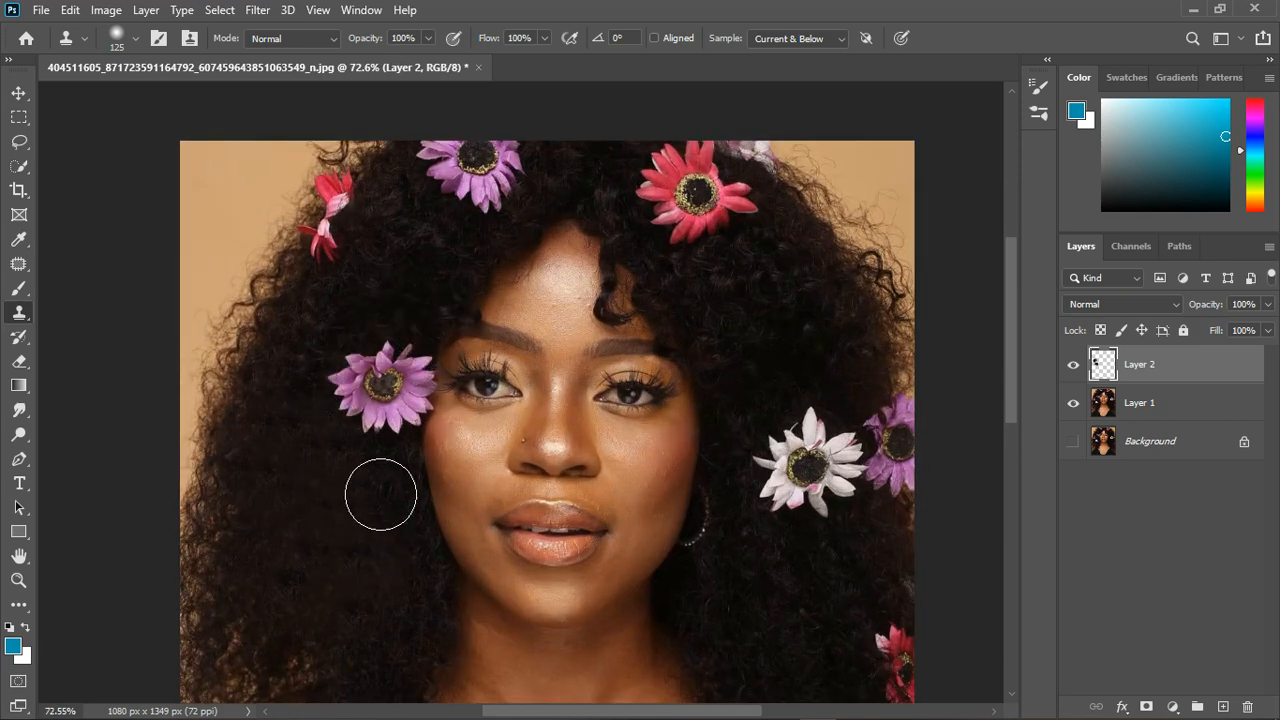
left_click_drag(370, 420, 391, 447)
key("ctrl+z")
scroll(390, 531, "up", 2)
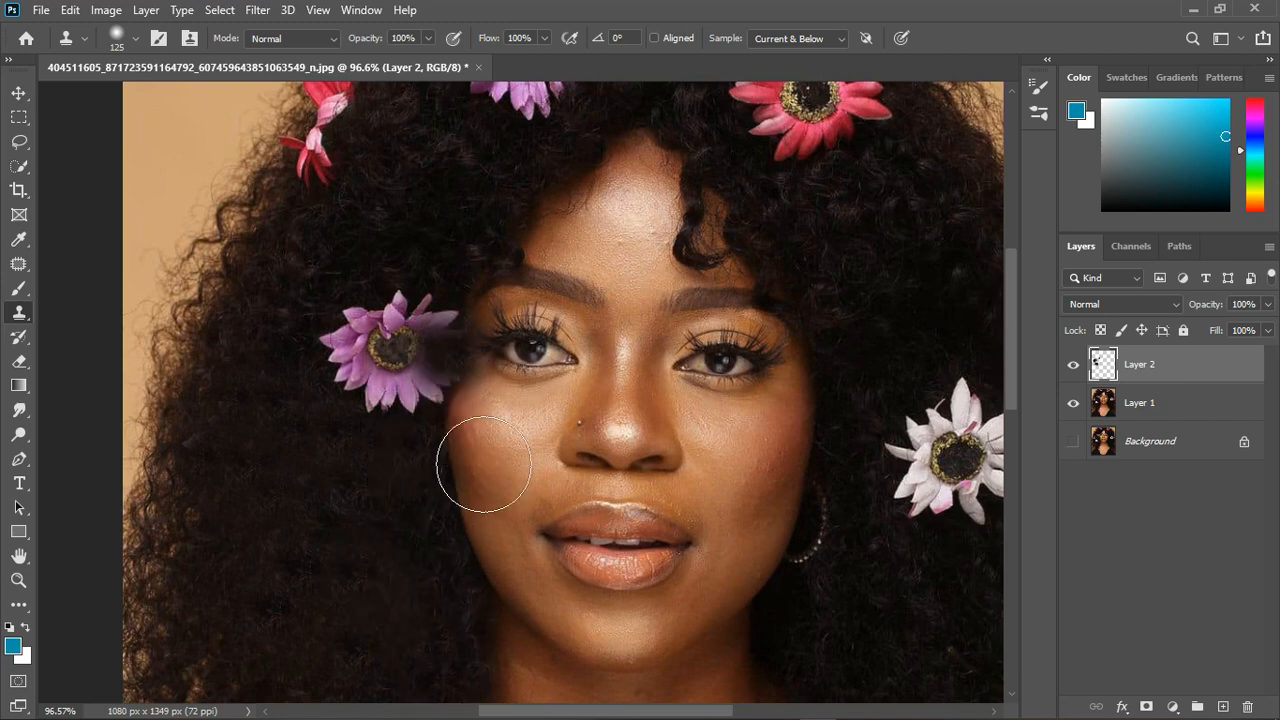
left_click_drag(500, 415, 540, 395)
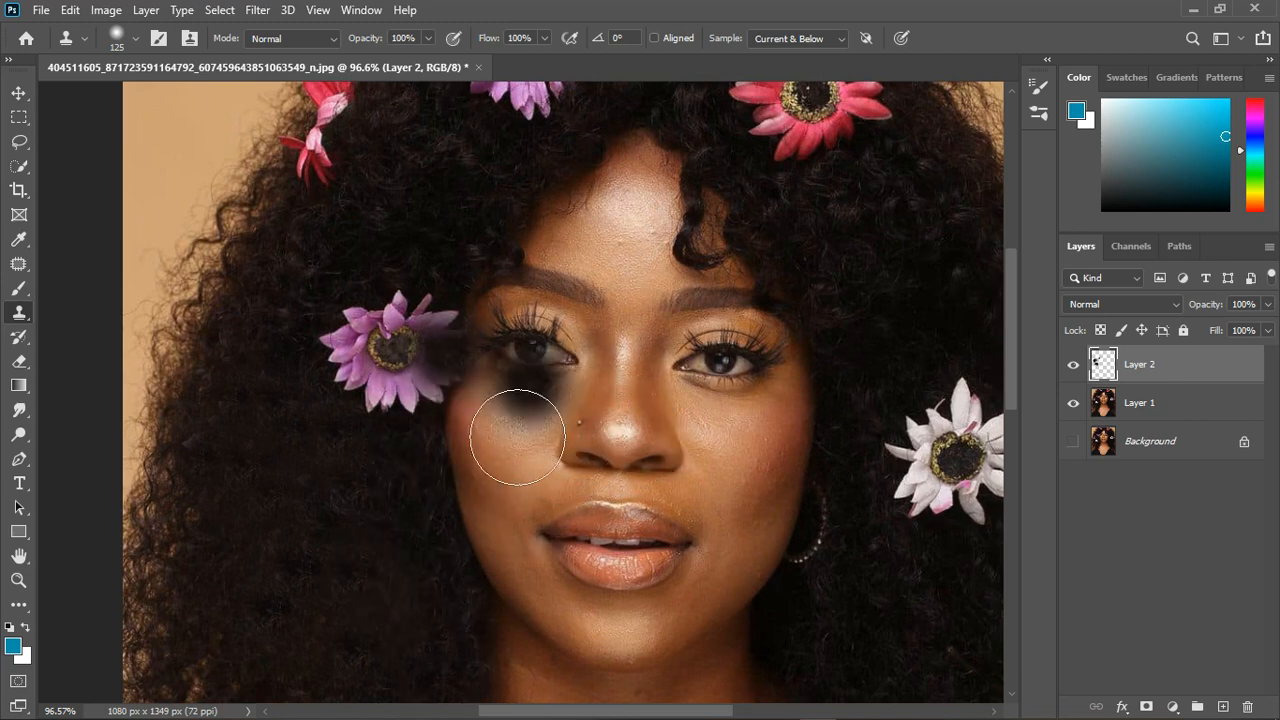
Outline the purple flower beside the eye with a Lasso selection that follows the edge of the face.
left_click(19, 142)
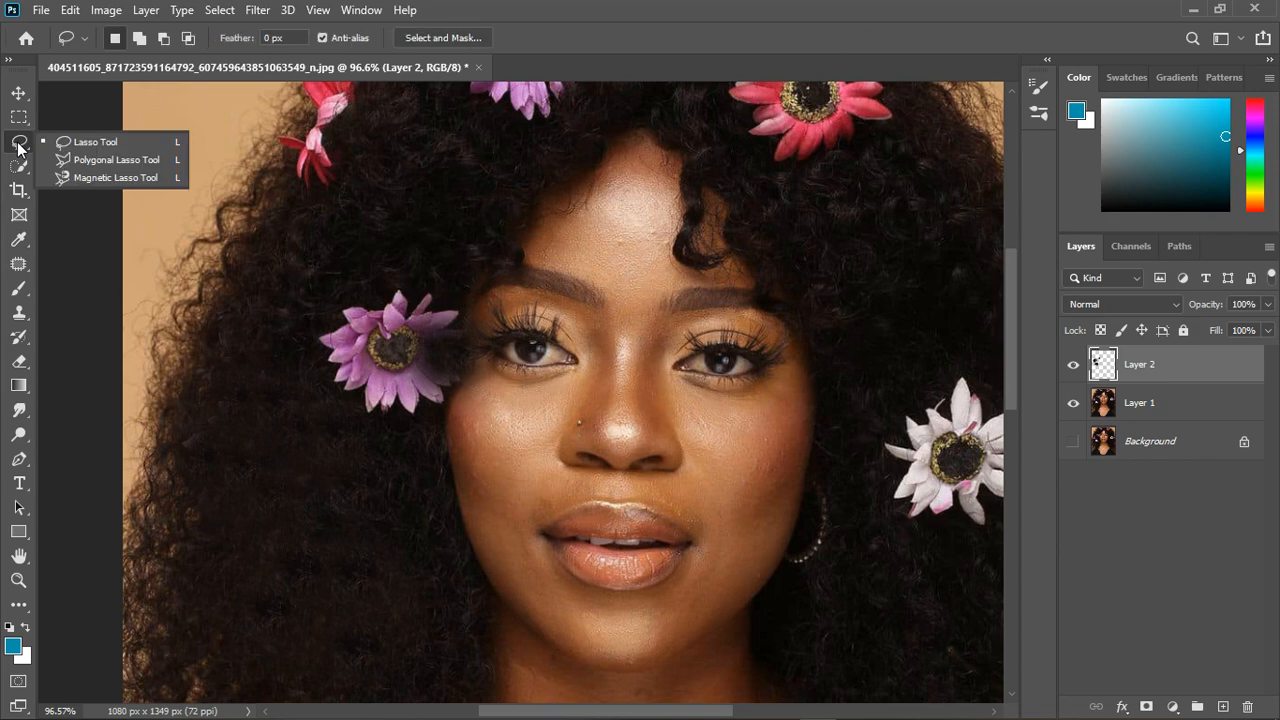
left_click(357, 373)
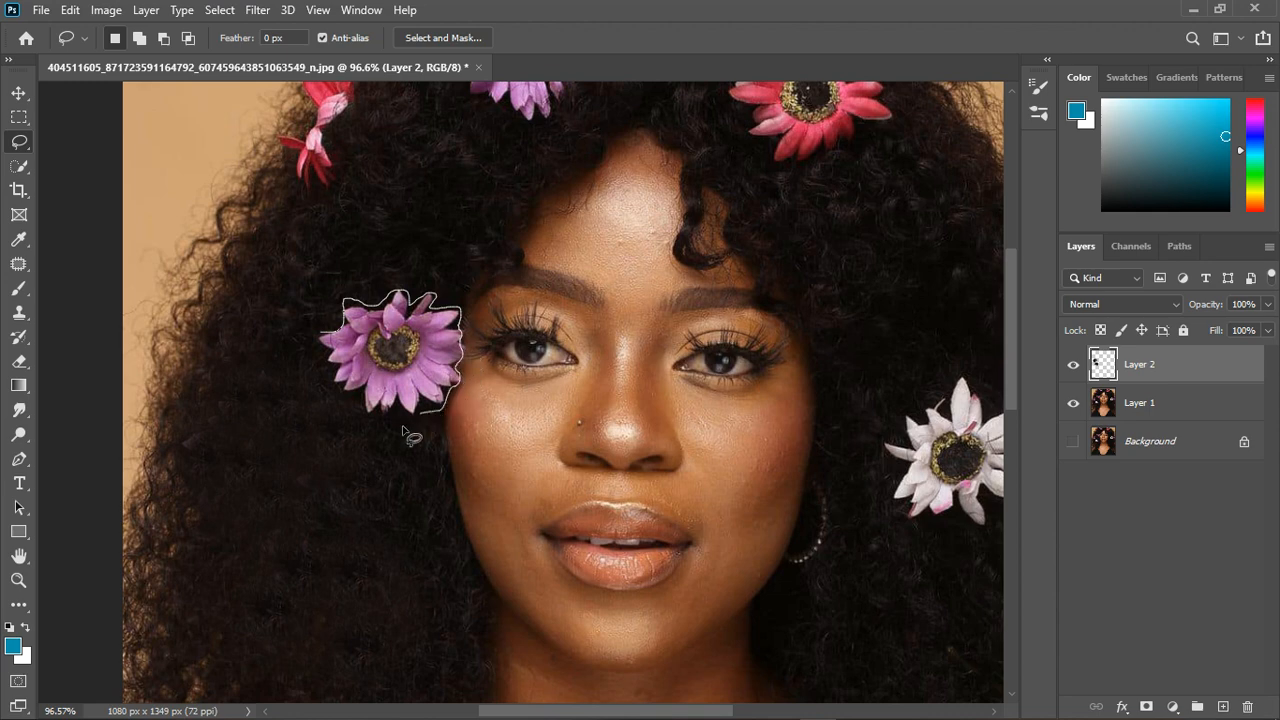
mouse_move(402, 425)
left_mouse_down()
mouse_move(358, 416)
mouse_move(345, 328)
left_mouse_up()
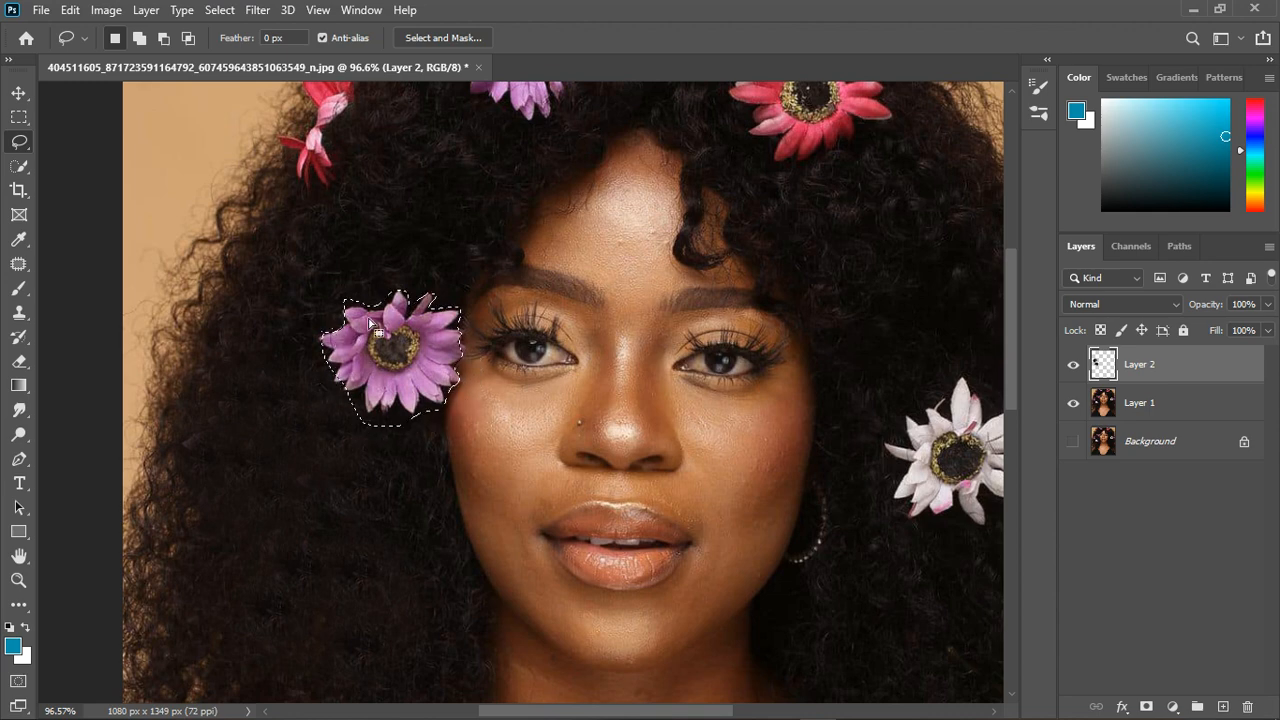
Clone hair sampled above the purple flower beside the eye over the whole flower inside the selection, and deselect it.
left_click(19, 314)
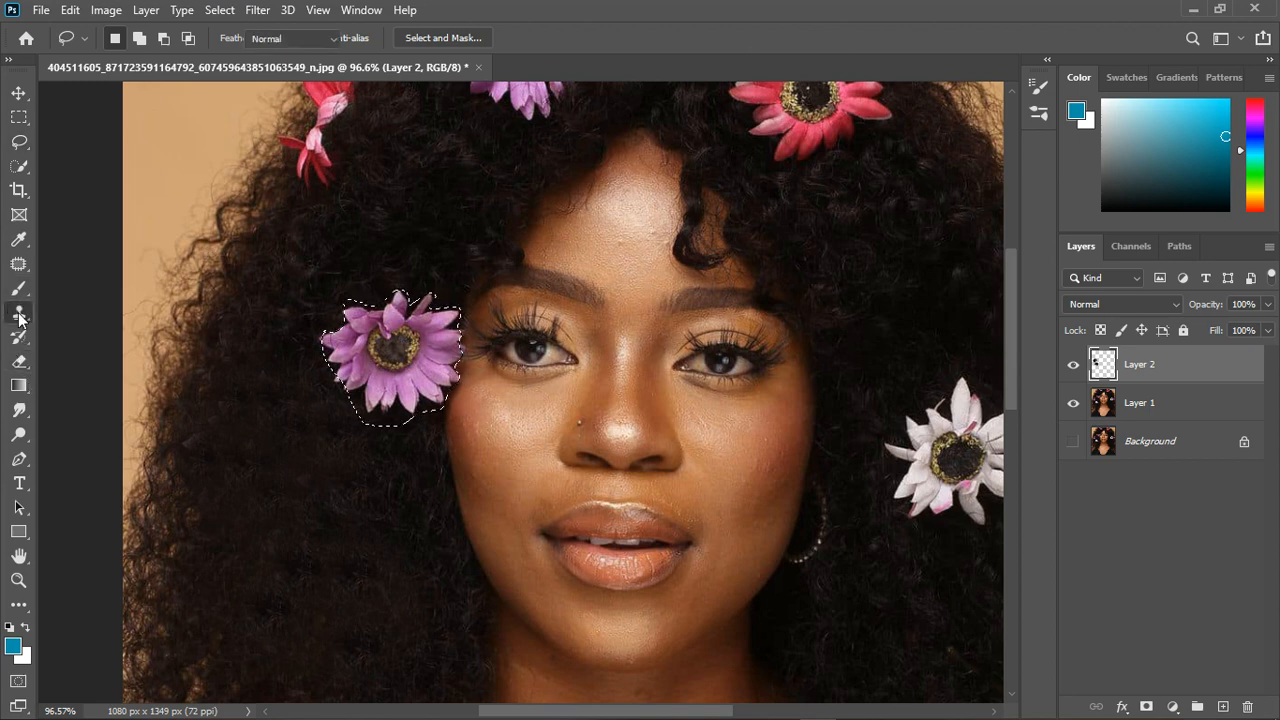
left_click(389, 240, "alt")
mouse_move(465, 395)
left_mouse_down()
mouse_move(389, 408)
mouse_move(482, 394)
mouse_move(474, 441)
mouse_move(432, 460)
mouse_move(400, 417)
mouse_move(443, 368)
mouse_move(384, 371)
mouse_move(473, 352)
mouse_move(531, 474)
mouse_move(537, 406)
left_mouse_up()
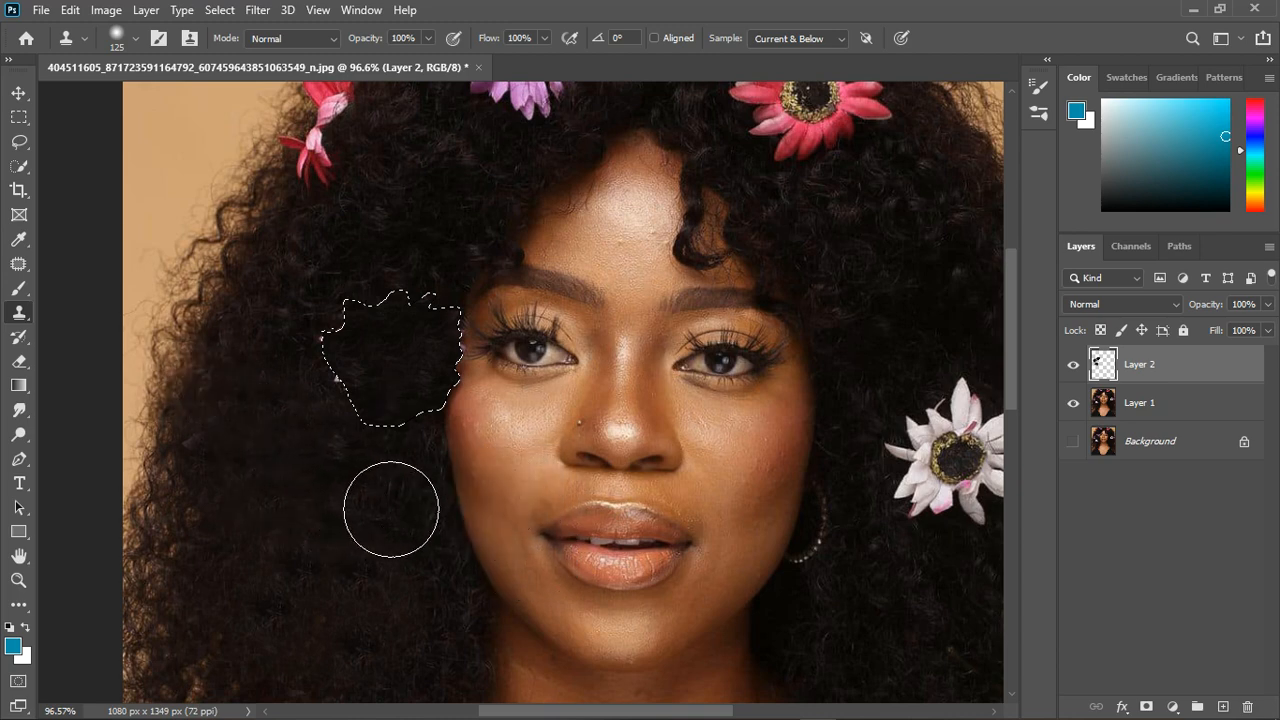
scroll(407, 530, "down", 4)
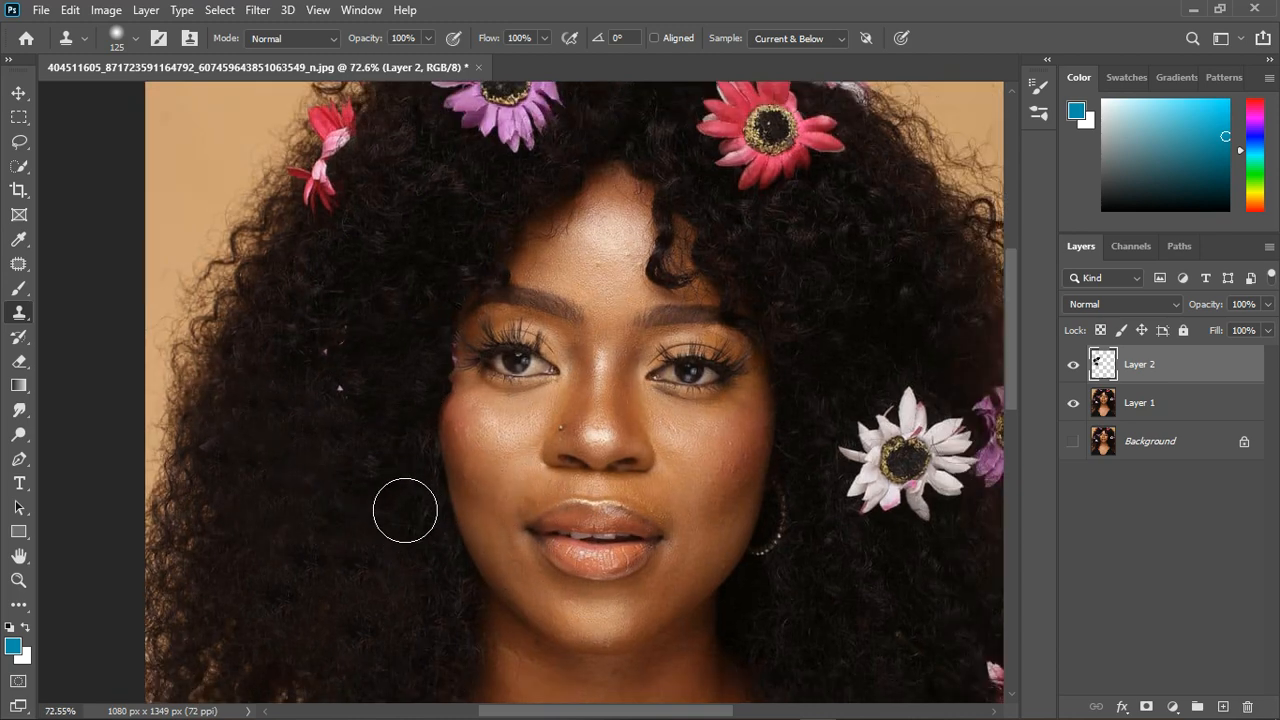
scroll(372, 578, "up", 3)
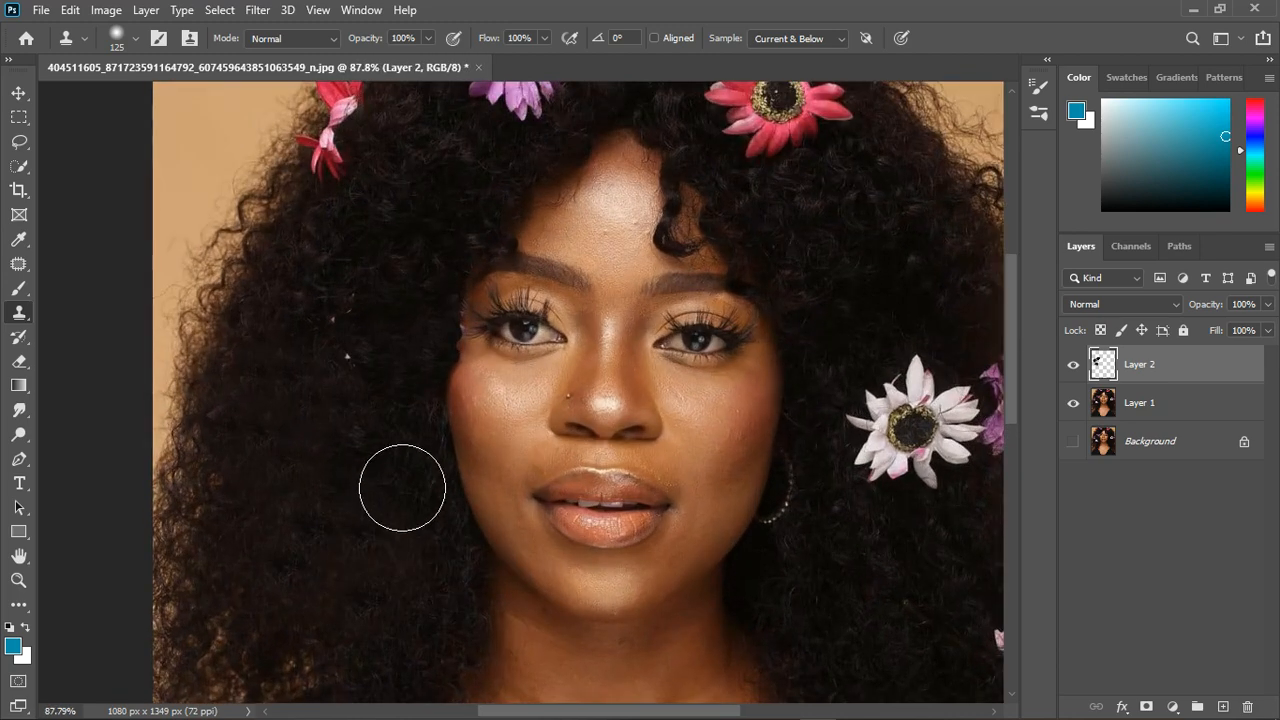
Clone hair over the purple remnants along the face edge beside the eye, lowering the brush hardness to its minimum.
scroll(479, 255, "up", 2)
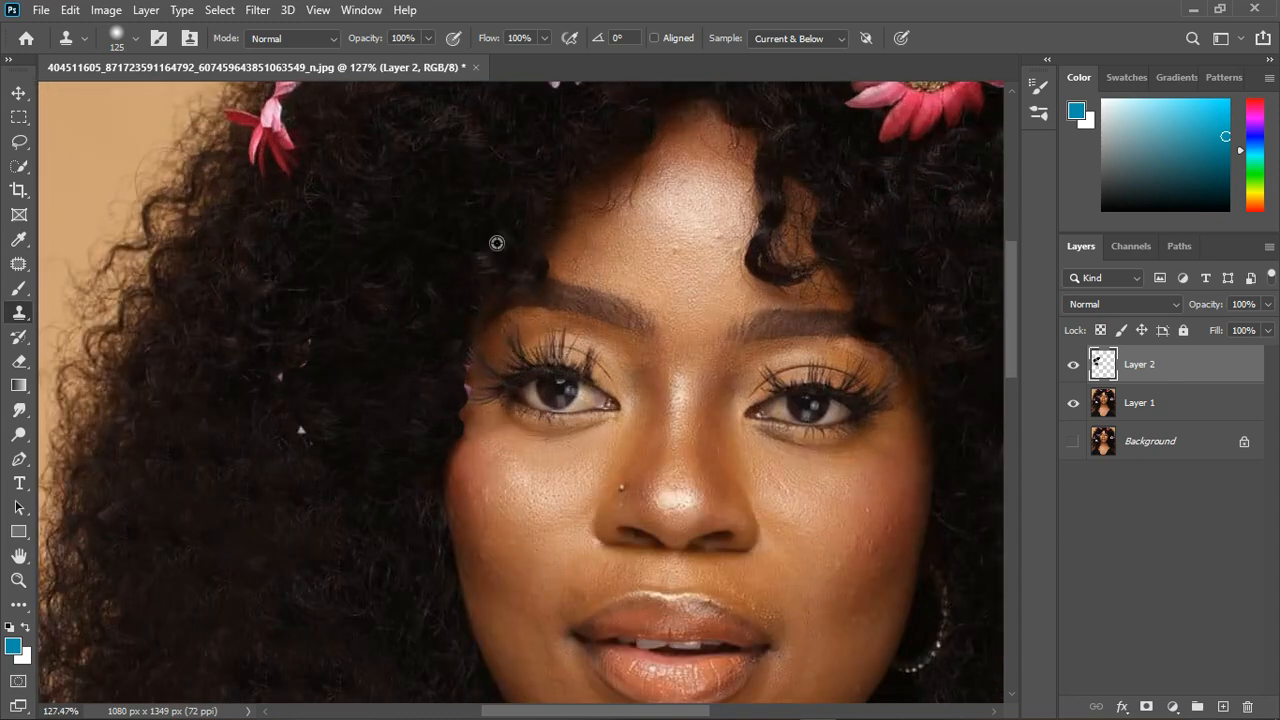
left_click(490, 232, "alt")
left_click_drag(424, 326, 423, 384)
left_click(426, 384)
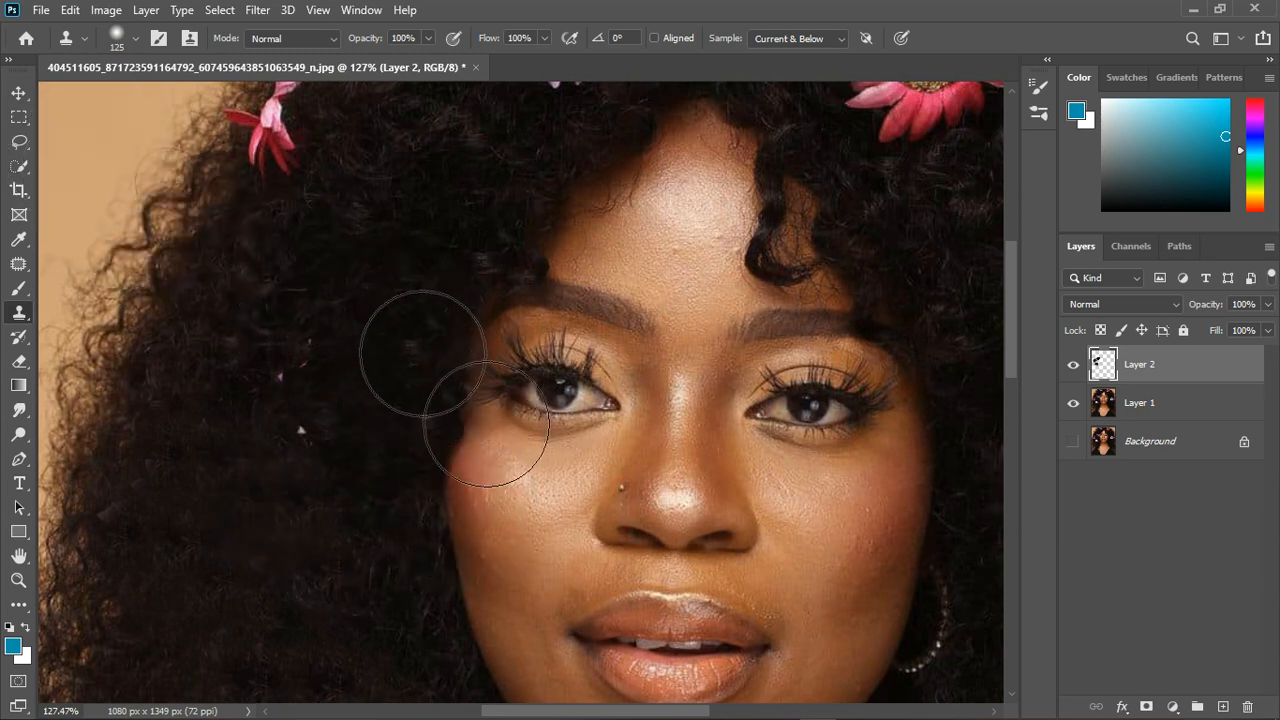
left_click(117, 40)
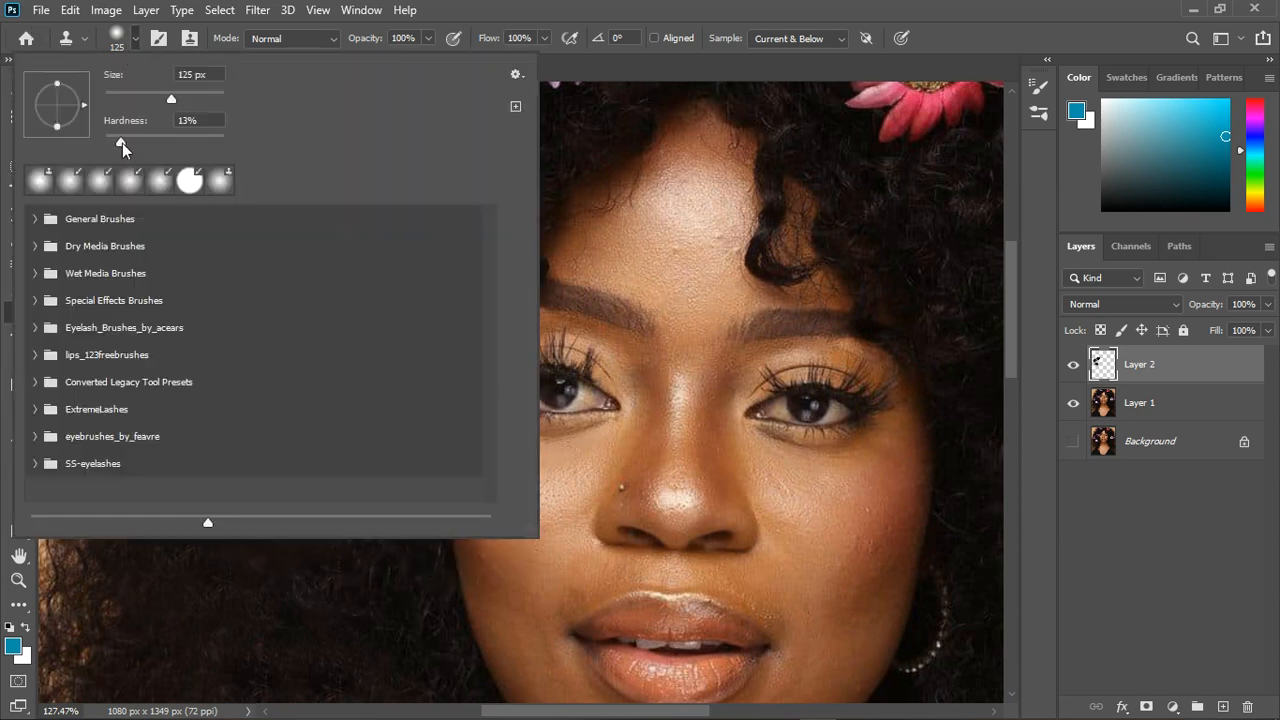
left_click_drag(121, 145, 93, 147)
left_click(353, 642)
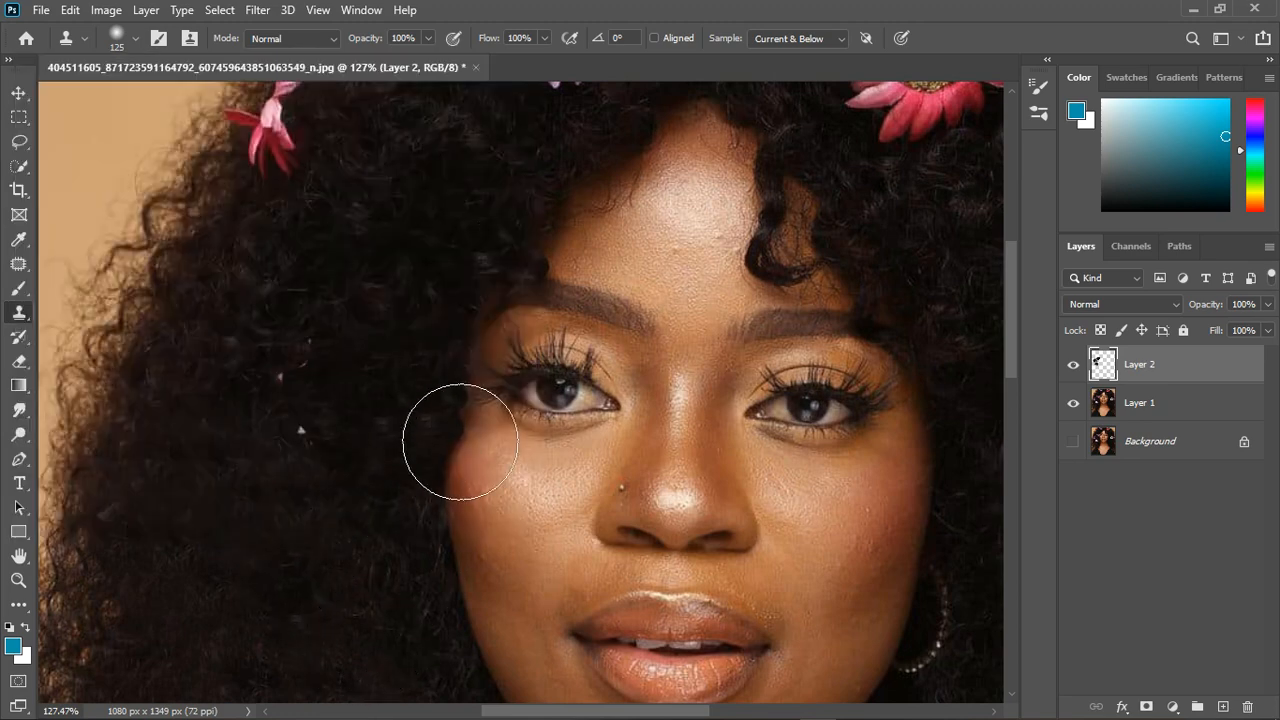
Clone hair sampled below the red flower over the entire red flower above the forehead.
scroll(185, 492, "down", 3)
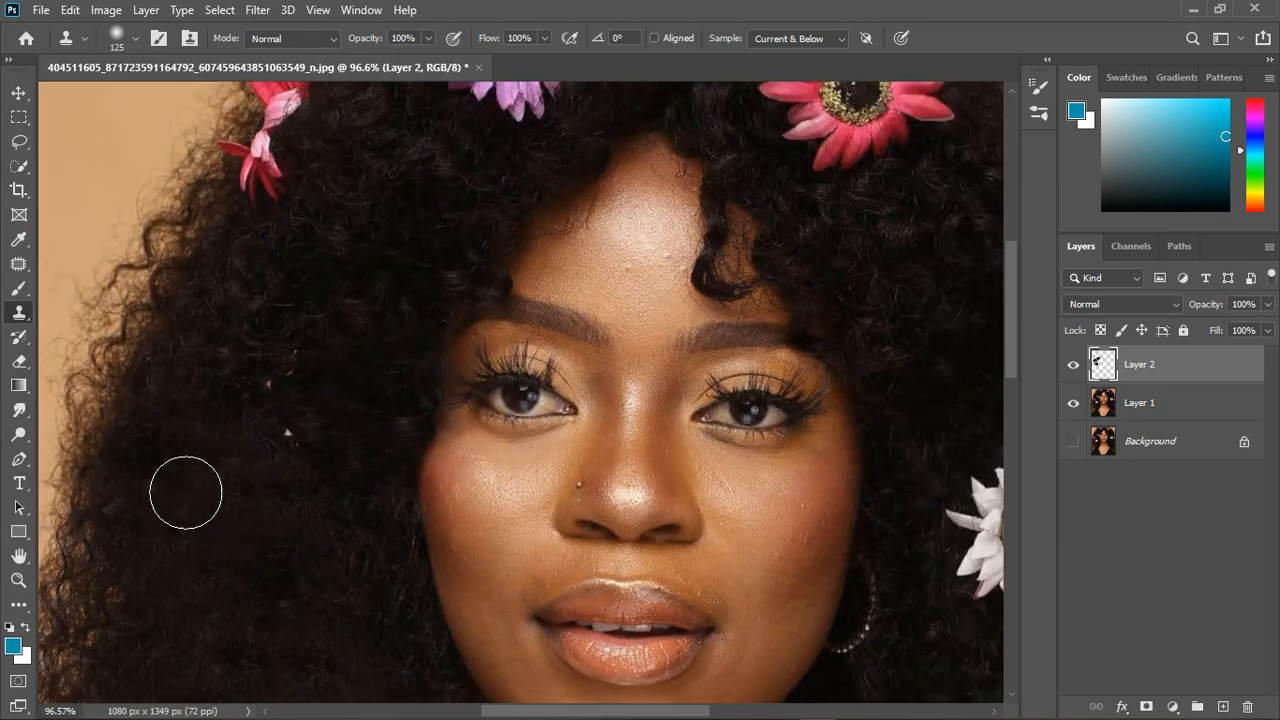
scroll(185, 492, "down", 3)
scroll(583, 457, "up", 1)
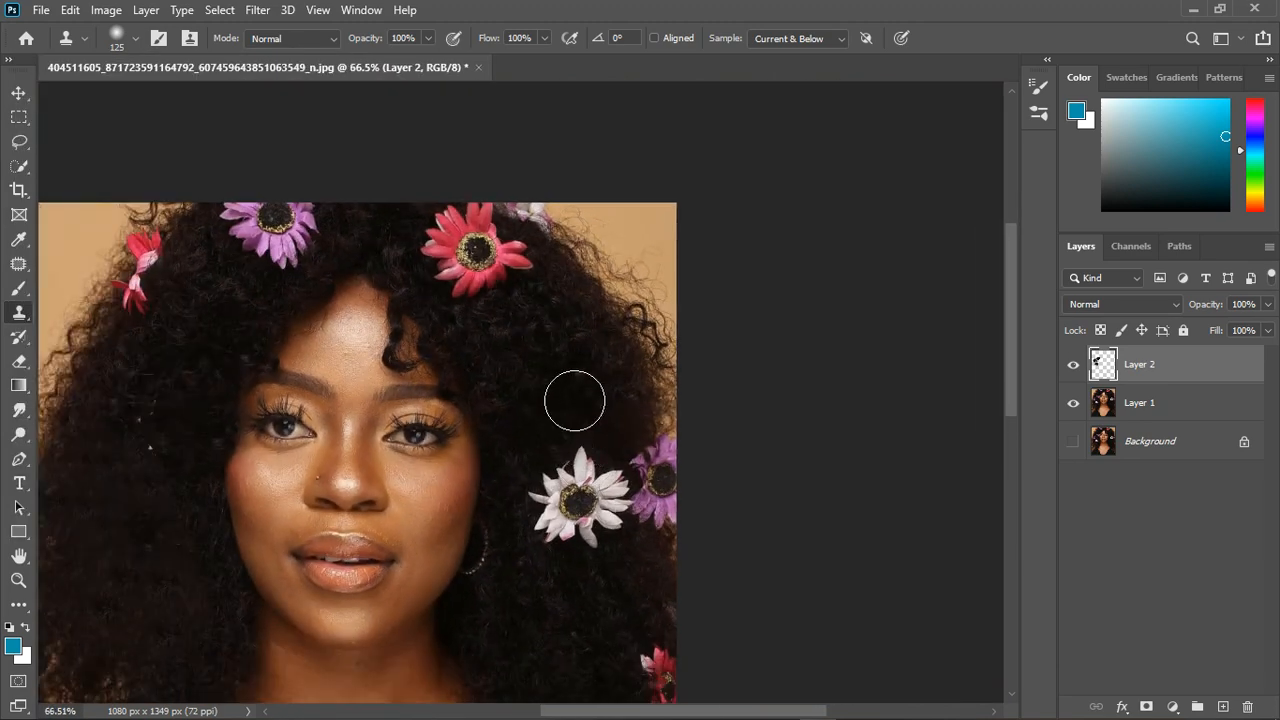
left_click(517, 324, "alt")
mouse_move(491, 289)
left_mouse_down()
mouse_move(477, 253)
mouse_move(501, 249)
mouse_move(529, 270)
mouse_move(529, 287)
mouse_move(487, 302)
mouse_move(513, 366)
mouse_move(499, 318)
mouse_move(557, 306)
mouse_move(489, 269)
left_mouse_up()
left_click_drag(590, 340, 580, 377)
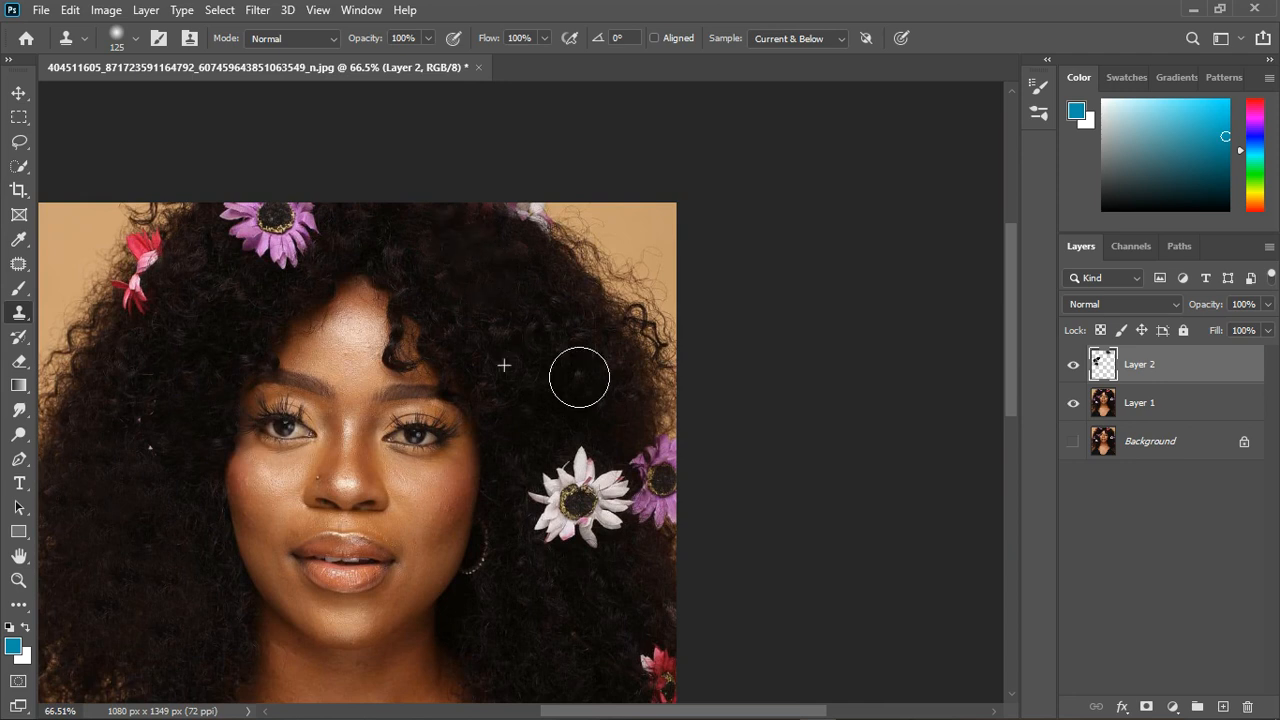
Clone surrounding hair over all the remaining white, purple and red flowers in the portrait.
scroll(574, 376, "down", 3)
scroll(586, 579, "up", 2)
mouse_move(600, 508)
left_mouse_down()
mouse_move(585, 460)
mouse_move(603, 448)
mouse_move(627, 467)
mouse_move(589, 506)
mouse_move(579, 479)
mouse_move(600, 446)
mouse_move(585, 455)
mouse_move(578, 470)
mouse_move(617, 453)
mouse_move(632, 486)
left_mouse_up()
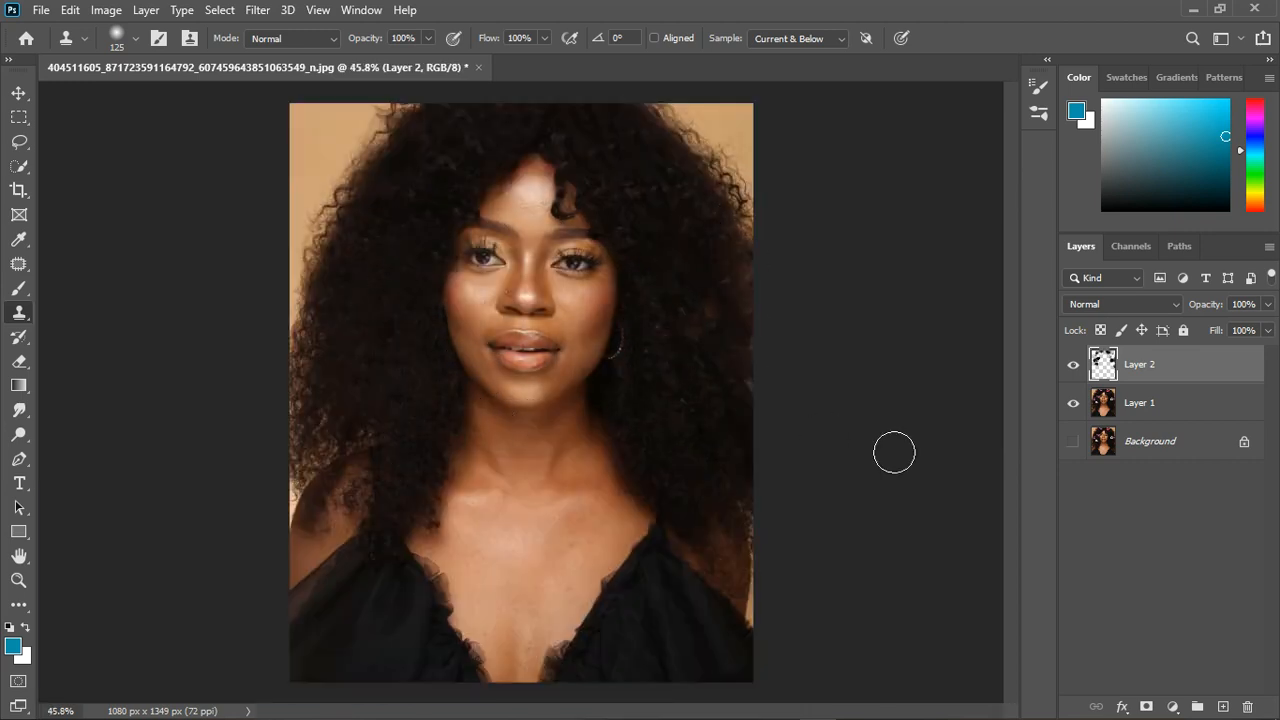
Compare the portrait with Layer 2 hidden and shown, and stamp all visible layers into a new merged layer on top.
left_click(1074, 366)
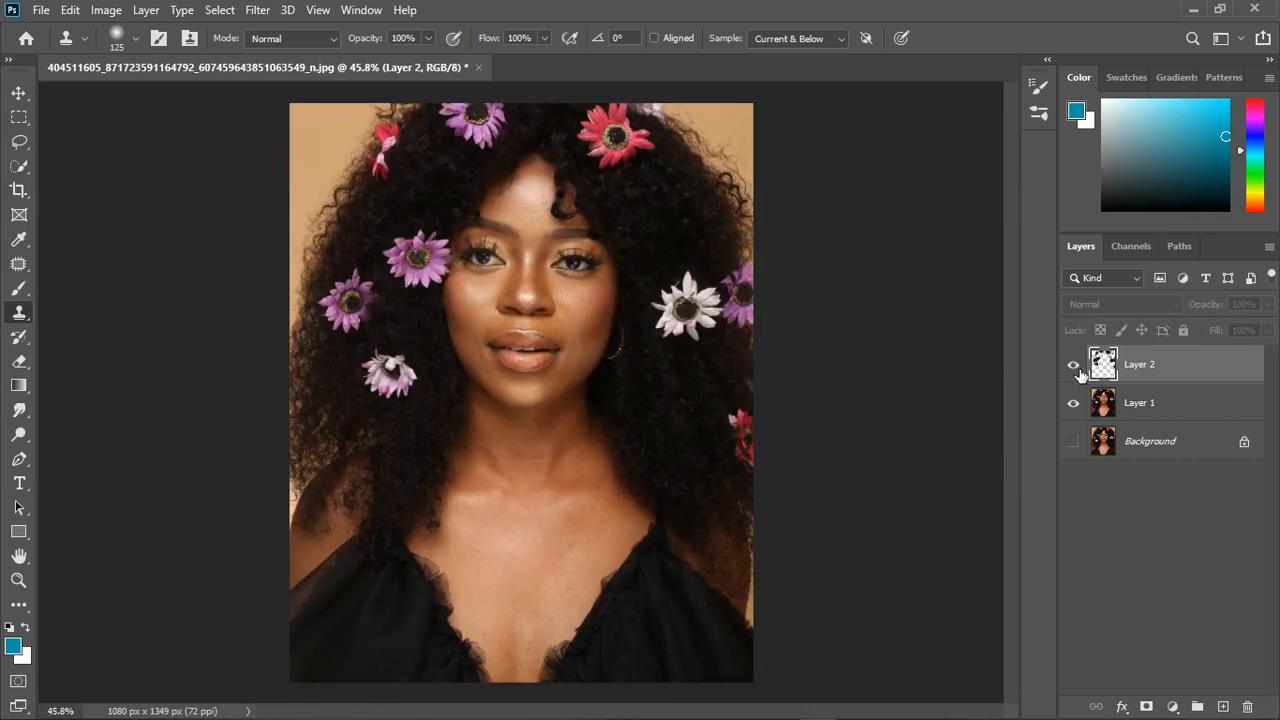
left_click(1074, 366)
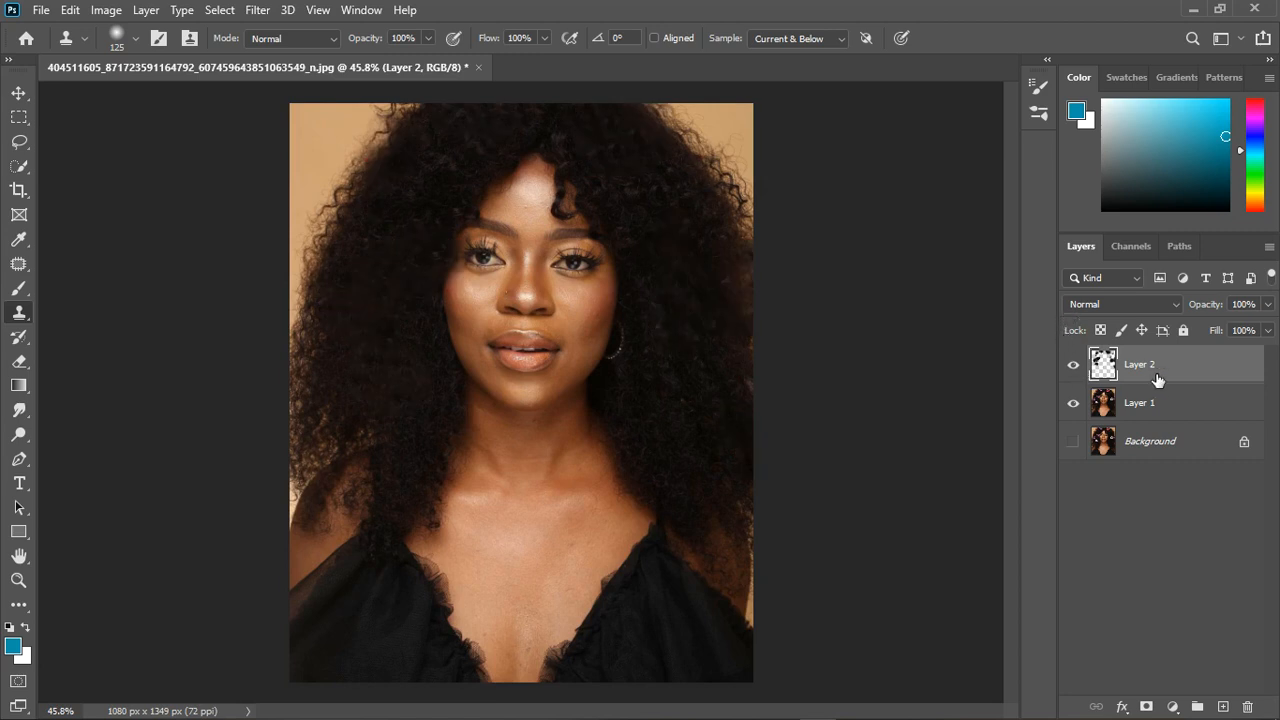
key("ctrl+shift+alt+e")
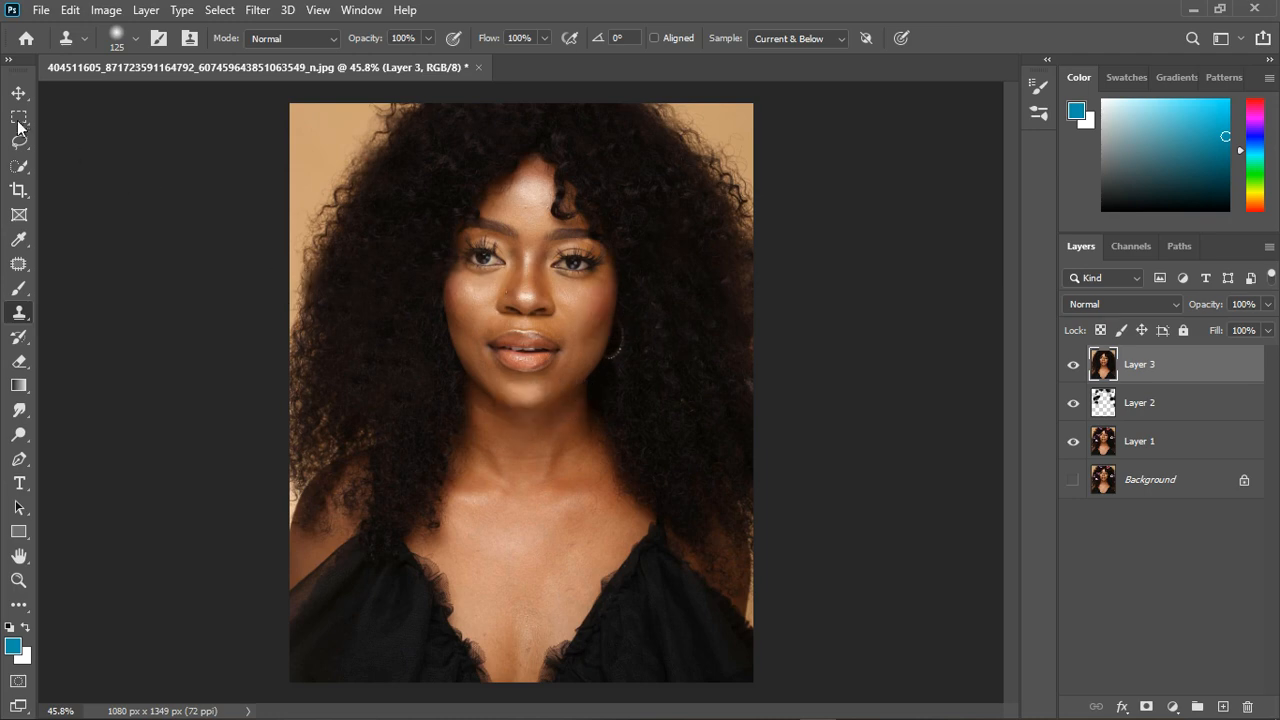
left_click(18, 92)
Add a Hue/Saturation adjustment layer above the merged layer and sample the cheek skin to target the Reds range.
scroll(512, 362, "up", 4)
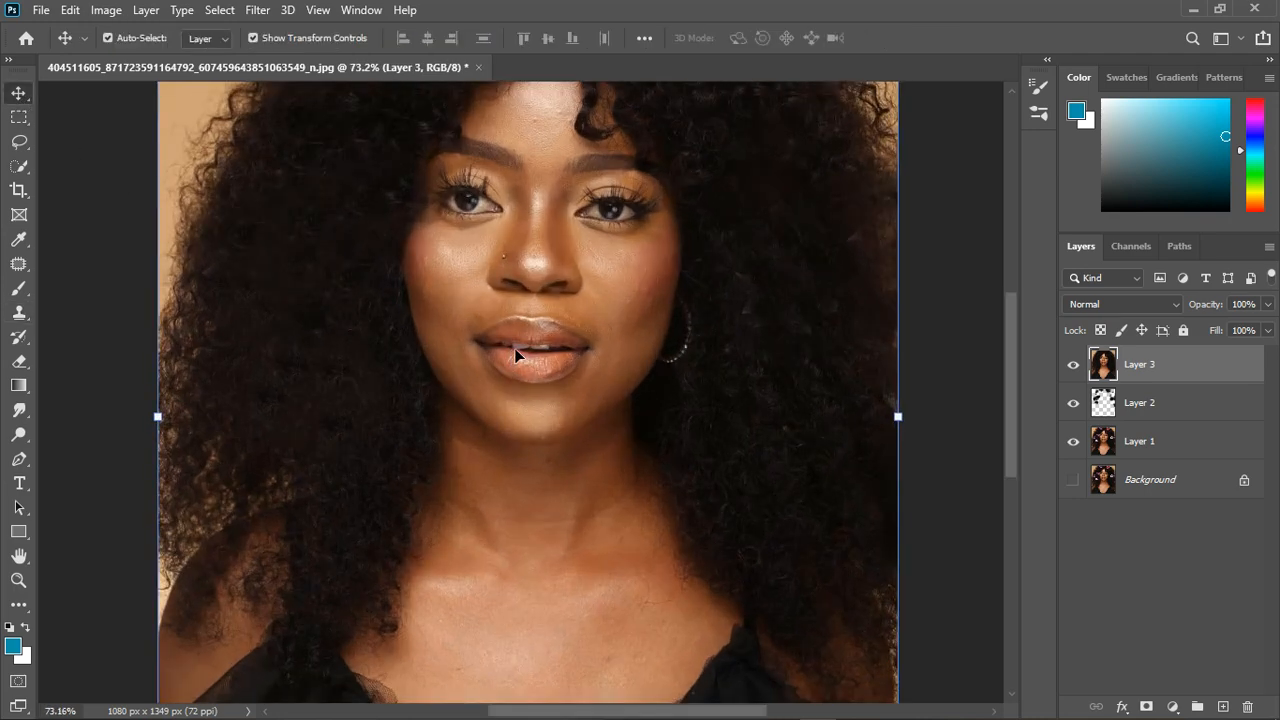
scroll(523, 366, "down", 2)
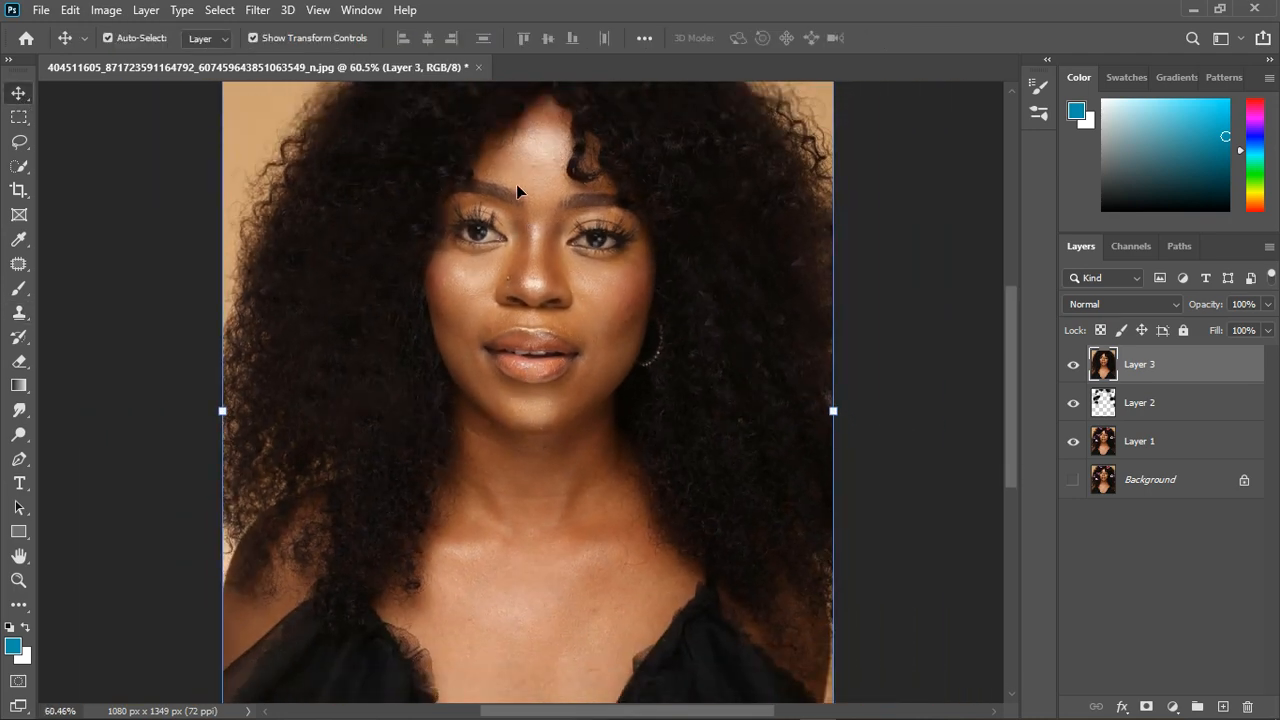
scroll(517, 188, "up", 1)
scroll(517, 188, "down", 1)
left_click(1174, 706)
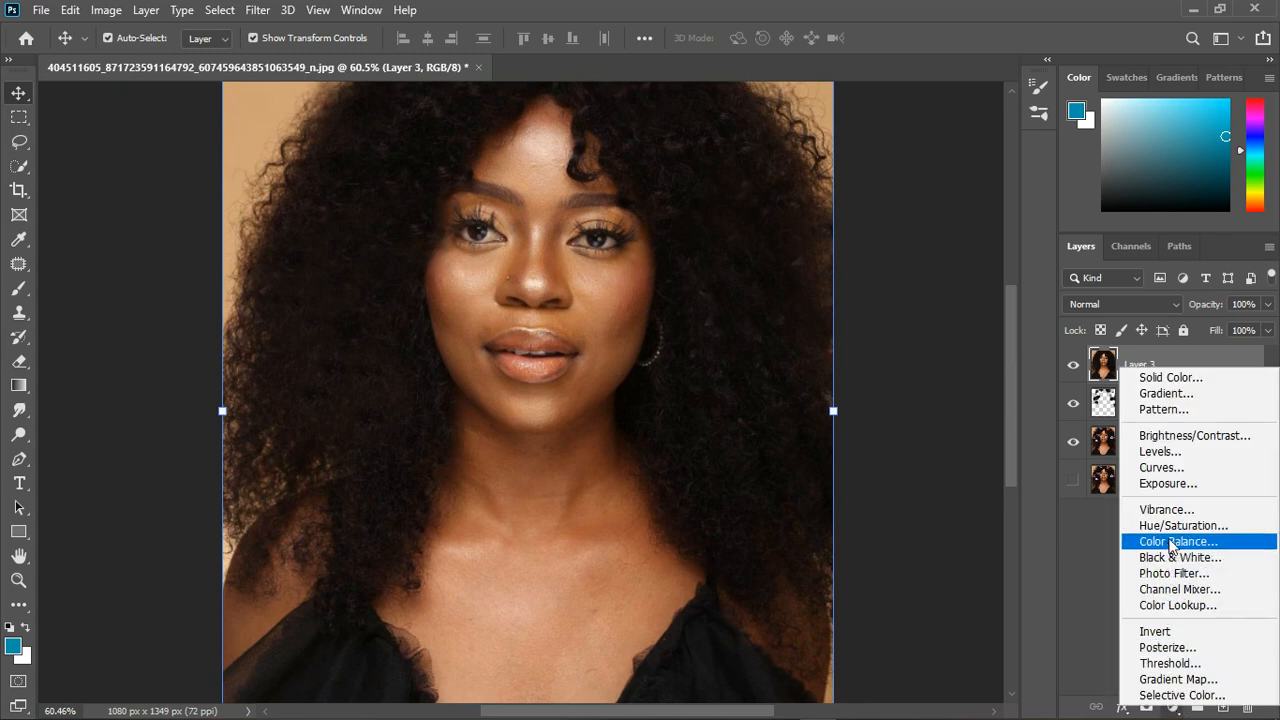
left_click(1180, 526)
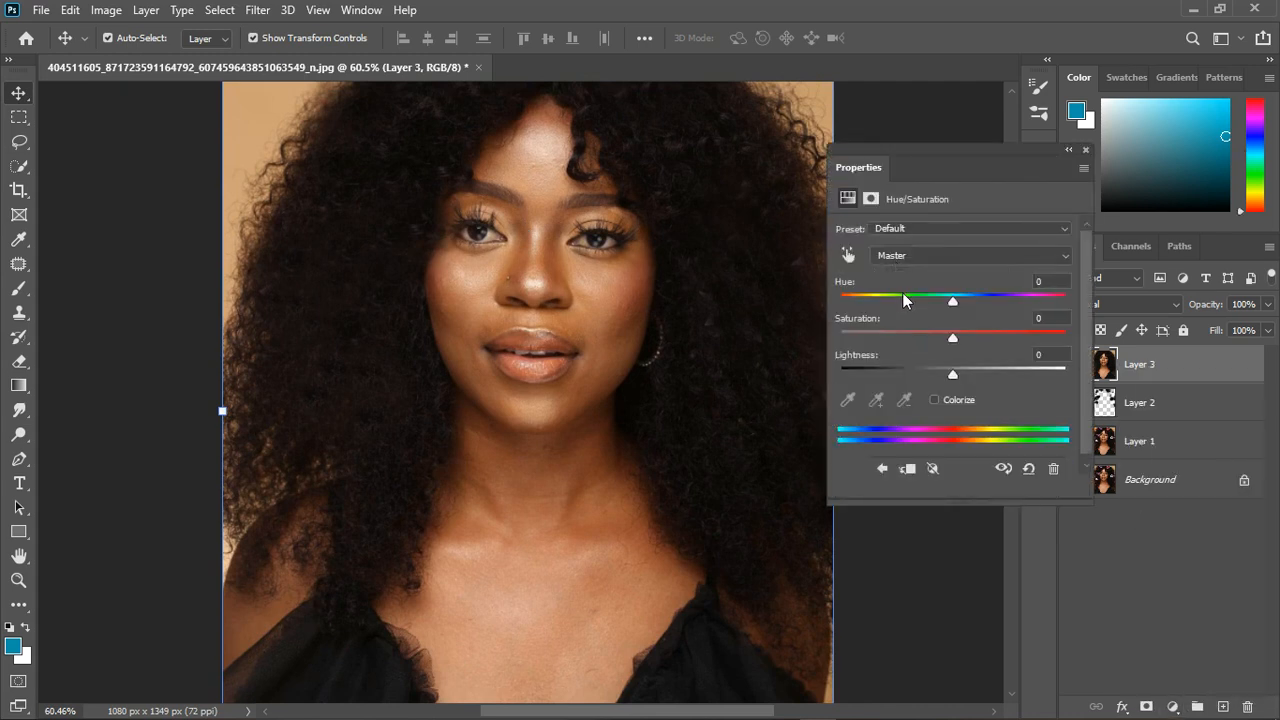
left_click(846, 256)
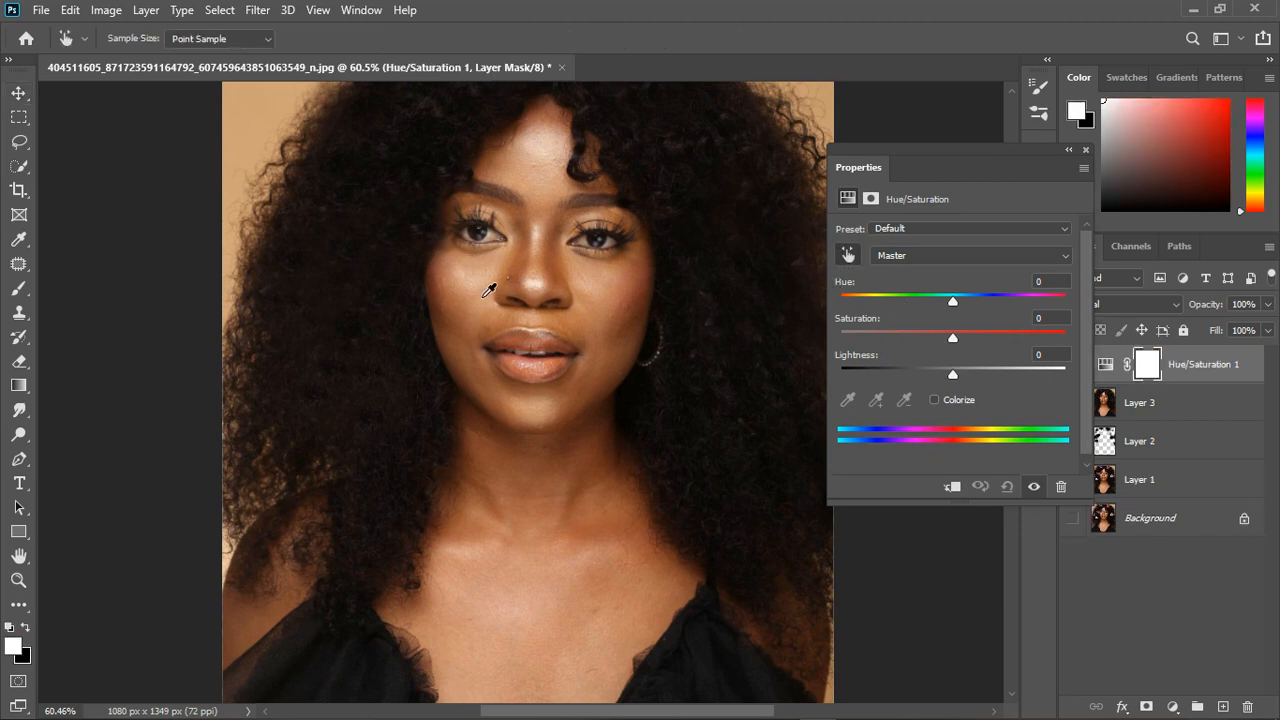
left_click(486, 294)
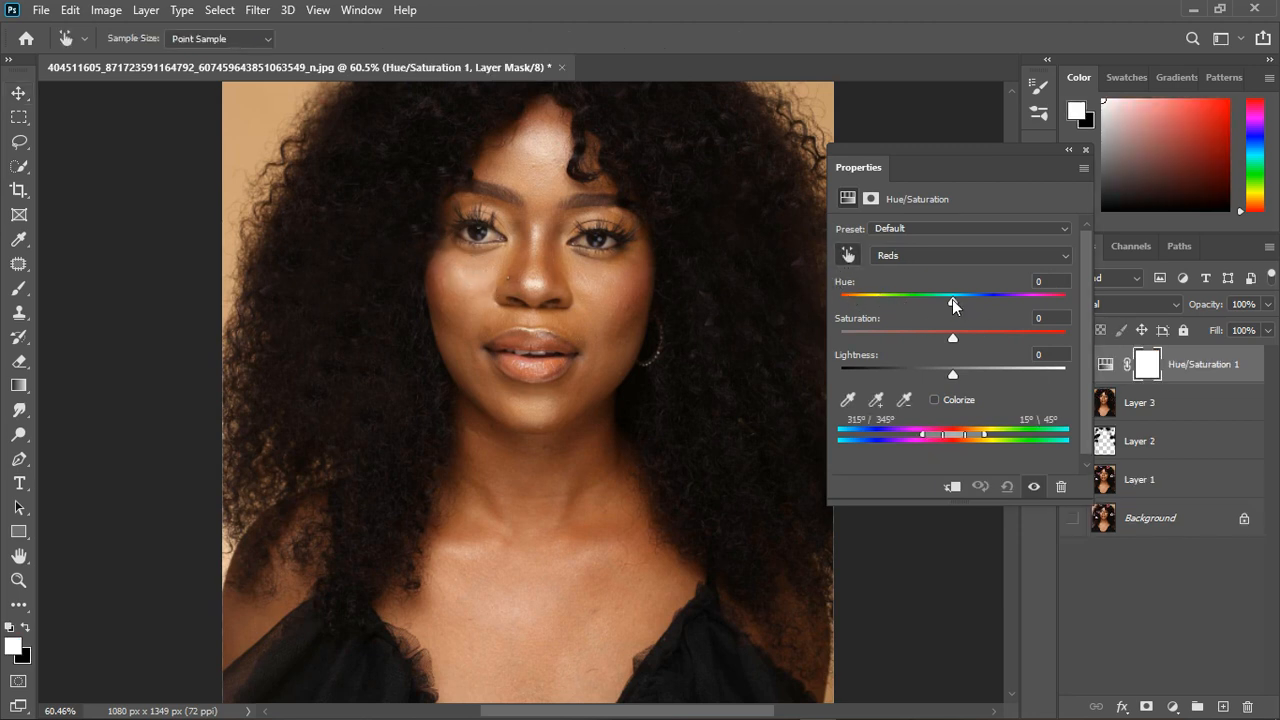
Try a Reds hue of +180, examine the affected skin with the adjustment hidden and shown, and reset the hue to 0.
left_click_drag(952, 299, 1100, 297)
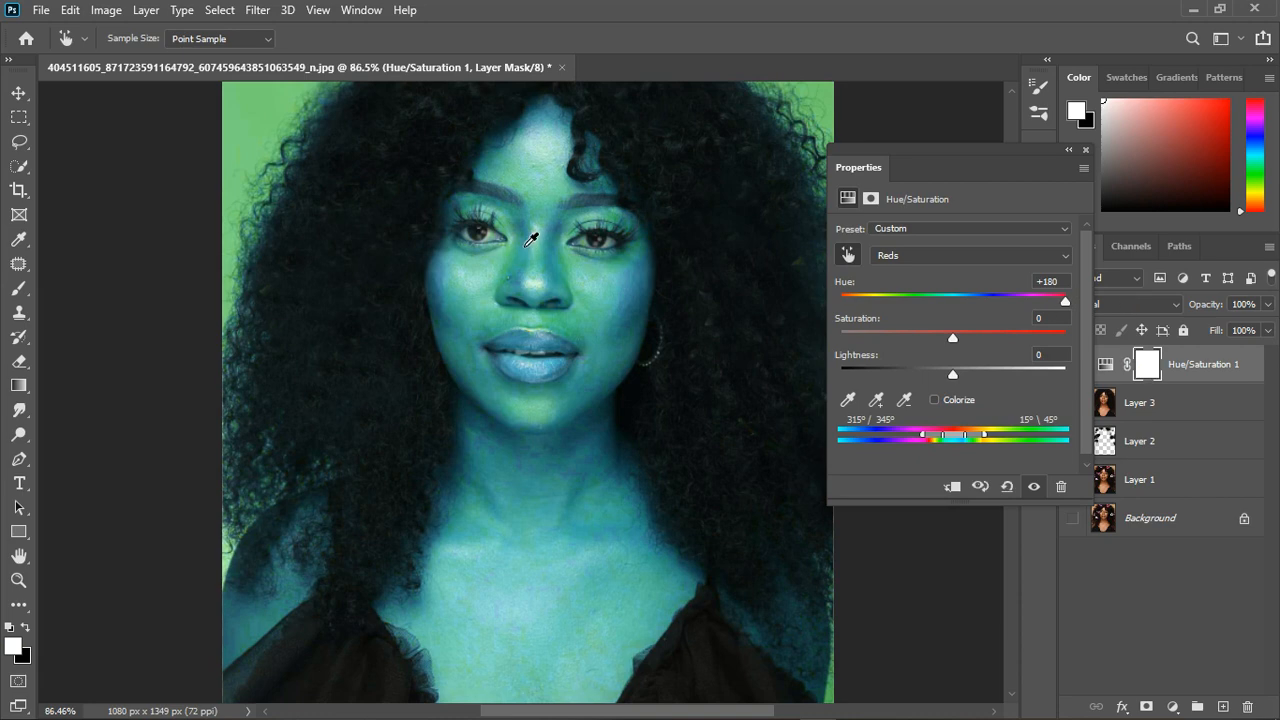
scroll(531, 238, "up", 4)
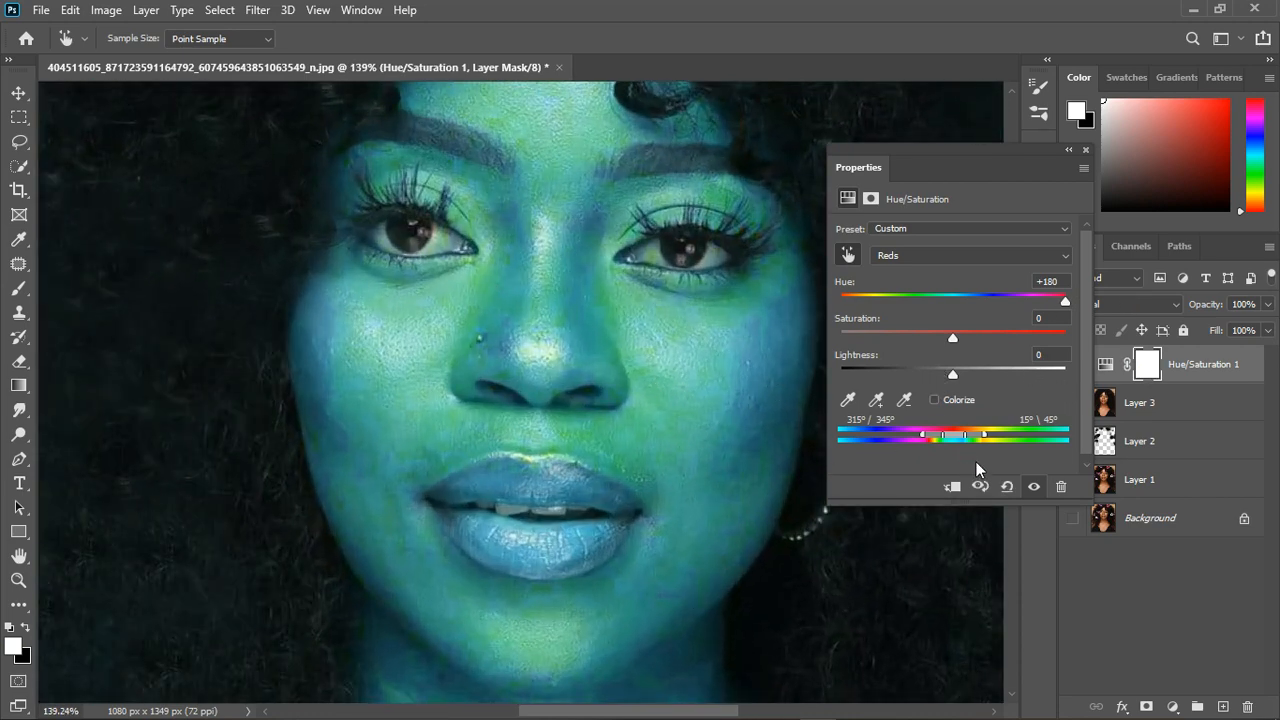
left_click(1034, 487)
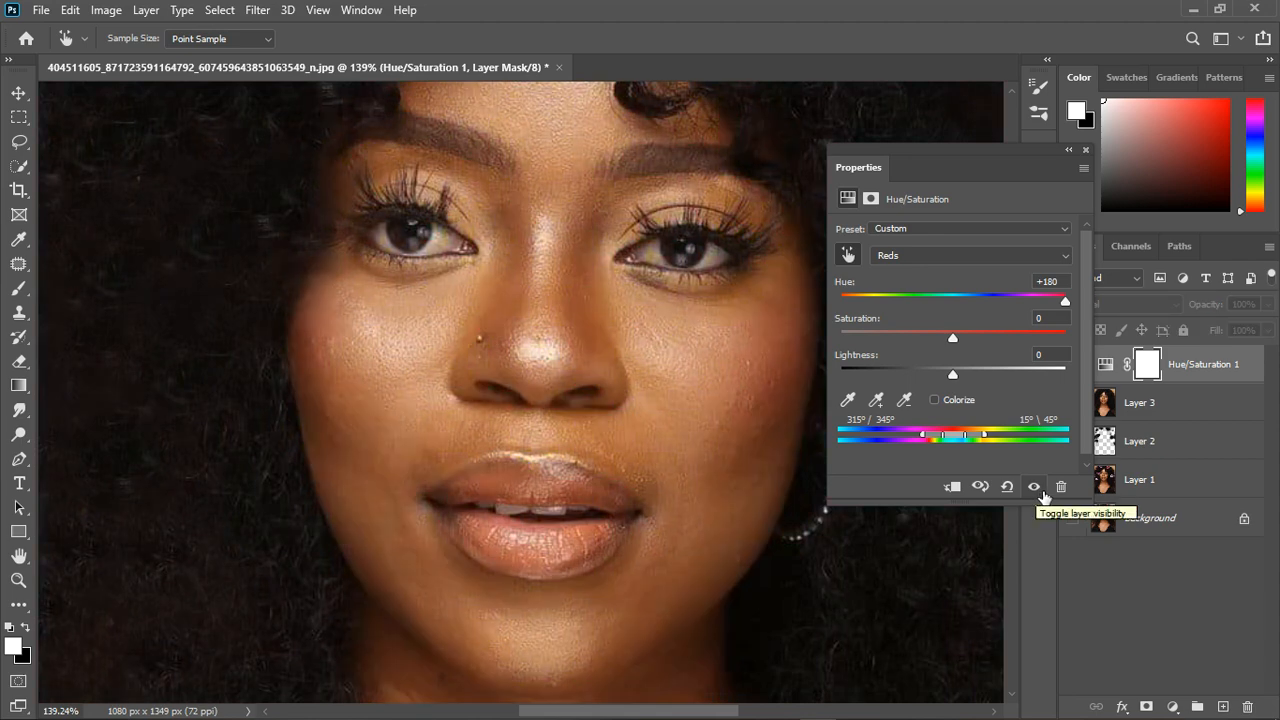
scroll(443, 366, "down", 5)
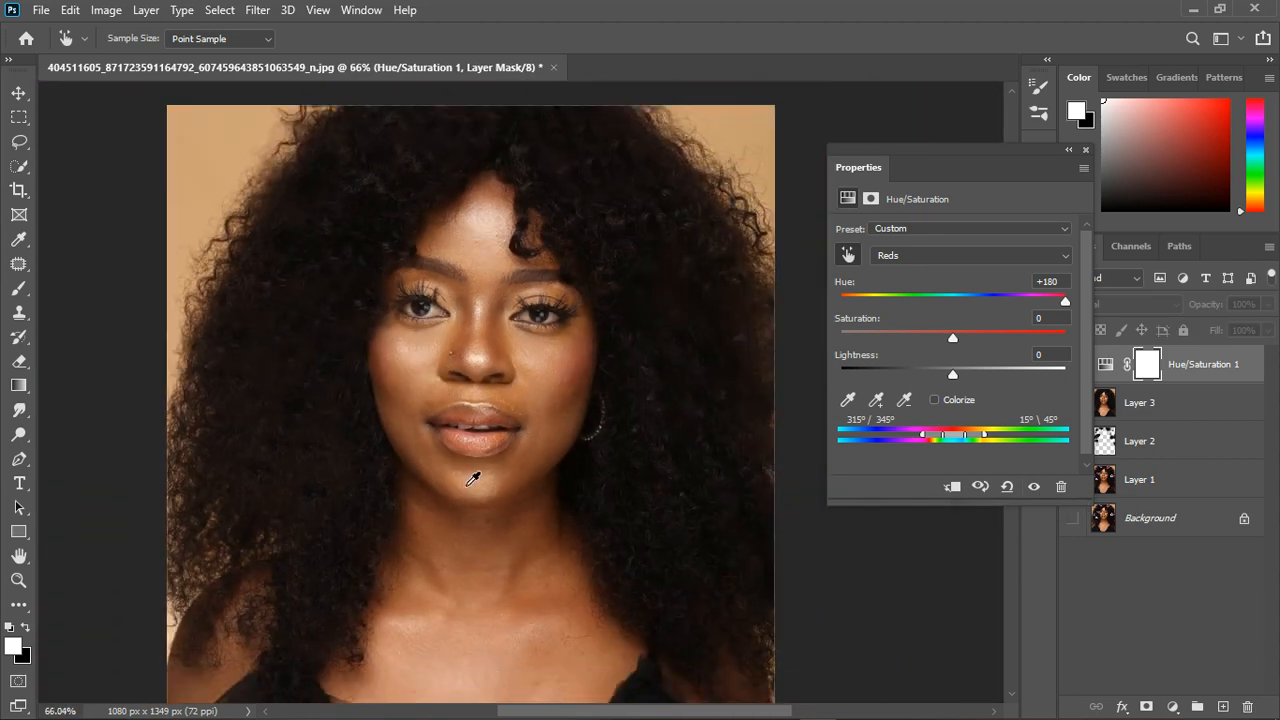
scroll(470, 485, "up", 2)
left_click(1036, 487)
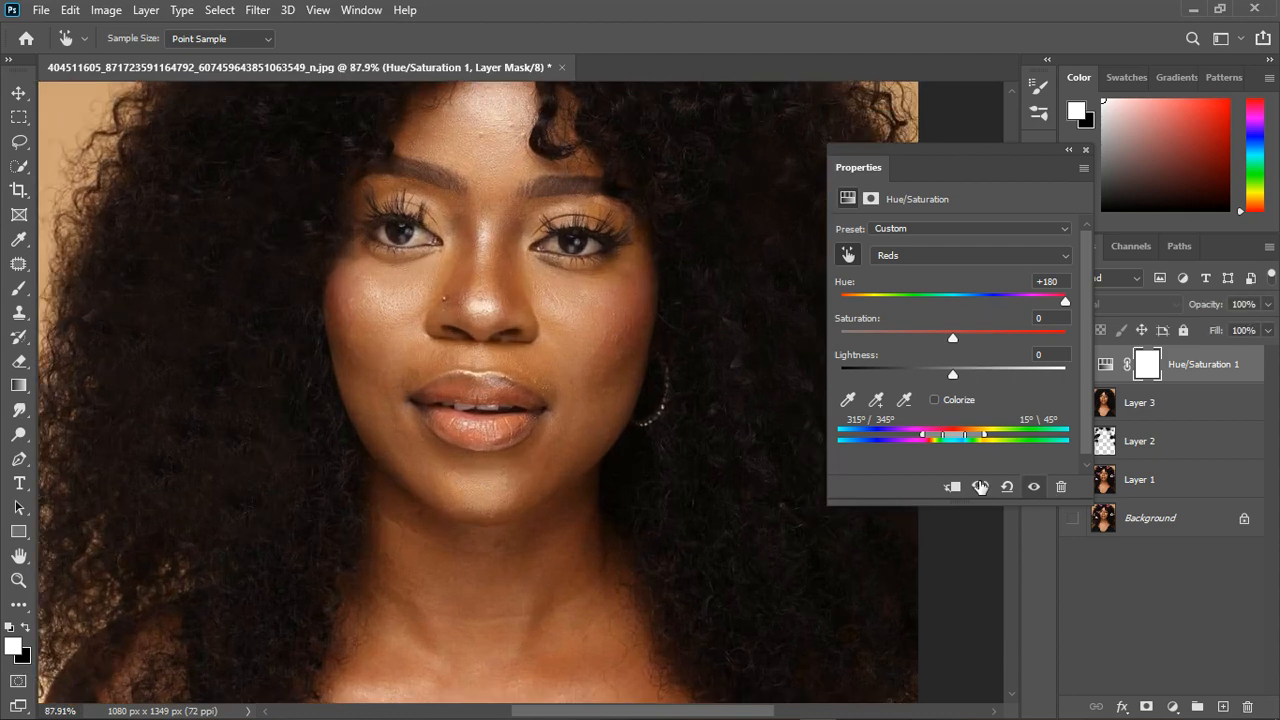
scroll(586, 366, "down", 2)
scroll(534, 600, "up", 2)
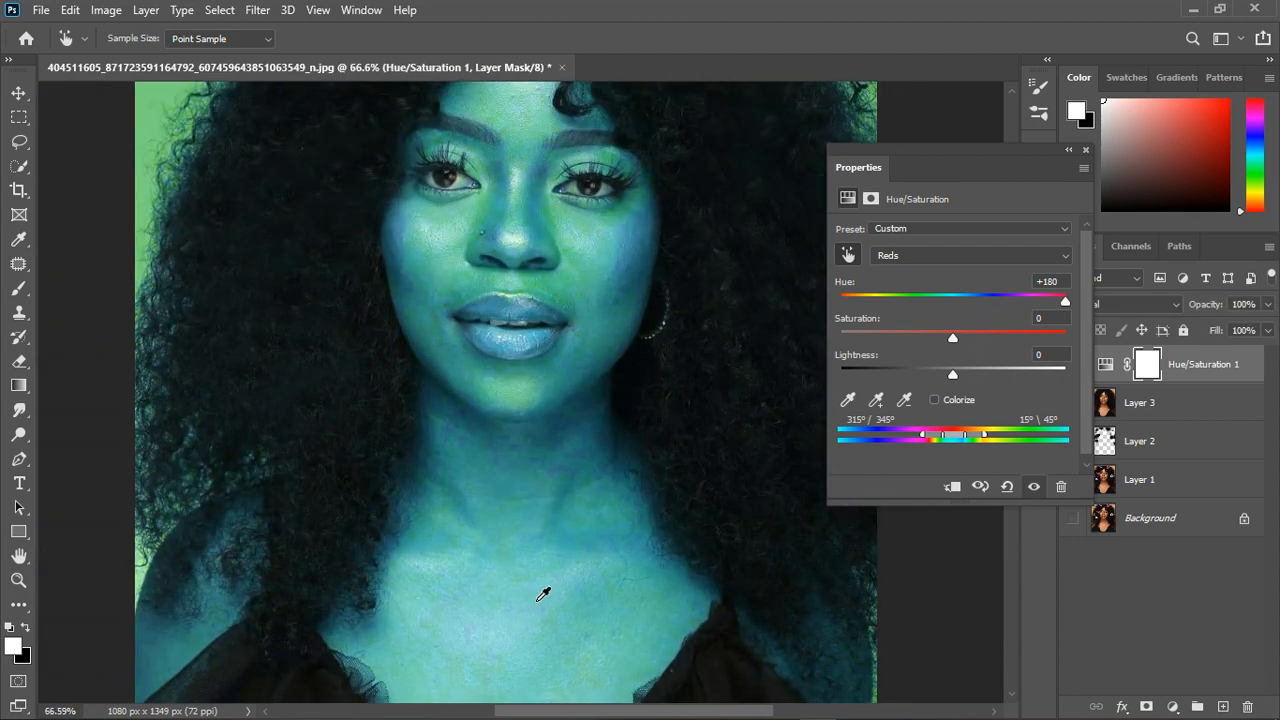
scroll(534, 194, "down", 1)
scroll(537, 223, "up", 3)
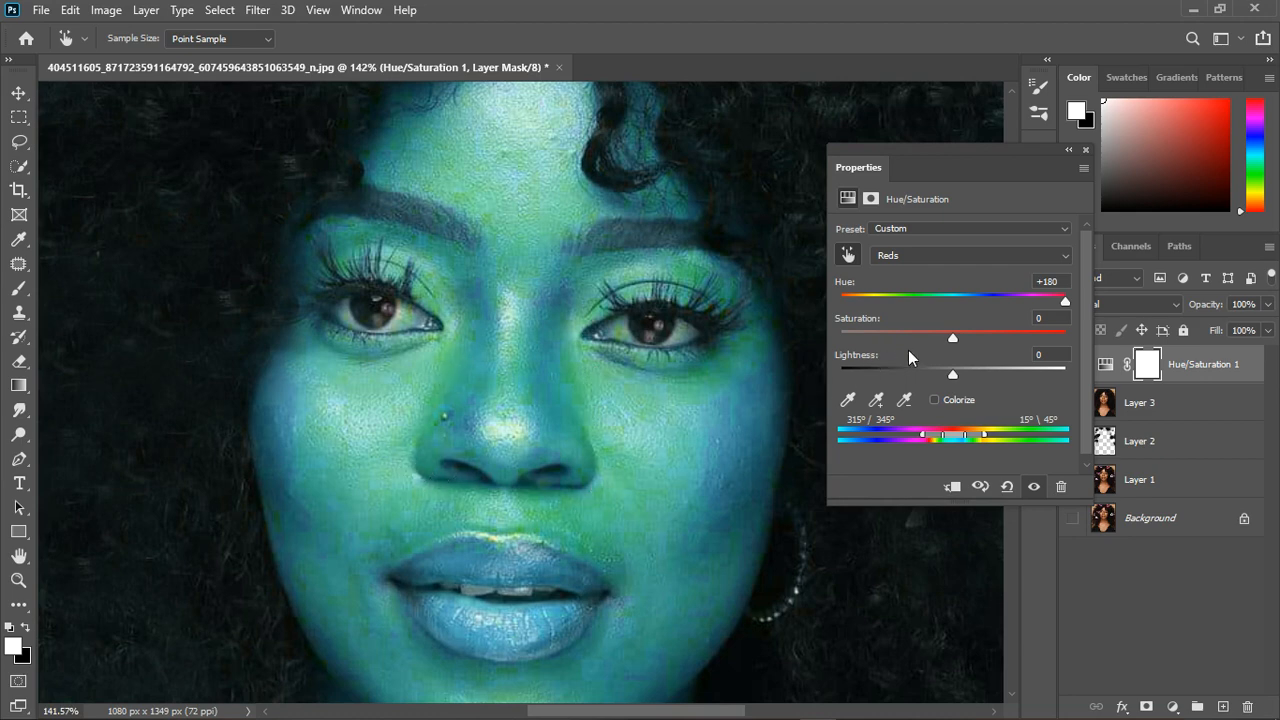
left_click(1042, 288)
type("0")
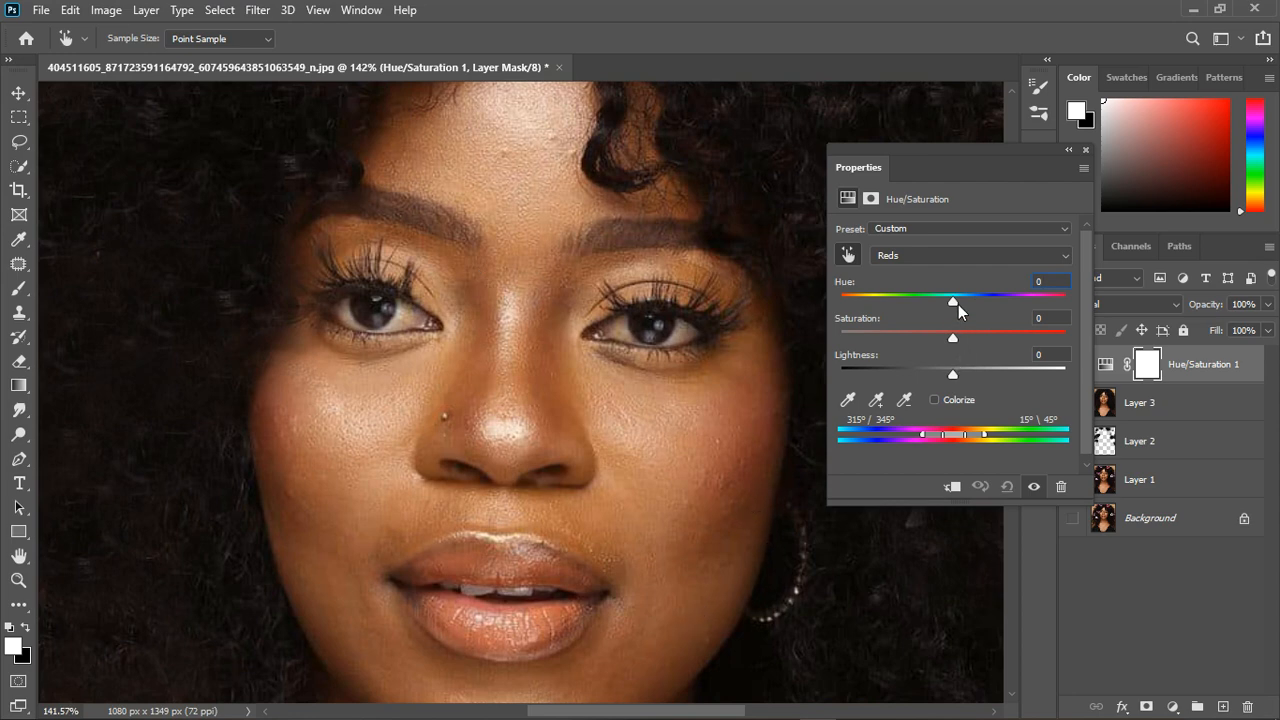
Using a temporary hue of +180, move the affected colour range to Yellows (16°/45° to 75°/105°), and set the hue to -16.
left_click_drag(955, 298, 1087, 299)
left_click_drag(953, 435, 990, 437)
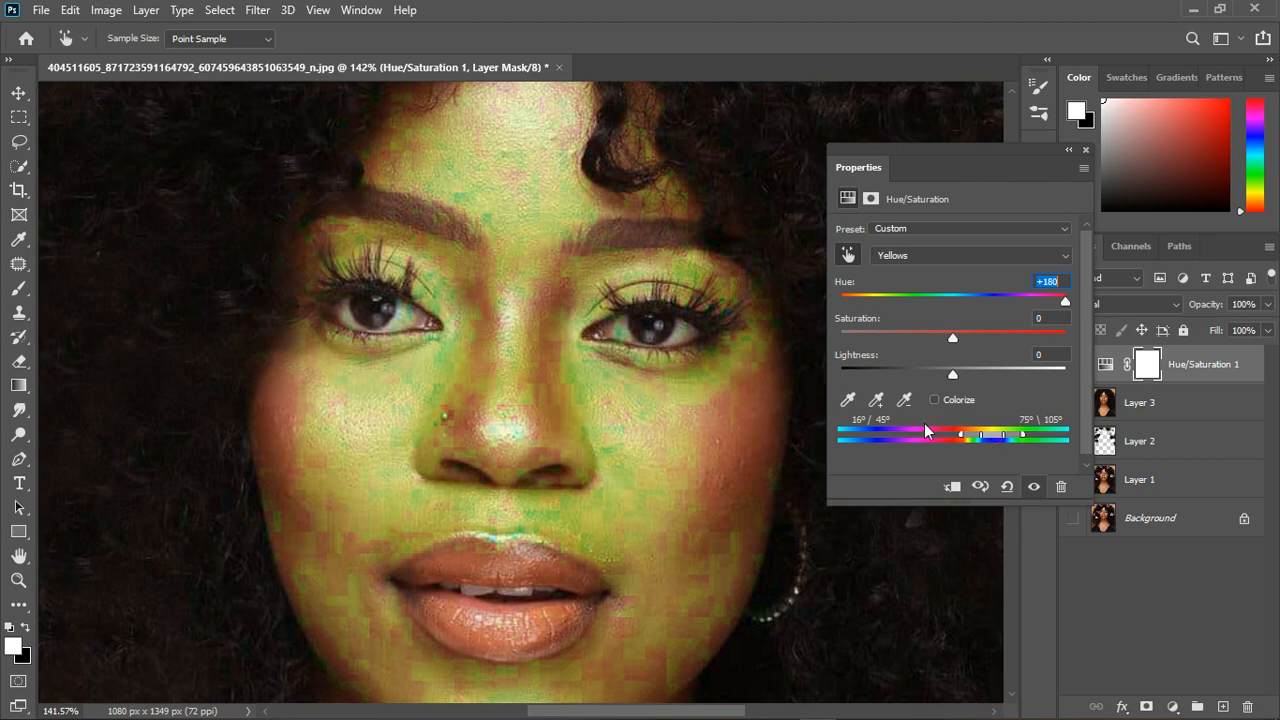
left_click_drag(1065, 303, 938, 296)
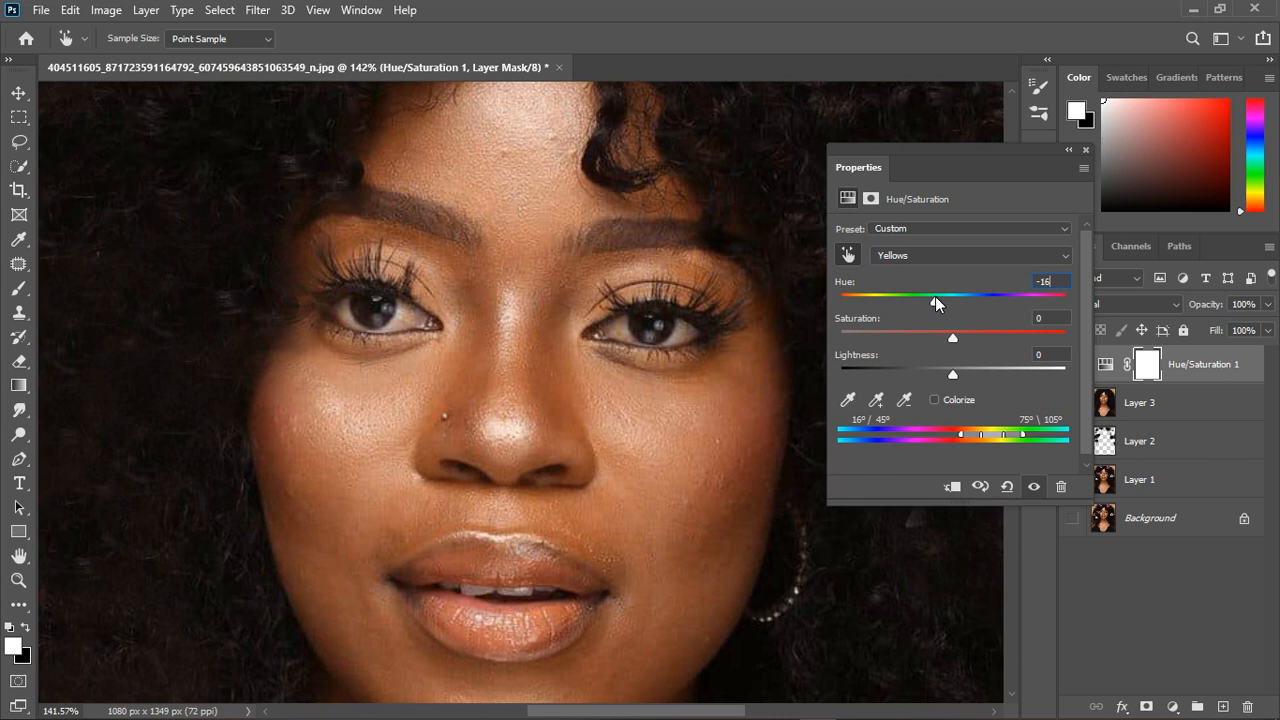
key("Return")
Slightly reduce the Yellows saturation and close the adjustment's settings.
left_click_drag(947, 343, 933, 337)
left_click_drag(930, 340, 932, 340)
left_click(1086, 150)
Compare the skin tone with the Hue/Saturation 1 layer hidden and shown, and examine the face up close.
scroll(565, 540, "down", 8)
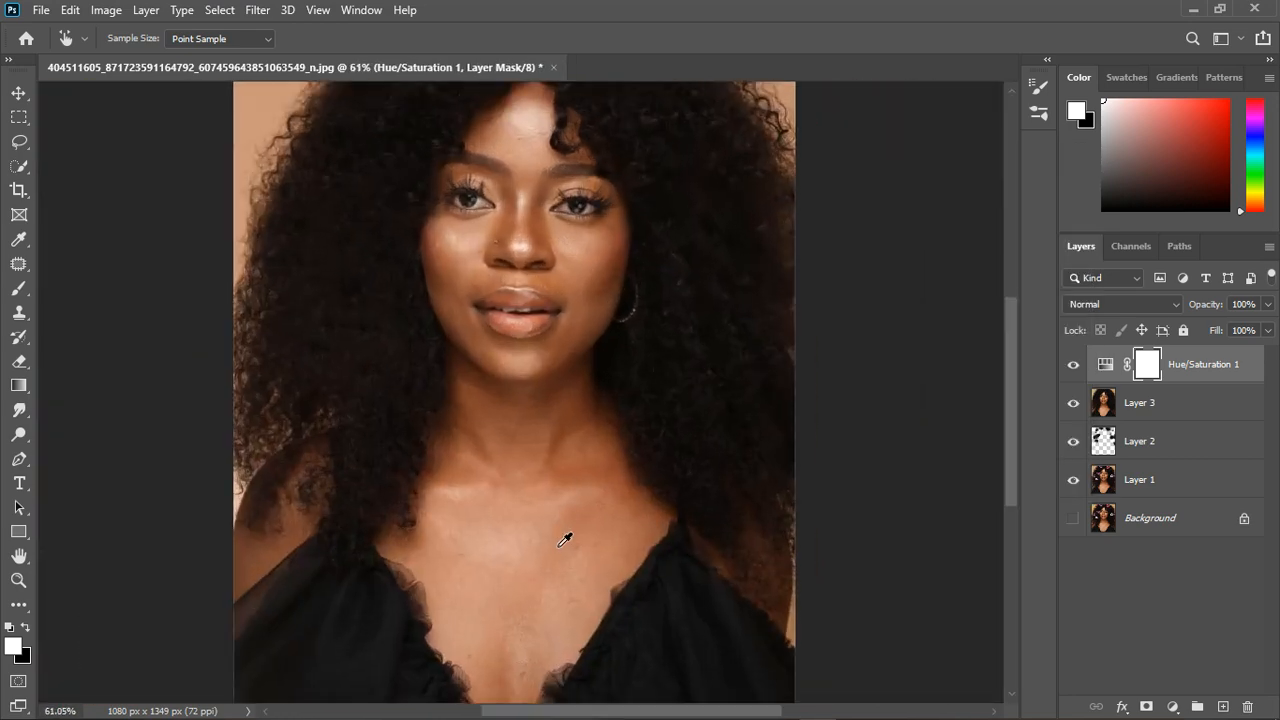
left_click(1076, 366)
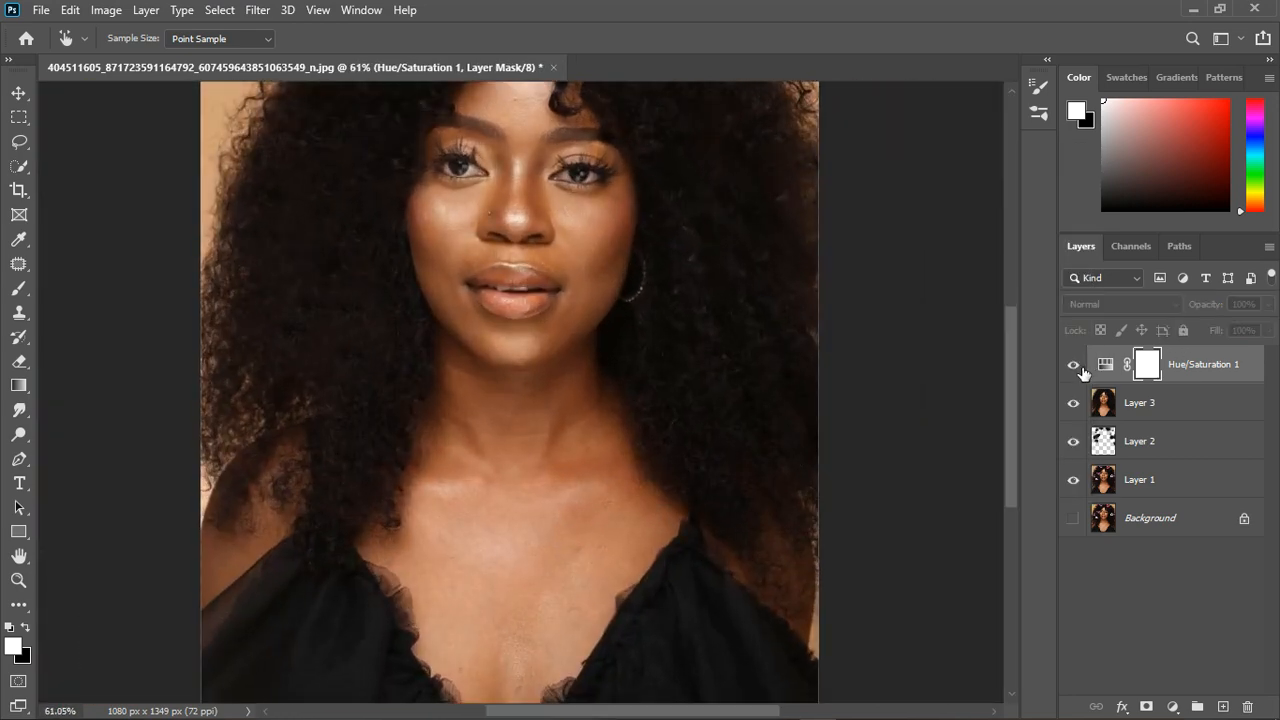
left_click(1081, 368)
scroll(445, 205, "up", 4)
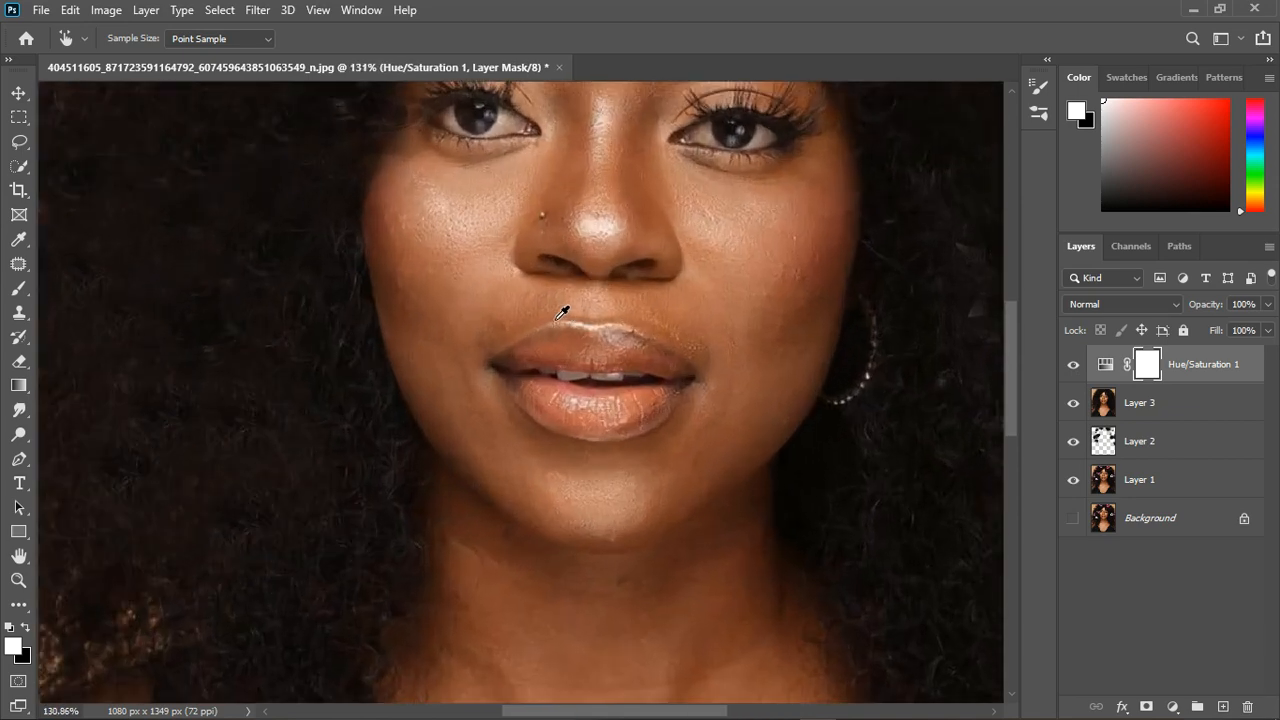
scroll(662, 349, "down", 2)
scroll(662, 349, "down", 1)
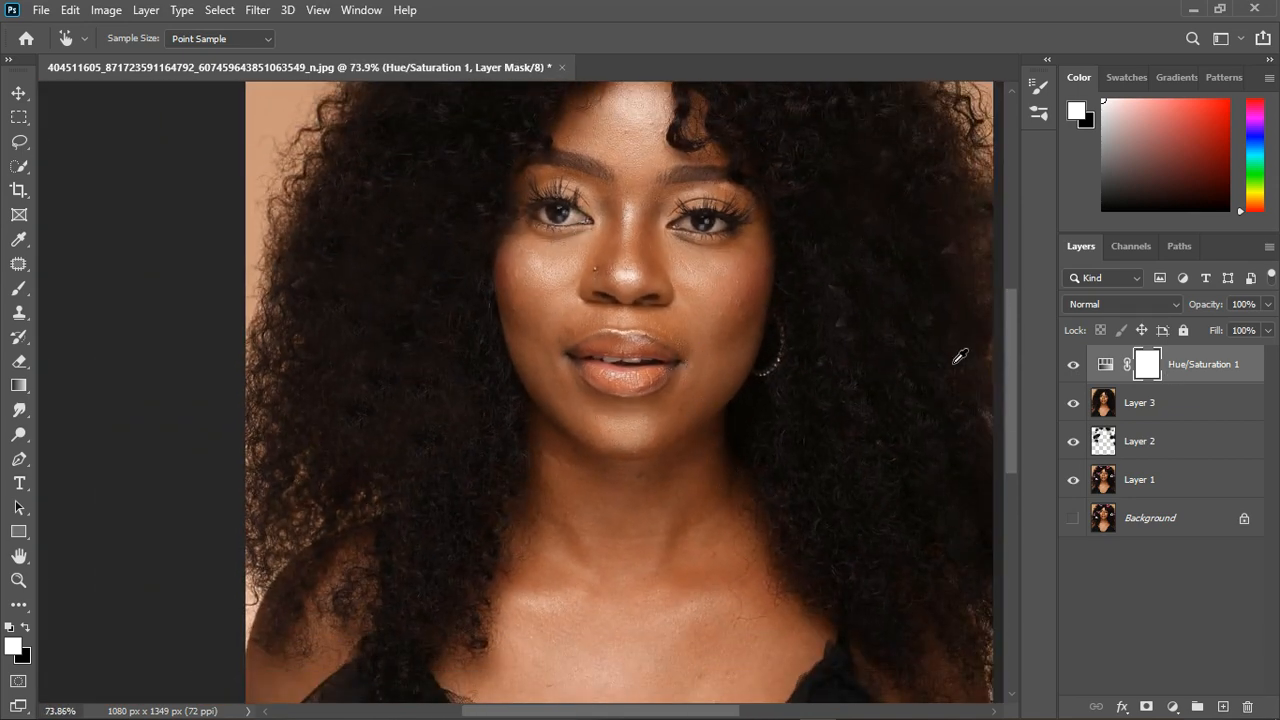
Add a Solid Color fill layer, hide it to sample the white of her eye (#aea6a2) as its colour, and show it again.
left_click(1168, 703)
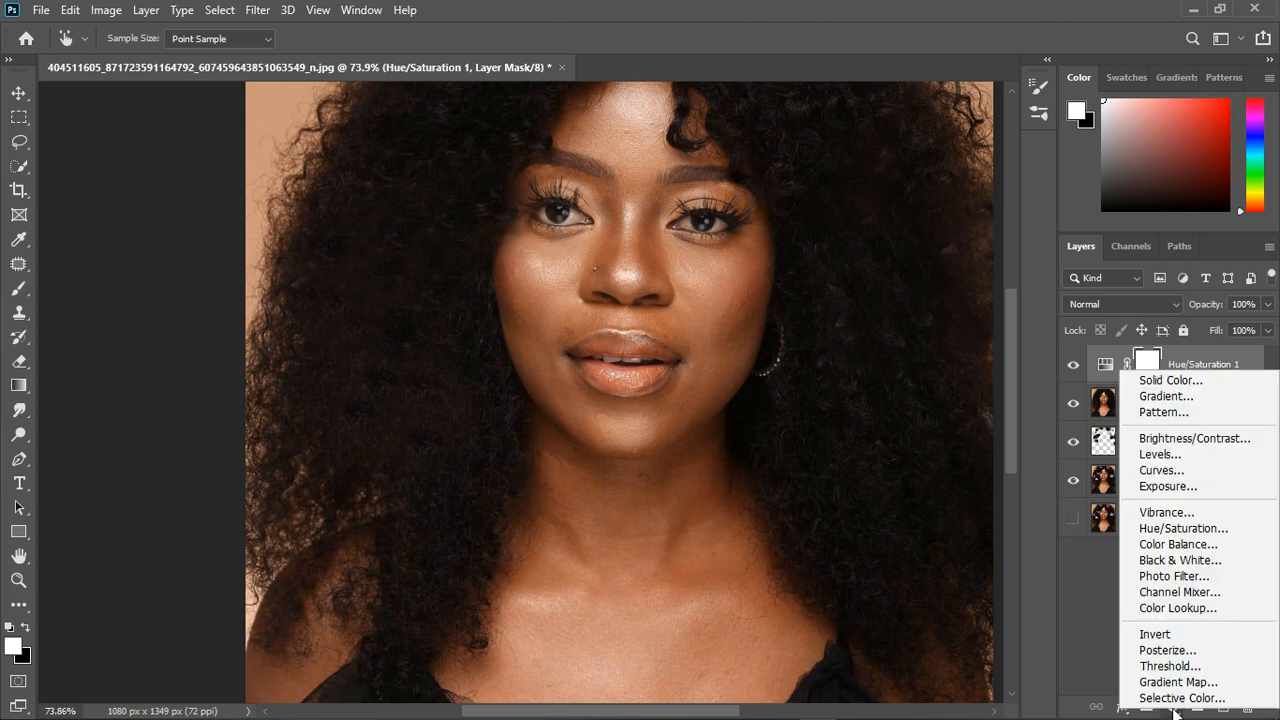
left_click(1163, 379)
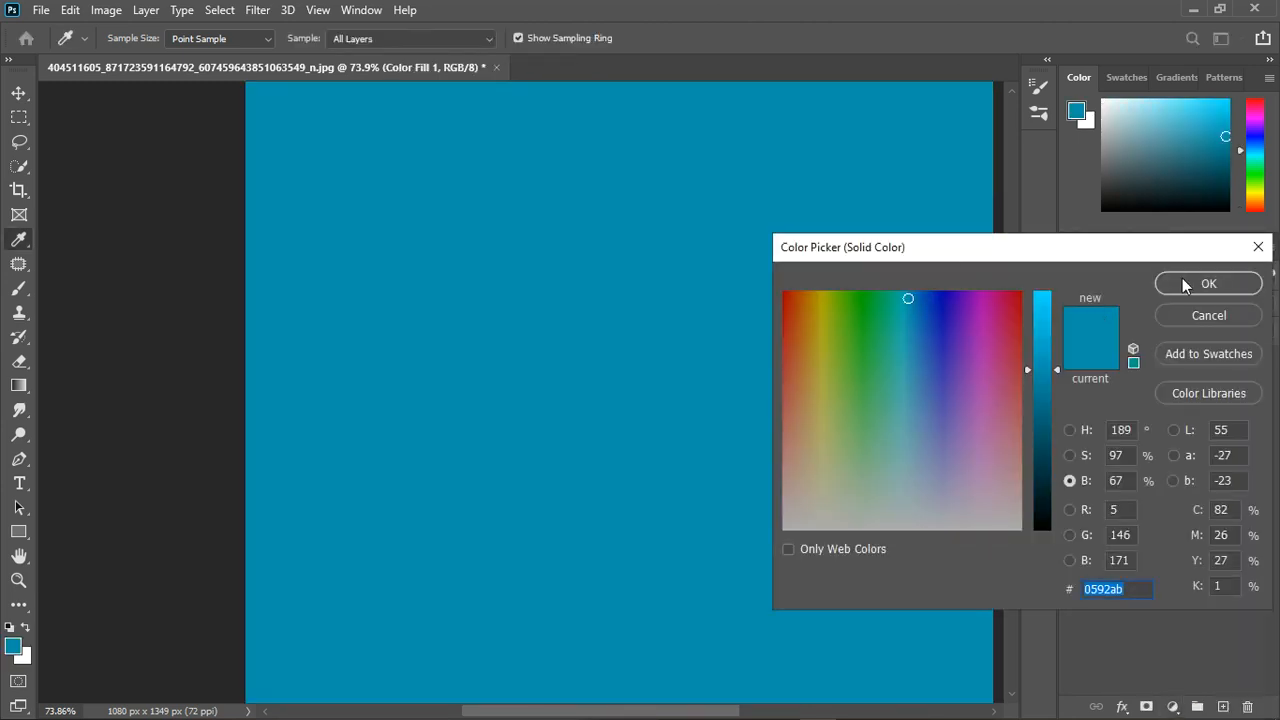
left_click(1184, 283)
left_click(1074, 366)
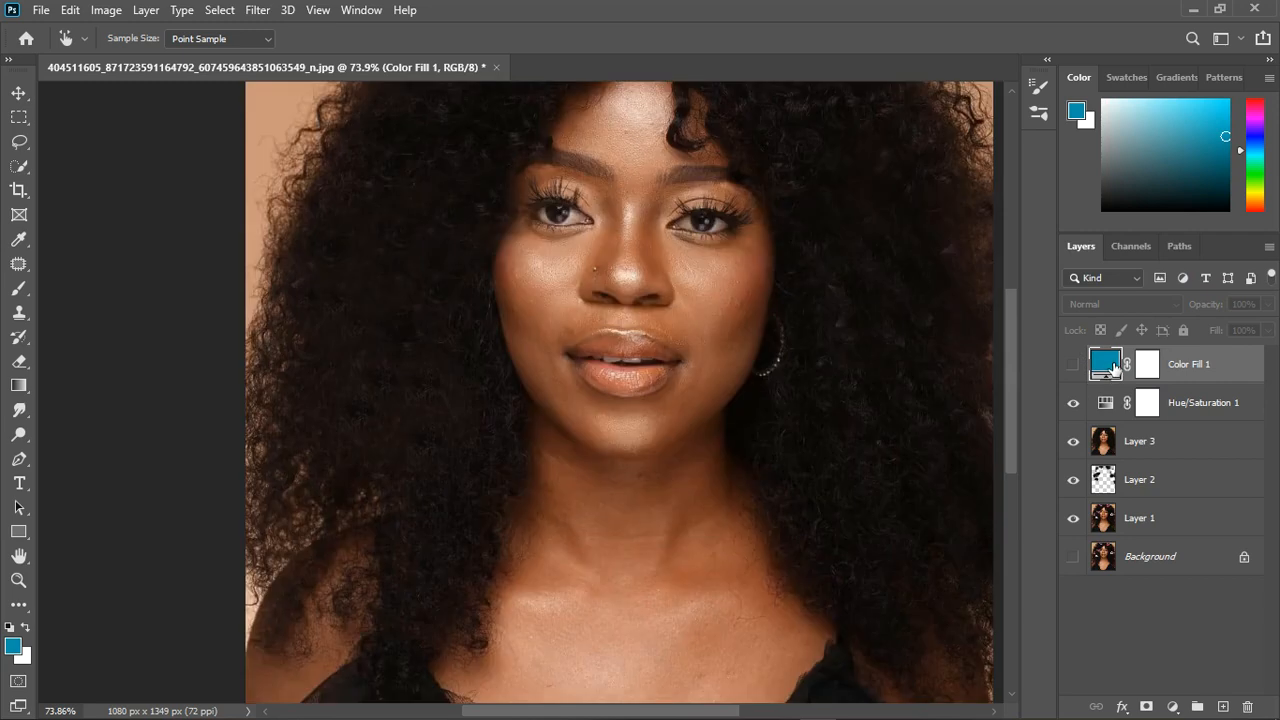
double_click(1104, 368)
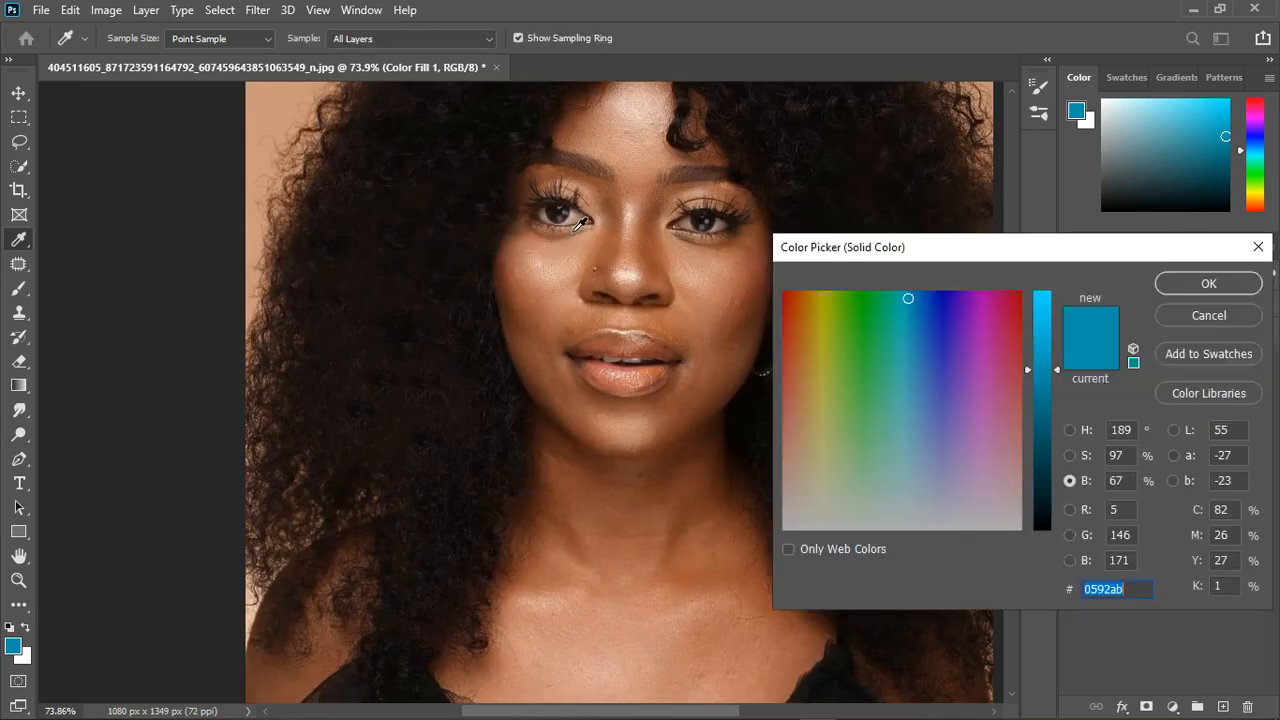
left_click(1209, 283)
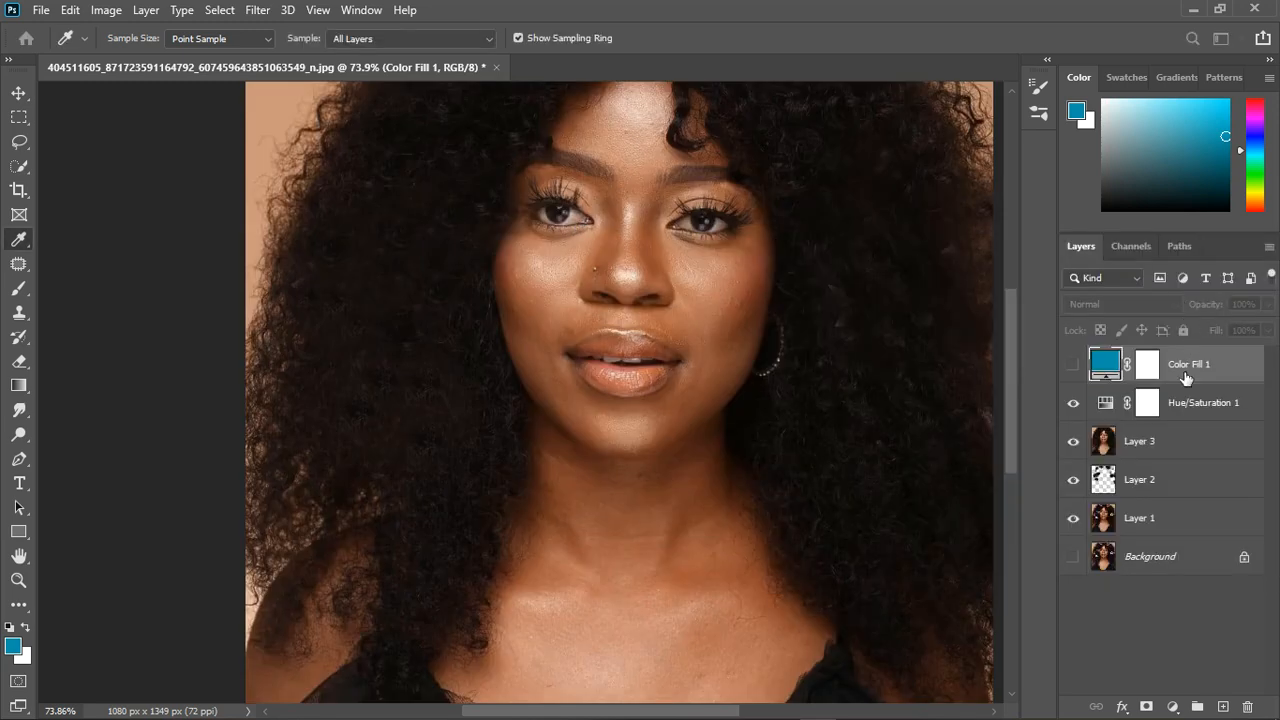
left_click(1078, 364)
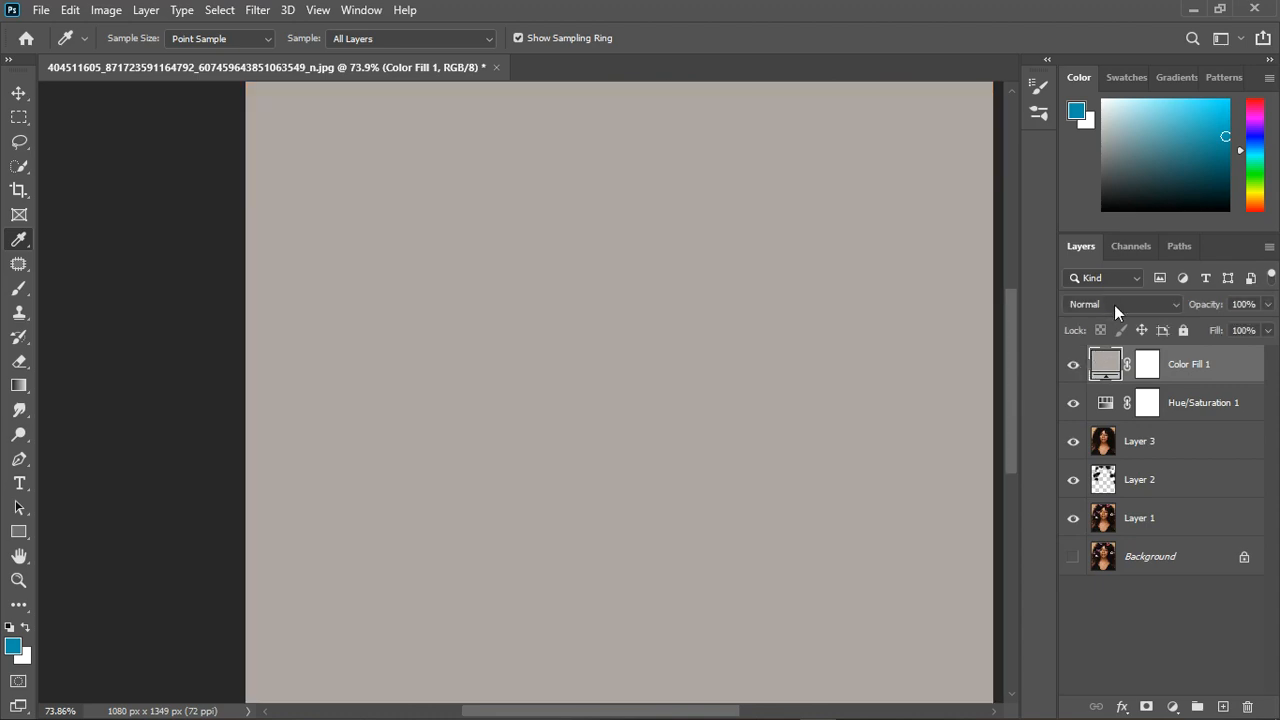
Set the Color Fill 1 layer's blend mode to Divide and lighten its fill colour to #d3c9c4.
left_click(1117, 307)
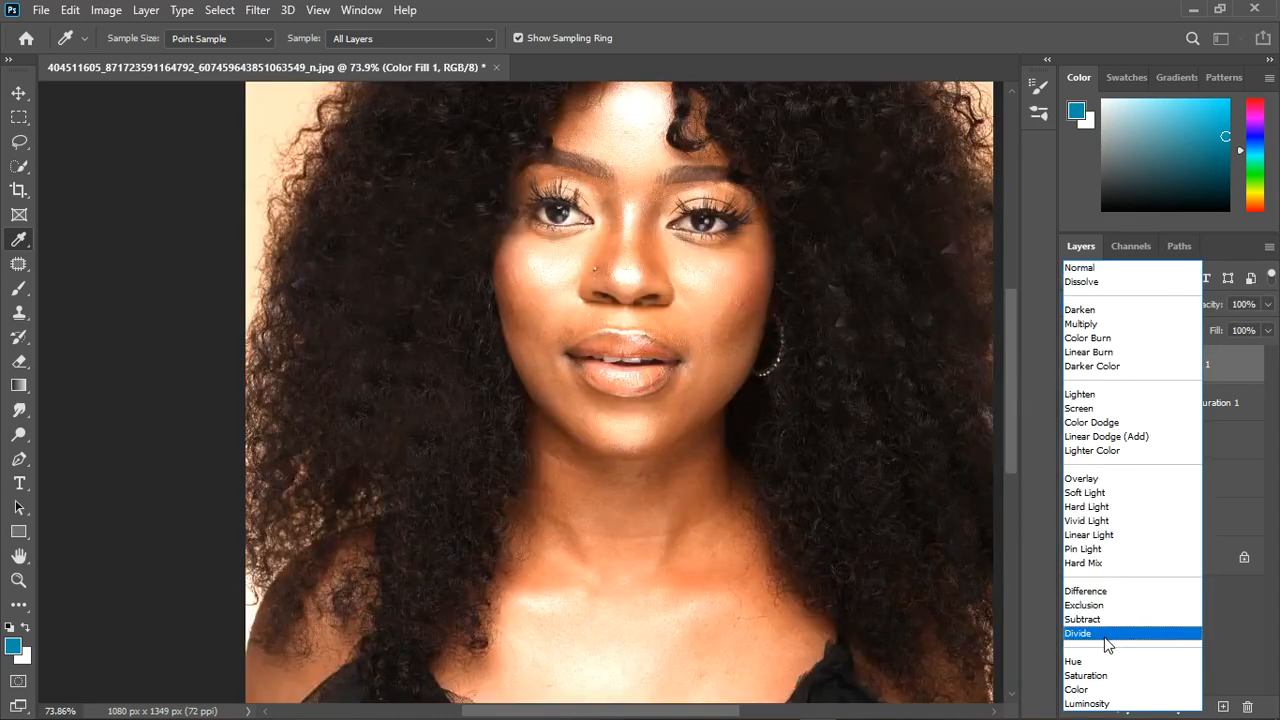
left_click(1108, 628)
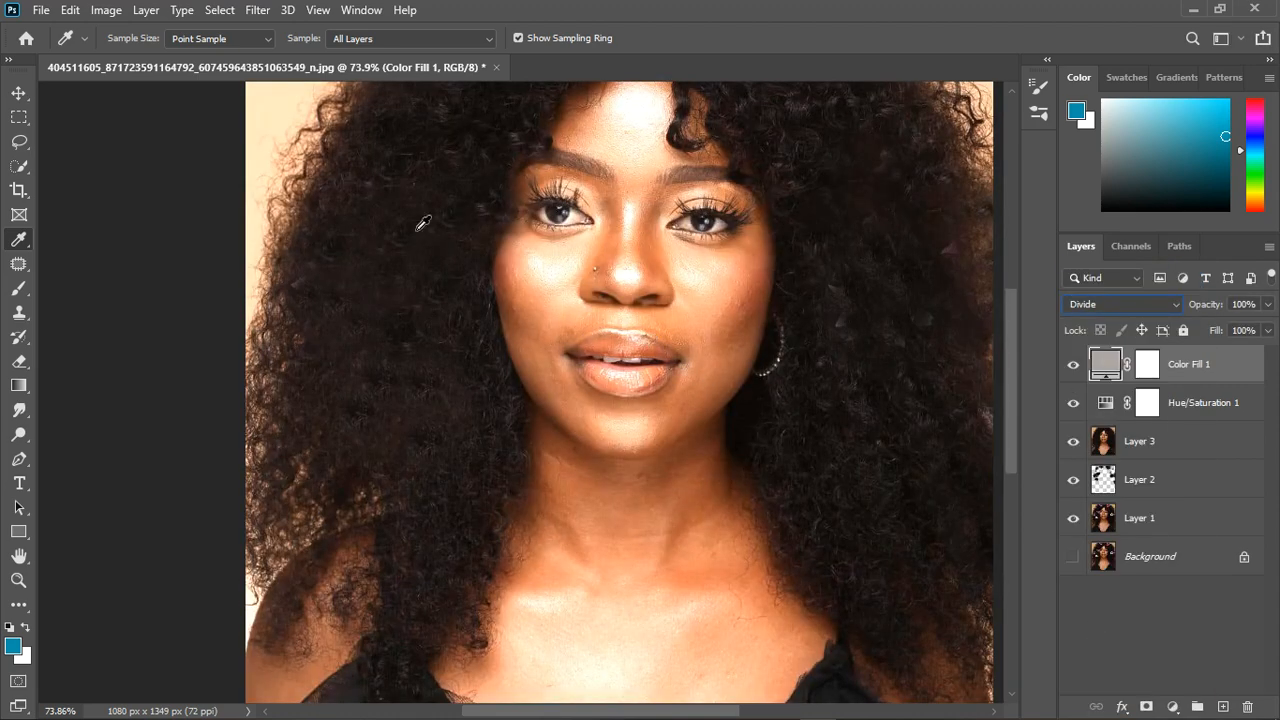
left_click(18, 93)
key("ctrl+0")
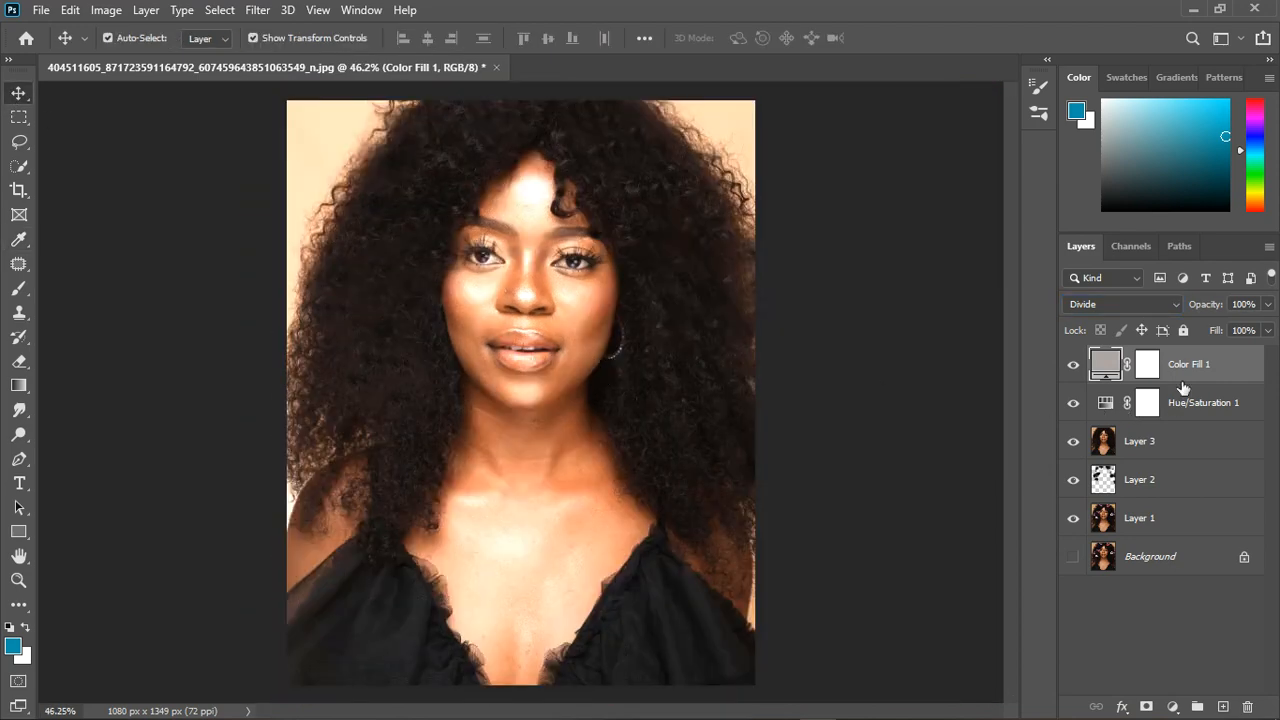
double_click(1119, 367)
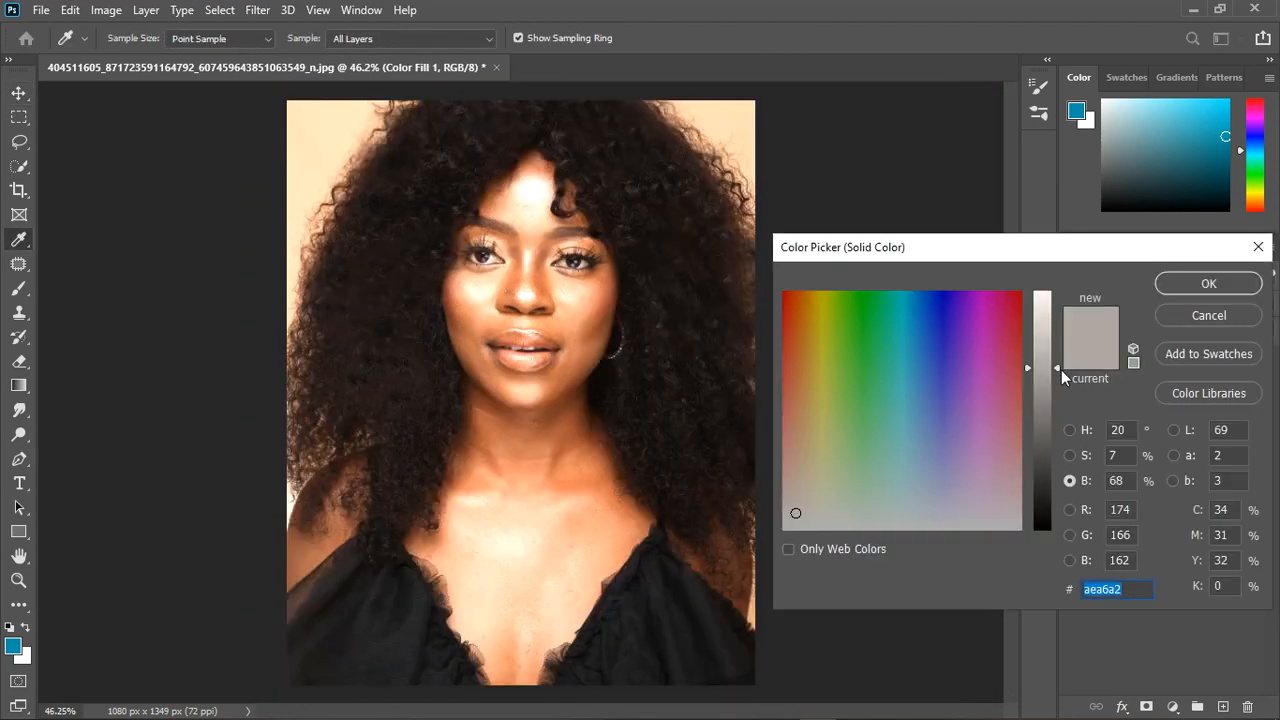
left_click_drag(1060, 375, 1068, 341)
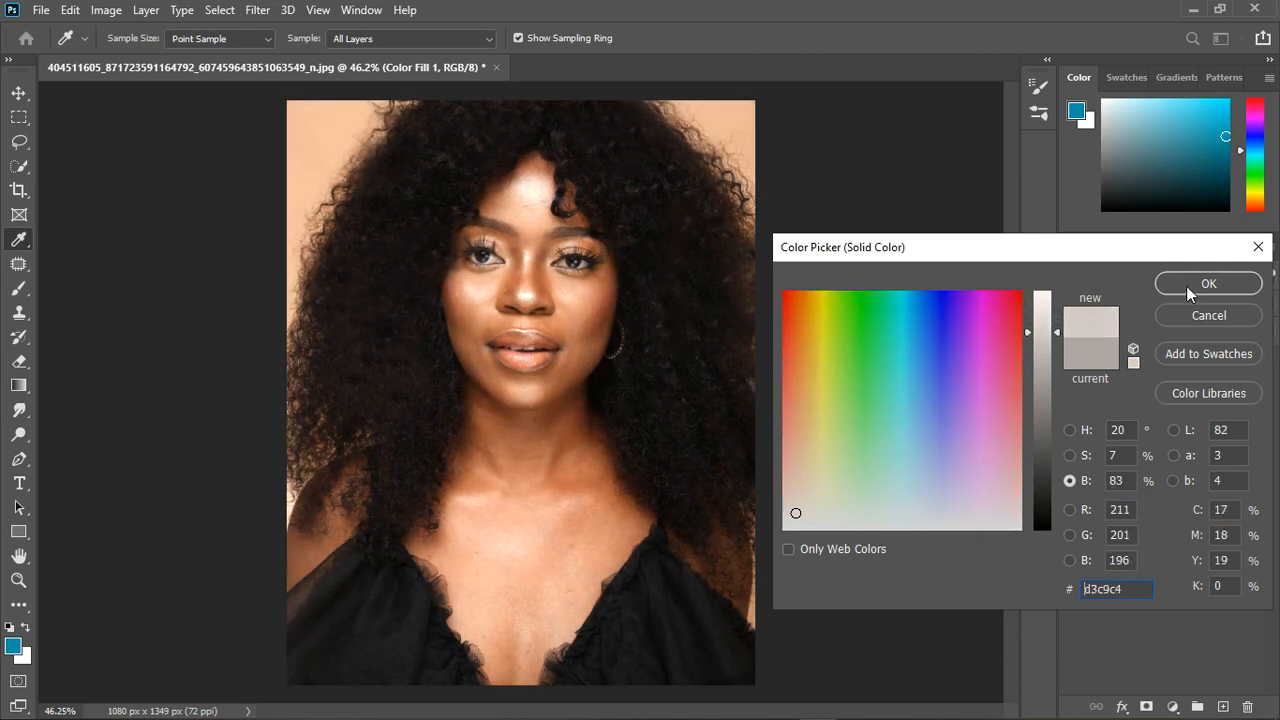
left_click(1190, 284)
Compare the face with the Color Fill 1 layer hidden and shown, and lighten its fill colour to #f5eae4.
key("v")
scroll(632, 180, "up", 5)
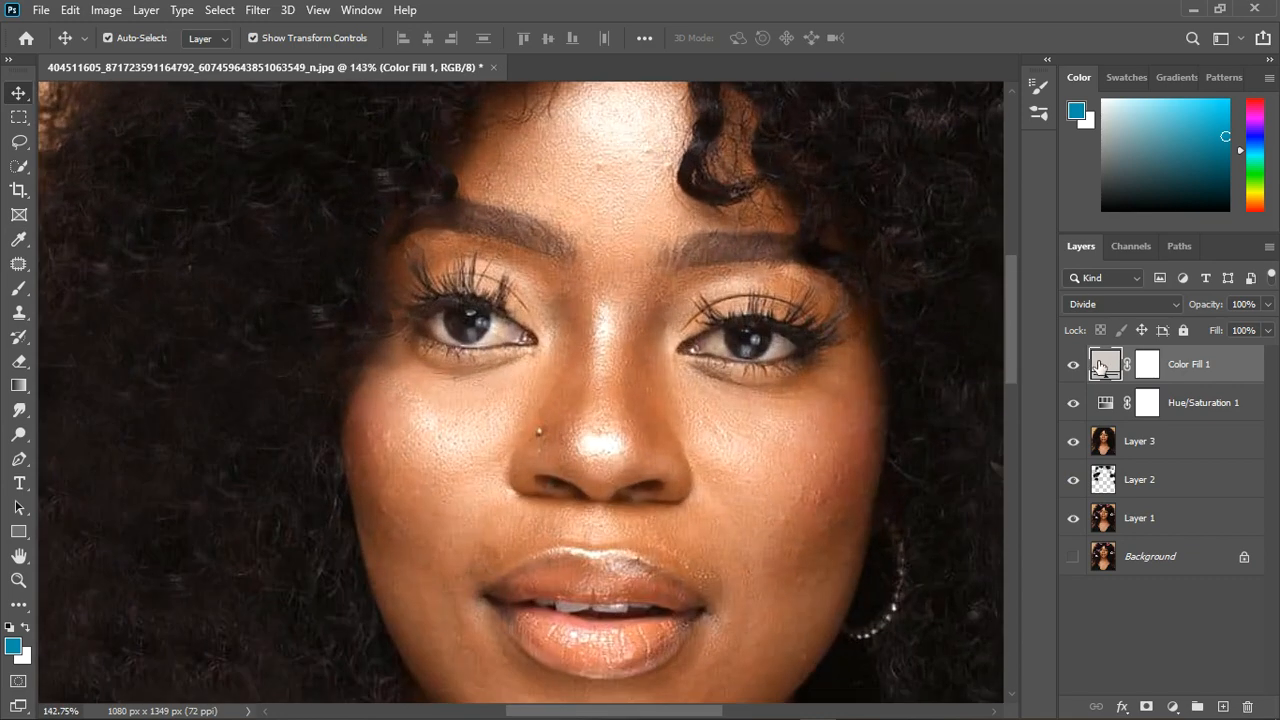
left_click(1073, 365)
left_click(1073, 365)
double_click(1105, 364)
left_click_drag(1055, 331, 1058, 307)
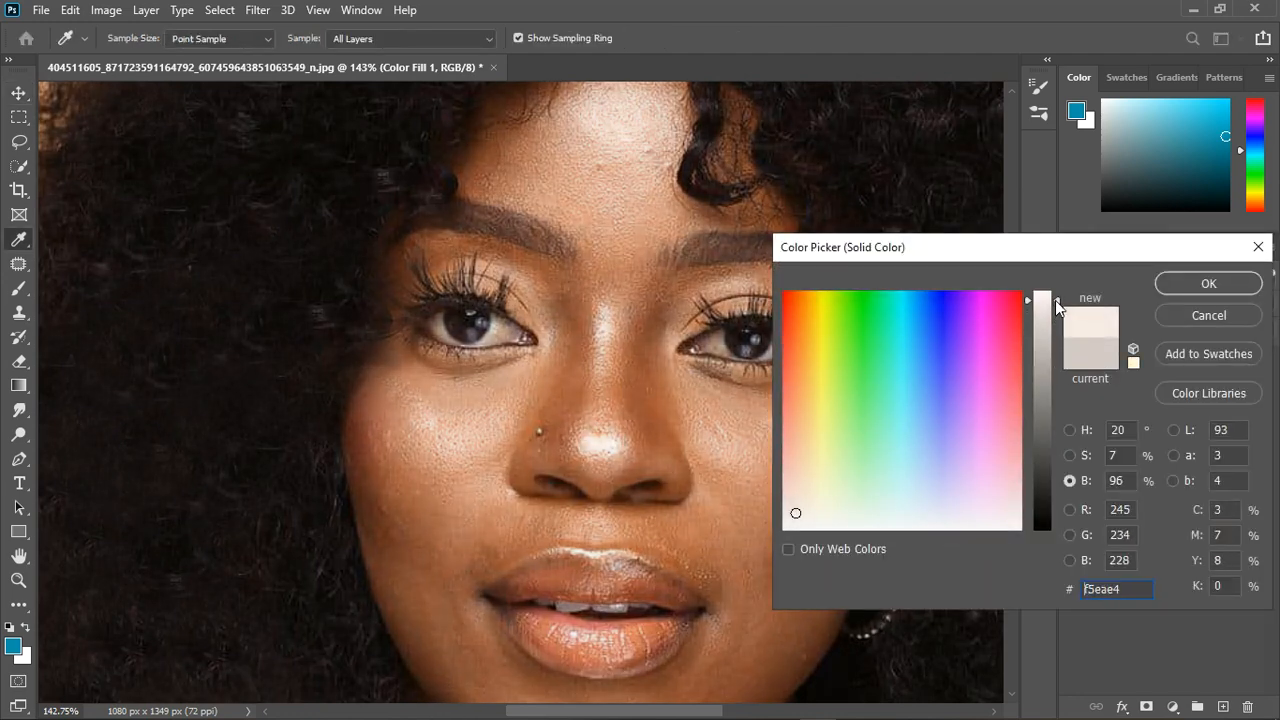
left_click(1180, 290)
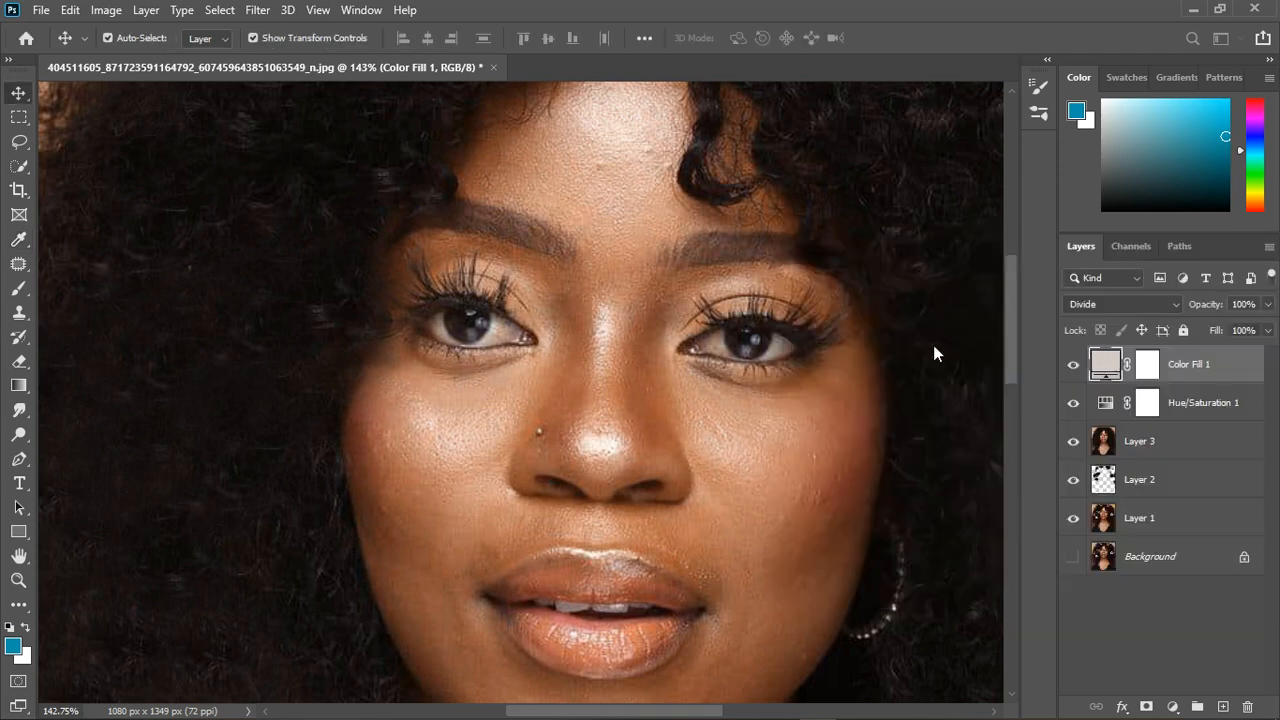
Check the whole portrait and lighten the Color Fill 1 layer's colour slightly further.
scroll(466, 334, "down", 3)
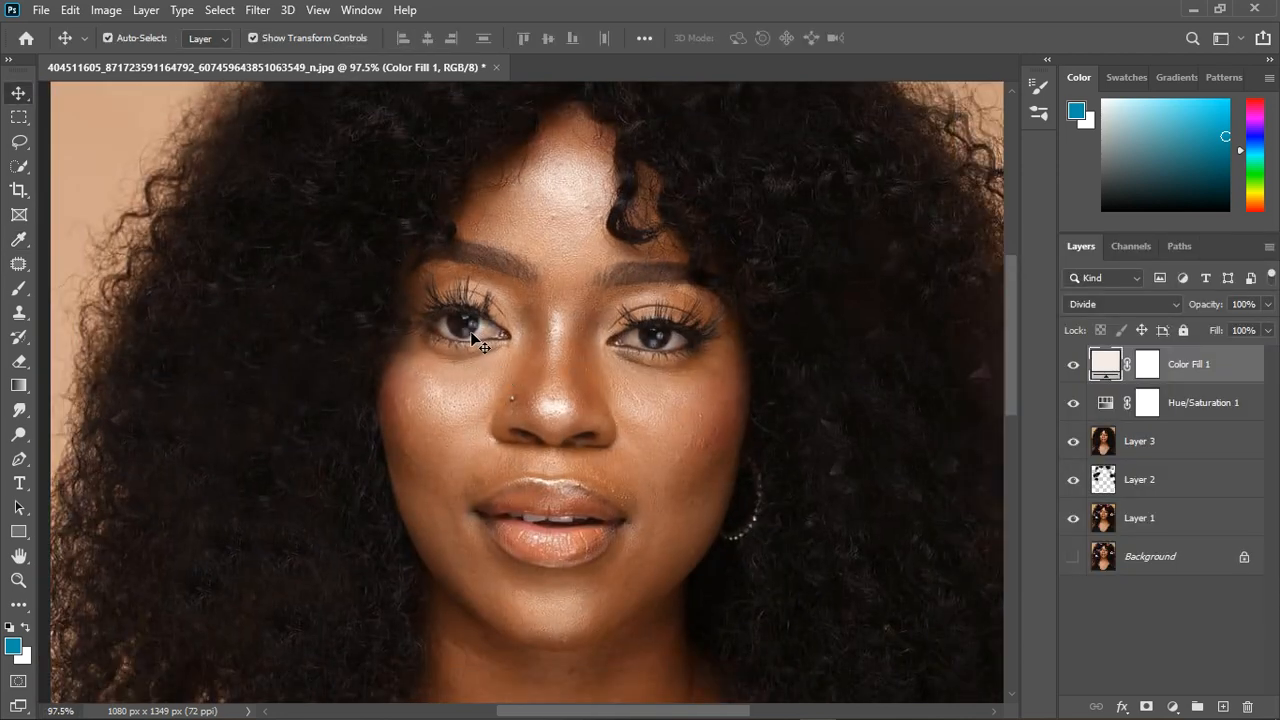
scroll(520, 338, "down", 3)
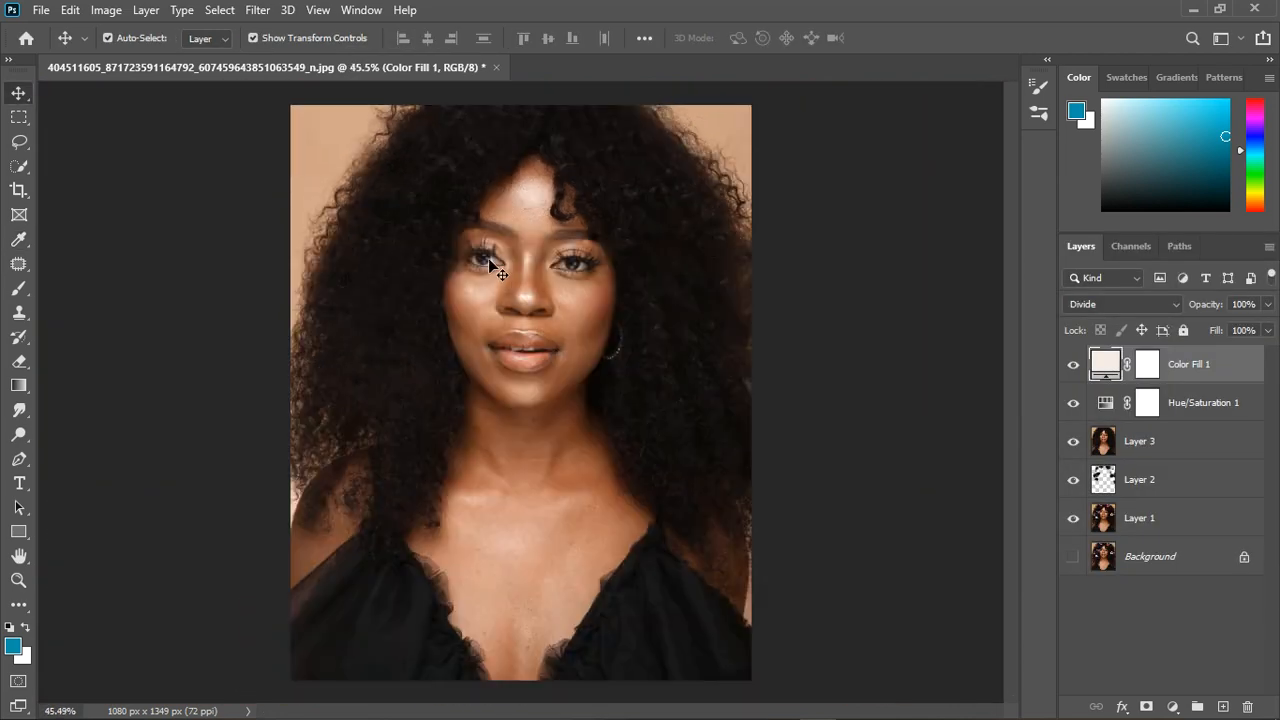
scroll(490, 257, "up", 1)
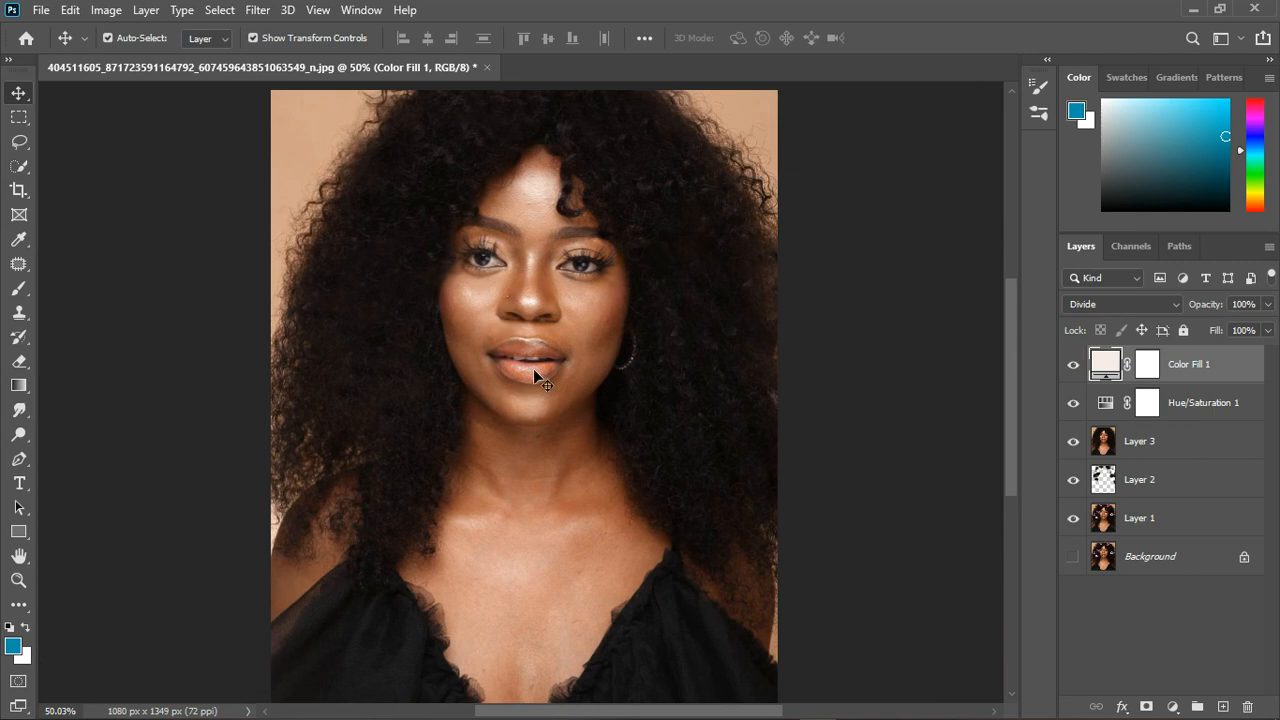
double_click(1106, 365)
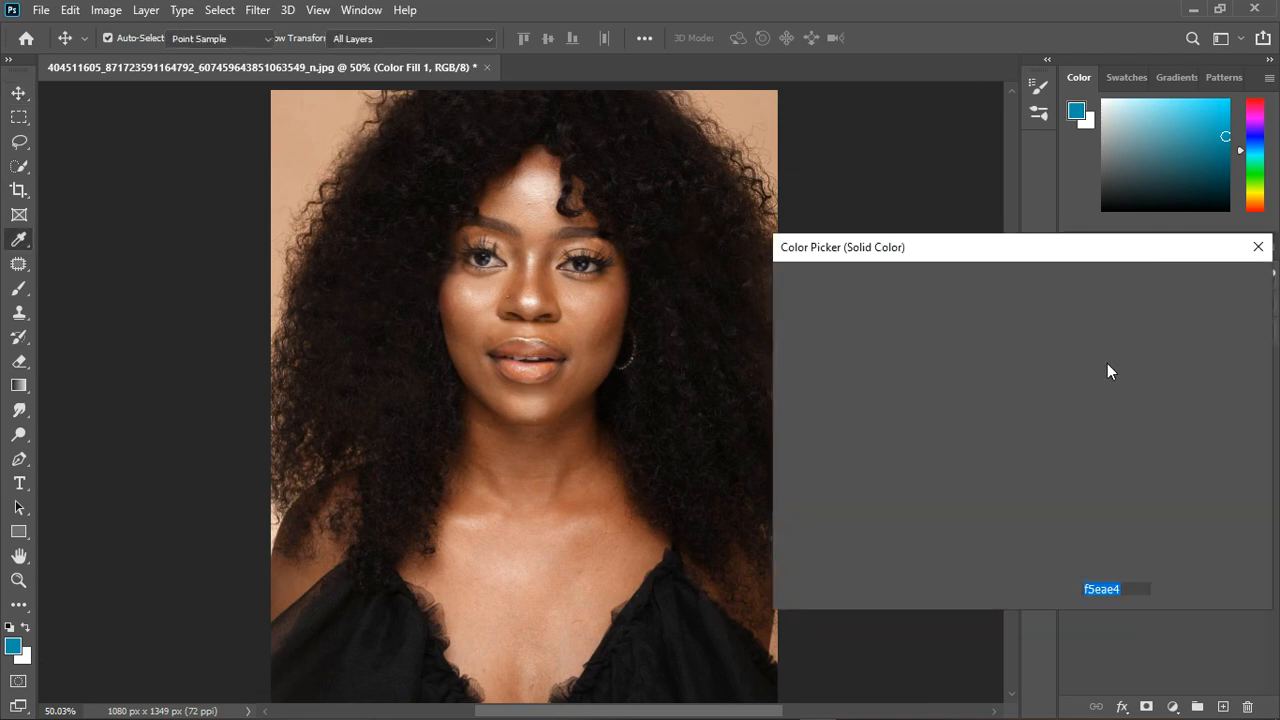
left_click(1208, 285)
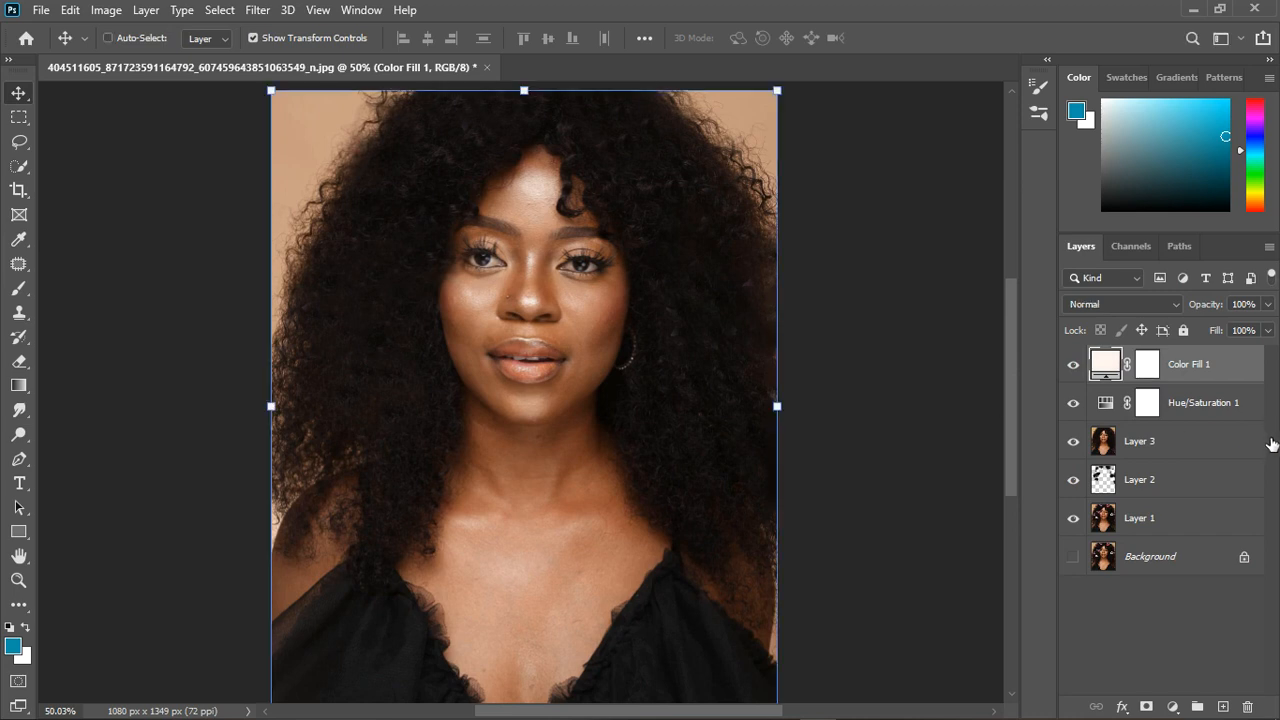
Stamp all visible layers into a new layer on top and open it in the Camera Raw Filter's Basic settings.
key("ctrl+shift+alt+e")
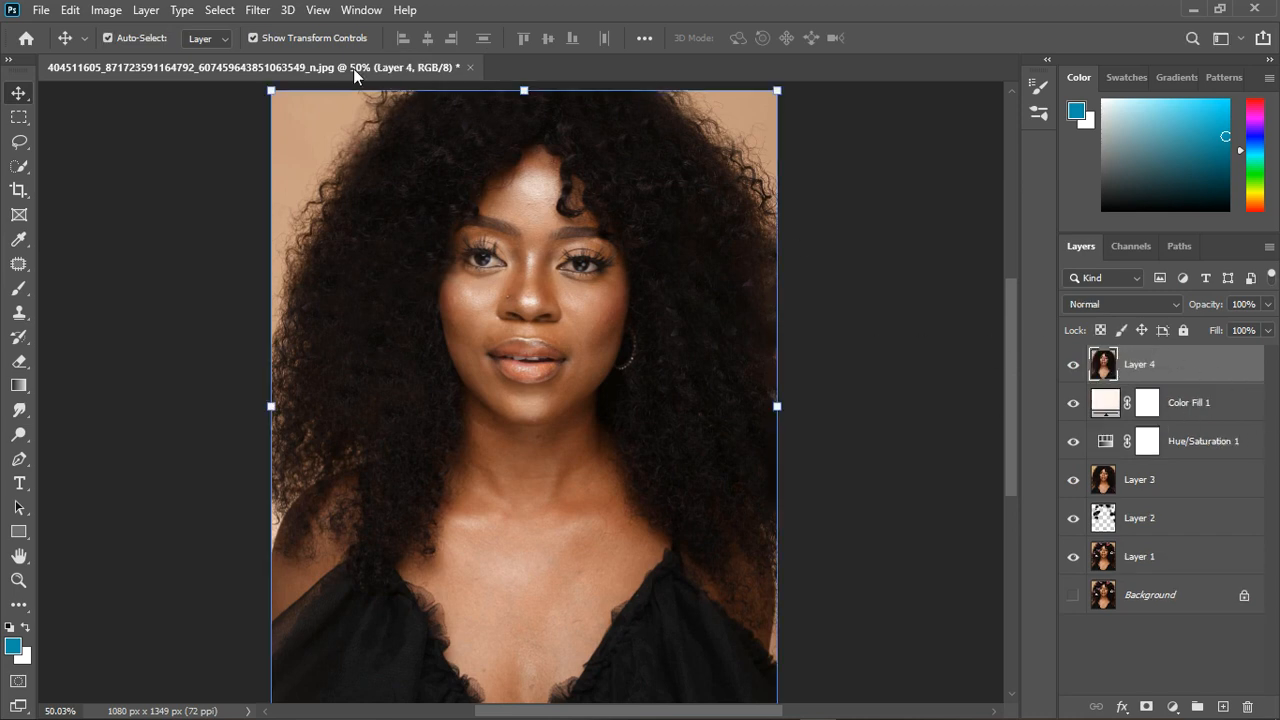
left_click(257, 10)
left_click(318, 120)
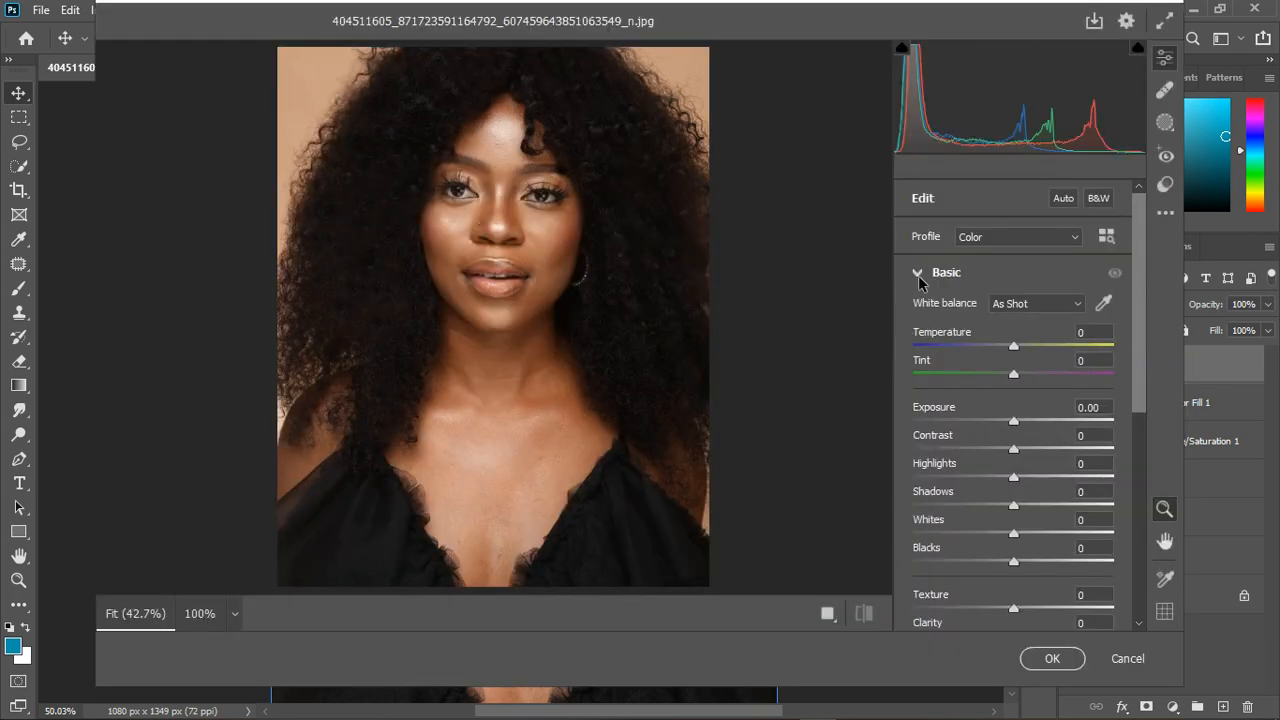
left_click(919, 272)
left_click(919, 272)
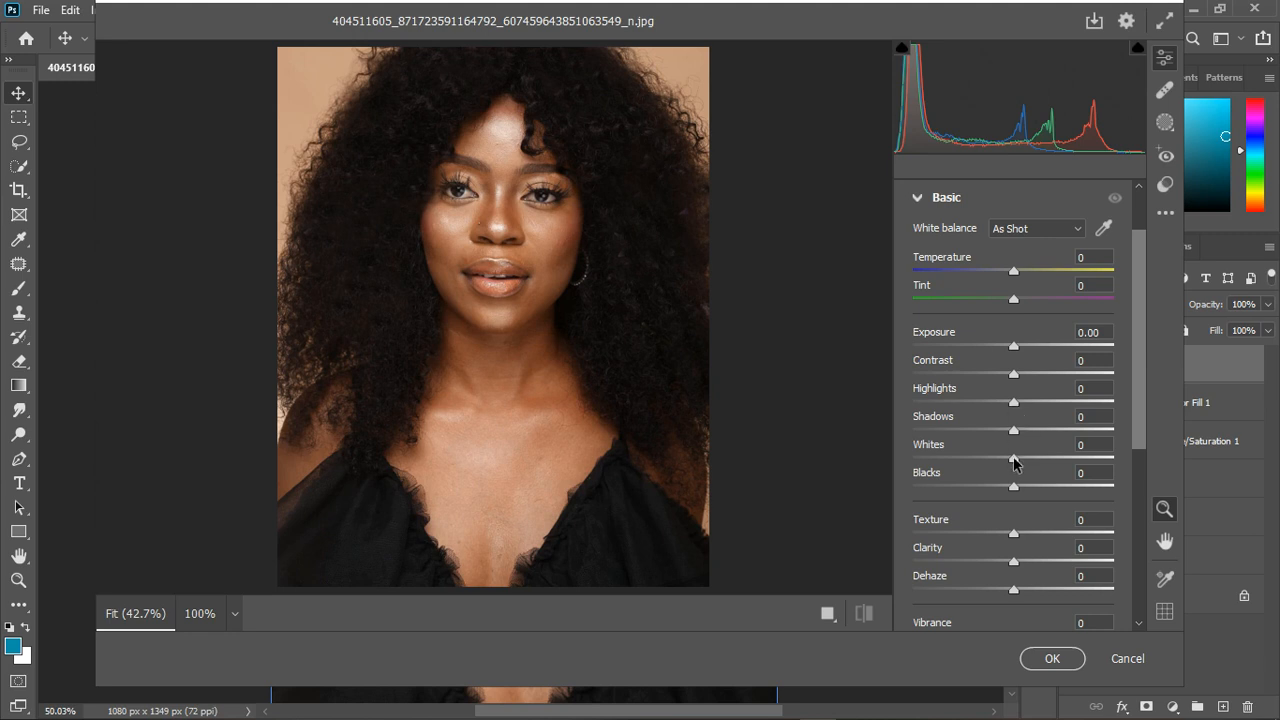
Set Whites to -30, Highlights to +19, Shadows to +18 and Blacks to -1 in the Basic settings.
left_click_drag(1014, 458, 985, 458)
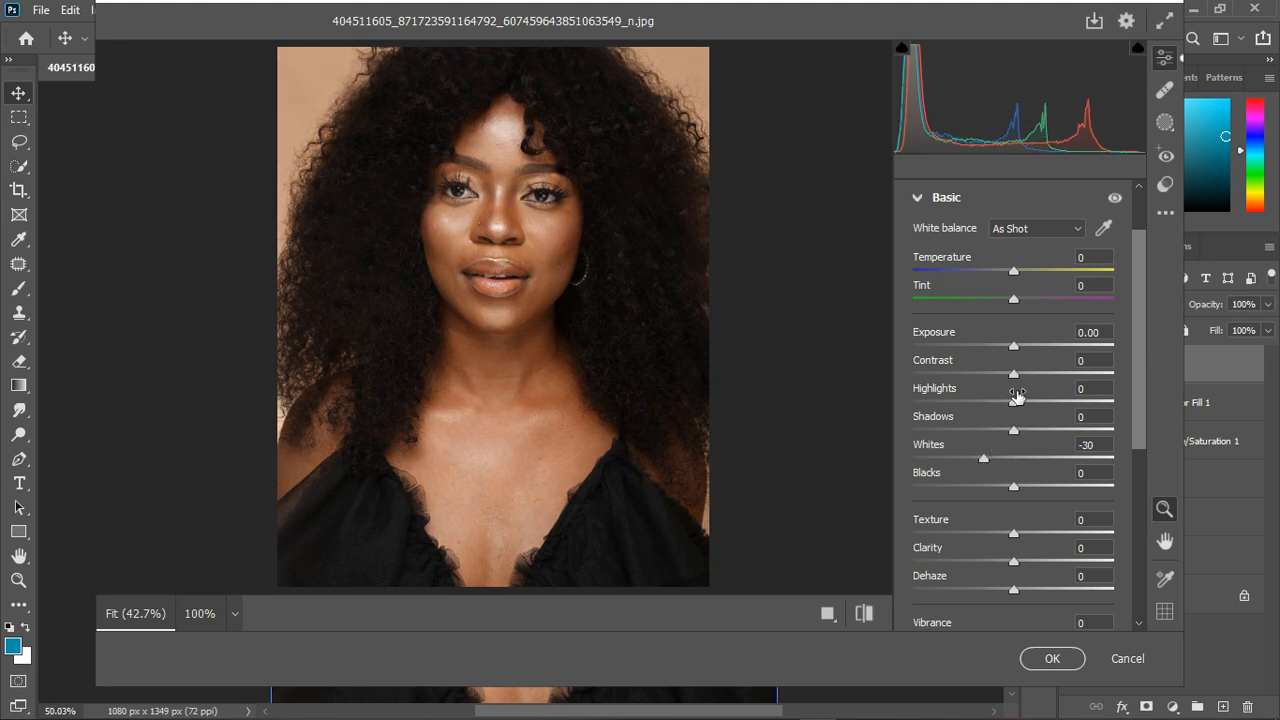
left_click_drag(1015, 403, 1033, 404)
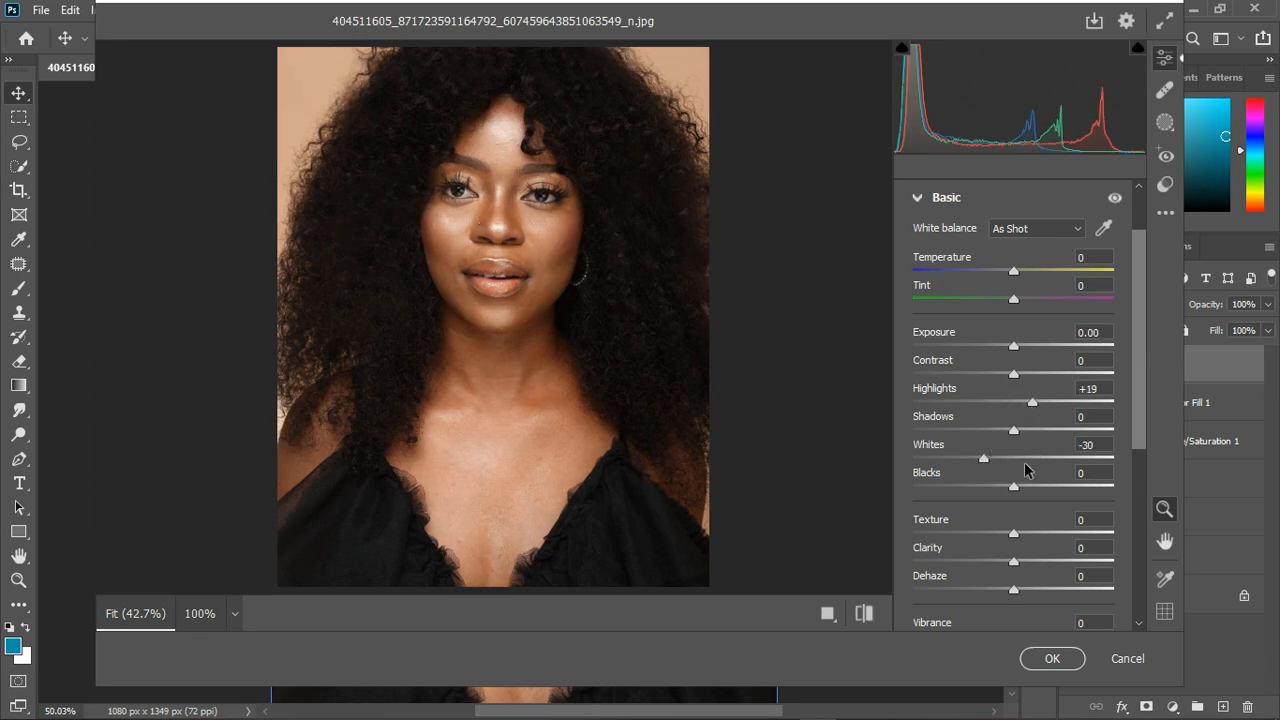
left_click_drag(1015, 431, 1028, 431)
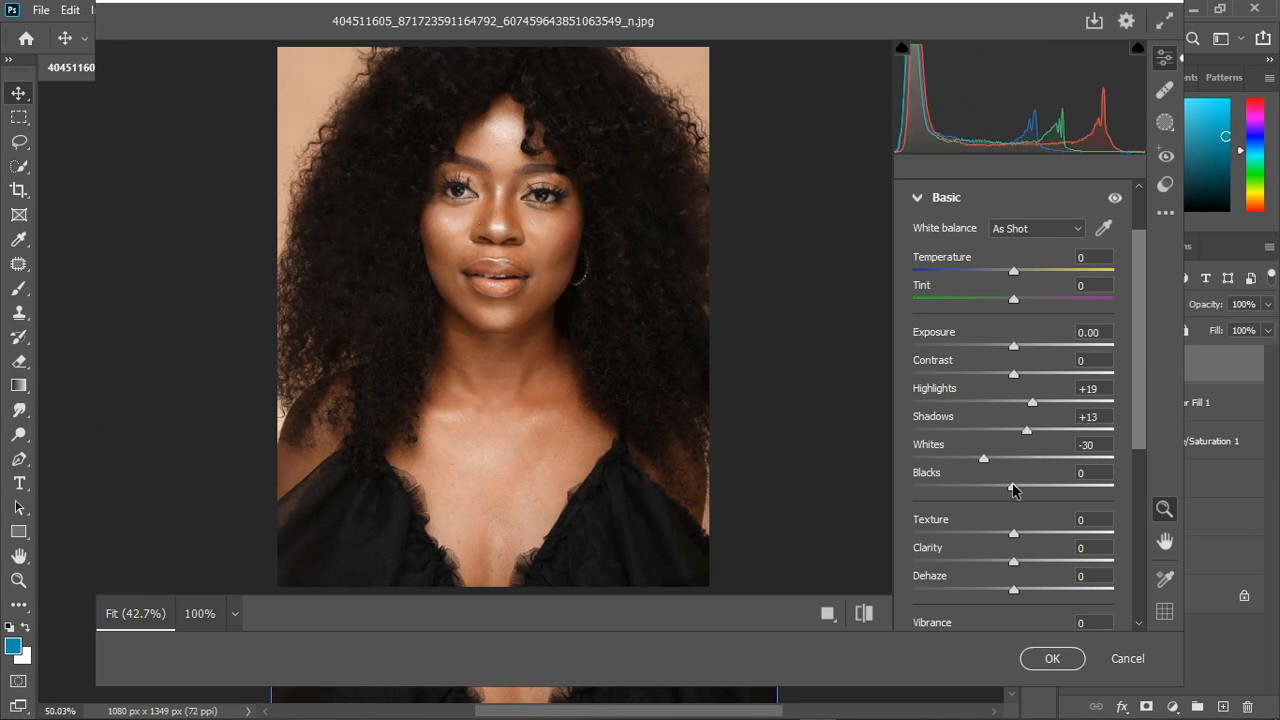
mouse_move(1013, 487)
left_mouse_down()
mouse_move(1001, 487)
mouse_move(1015, 490)
left_mouse_up()
left_click_drag(1032, 432, 1037, 434)
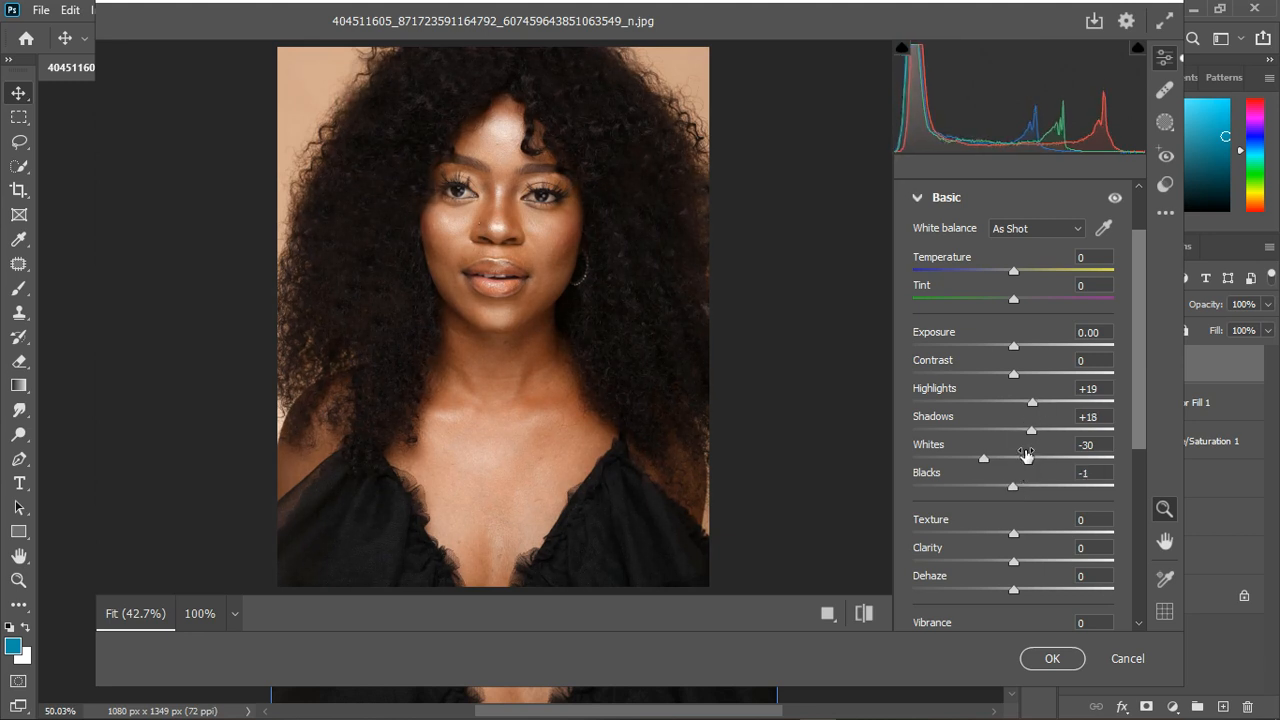
Sample the white balance from the white of her eye (Temperature -10, Tint -13) and examine the face up close.
left_click(1103, 228)
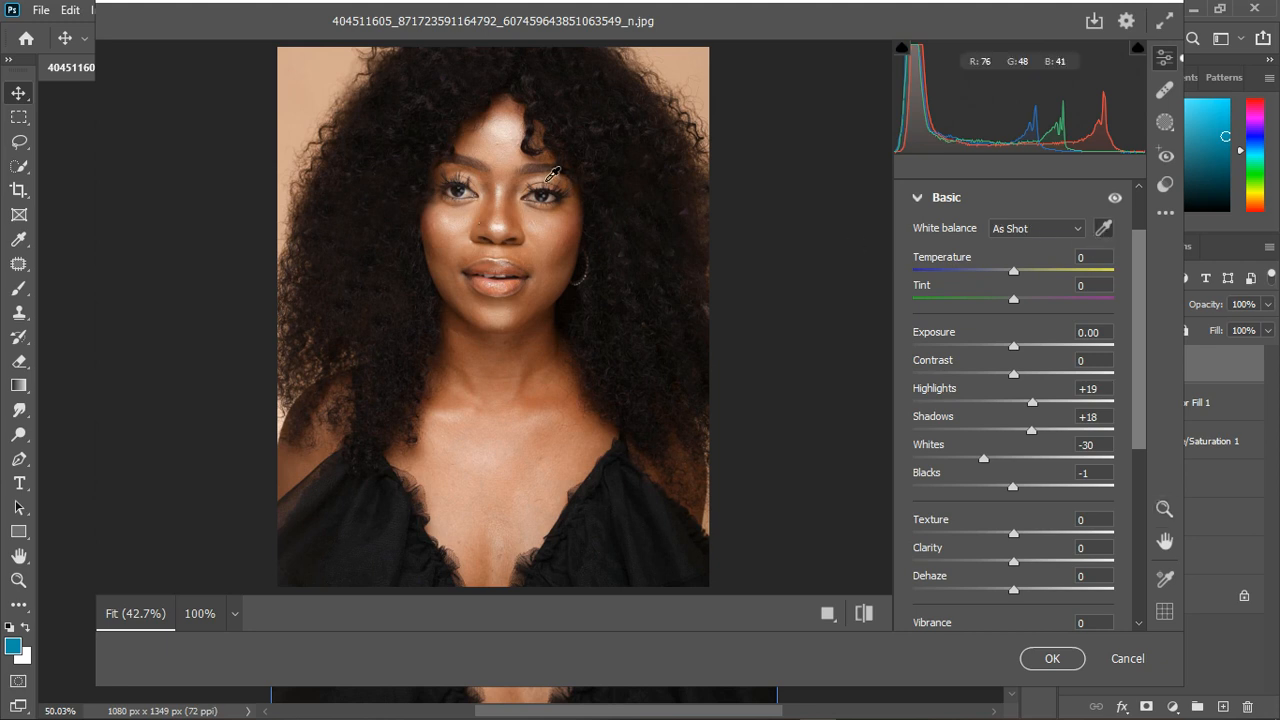
left_click(470, 204)
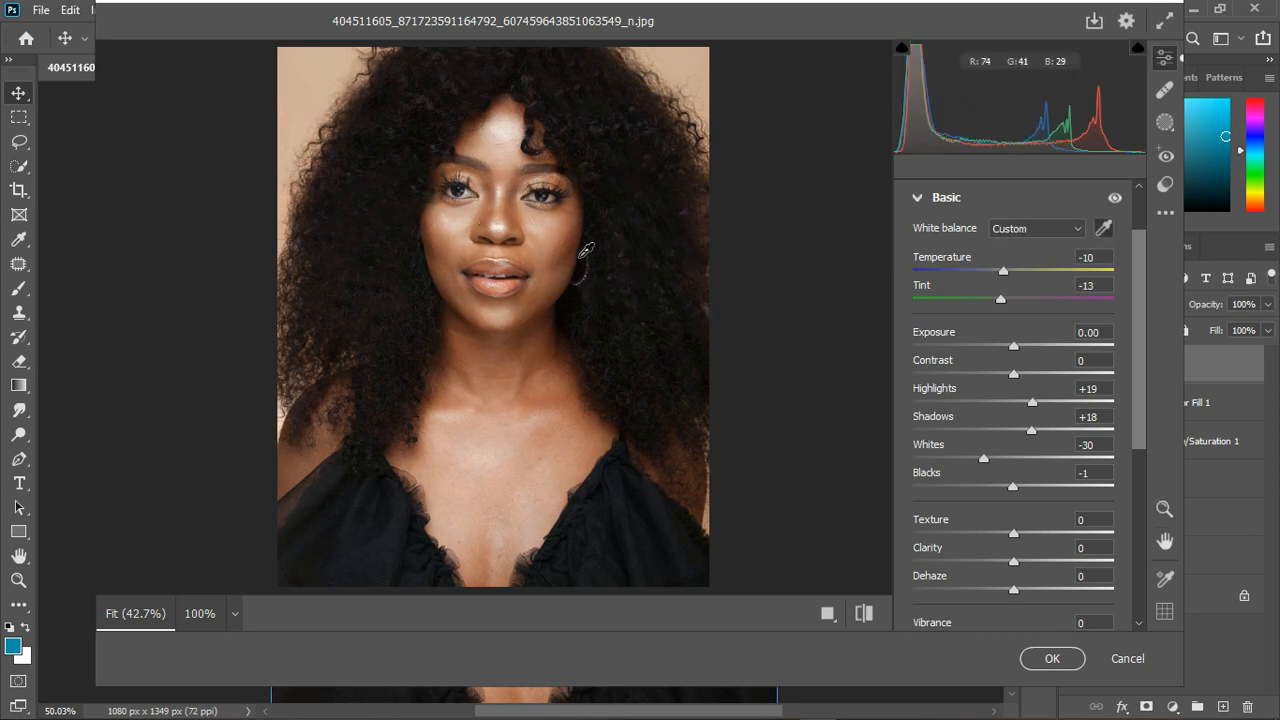
scroll(474, 188, "up", 2)
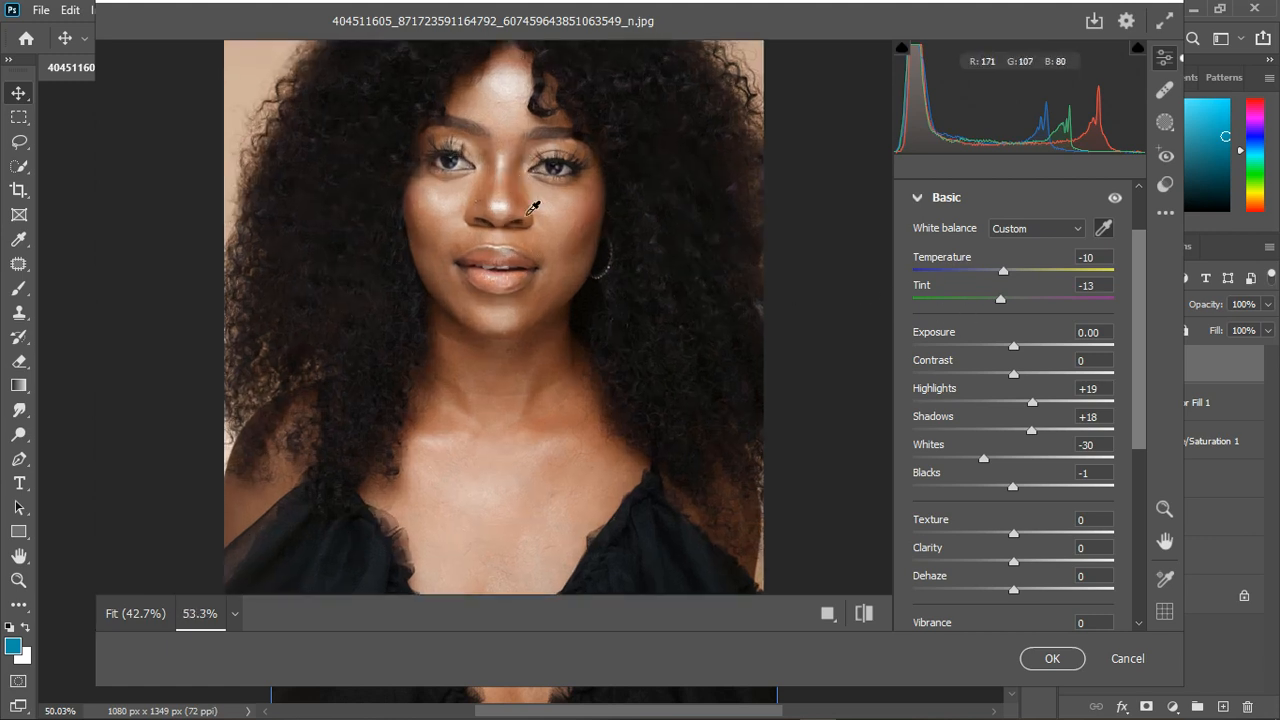
scroll(545, 218, "up", 2)
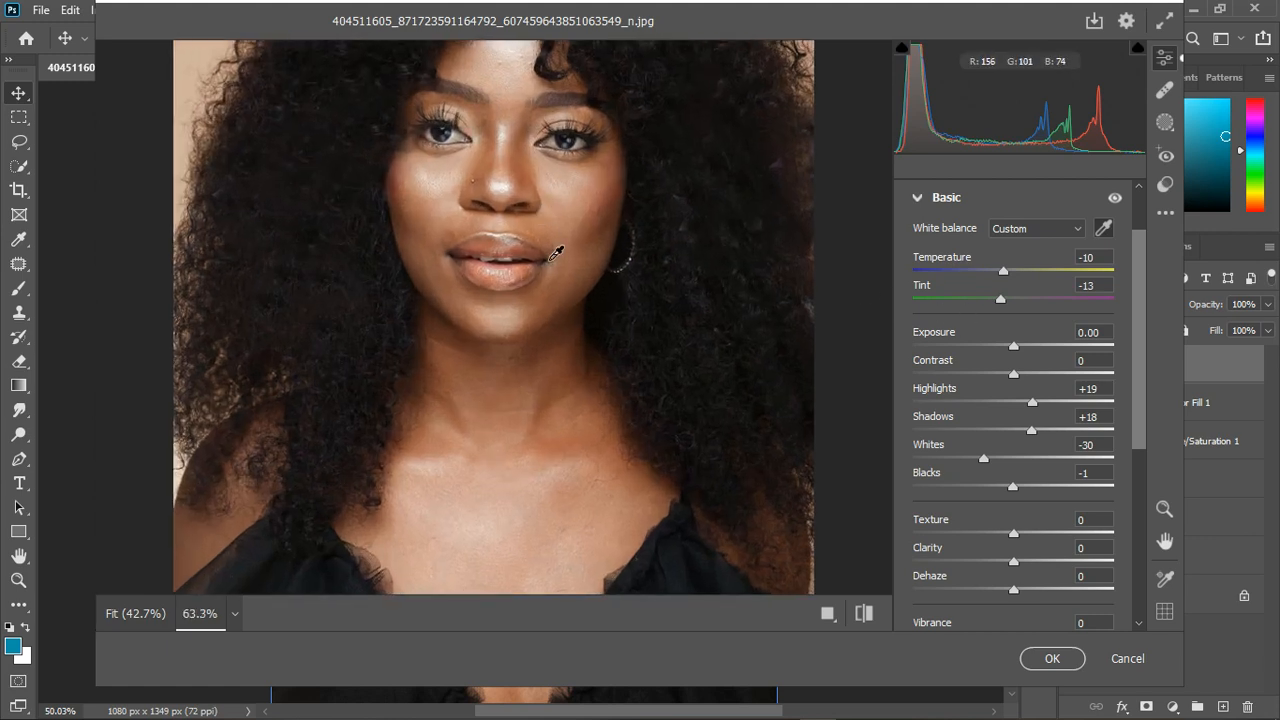
scroll(558, 253, "down", 1)
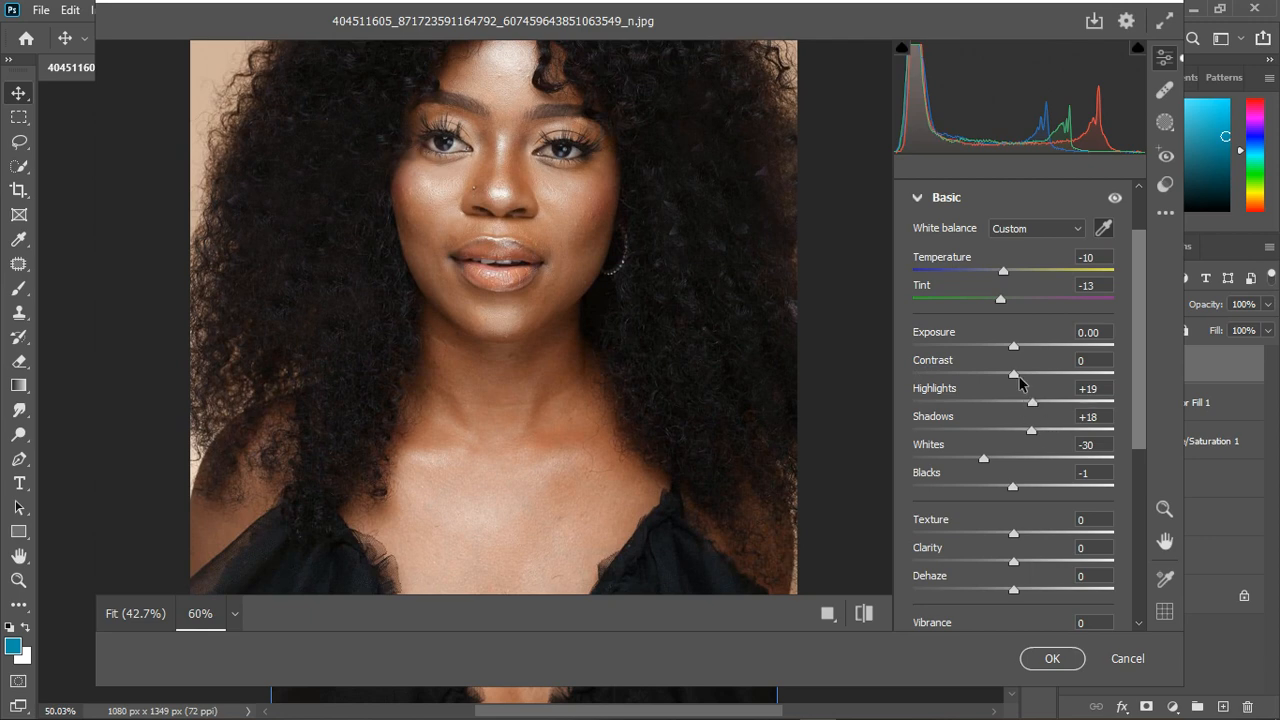
Set Highlights to +10 and Texture to +8, and apply the Camera Raw Filter.
left_click_drag(1034, 401, 1025, 401)
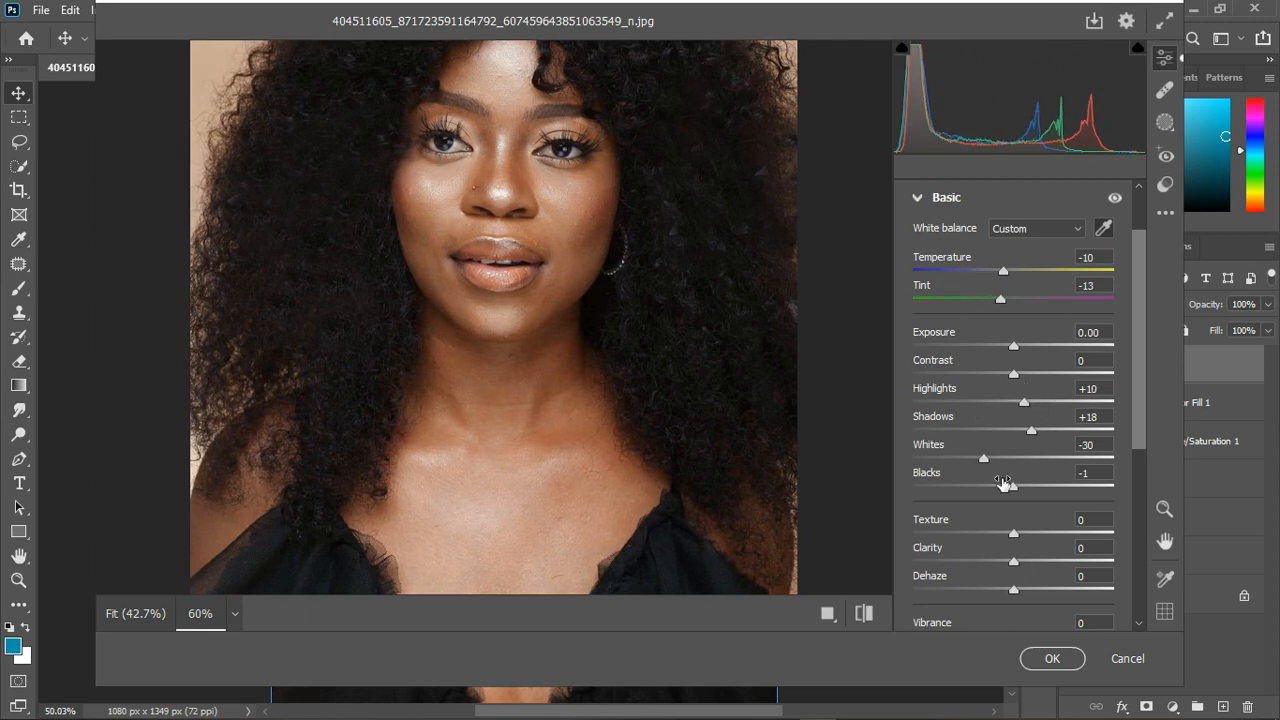
left_click_drag(1014, 535, 1021, 535)
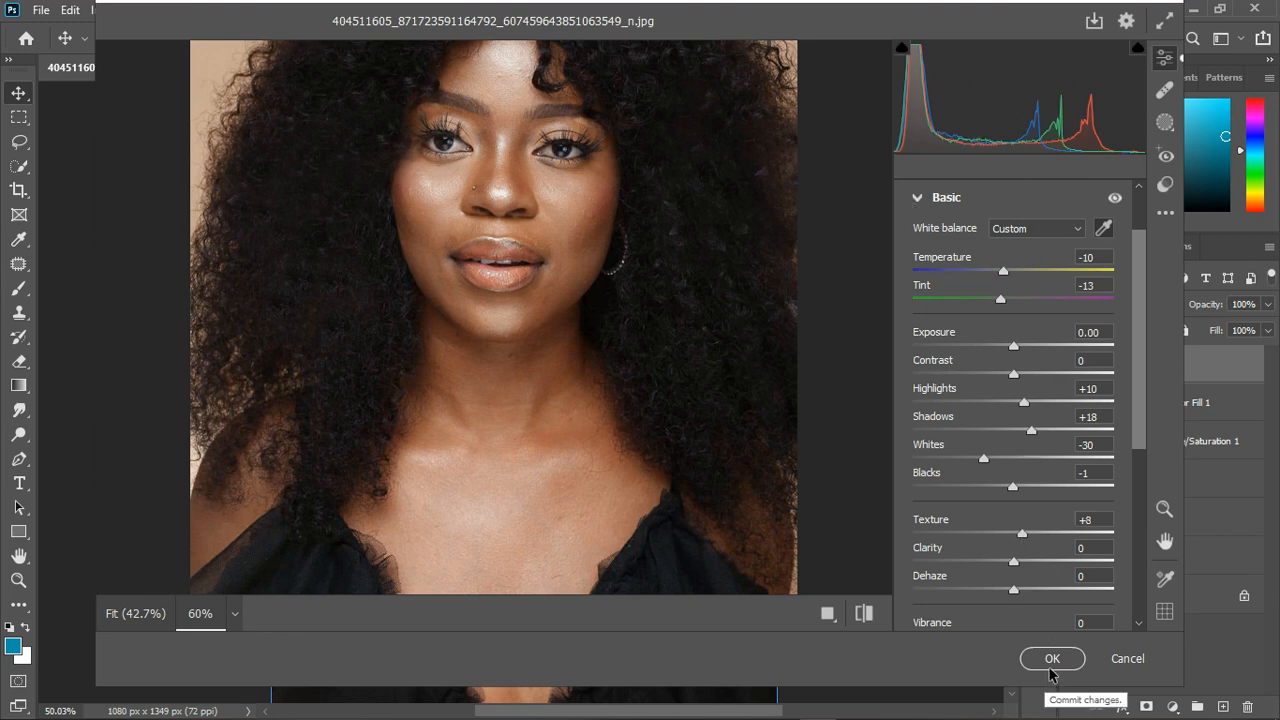
left_click(924, 204)
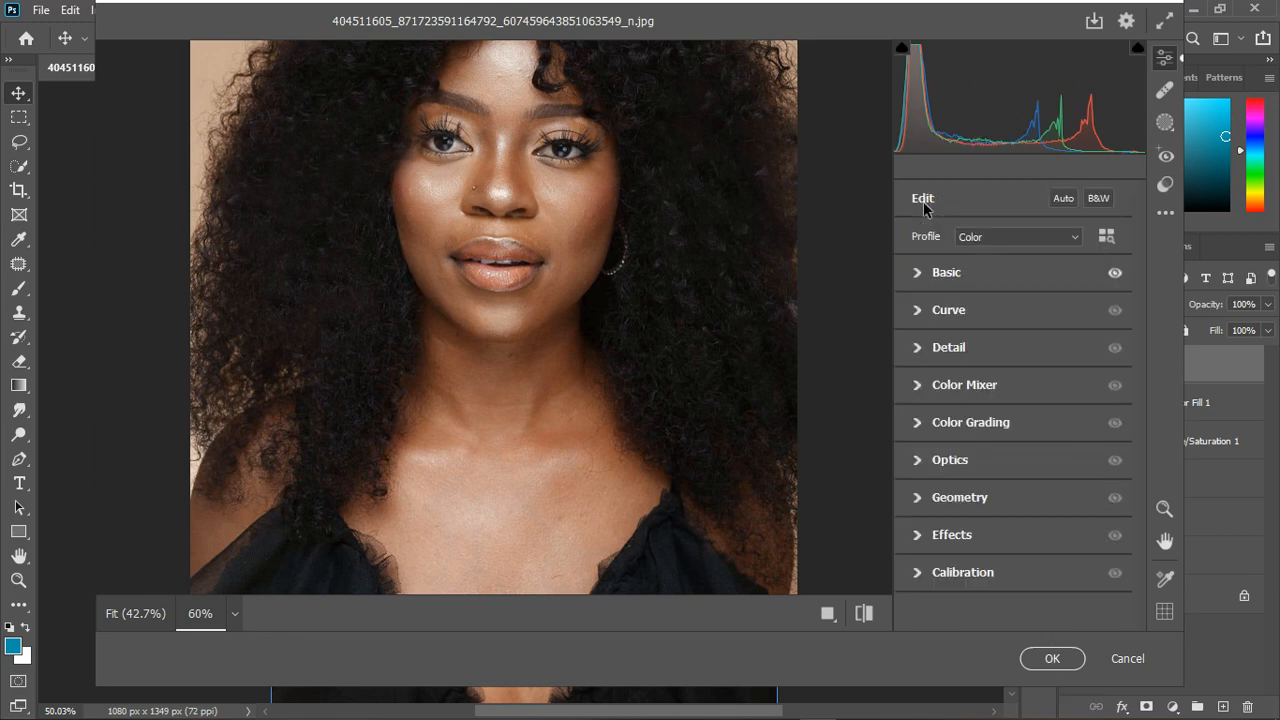
left_click(1050, 658)
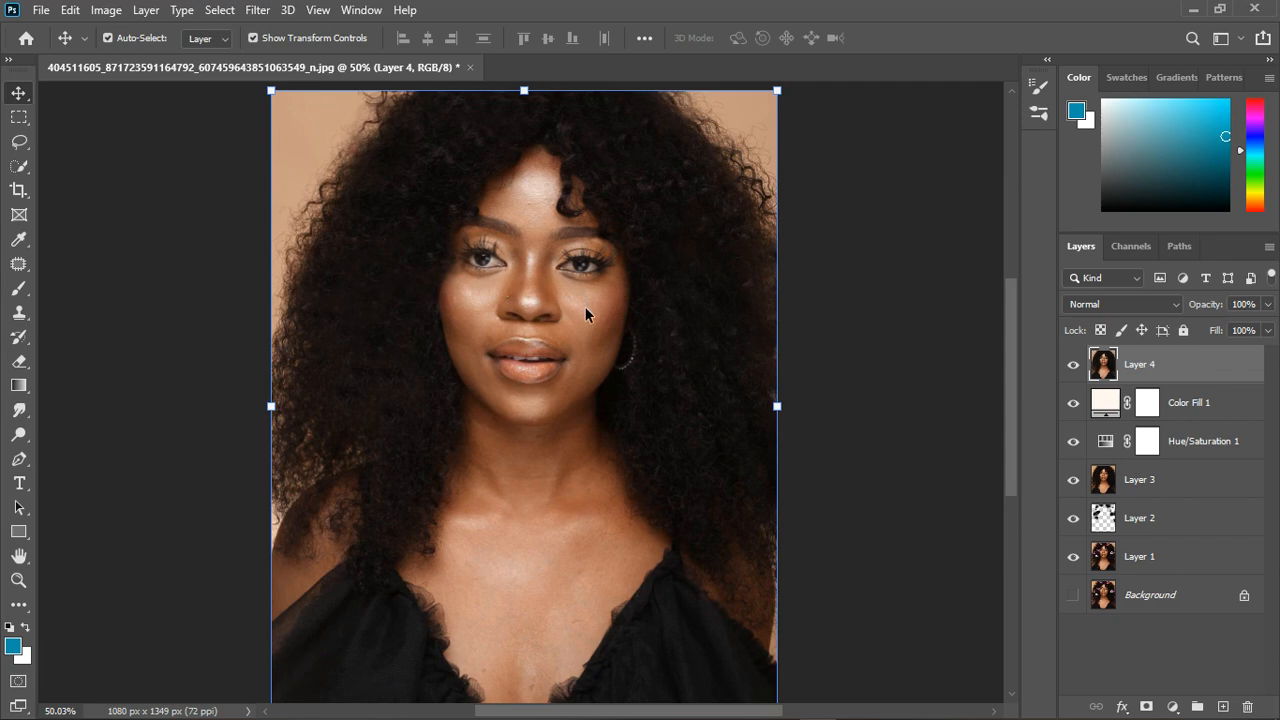
Group the layers from Color Fill 1 down to Layer 1, hide that group, and make the Background layer visible.
scroll(586, 318, "up", 4)
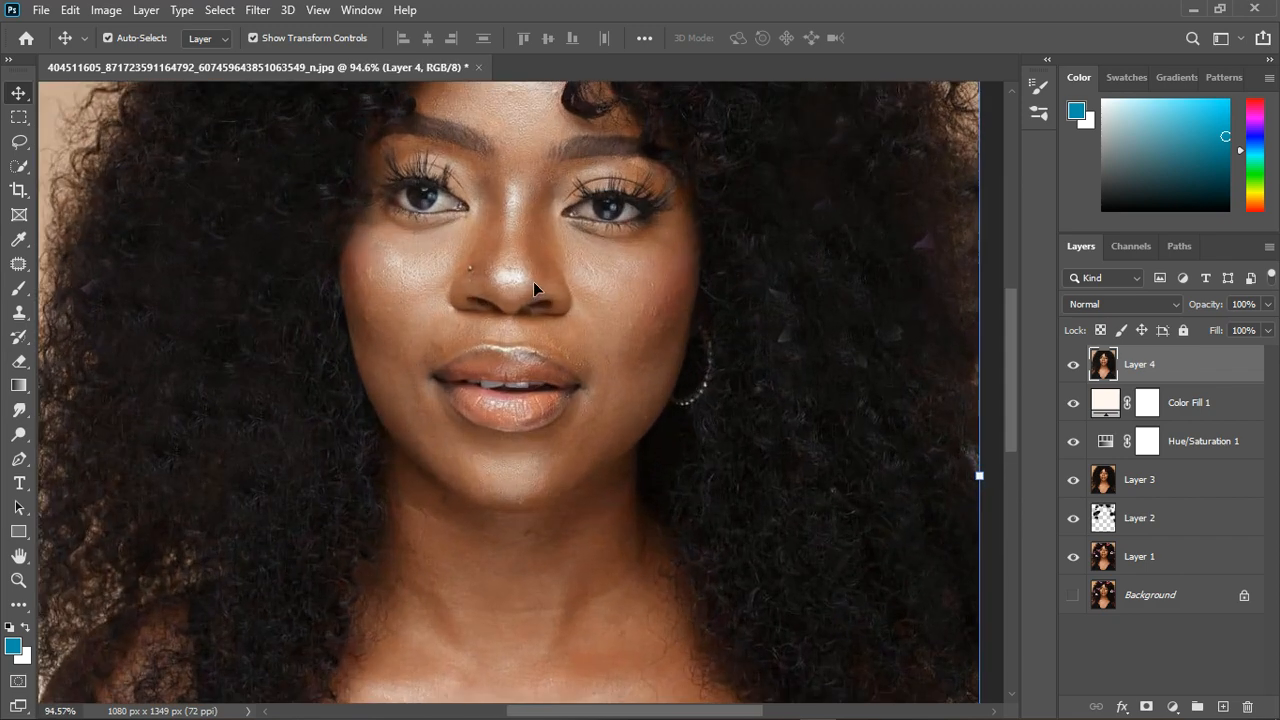
left_click(1210, 405)
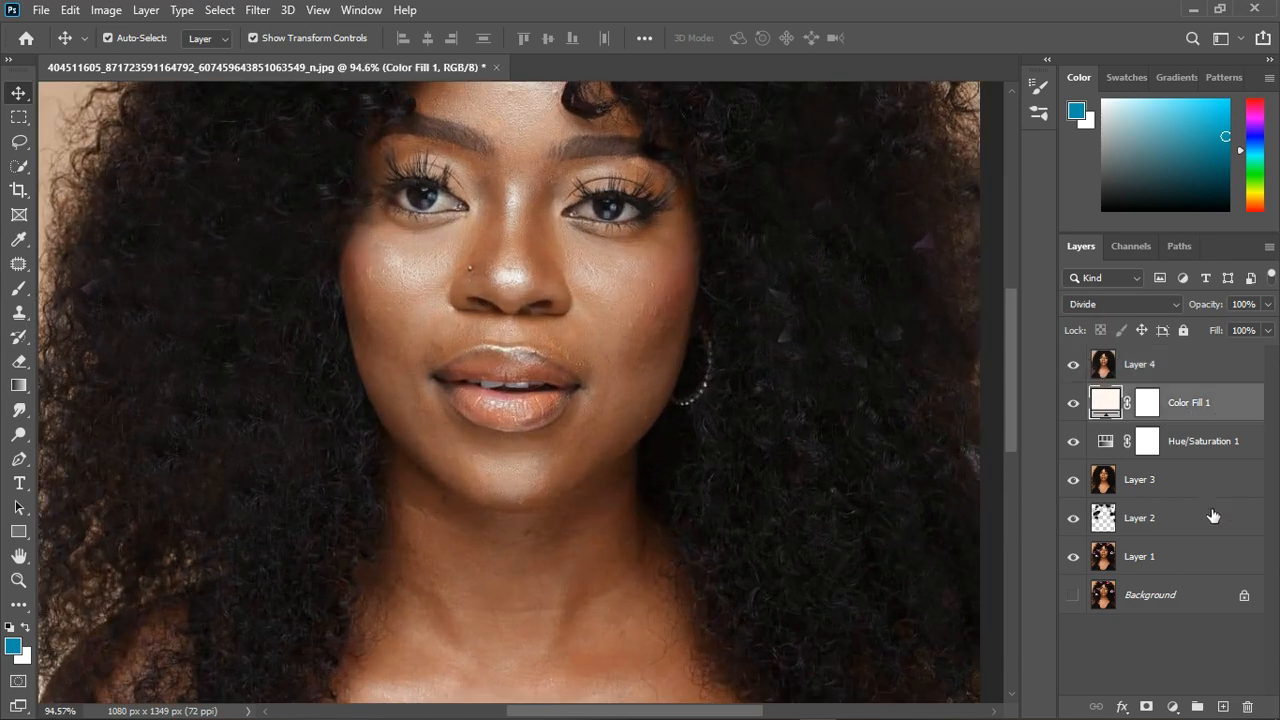
left_click(1210, 560, "shift")
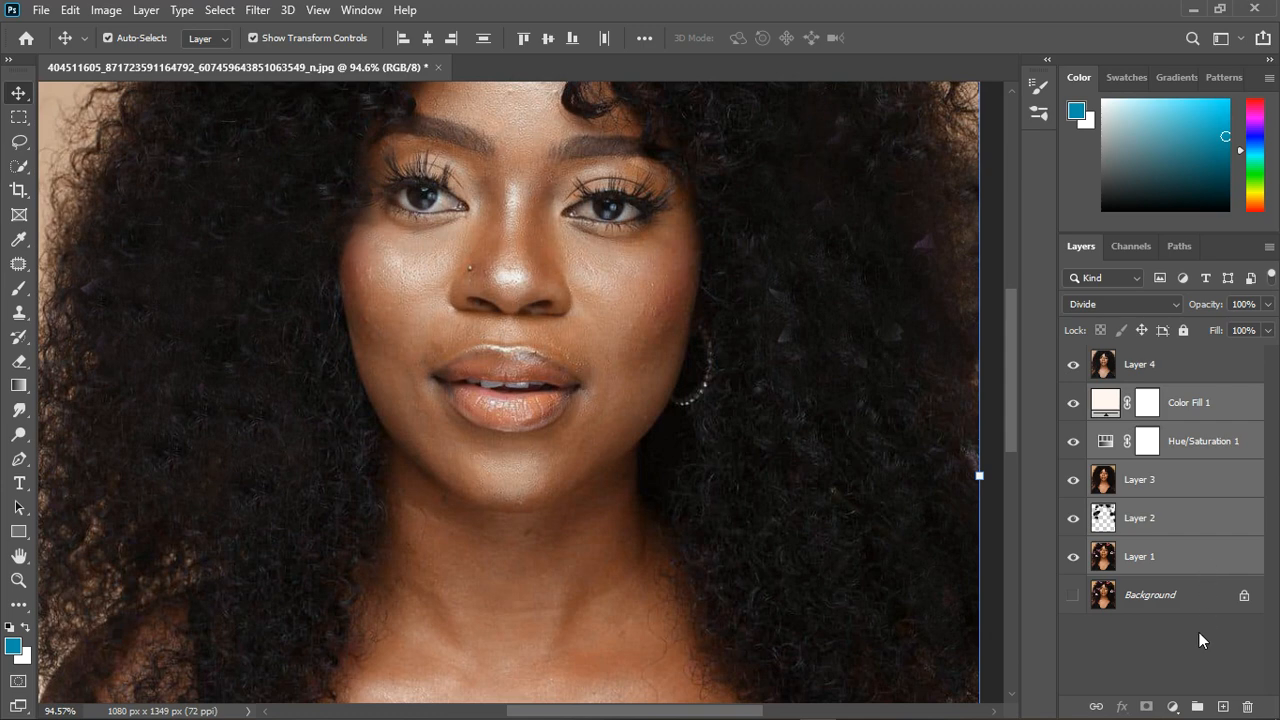
left_click(1197, 707)
left_click(1074, 396)
left_click(1074, 427)
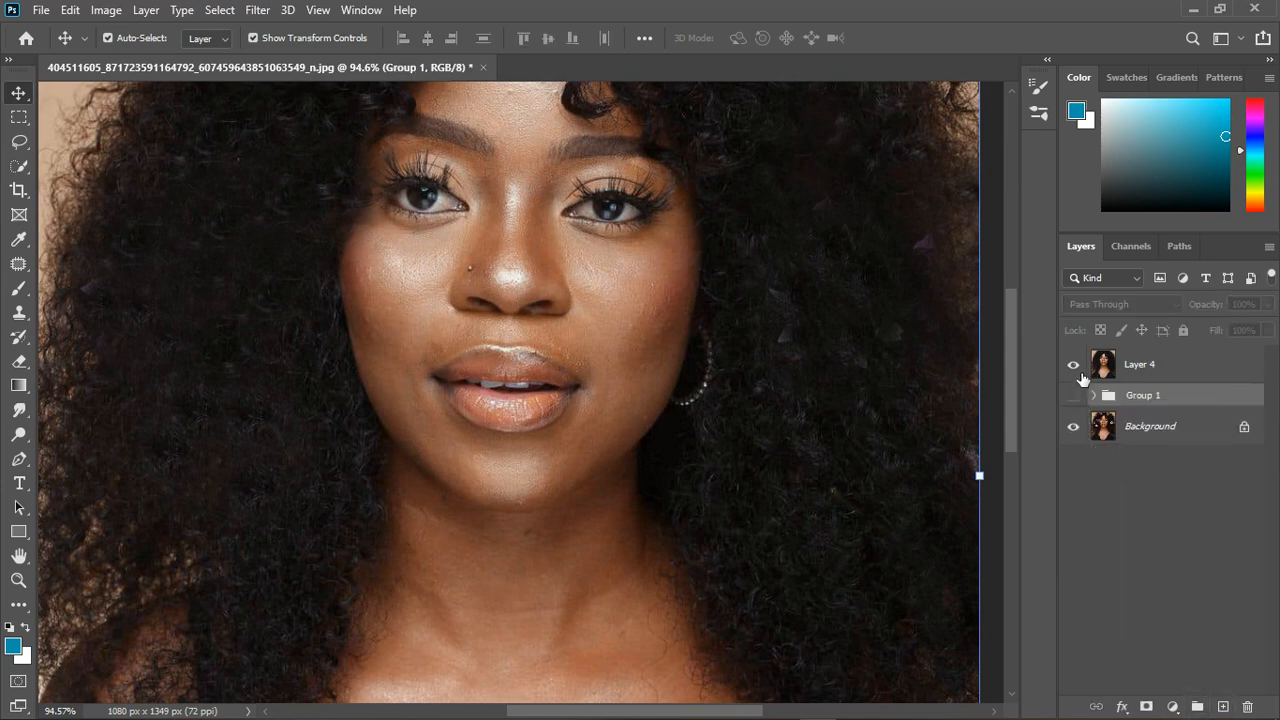
left_click(1076, 366)
scroll(644, 362, "down", 4)
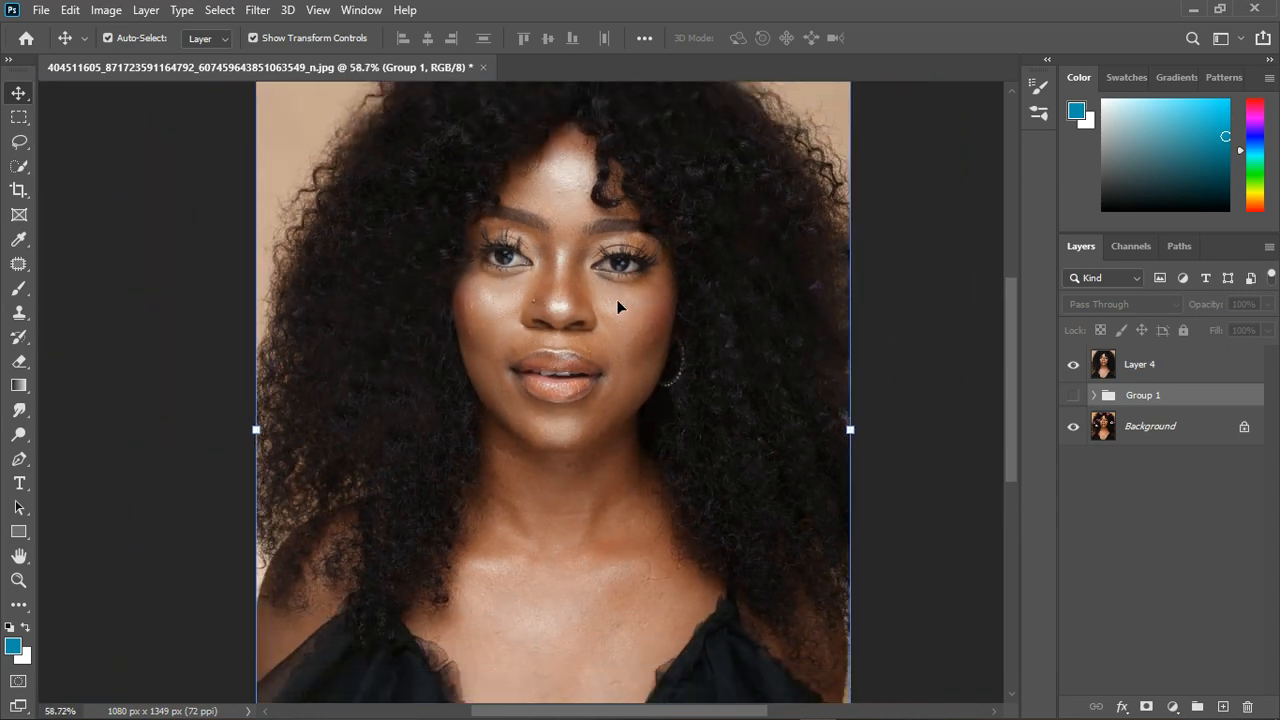
scroll(618, 307, "up", 2)
Add an Exposure adjustment above Layer 4, reduce its Gamma Correction slightly, and compare the portrait with and without it.
left_click(1198, 376)
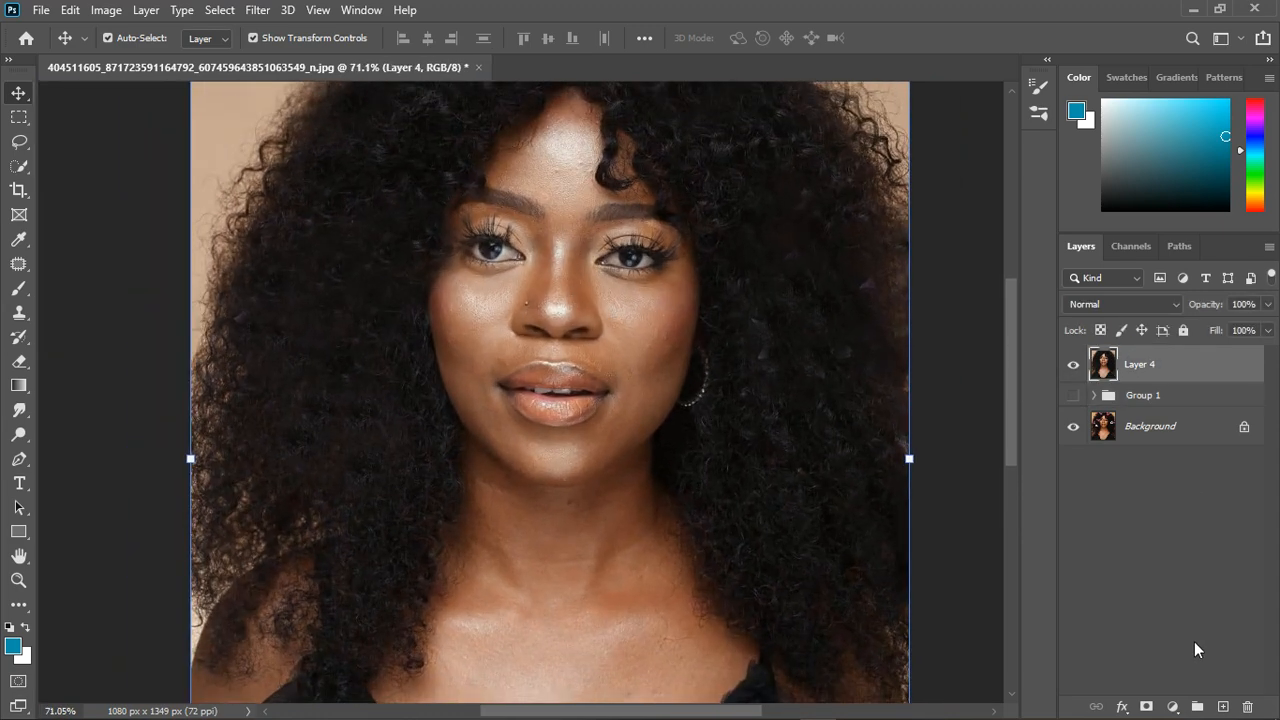
left_click(1176, 708)
left_click(1169, 488)
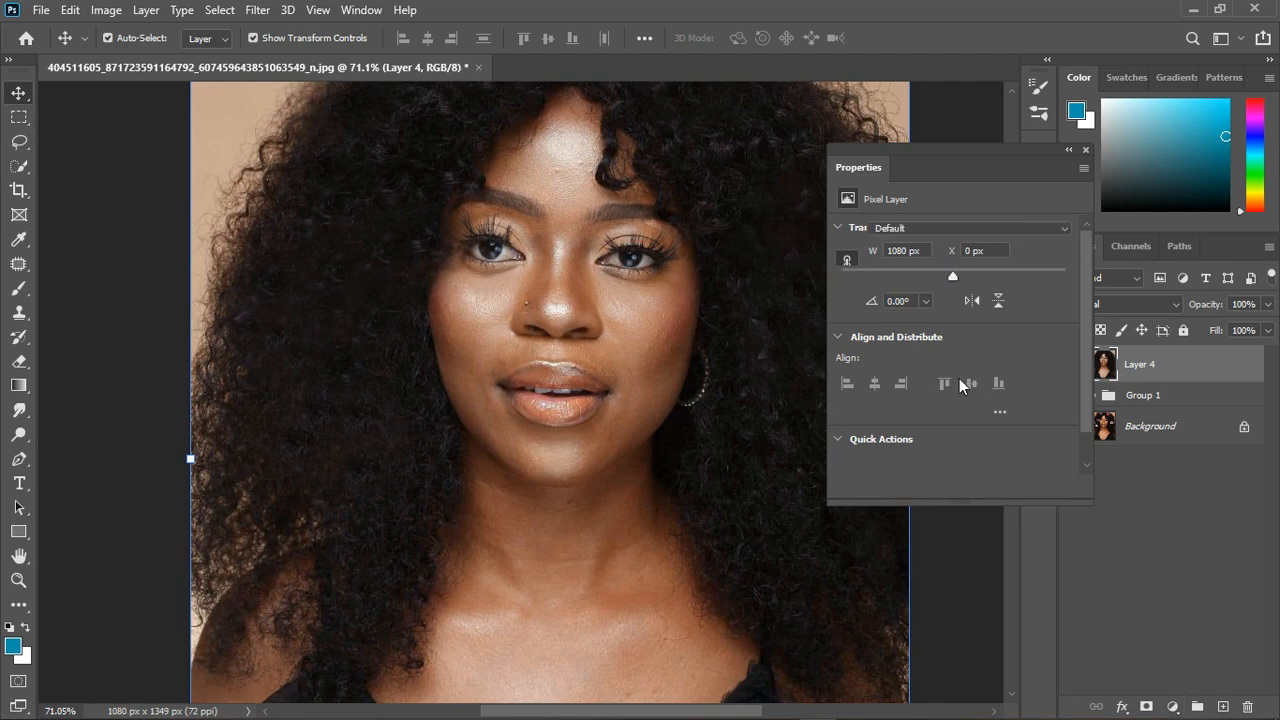
left_click_drag(954, 348, 965, 350)
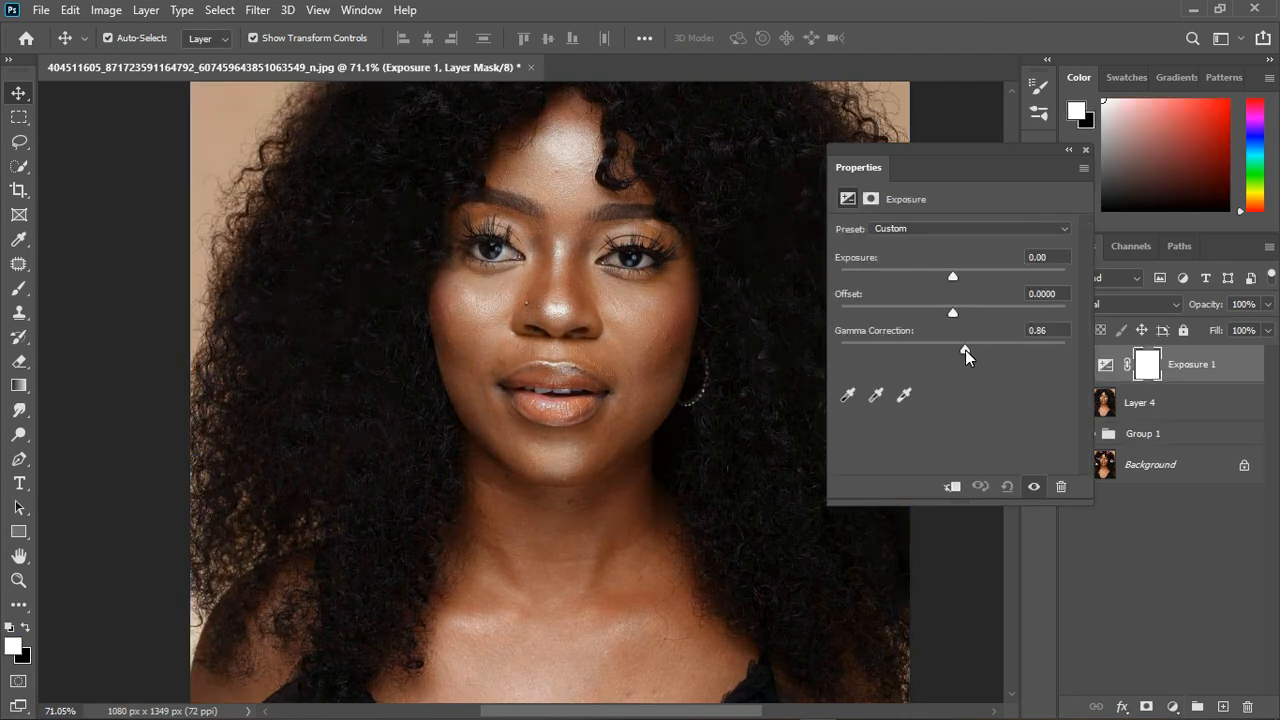
left_click_drag(965, 350, 961, 349)
left_click(1085, 150)
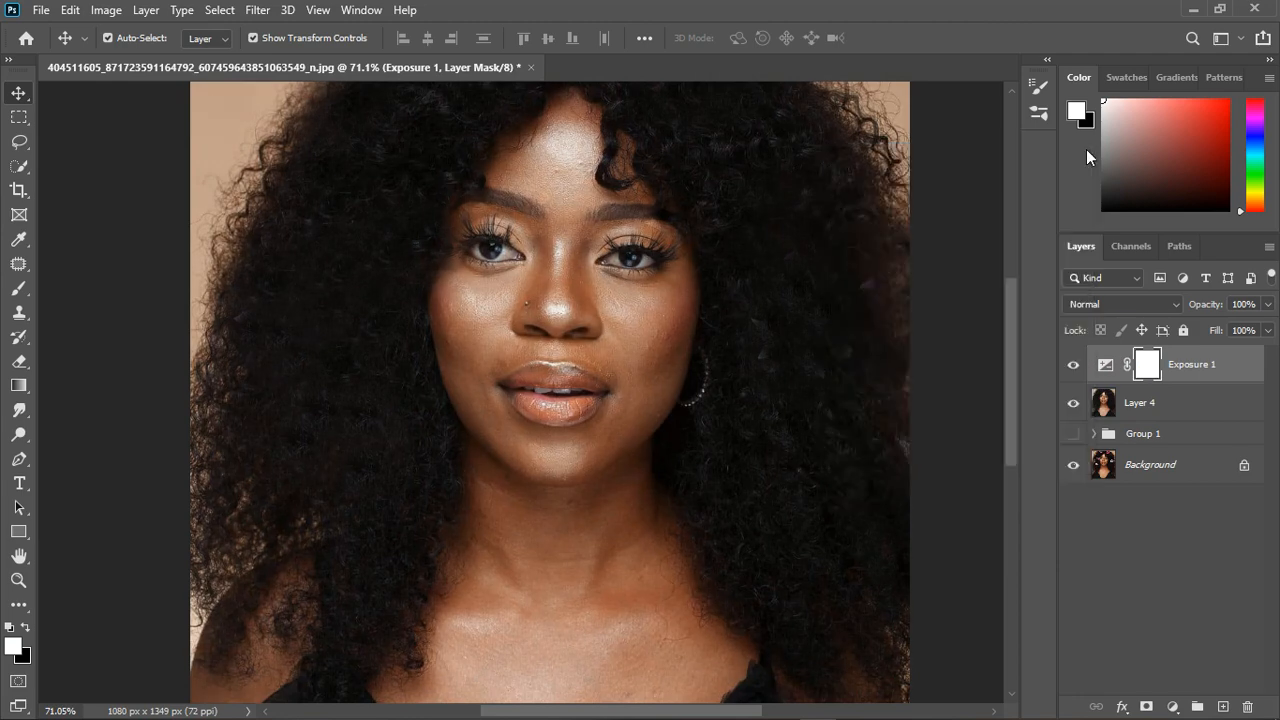
left_click(1075, 366)
left_click(1074, 366)
Merge the Exposure adjustment with Layer 4 and duplicate the merged layer twice.
left_click(1207, 410, "shift")
right_click(1200, 405)
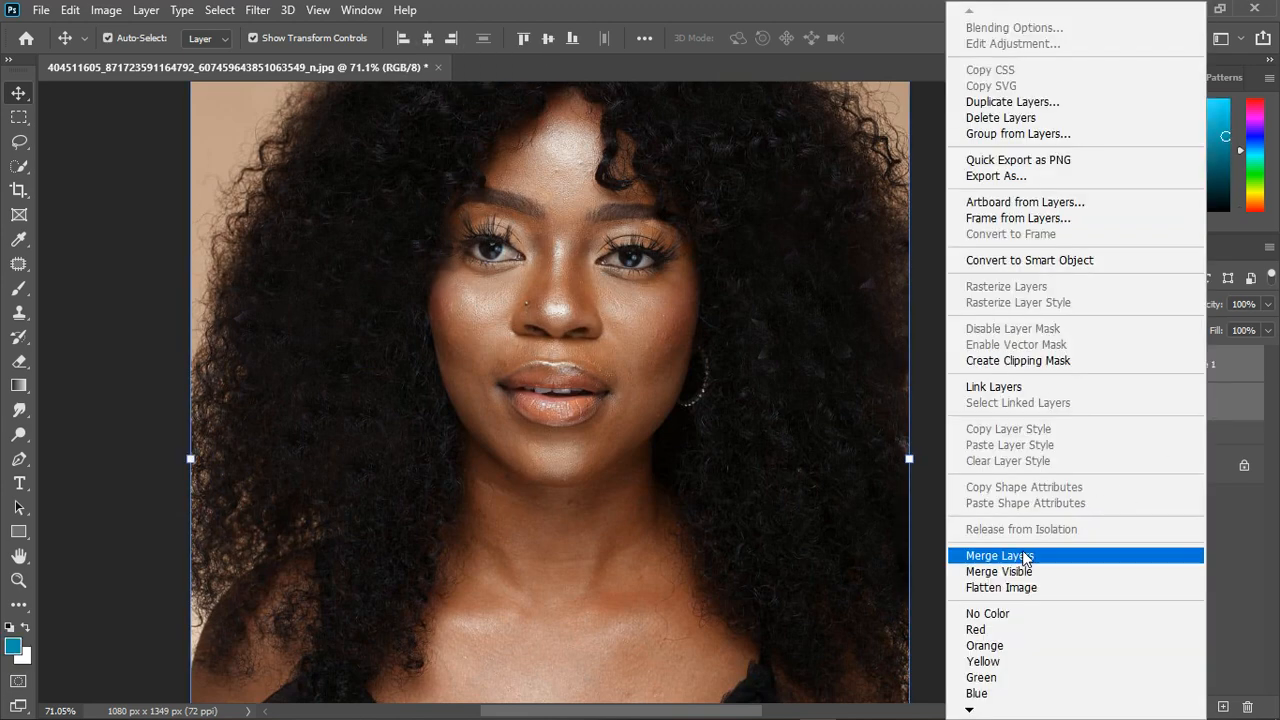
left_click(986, 557)
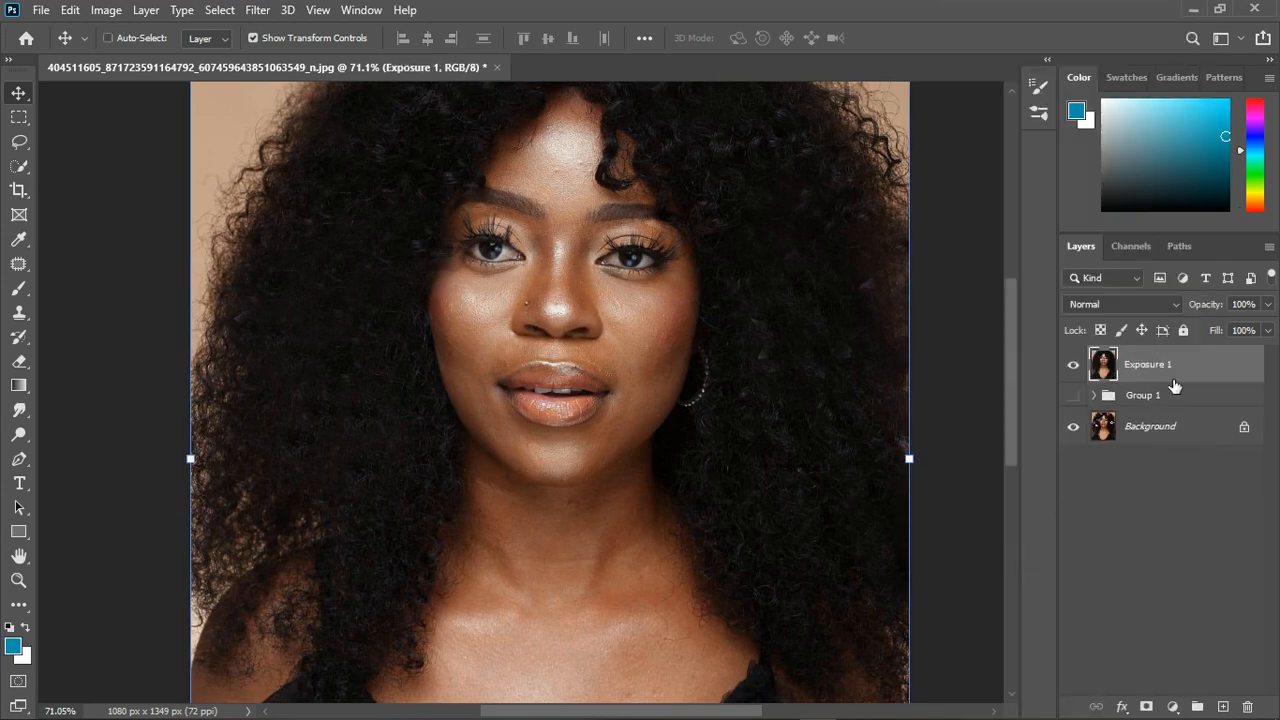
key("ctrl+j")
key("ctrl+j")
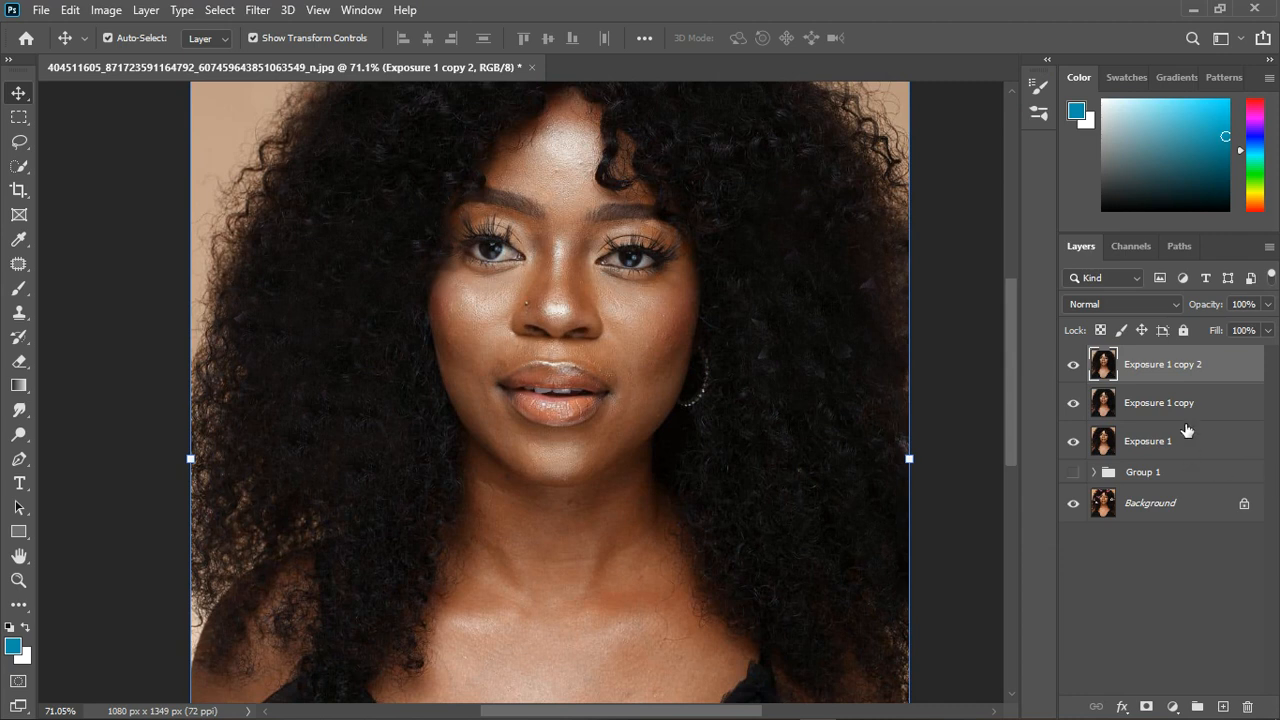
Rename the lower copy "color" and the upper copy "texure", and hide the texure layer with color selected.
double_click(1163, 403)
type("color")
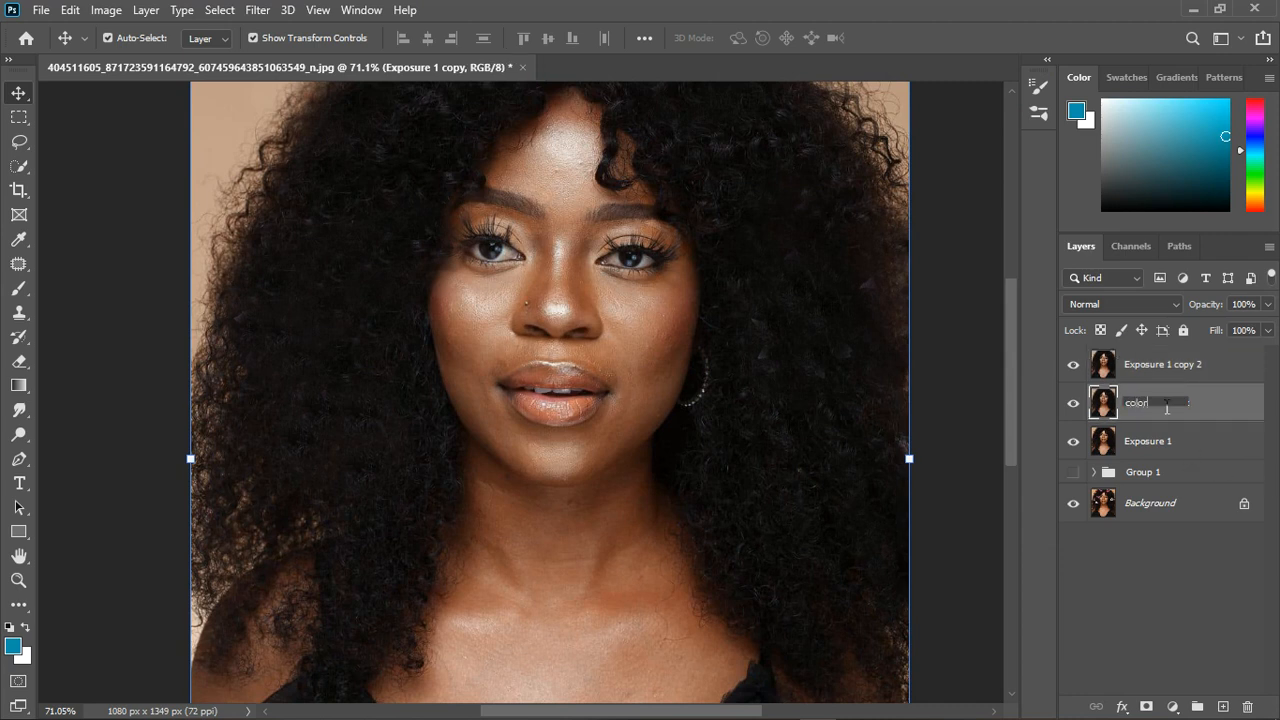
key("Return")
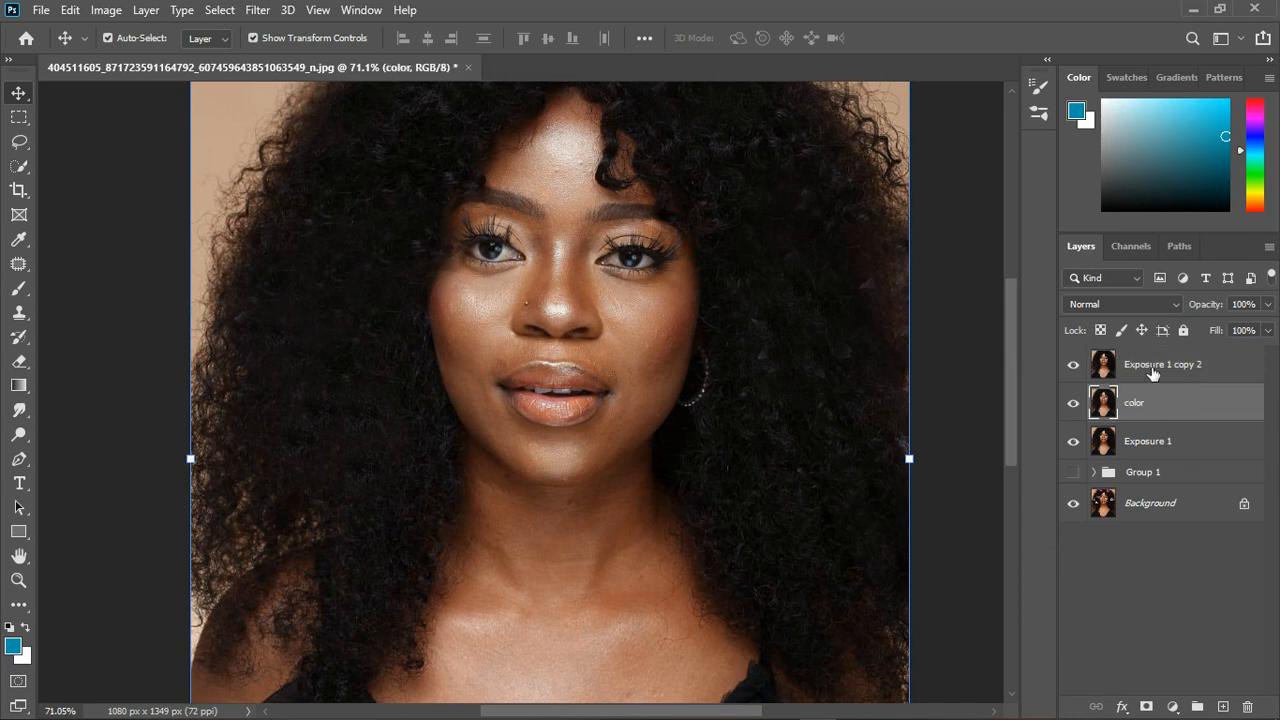
double_click(1153, 366)
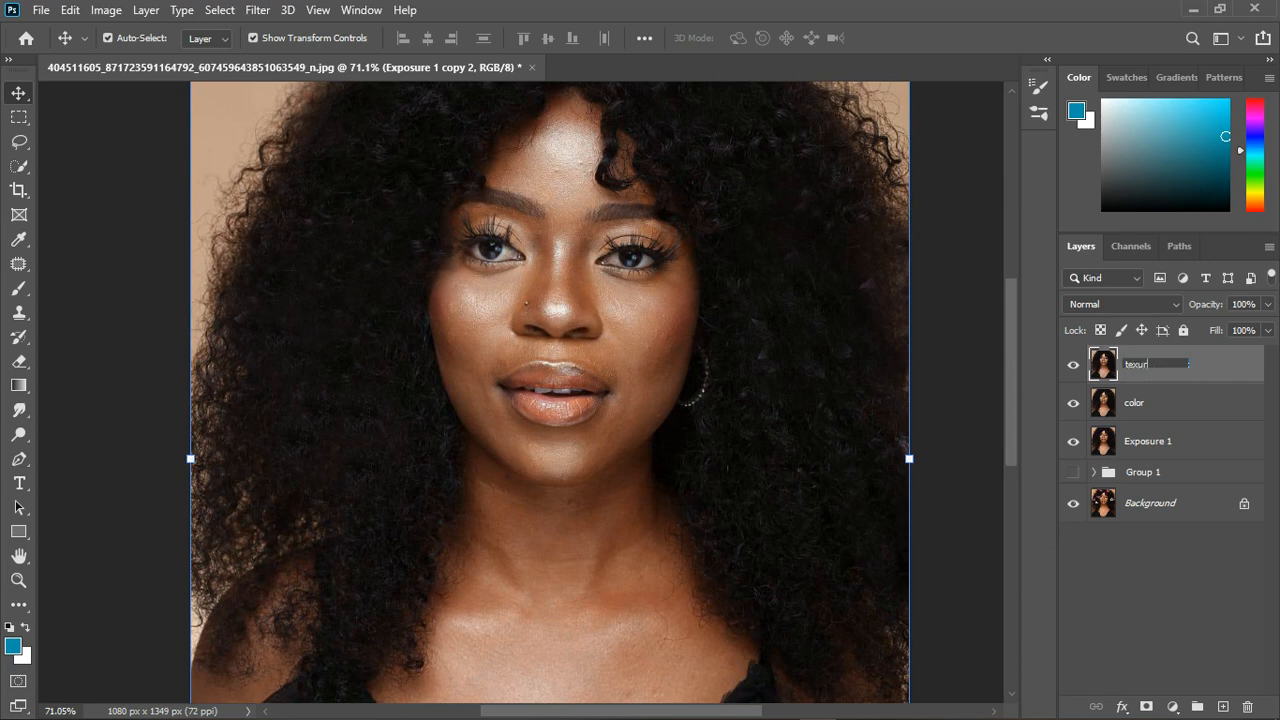
key("Return")
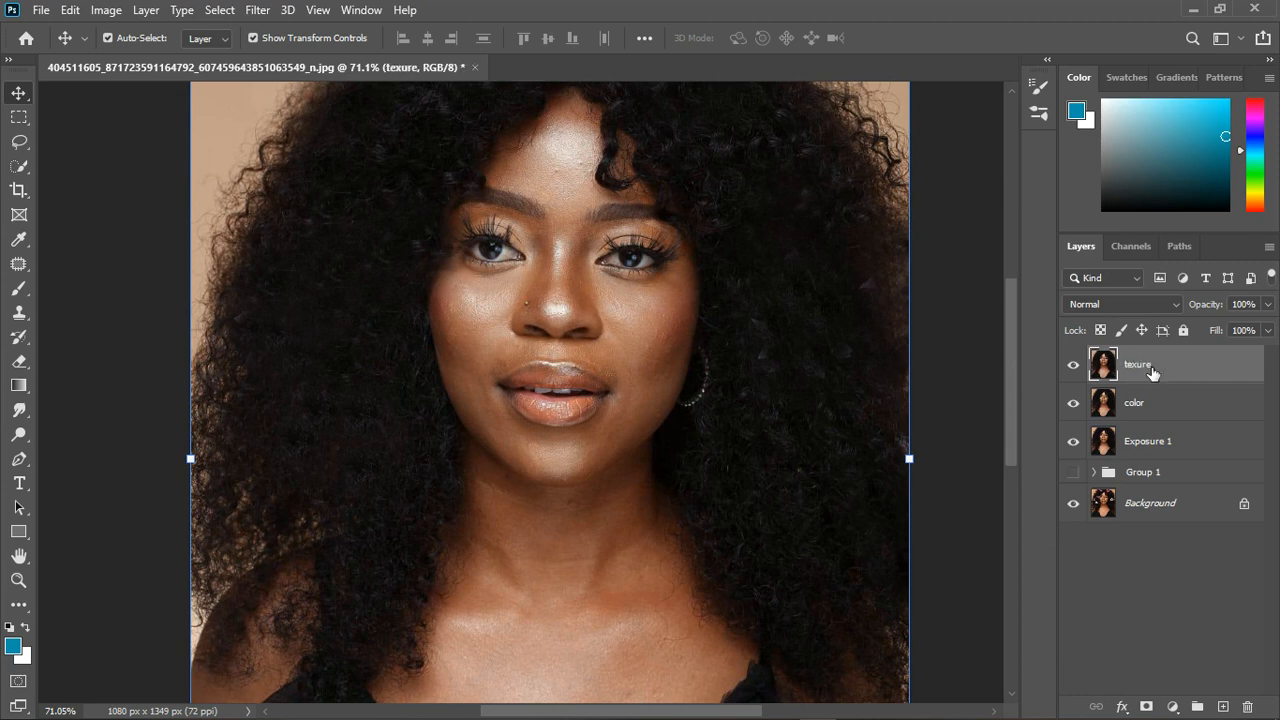
left_click(1160, 392)
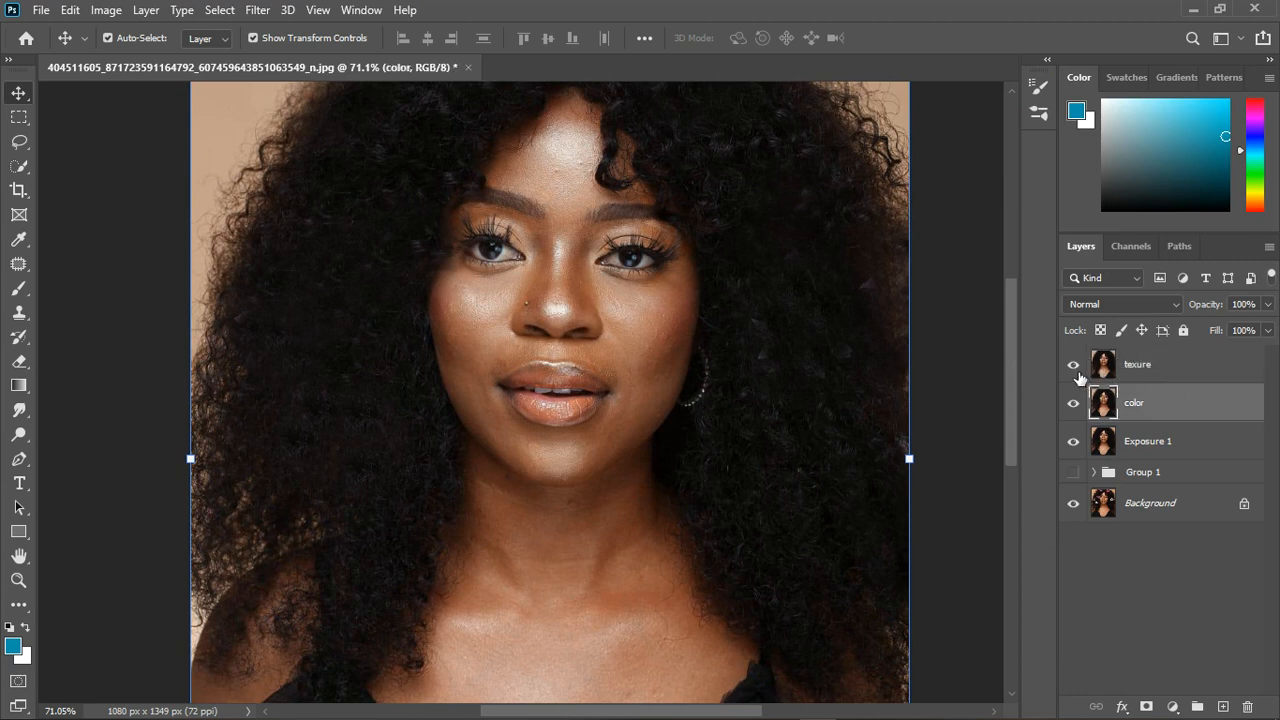
left_click(1073, 364)
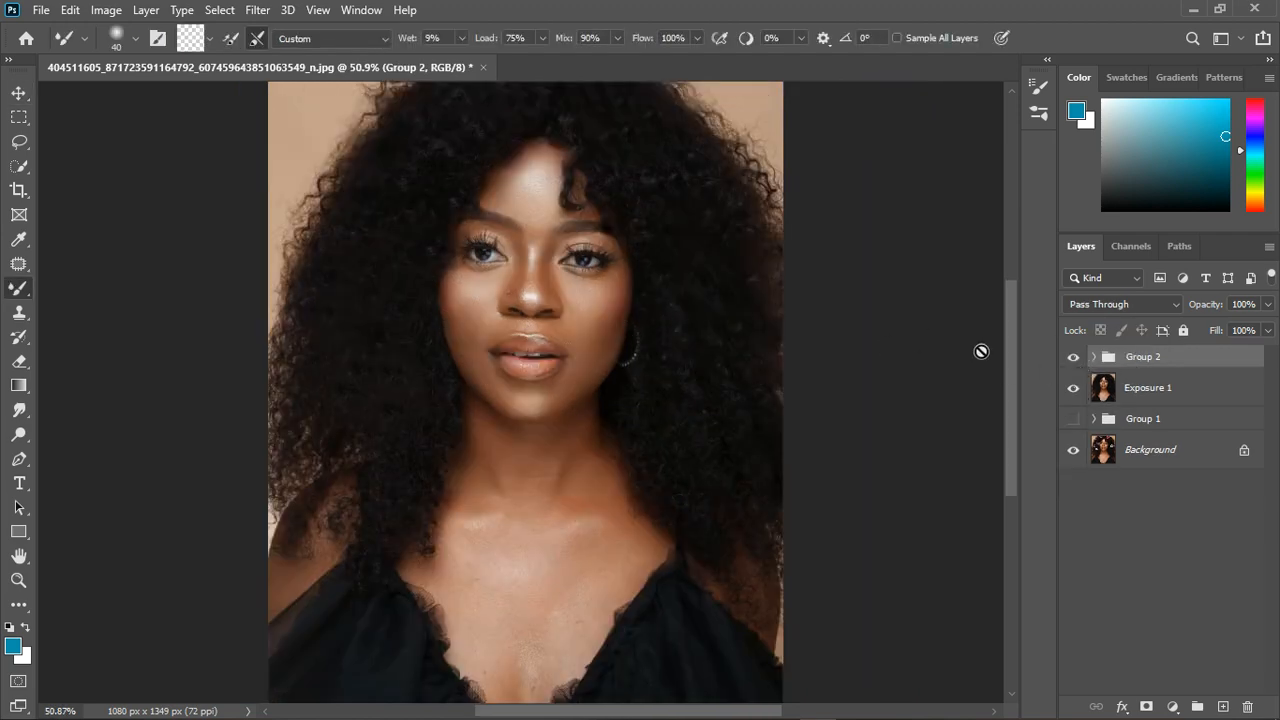
Blend the hair tones on Group 2's color layer using the Mixer Brush enlarged to size 100.
left_click(1074, 358)
left_click(1095, 357)
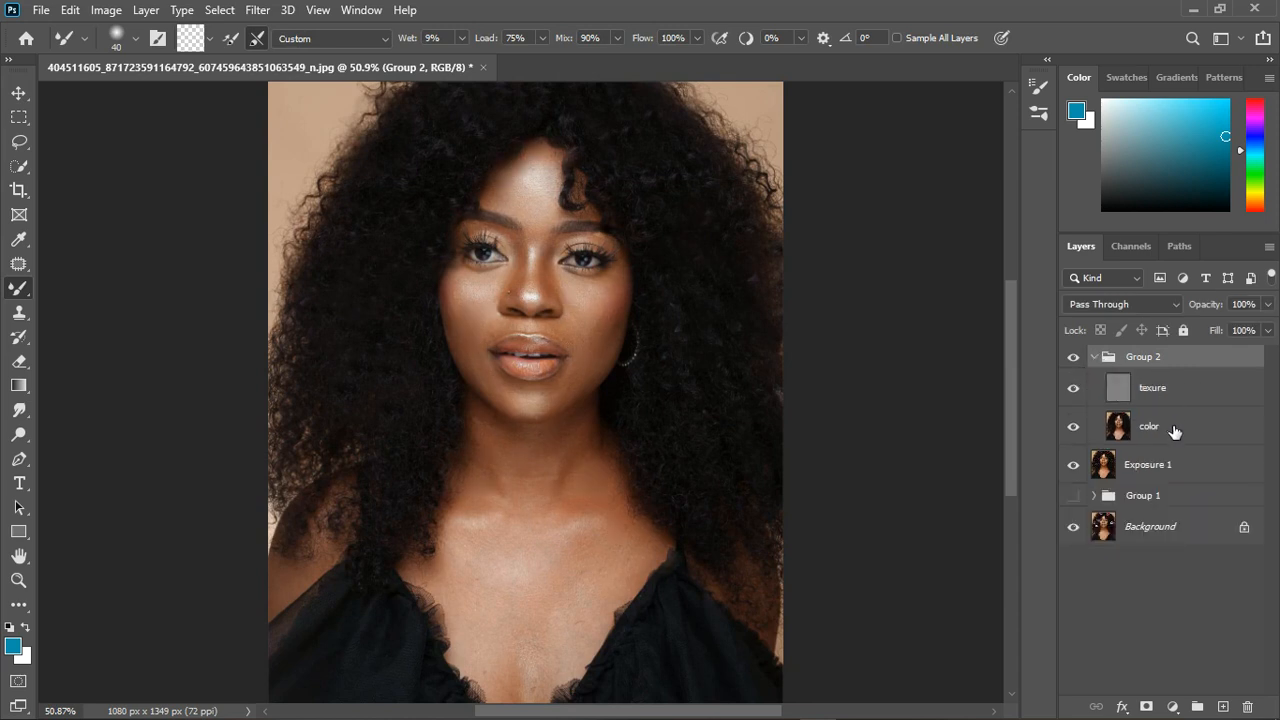
left_click(1133, 427)
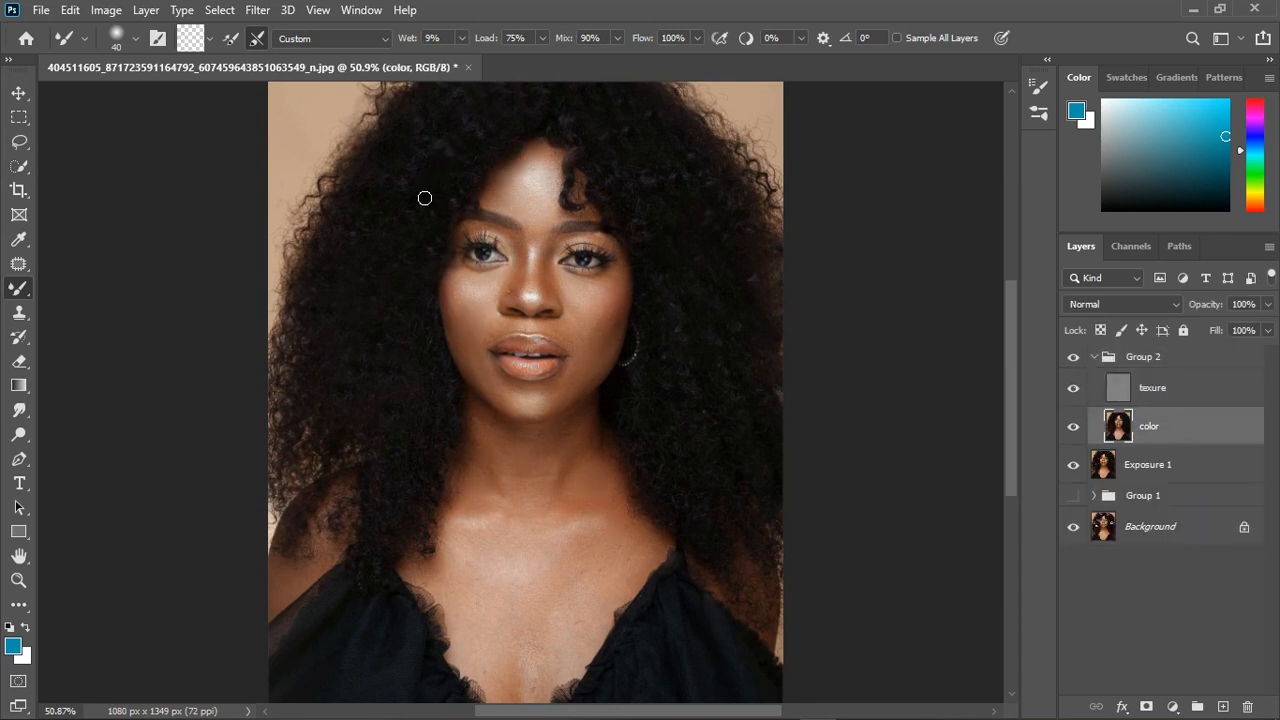
key("bracketright")
key("bracketright")
Clone hair texture over the uneven hair areas on the texure layer with the Clone Stamp at size 90.
left_click(1112, 394)
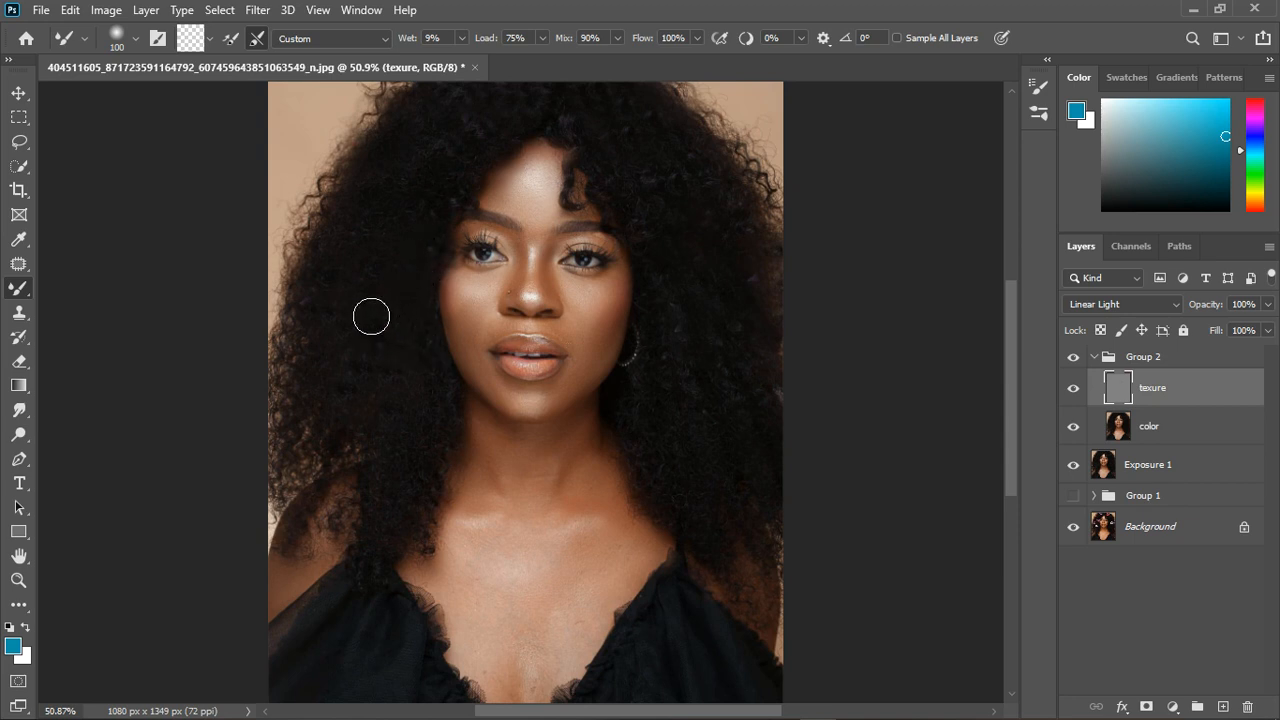
left_click(32, 312)
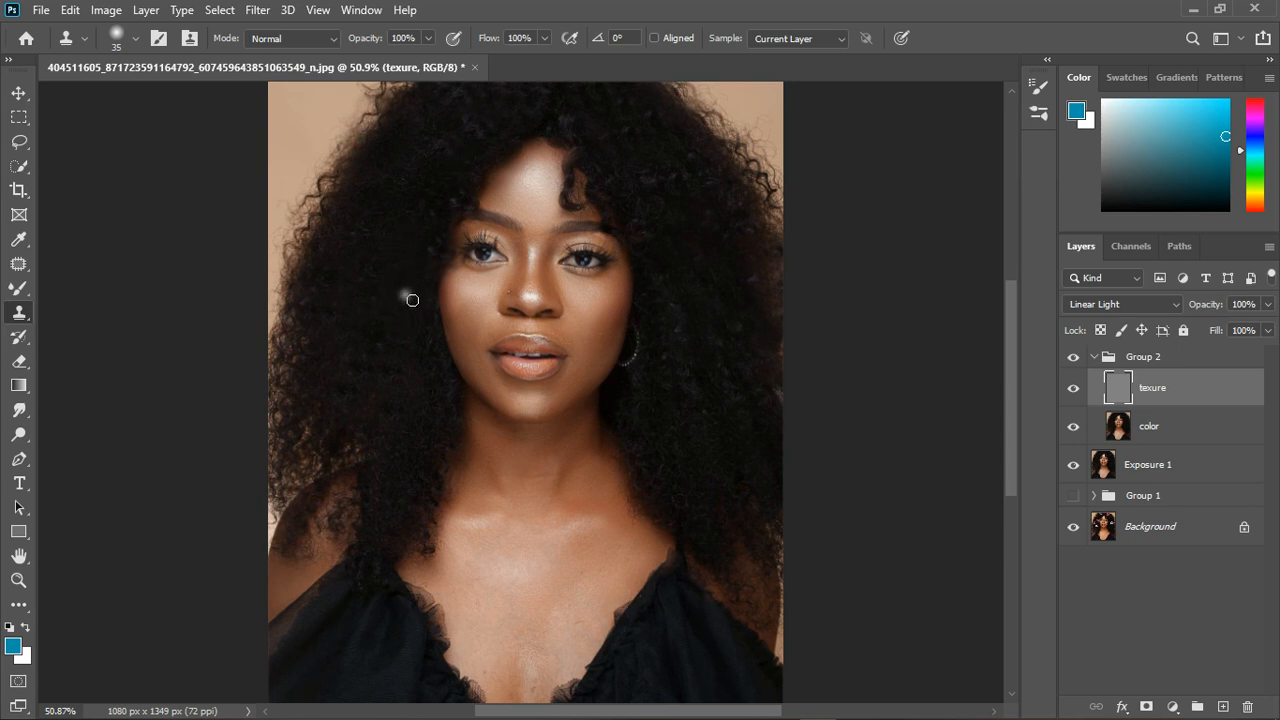
key("bracketright")
left_click_drag(701, 256, 713, 254)
left_click_drag(739, 297, 757, 322)
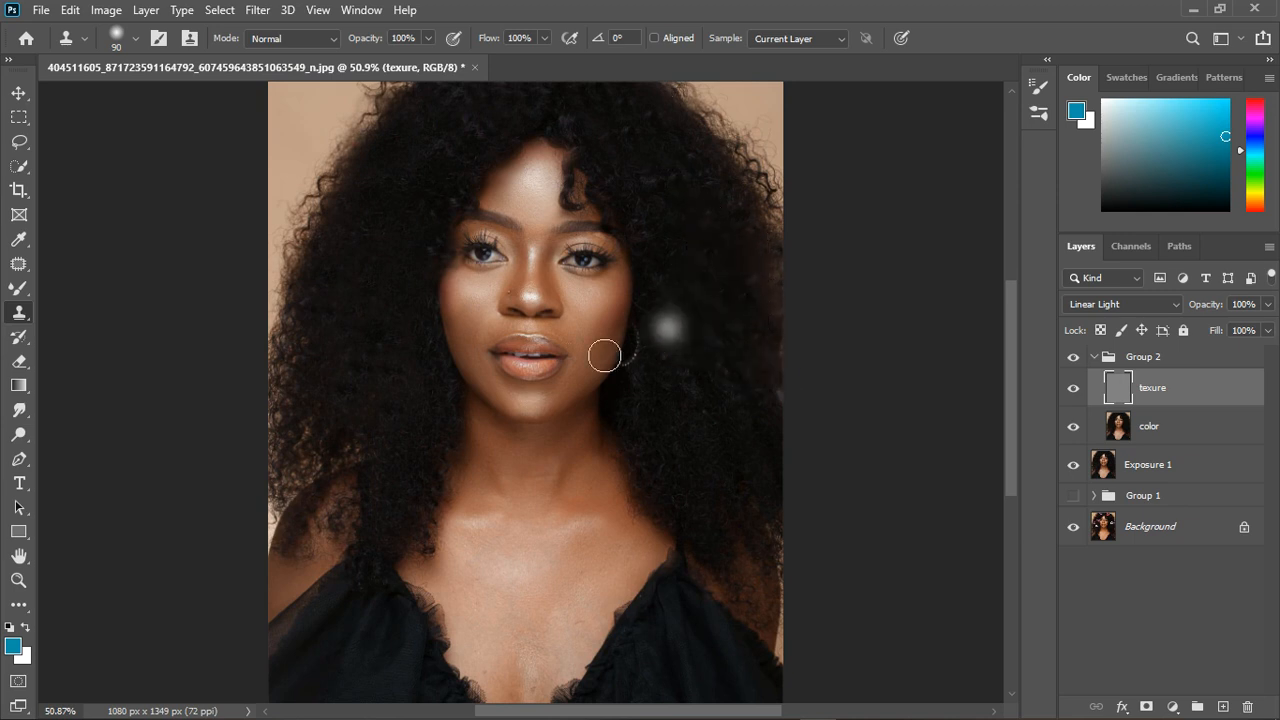
Clone clean texture along the hair's edge against the background at the portrait's upper left.
scroll(458, 316, "down", 3)
scroll(428, 177, "up", 3)
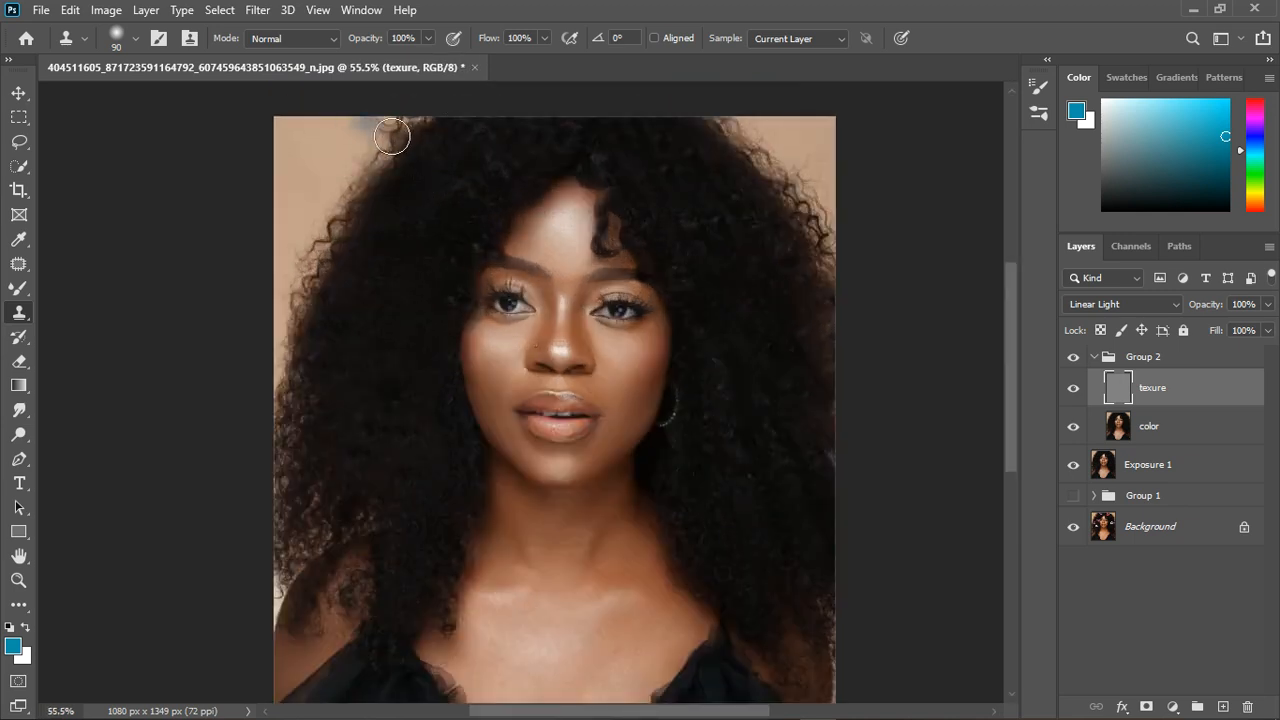
mouse_move(398, 141)
left_mouse_down()
mouse_move(382, 135)
mouse_move(366, 156)
mouse_move(414, 131)
left_mouse_up()
left_click(329, 164, "alt")
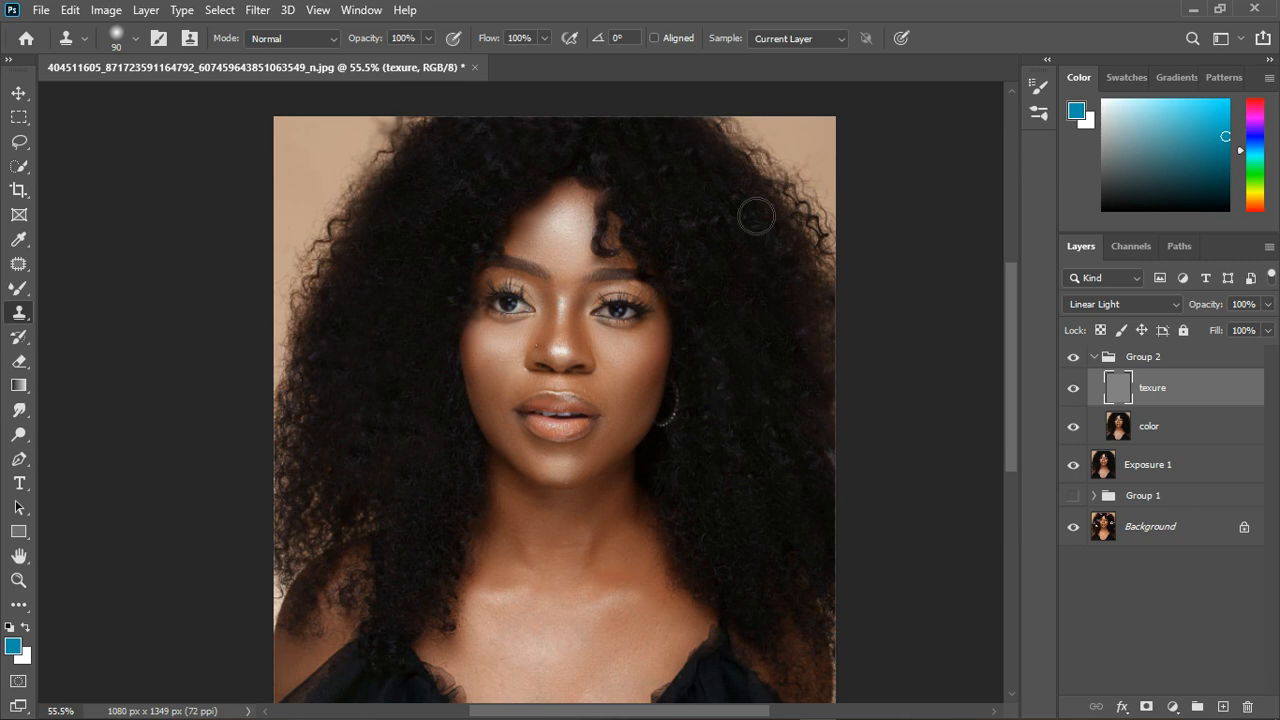
Blend the upper-left hair edge on the color layer with the Mixer Brush at size 100 and examine the portrait.
left_click(1150, 426)
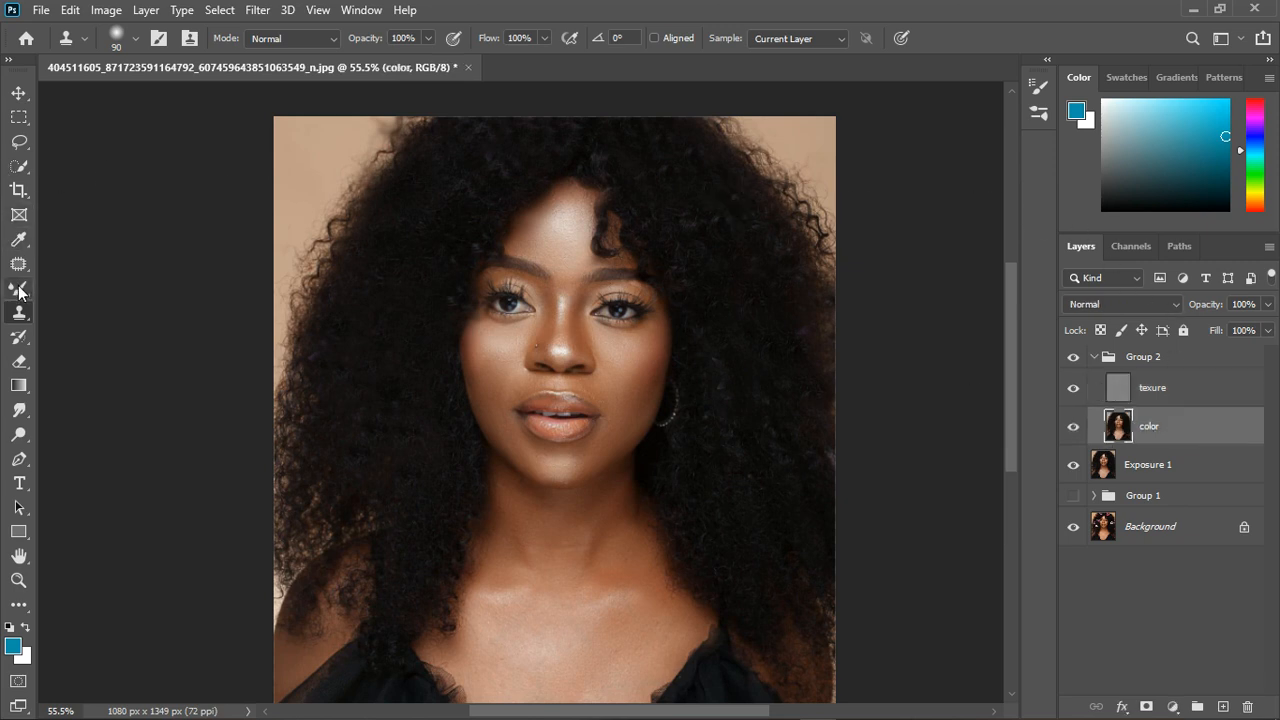
key("b")
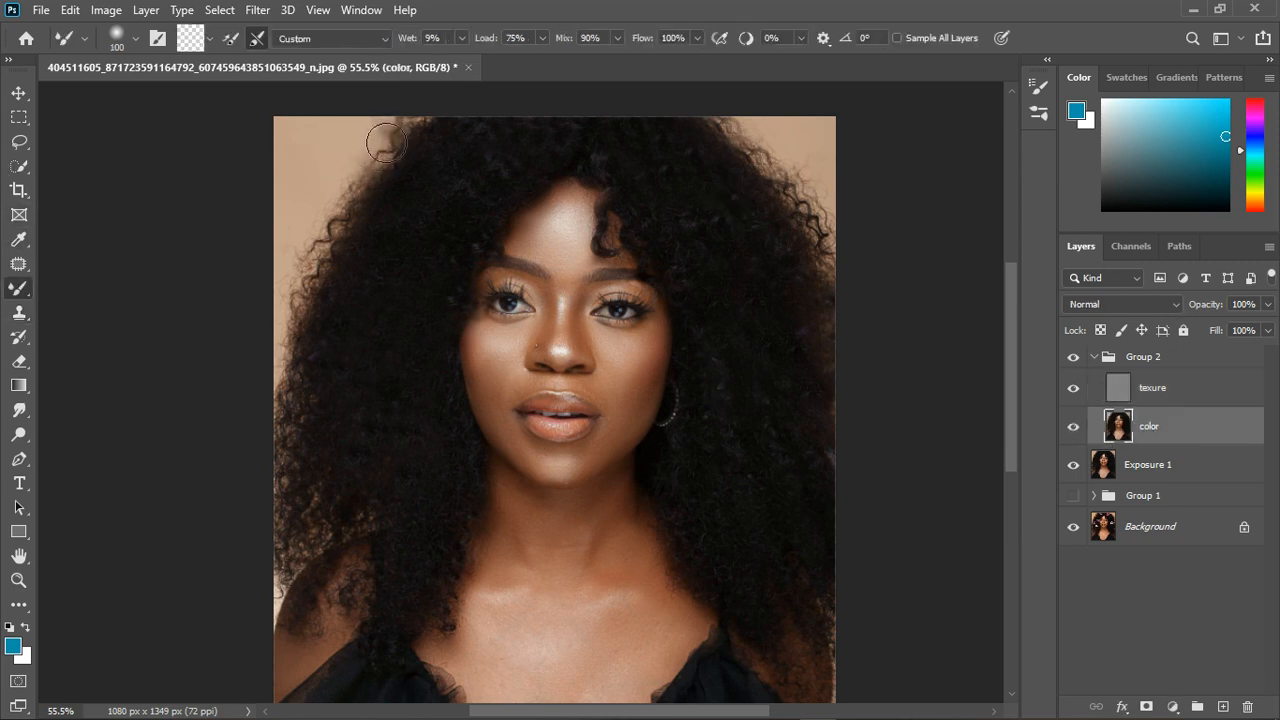
mouse_move(386, 143)
left_mouse_down()
mouse_move(397, 147)
mouse_move(424, 109)
left_mouse_up()
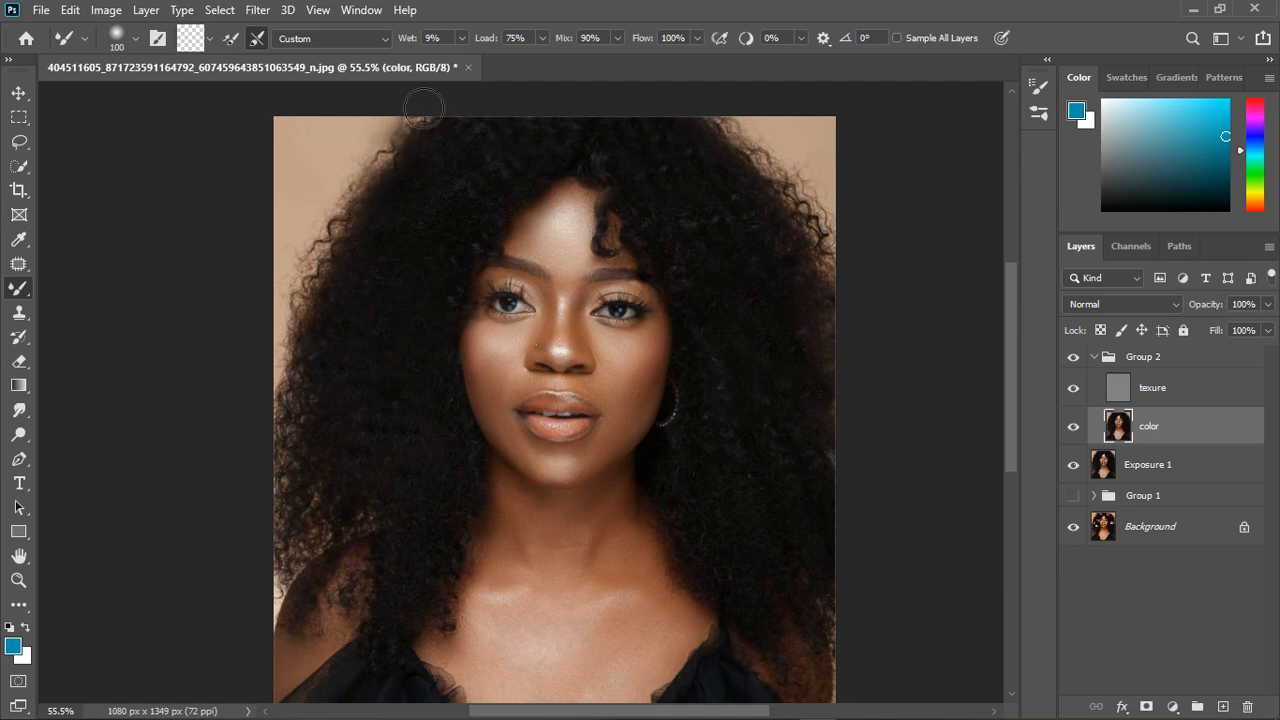
scroll(729, 191, "down", 3)
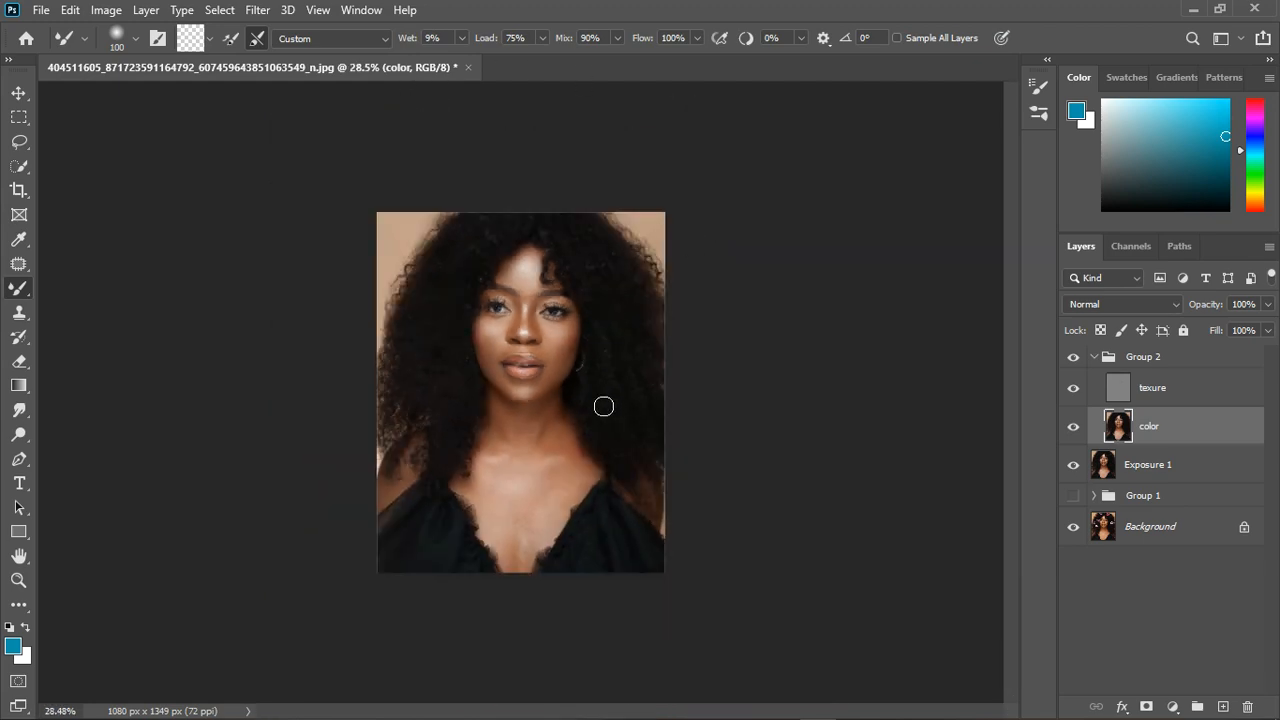
scroll(603, 406, "up", 6)
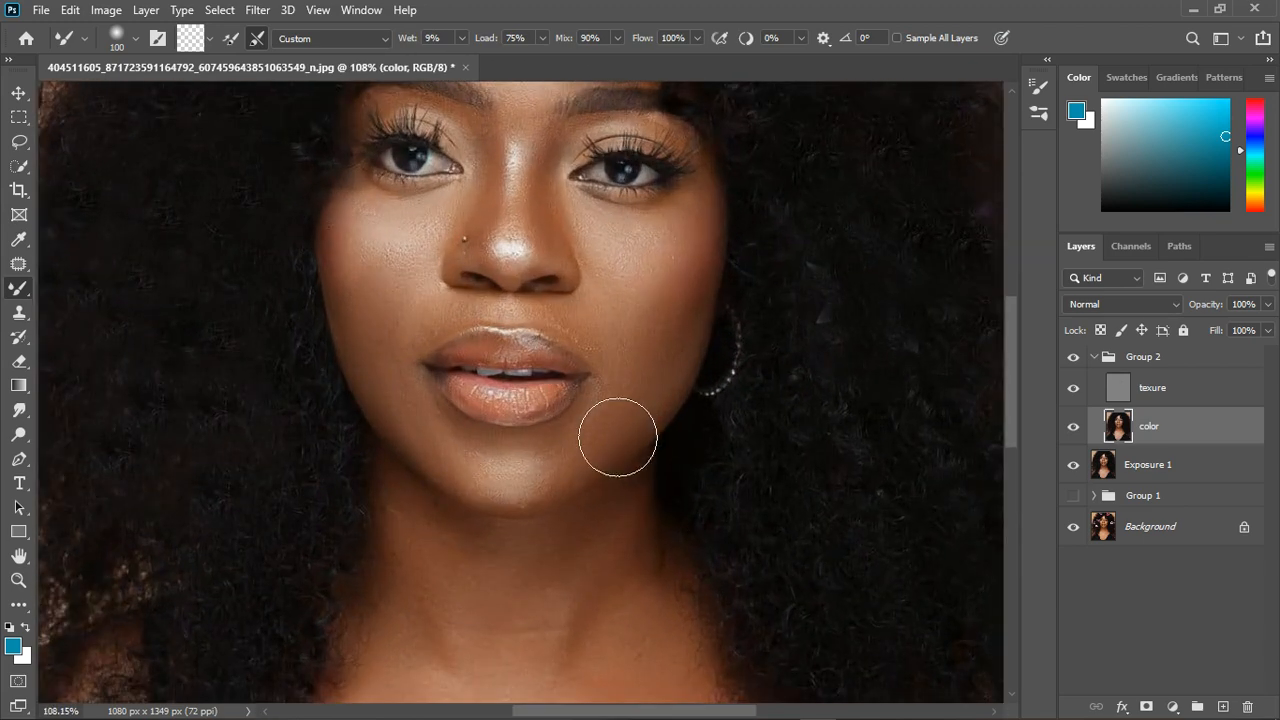
scroll(625, 455, "down", 1)
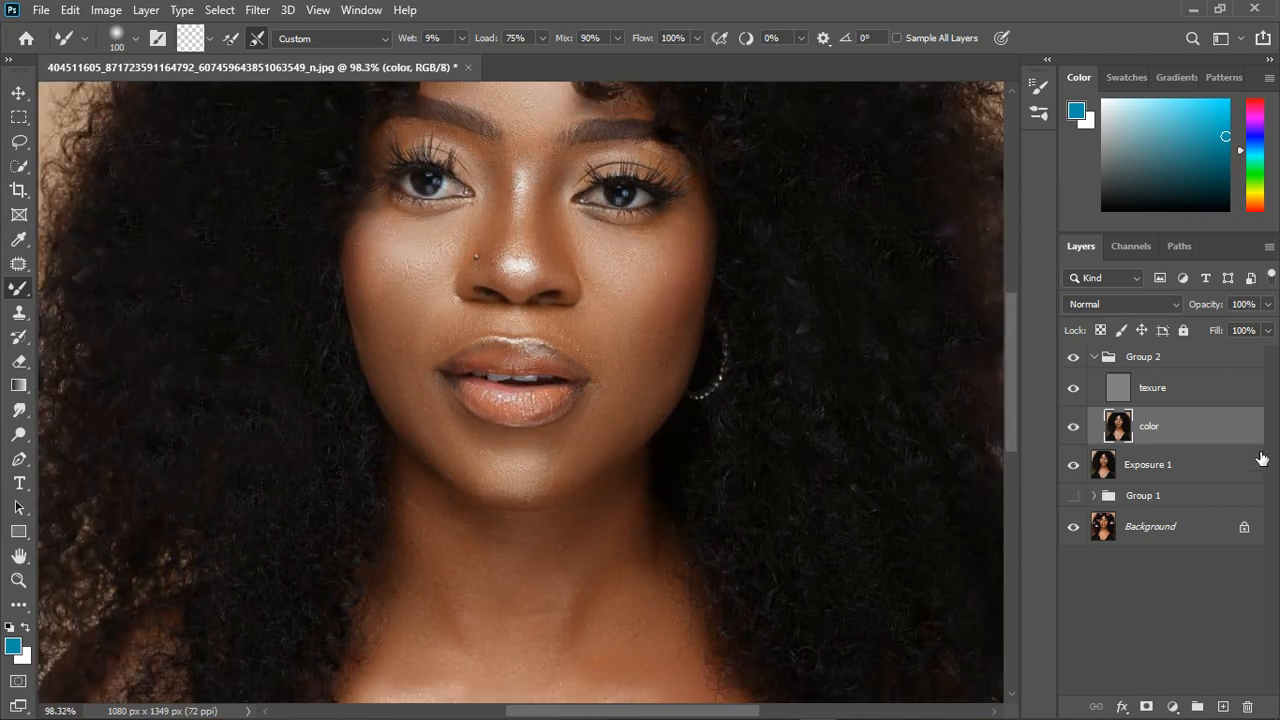
Stamp the visible layers above Group 2, then add a Solid Color fill of #0592ab on top and hide it.
left_click(1177, 360)
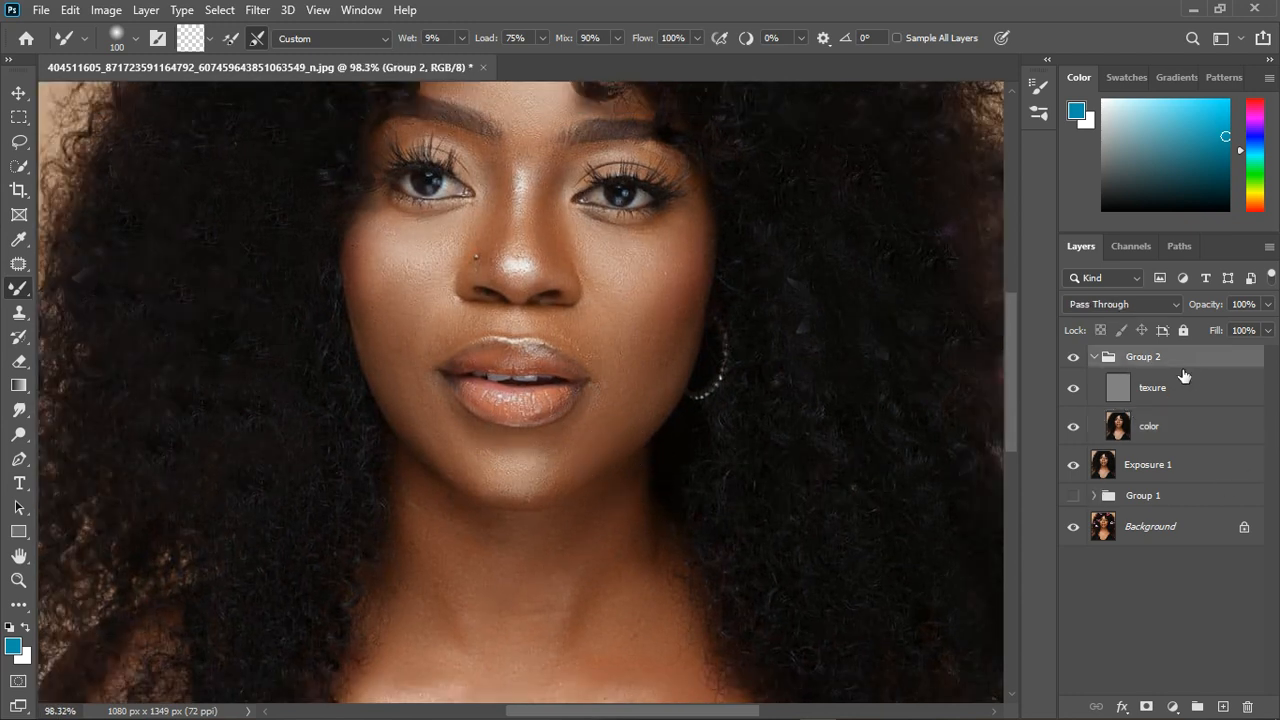
key("ctrl+shift+alt+e")
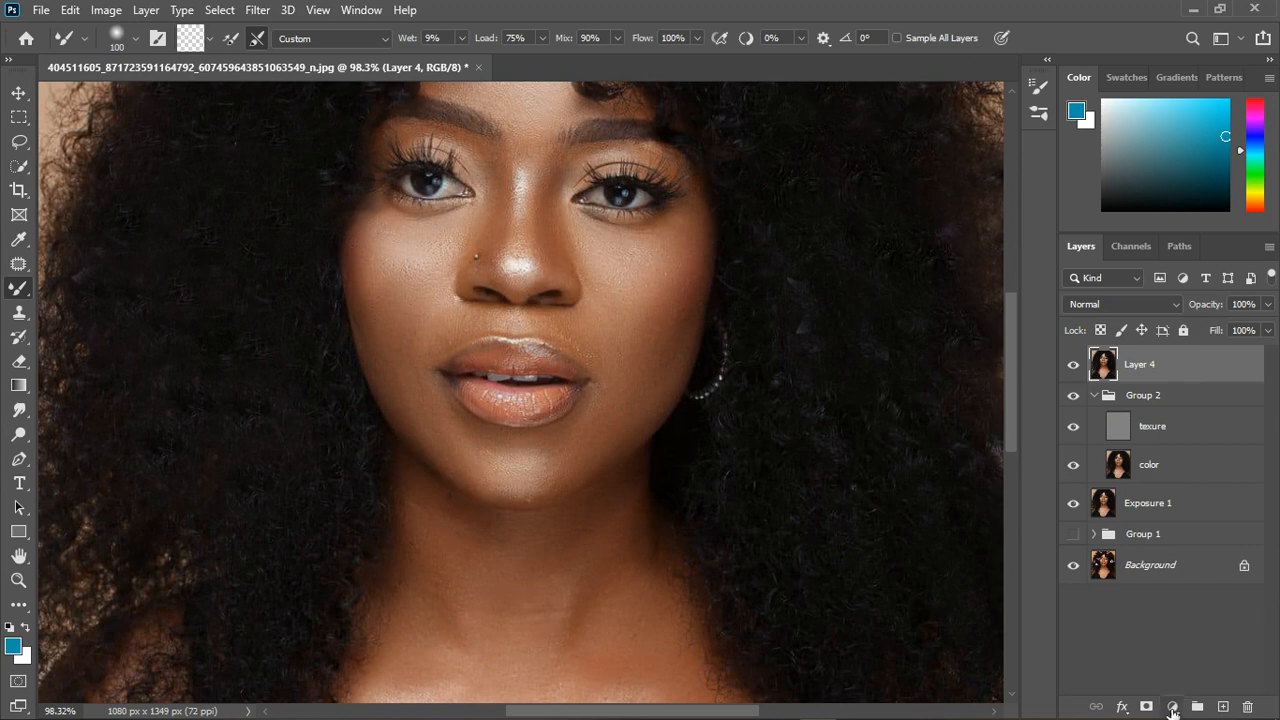
left_click(1172, 711)
left_click(1178, 374)
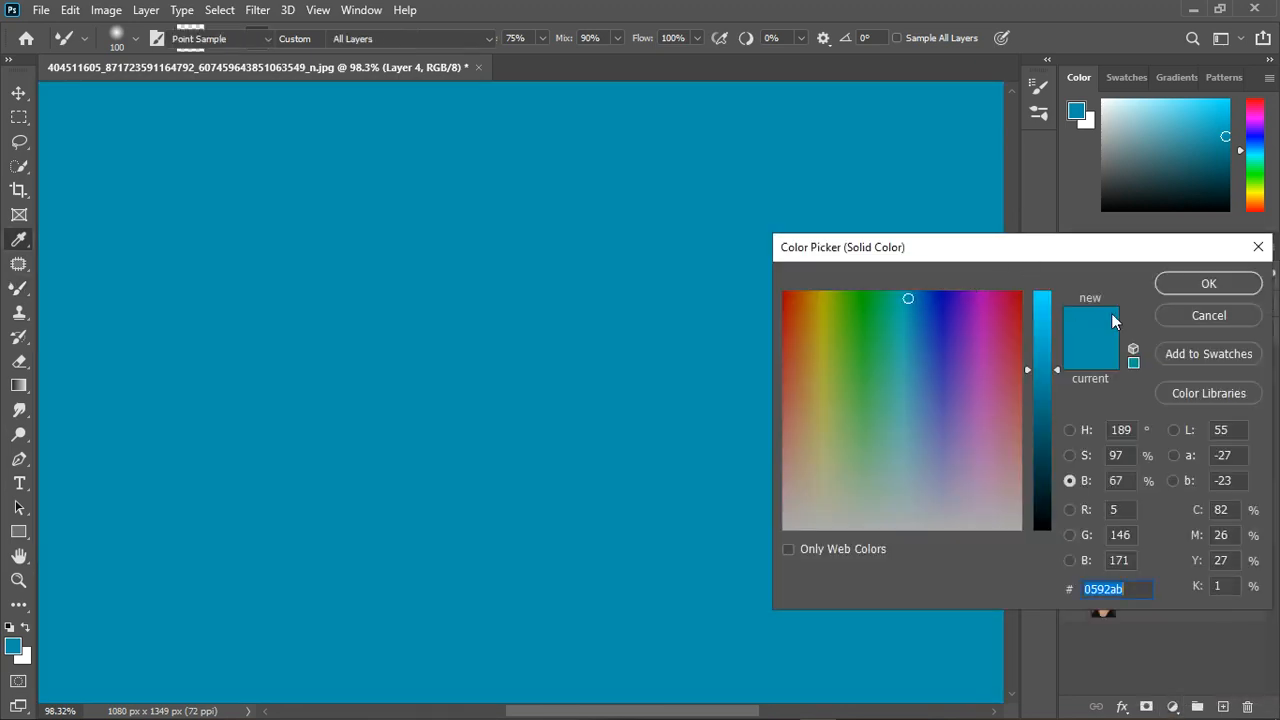
left_click(1207, 287)
left_click(1073, 364)
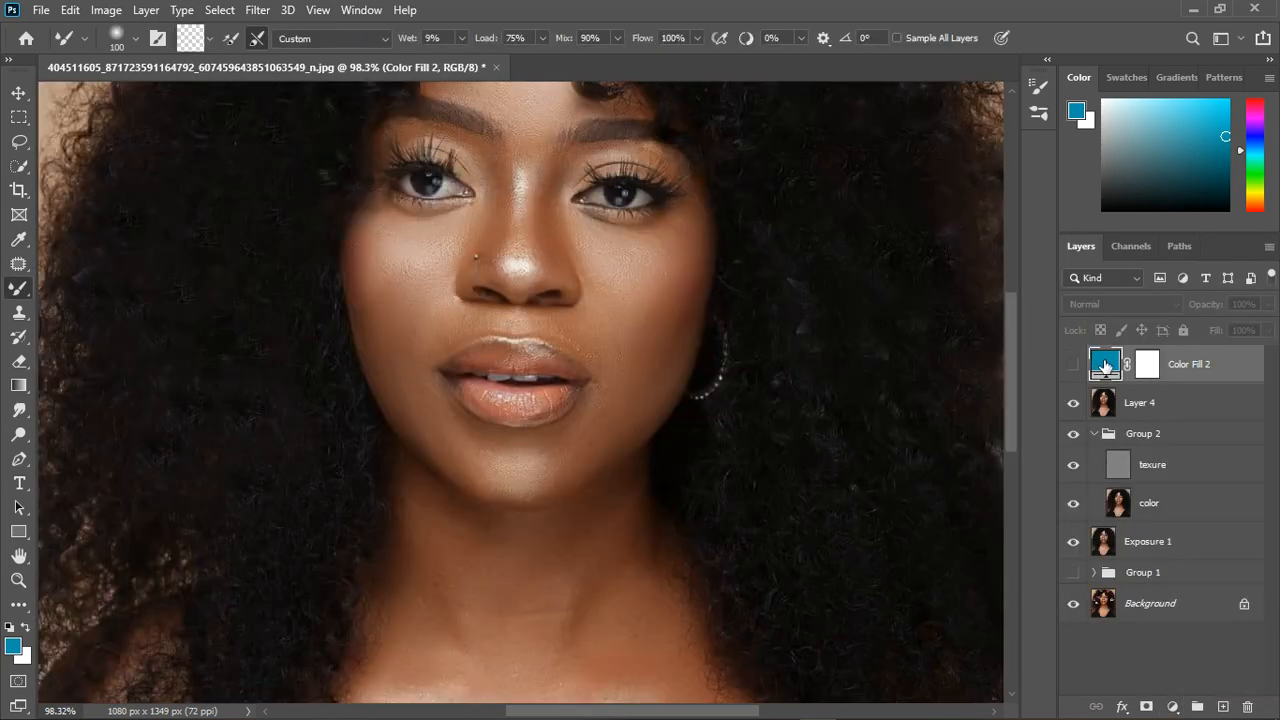
Recolour the Color Fill 2 layer to #ccc5bf, invert its mask to black and make the layer visible.
double_click(1105, 363)
left_click(517, 265)
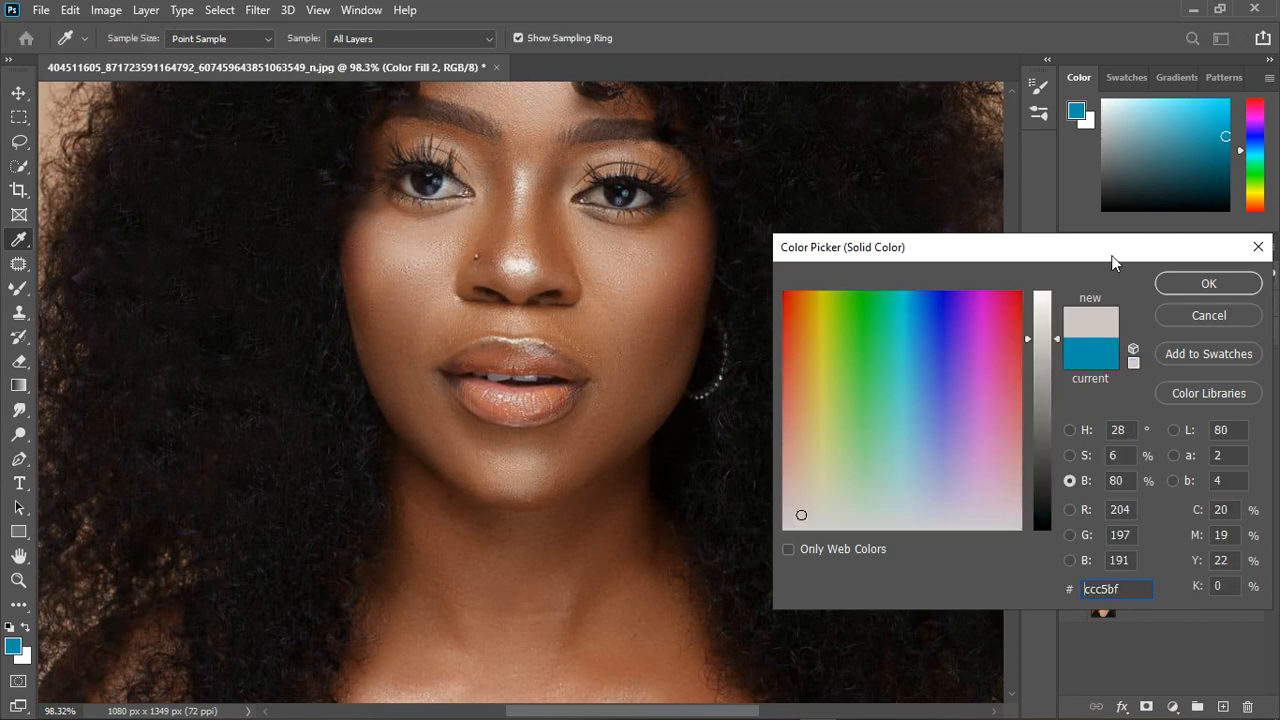
left_click(1176, 285)
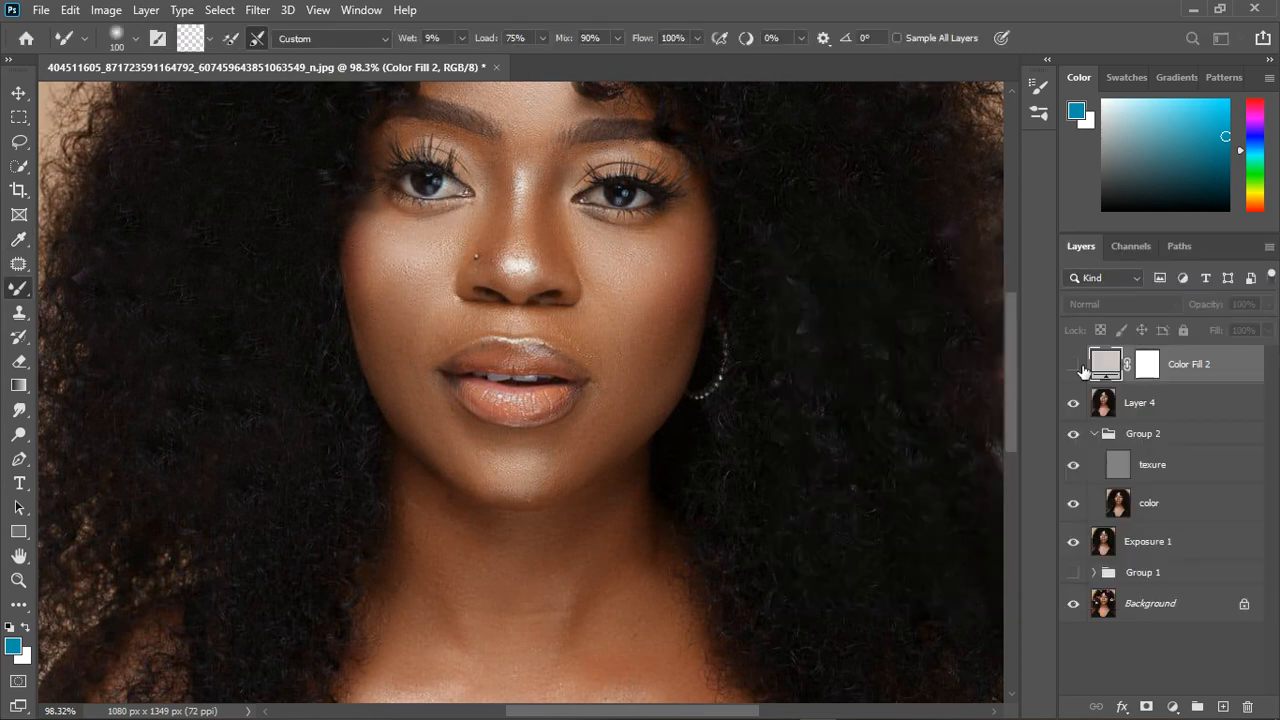
left_click(1156, 379)
key("ctrl+i")
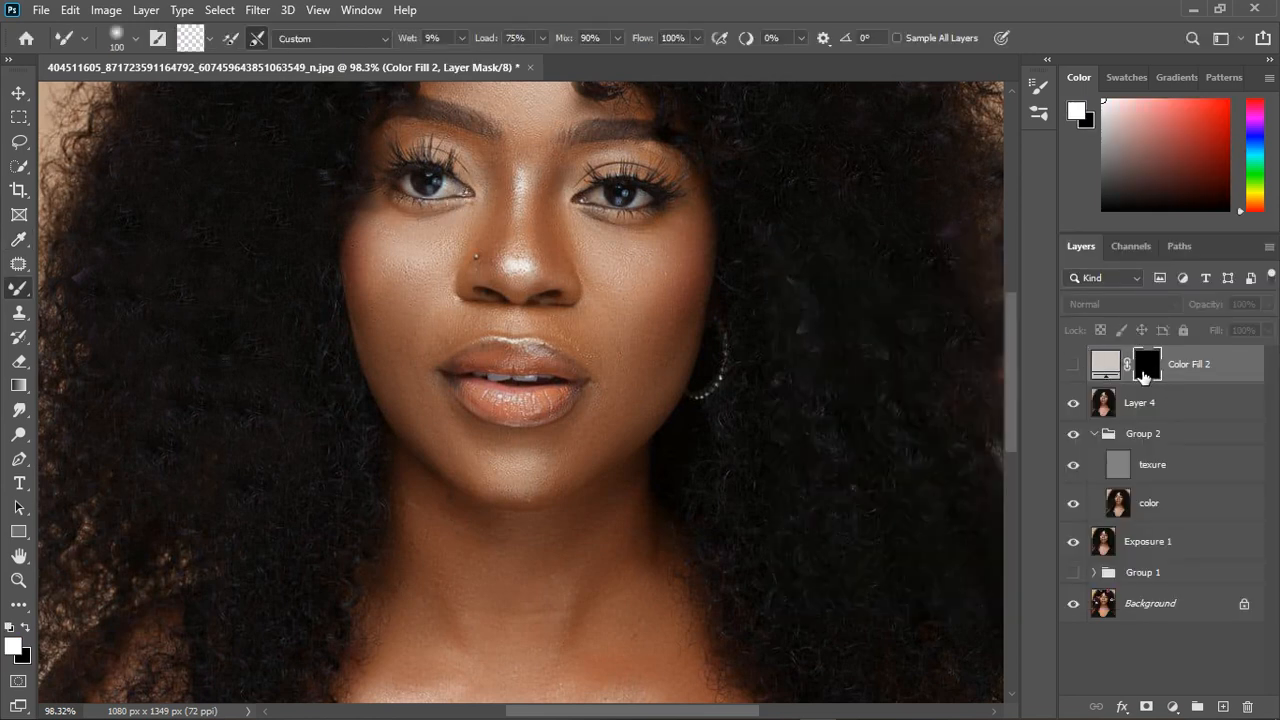
left_click(1074, 365)
Paint white over both eyes on the Color Fill 2 mask with the Brush Tool, reducing its size from 35 to 10.
right_click(19, 290)
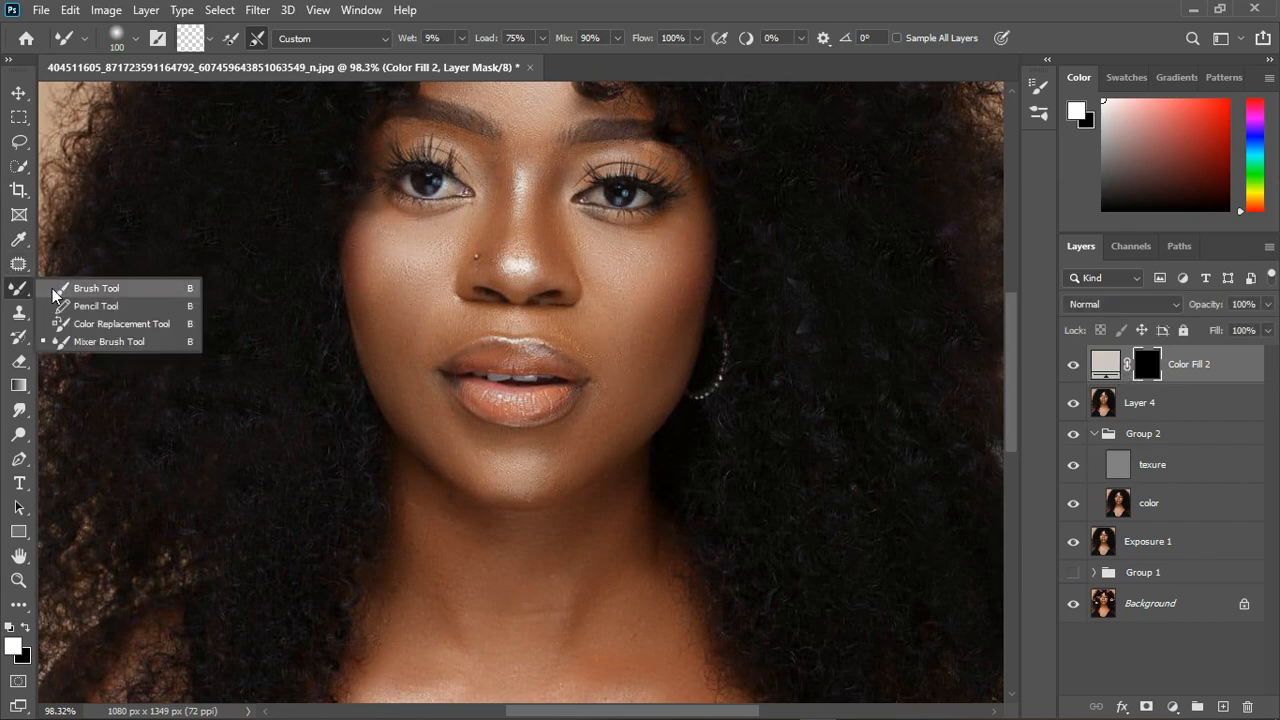
left_click(110, 289)
scroll(470, 205, "up", 3)
key("bracketleft")
key("bracketleft")
key("bracketleft")
key("bracketleft")
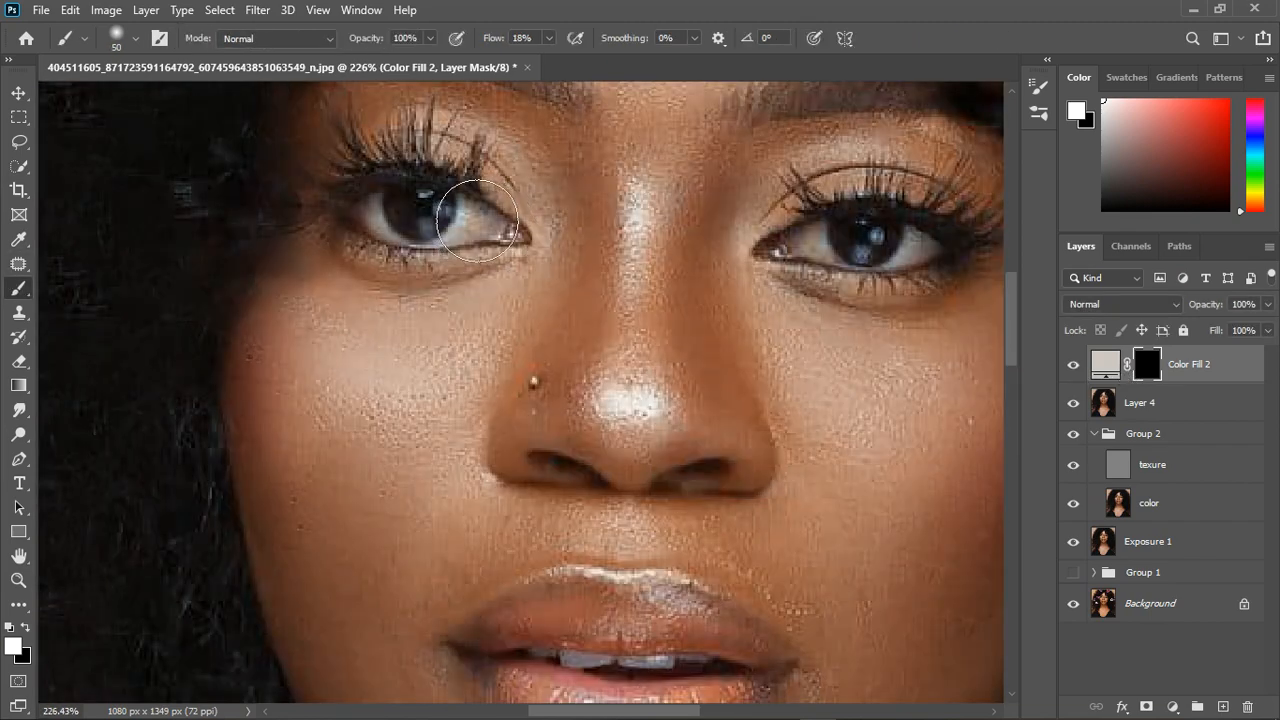
left_click_drag(420, 206, 498, 258)
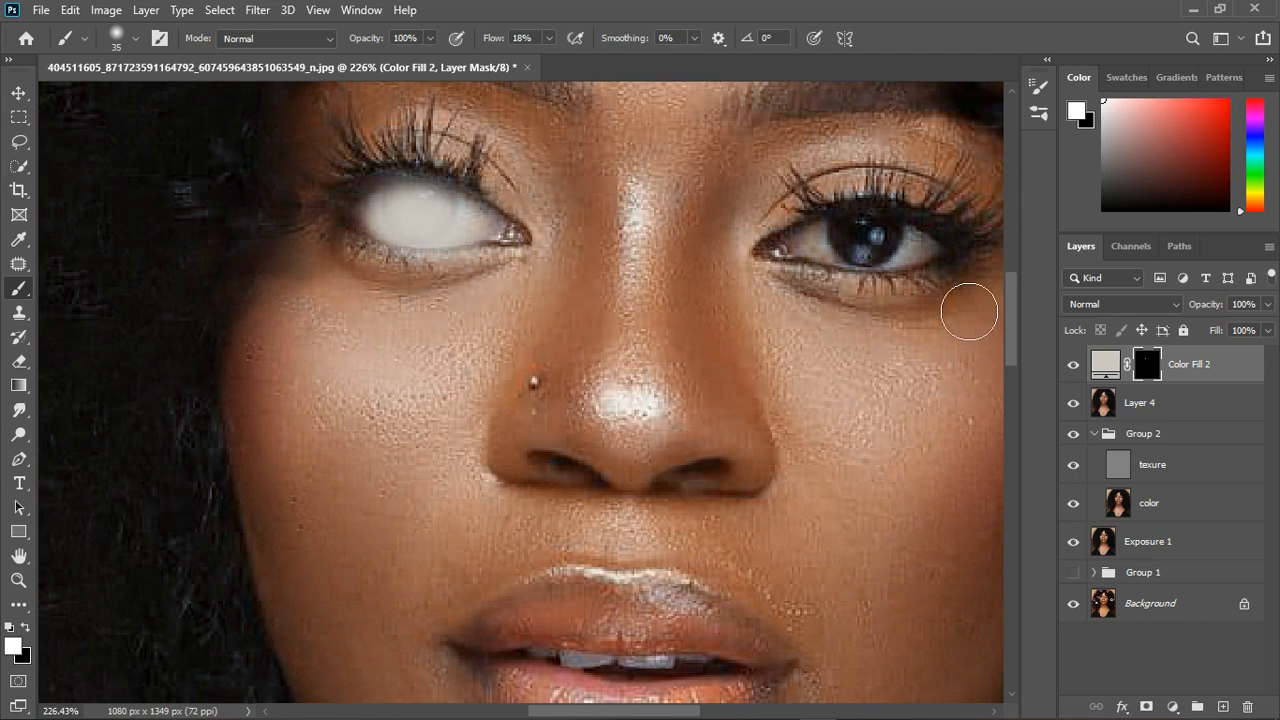
mouse_move(885, 282)
left_mouse_down()
mouse_move(844, 272)
mouse_move(923, 274)
mouse_move(895, 262)
mouse_move(929, 254)
mouse_move(909, 243)
mouse_move(938, 254)
mouse_move(877, 273)
mouse_move(804, 261)
mouse_move(838, 235)
mouse_move(878, 231)
mouse_move(831, 249)
mouse_move(895, 238)
left_mouse_up()
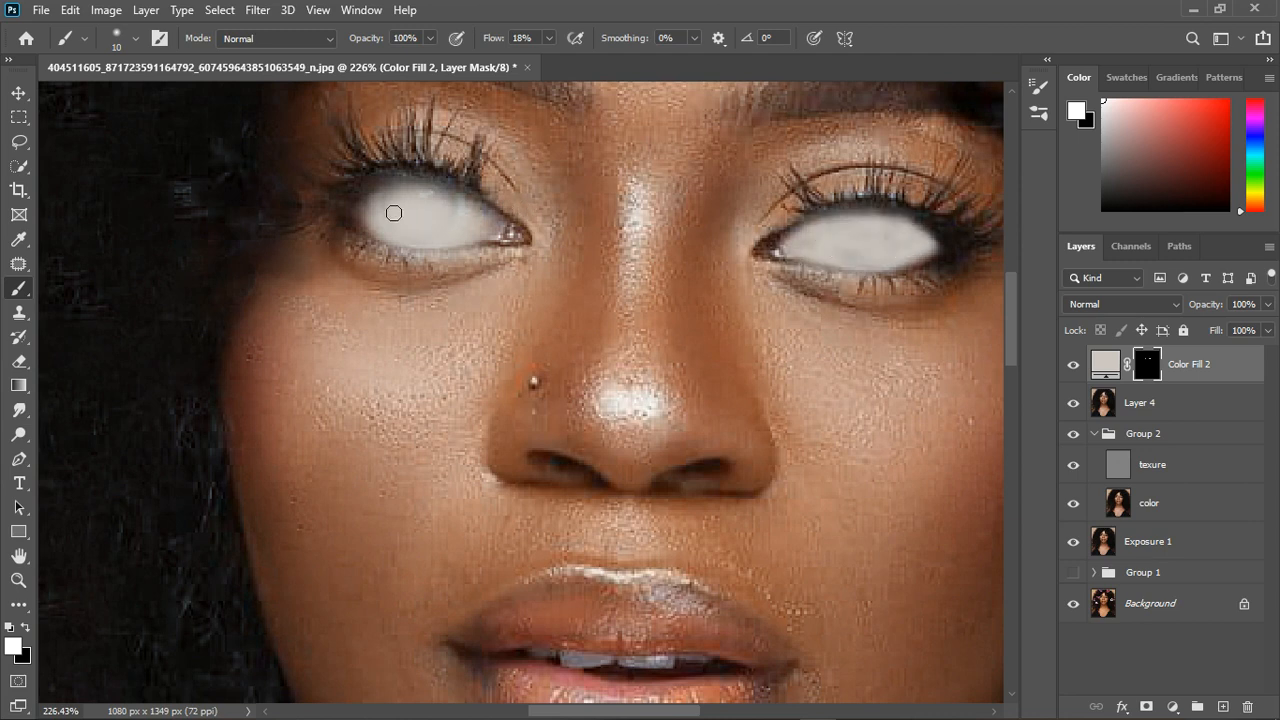
mouse_move(476, 238)
left_mouse_down()
mouse_move(480, 210)
mouse_move(442, 206)
left_mouse_up()
Paint white over the teeth on the Color Fill 2 mask with the size 10 brush.
scroll(927, 295, "down", 8)
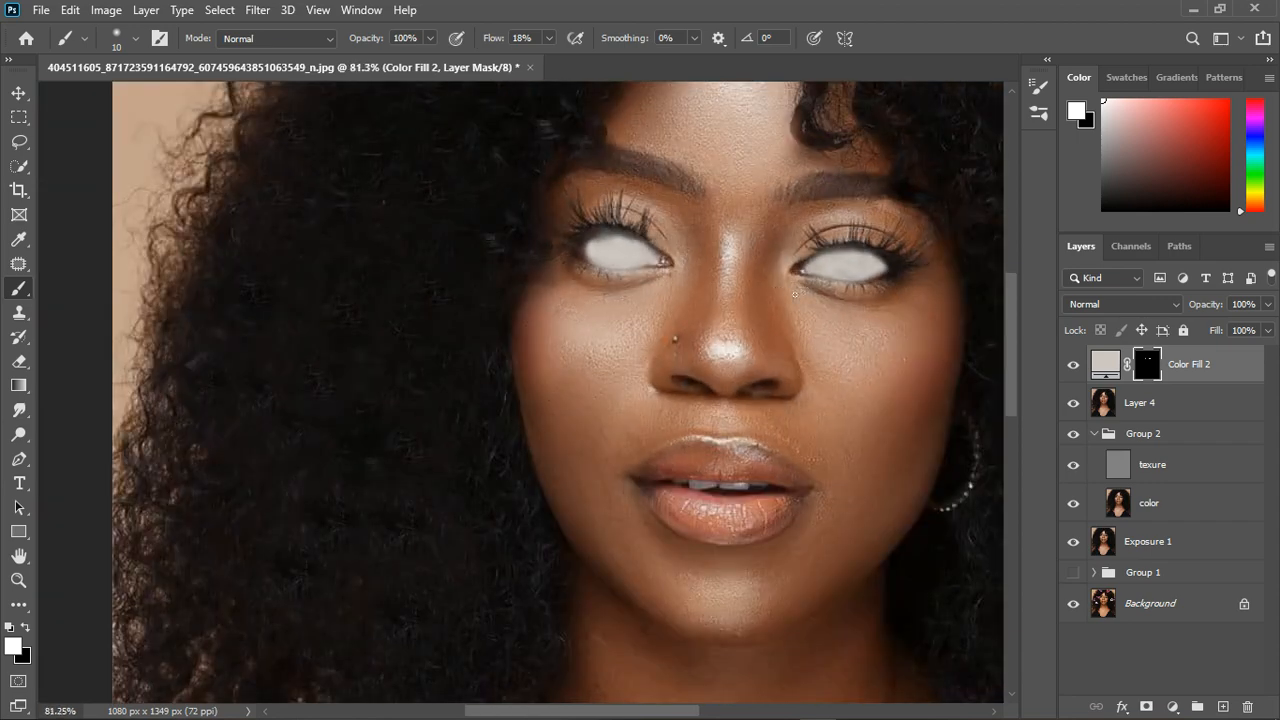
scroll(757, 431, "up", 8)
scroll(757, 431, "up", 2)
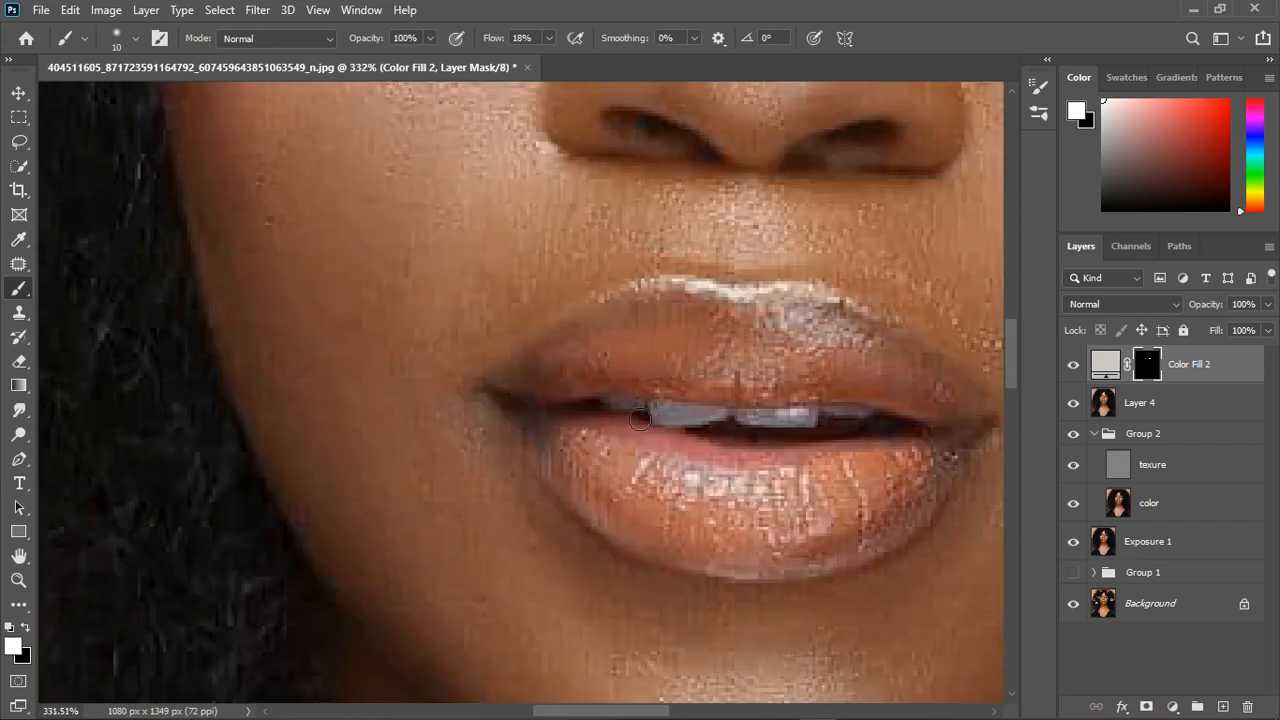
left_click_drag(640, 419, 880, 417)
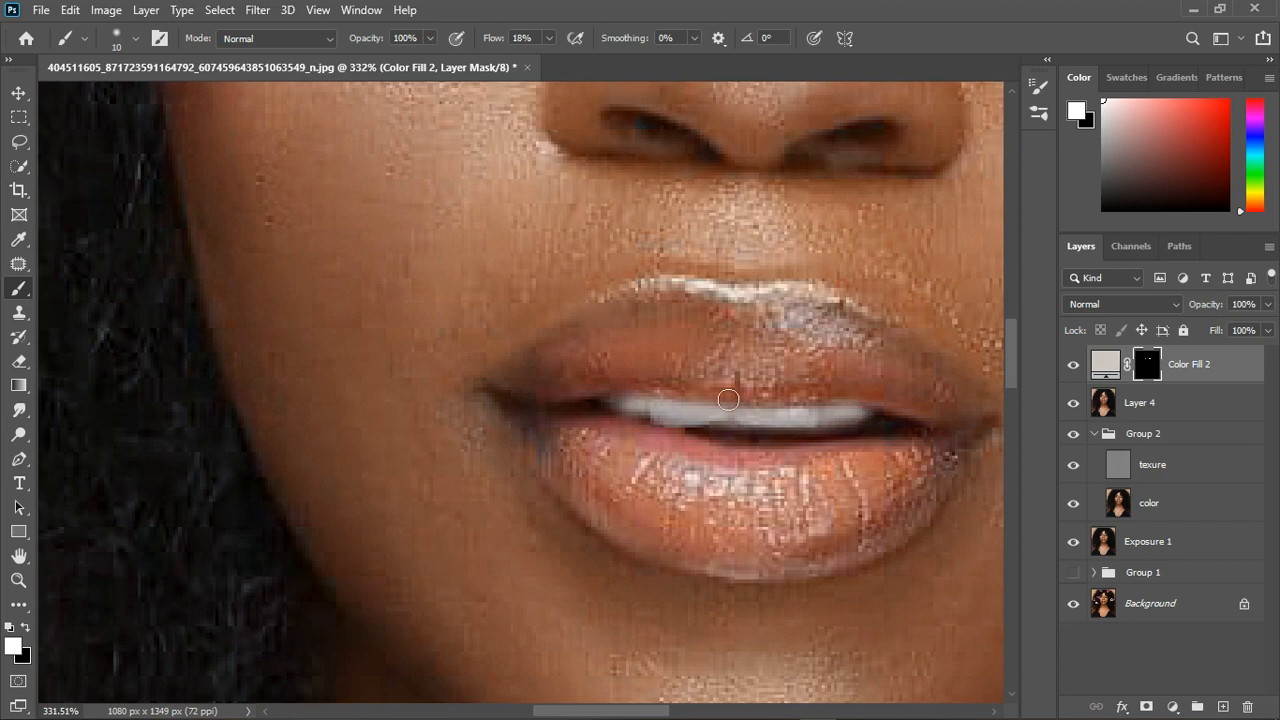
Set the Color Fill 2 layer's blend mode to Divide and lighten its fill colour to #dbd3cd.
scroll(728, 400, "down", 13)
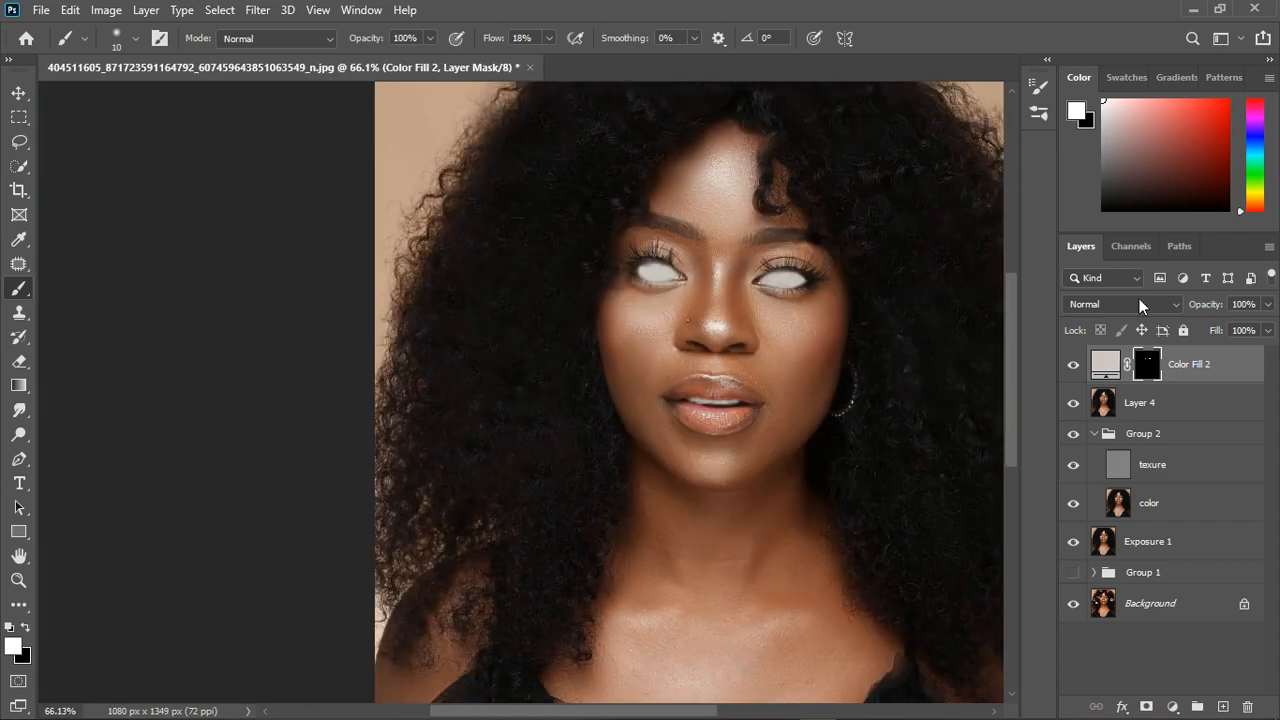
left_click(1139, 301)
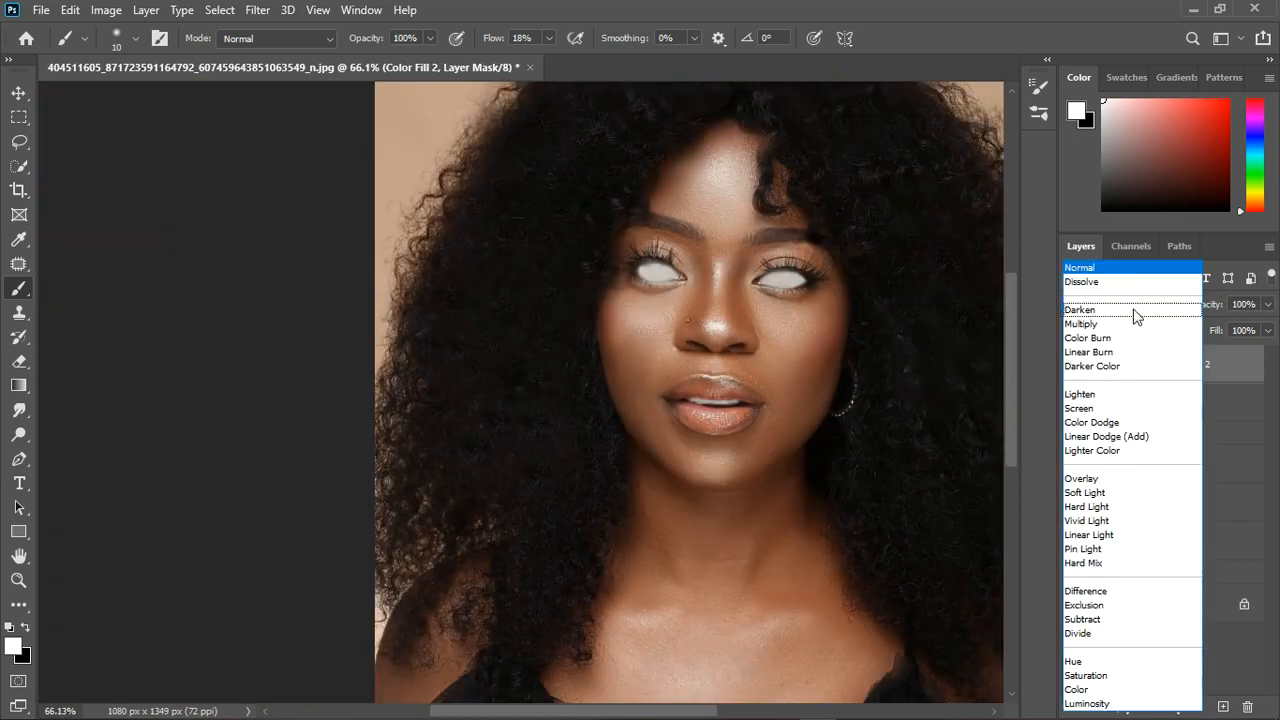
left_click(1080, 633)
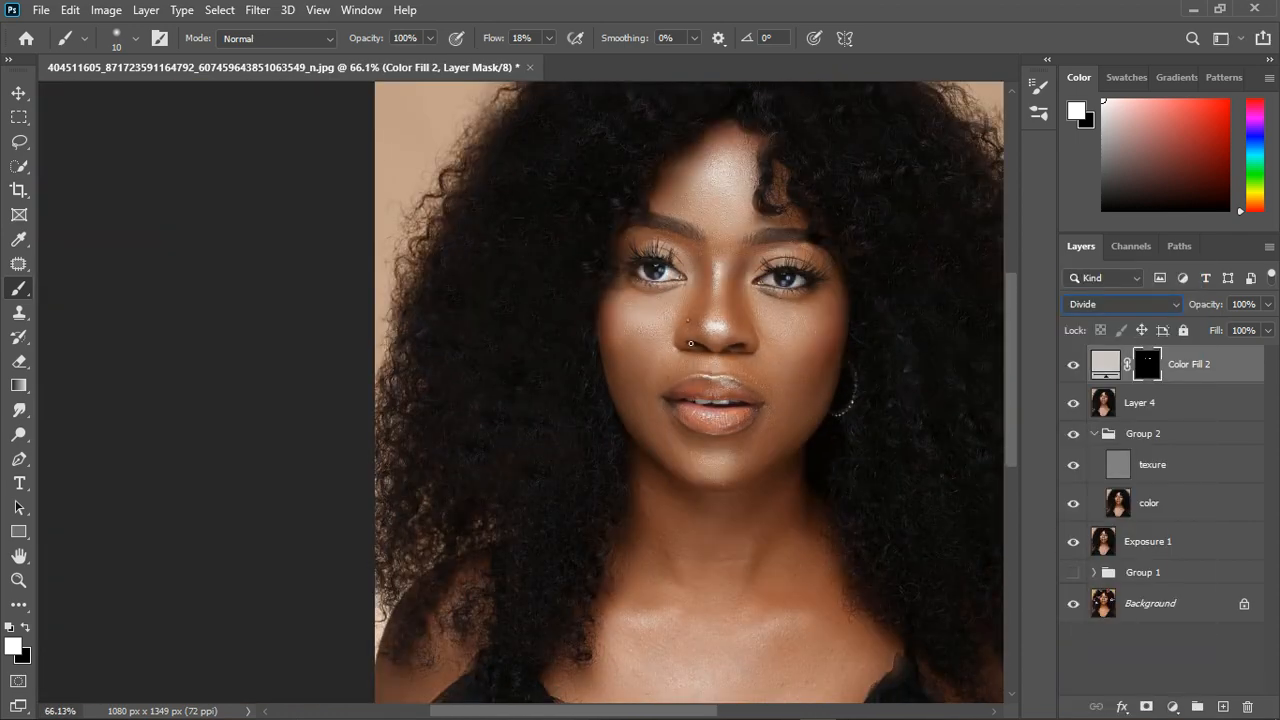
left_click(1075, 366)
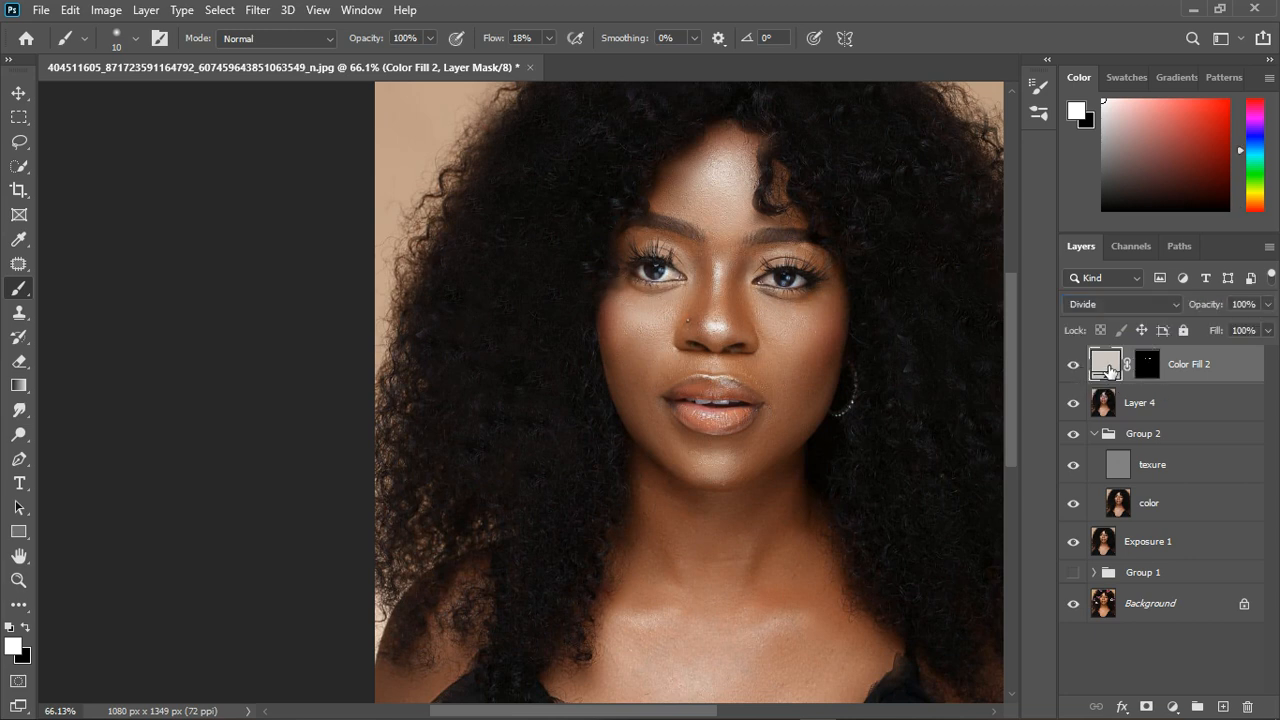
double_click(1106, 366)
left_click_drag(1059, 327, 1059, 324)
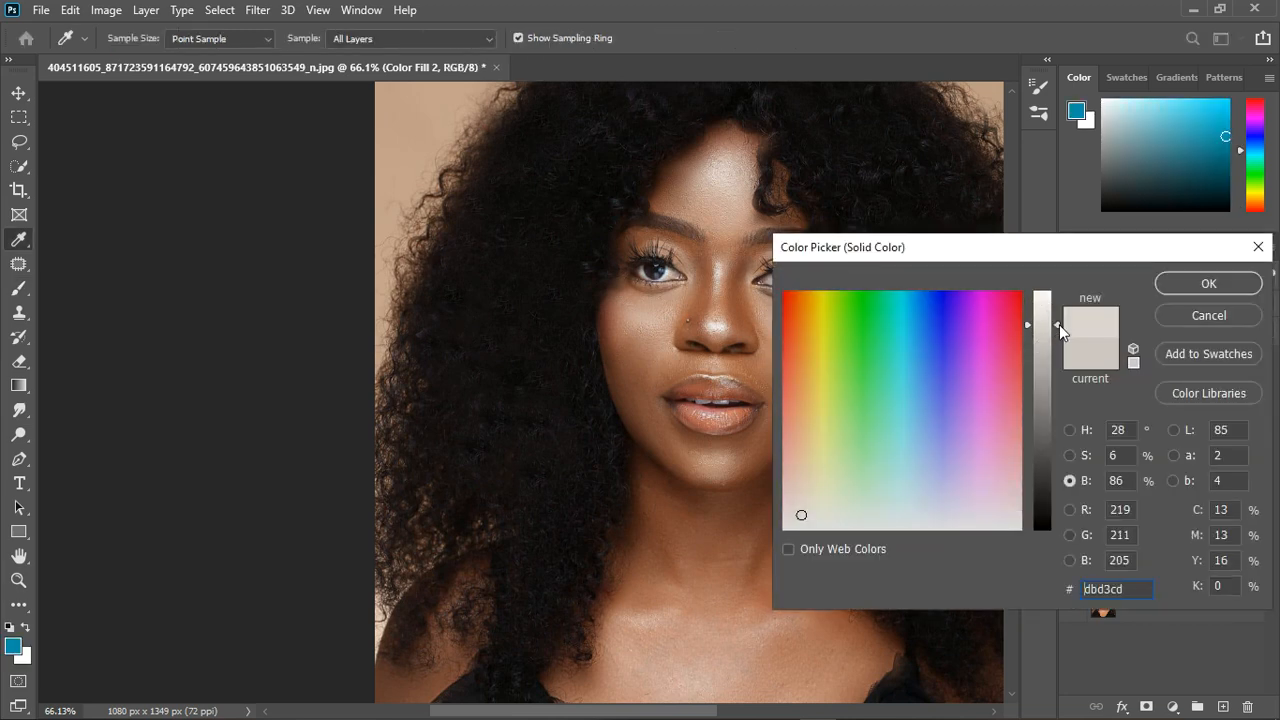
left_click(1160, 284)
Add a Photo Filter adjustment above Color Fill 2 and replace its mask with a copy of the Color Fill 2 mask.
left_click(1174, 707)
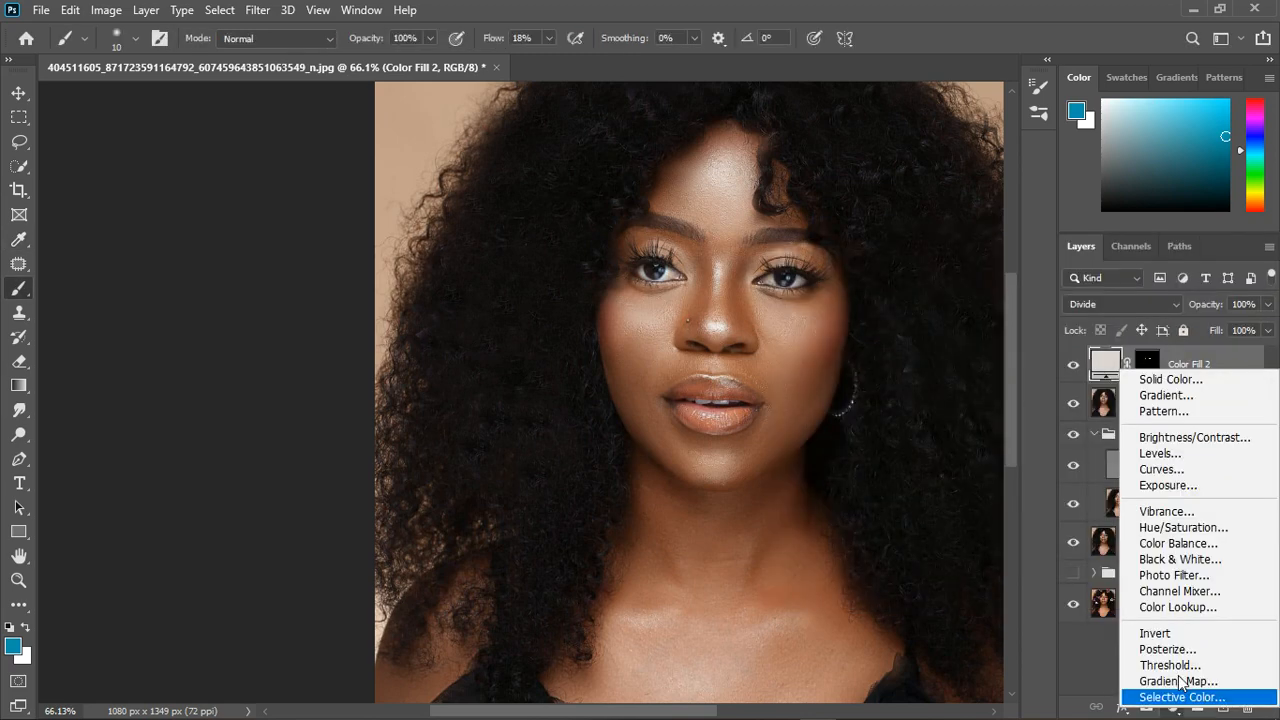
left_click(1040, 570)
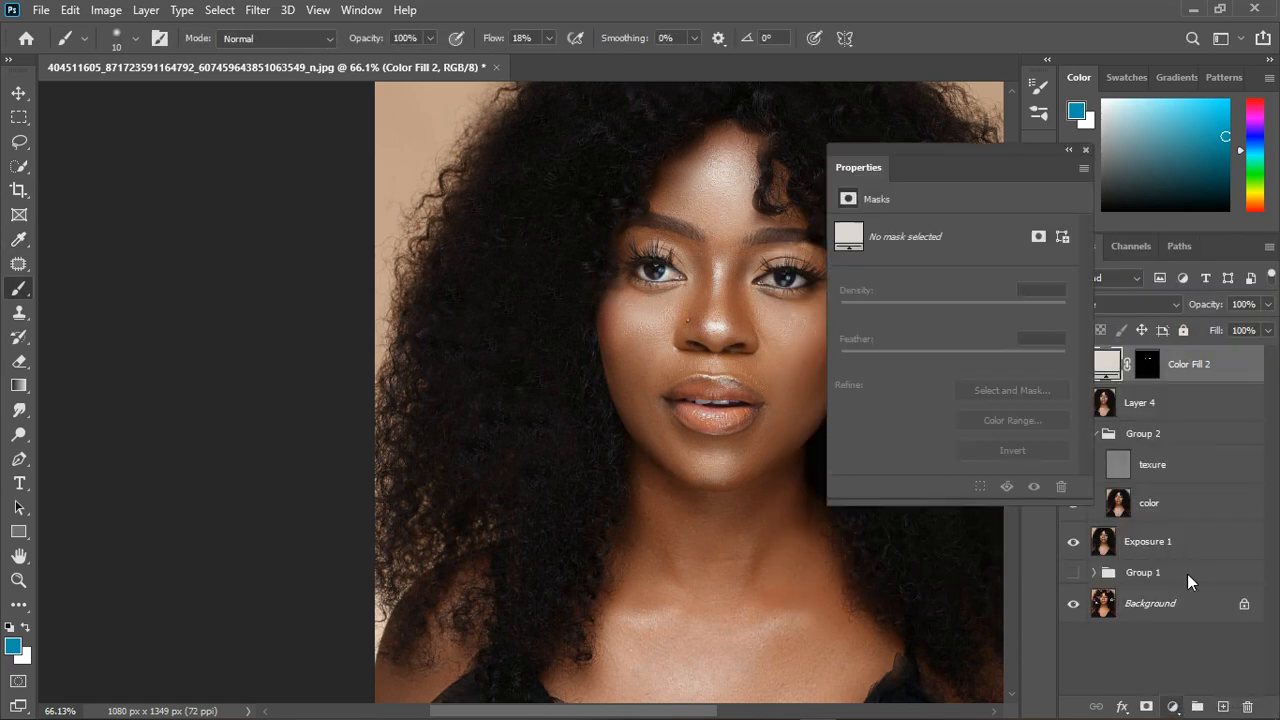
left_click(1085, 149)
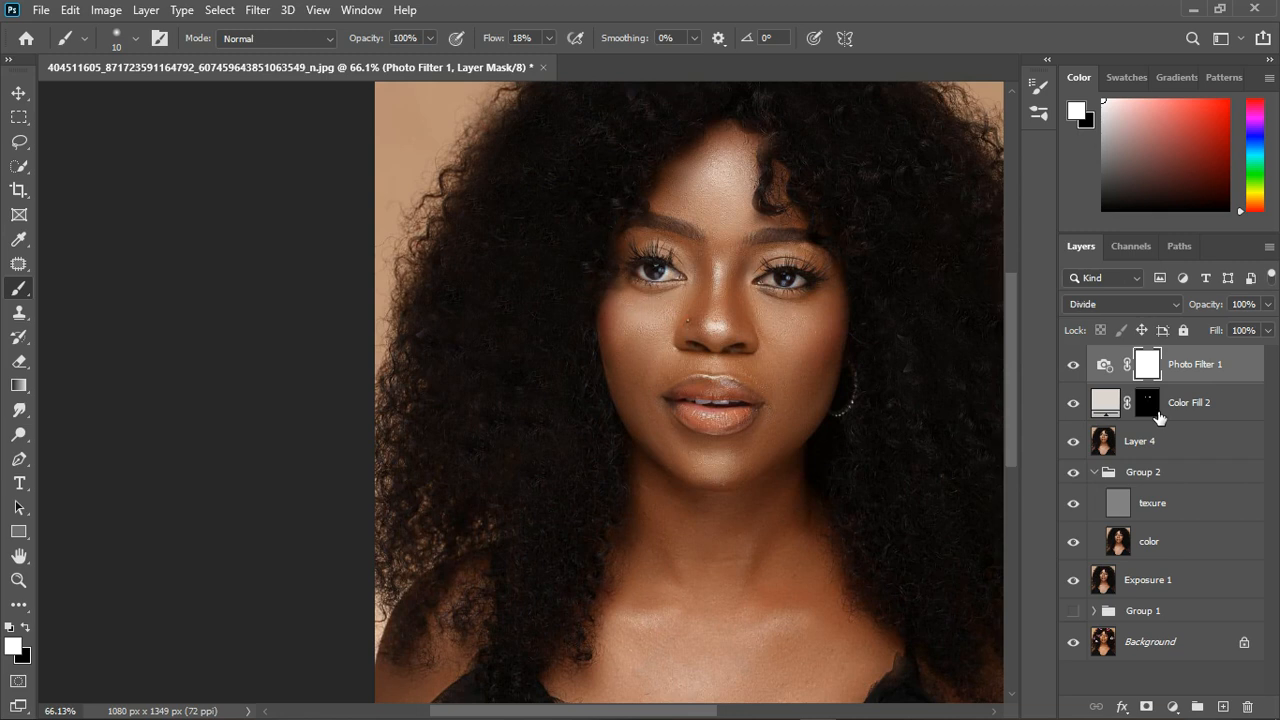
left_click(1150, 410)
left_click_drag(1158, 411, 1152, 366)
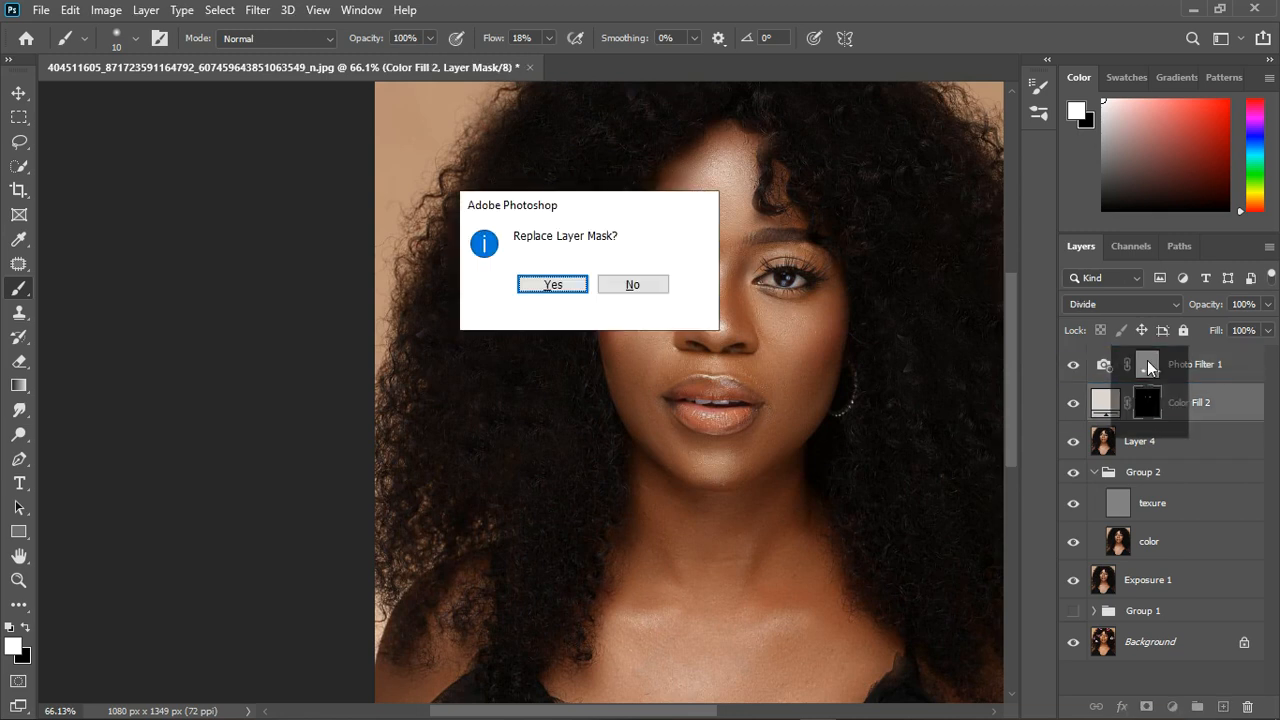
left_click(552, 285)
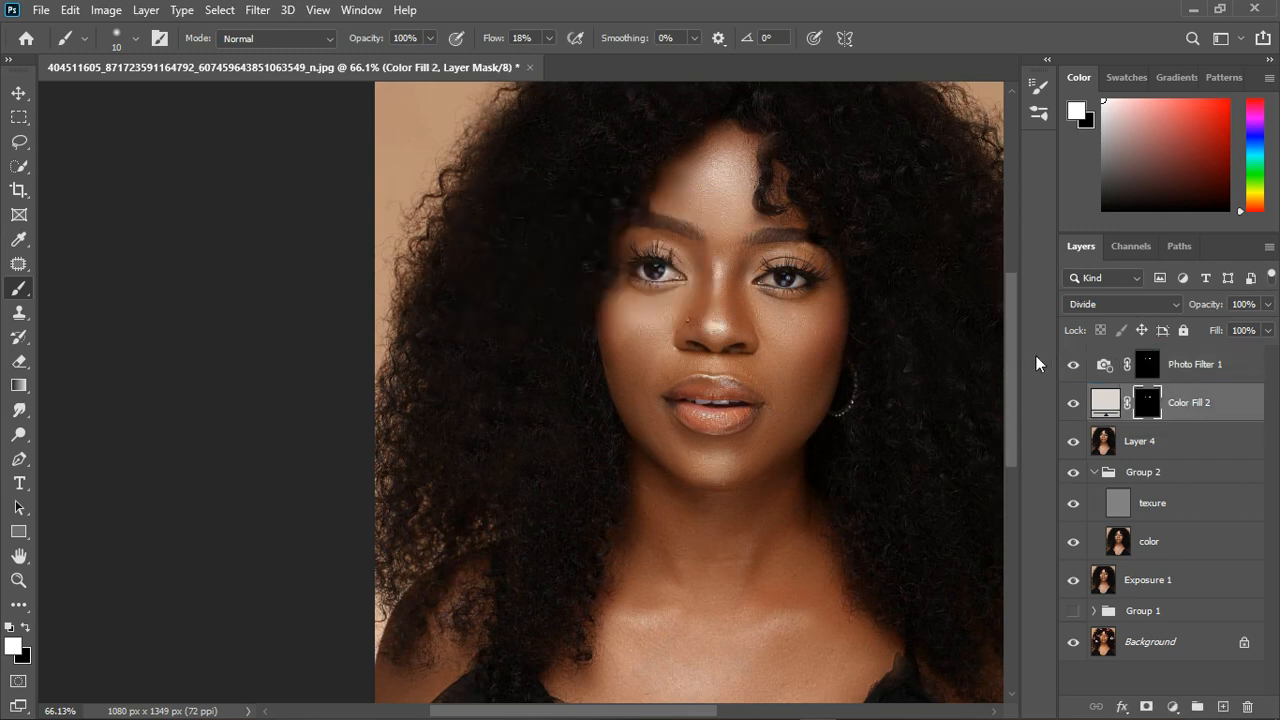
Change the Photo Filter adjustment to Cooling Filter (82) and lower its layer opacity to 43%.
double_click(1104, 364)
left_click(910, 230)
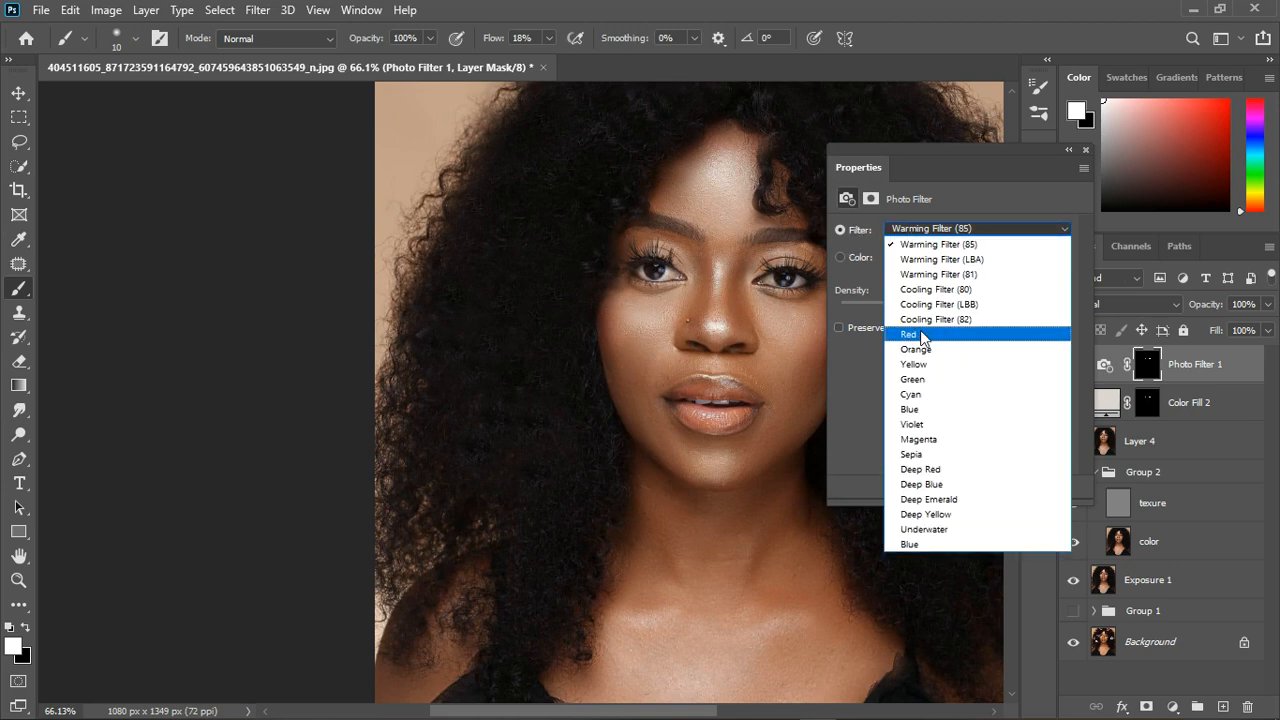
left_click(928, 318)
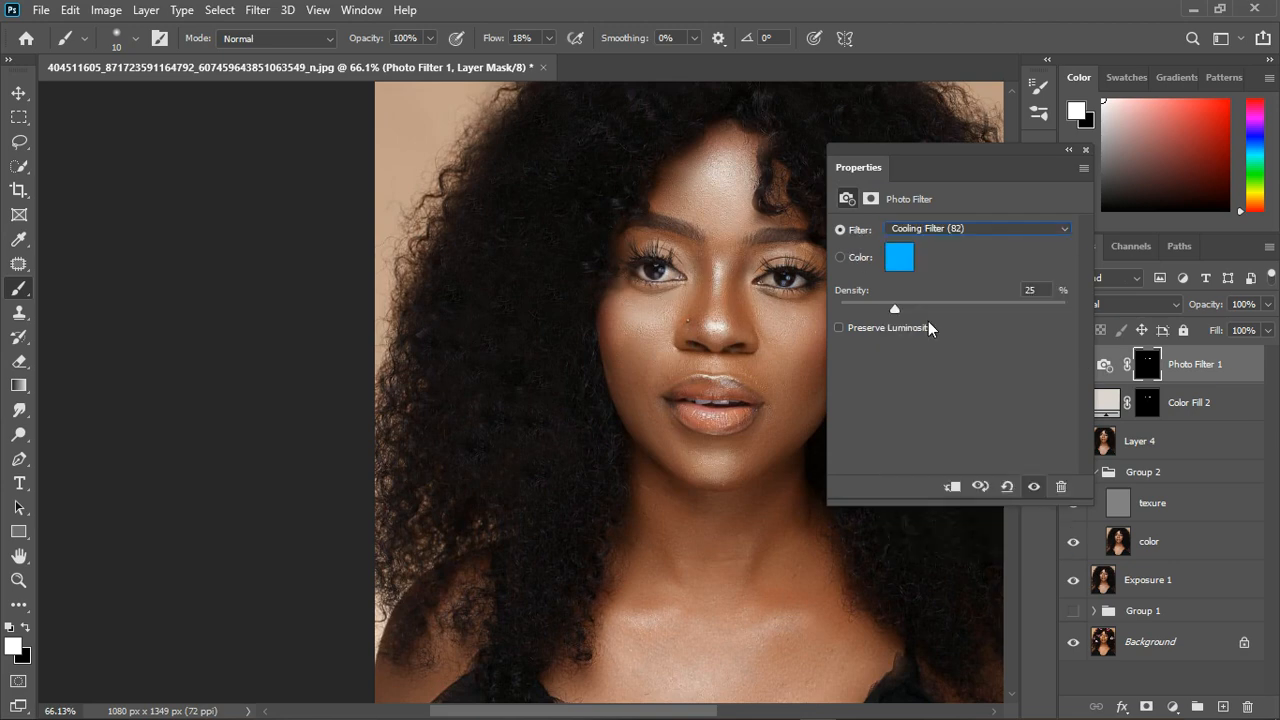
left_click(1086, 151)
key("ctrl+0")
scroll(556, 280, "up", 5)
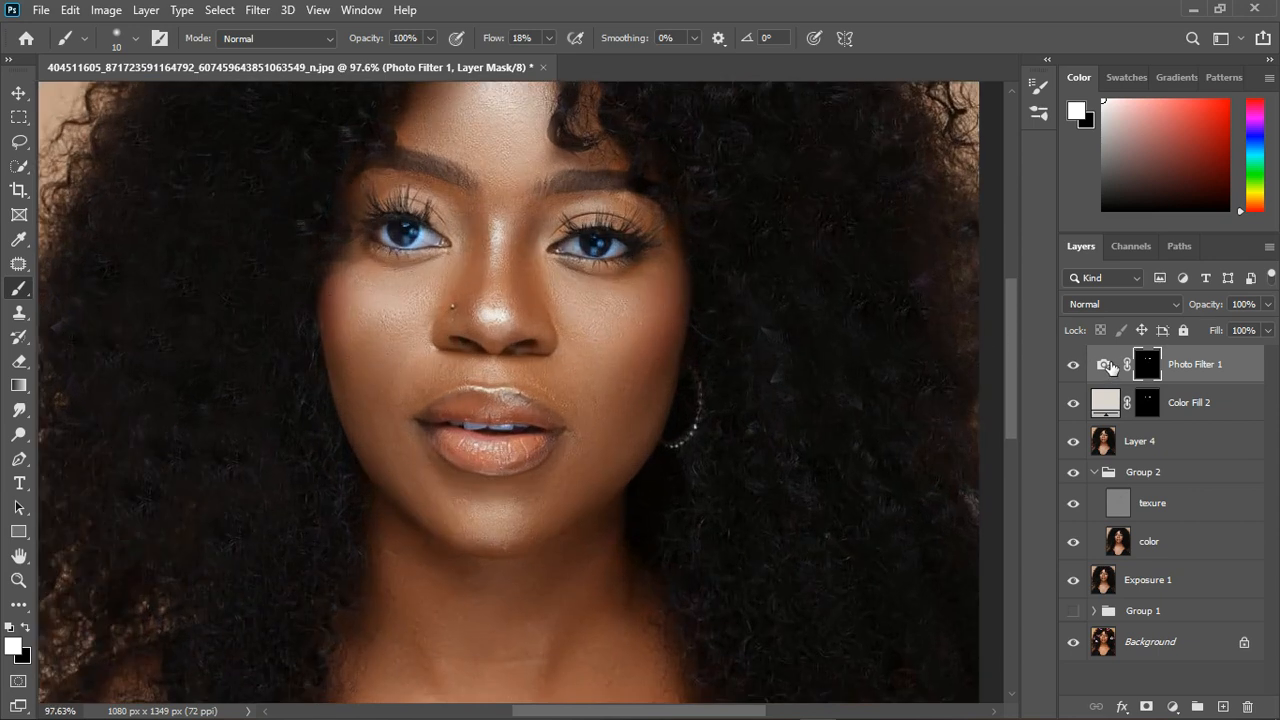
left_click(1268, 305)
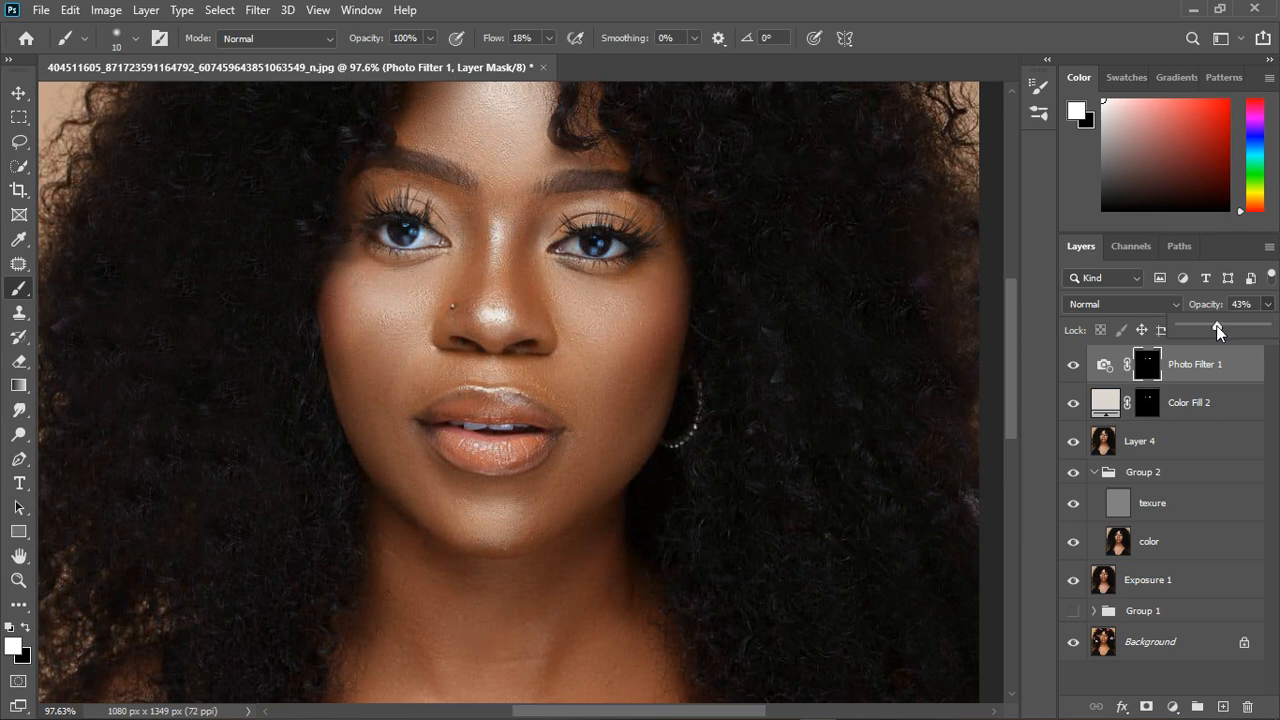
Add a Black & White adjustment on top and replace its mask with a copy of the Color Fill 2 mask.
left_click(1173, 706)
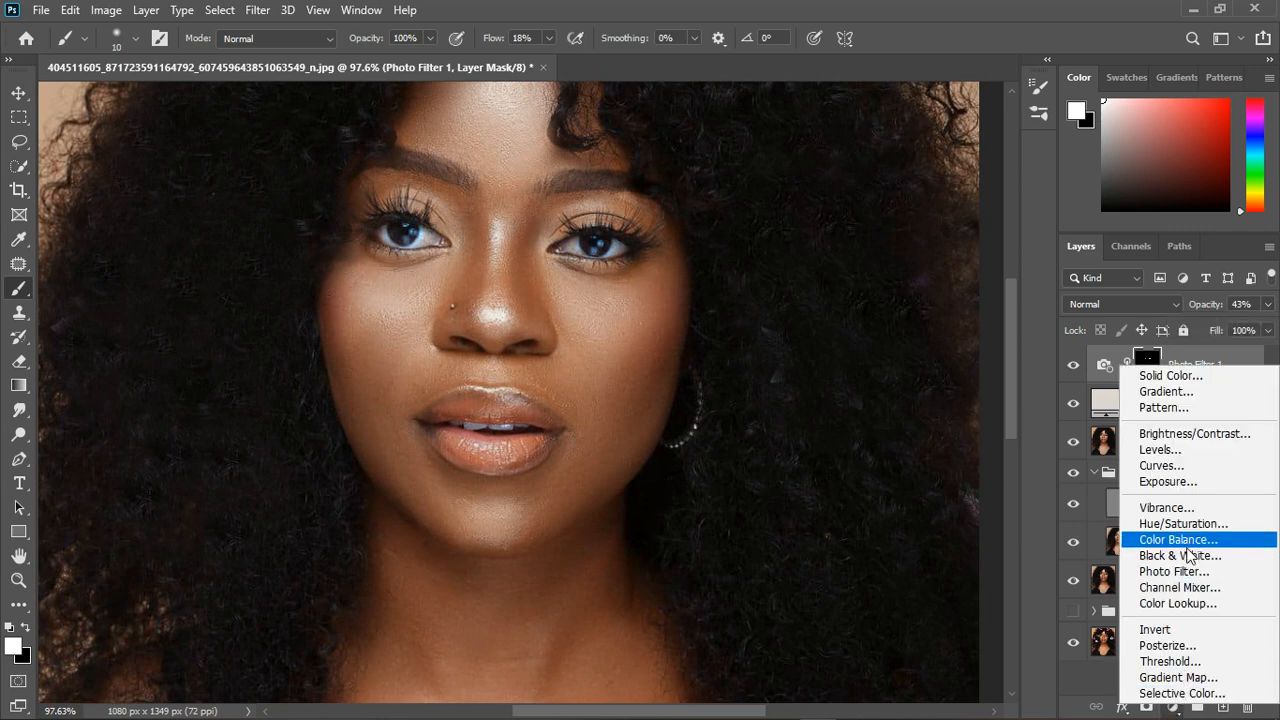
left_click(1182, 555)
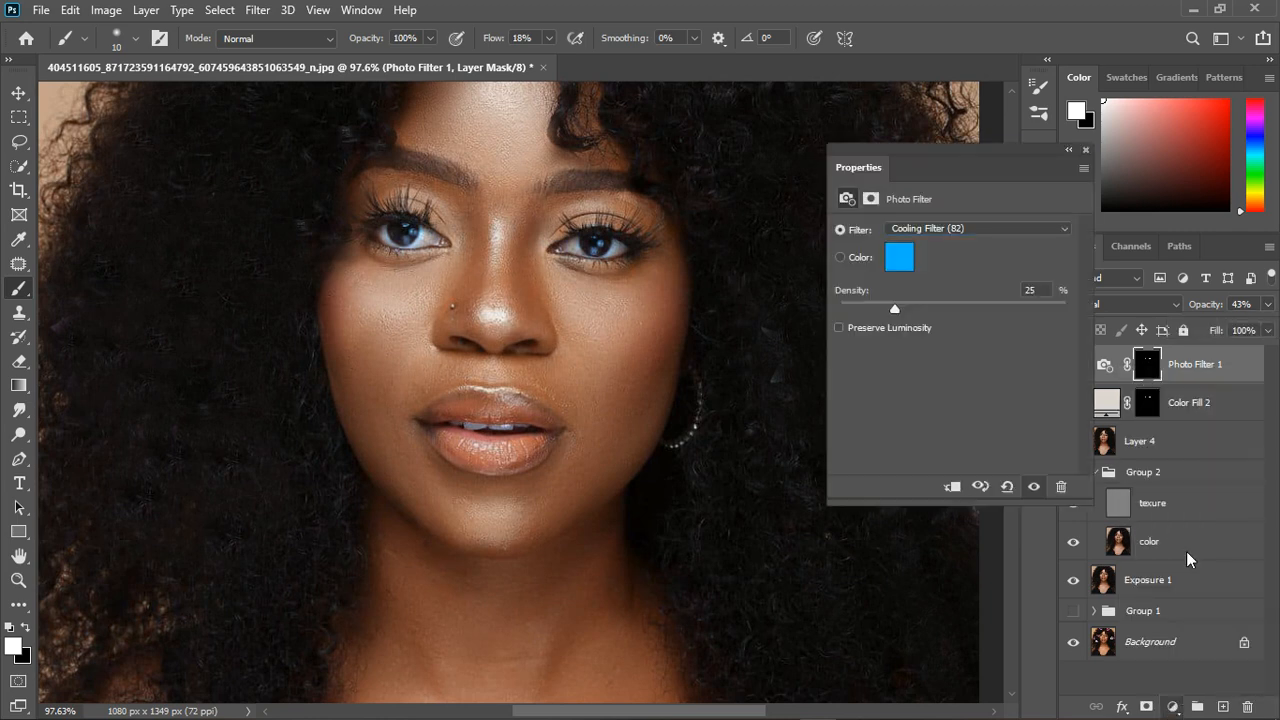
left_click(1086, 150)
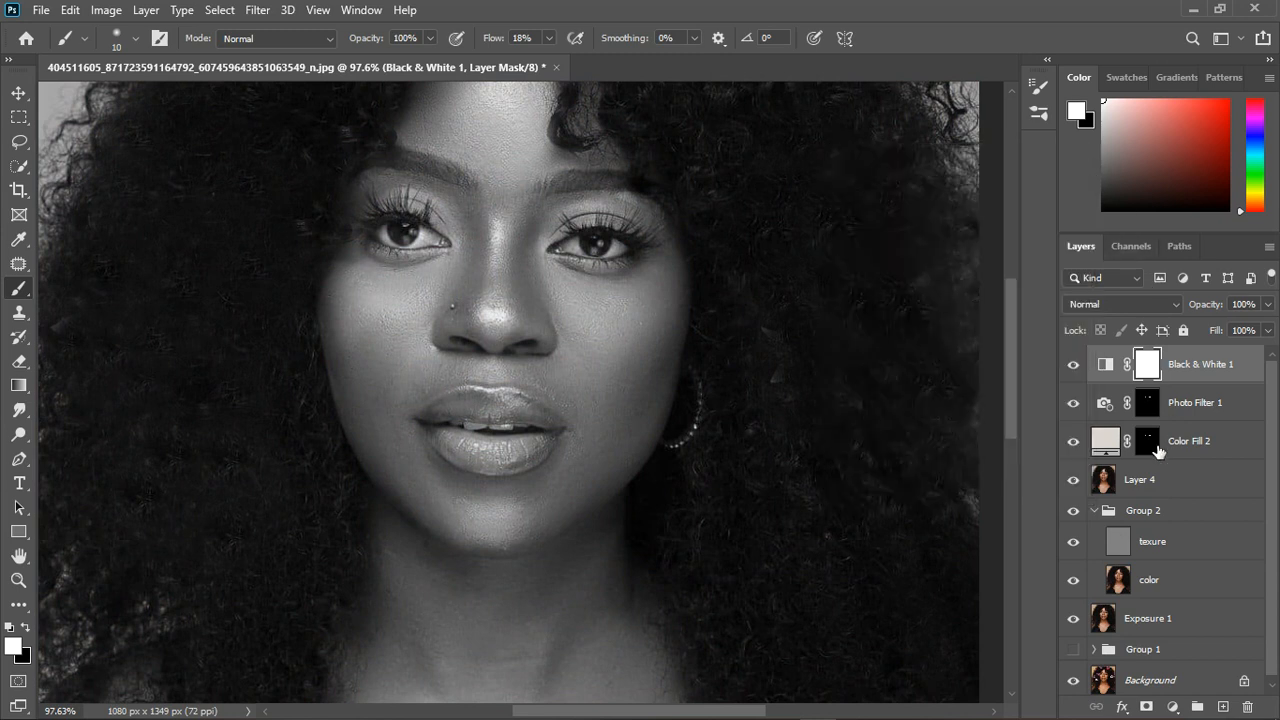
left_click_drag(1155, 451, 1153, 372)
left_click(553, 285)
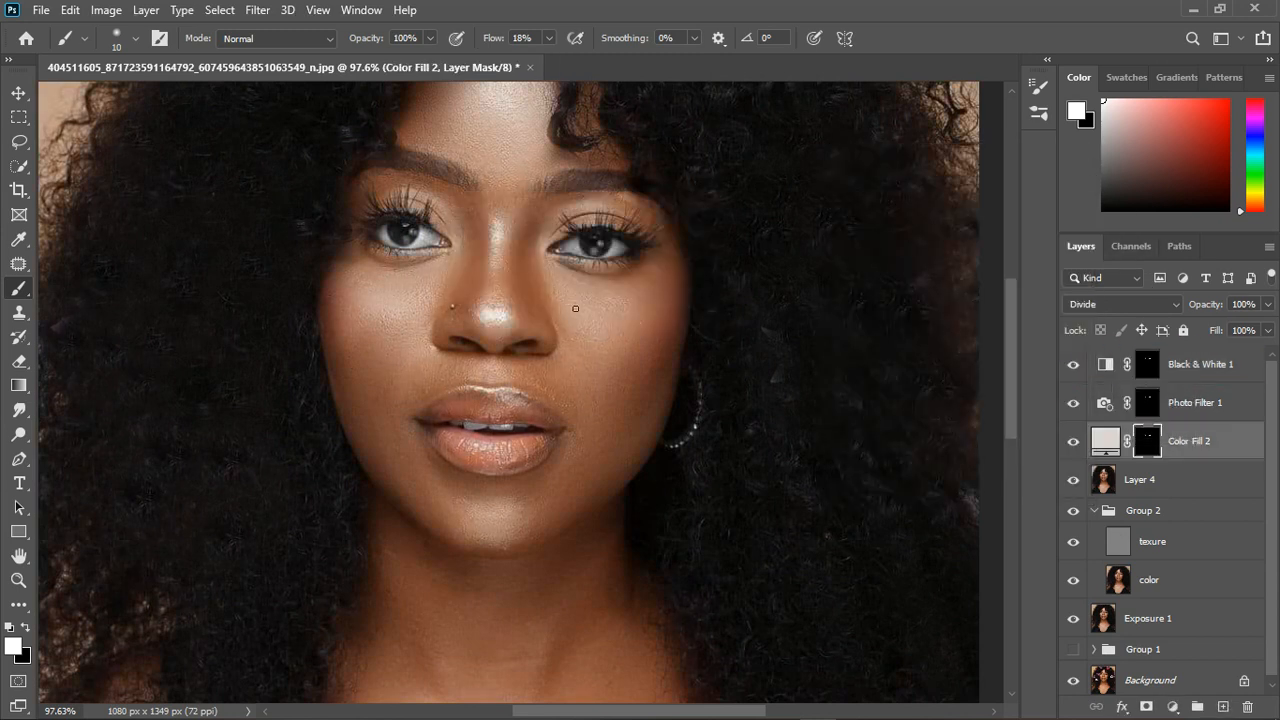
Raise the Photo Filter 1 density to 35% and its layer opacity to 84%.
scroll(575, 308, "down", 4)
scroll(569, 330, "up", 4)
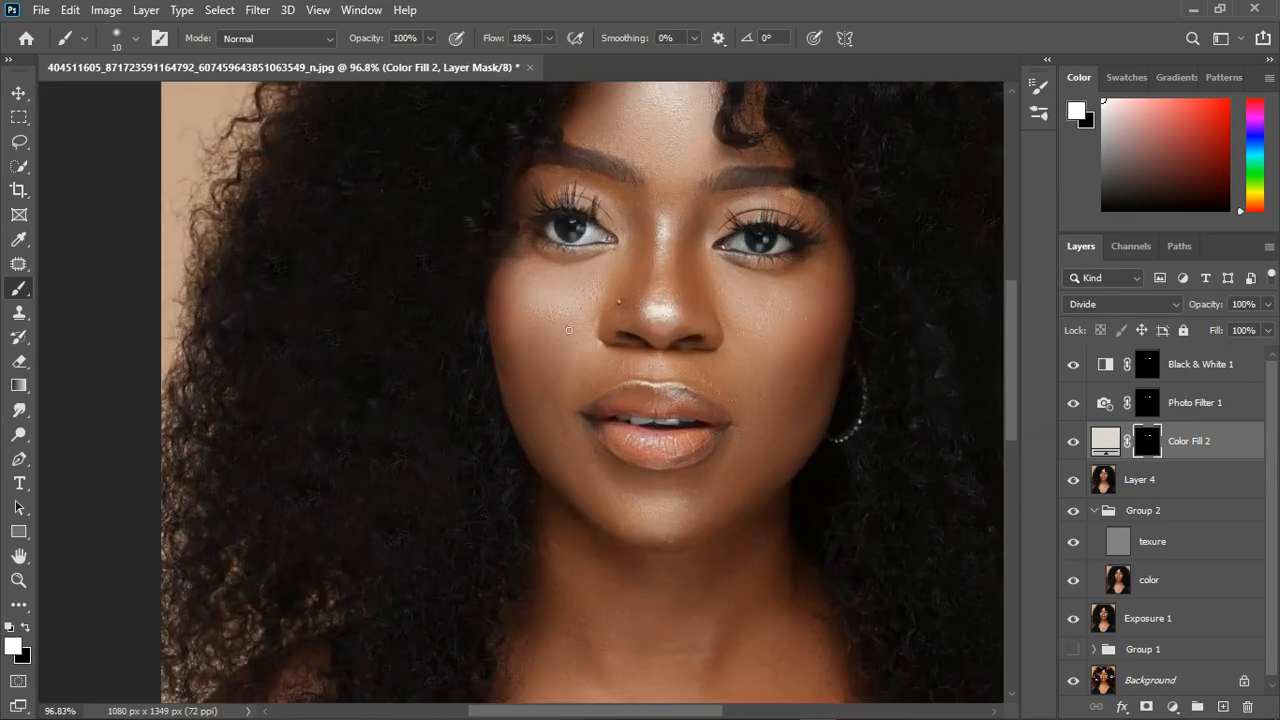
double_click(1113, 409)
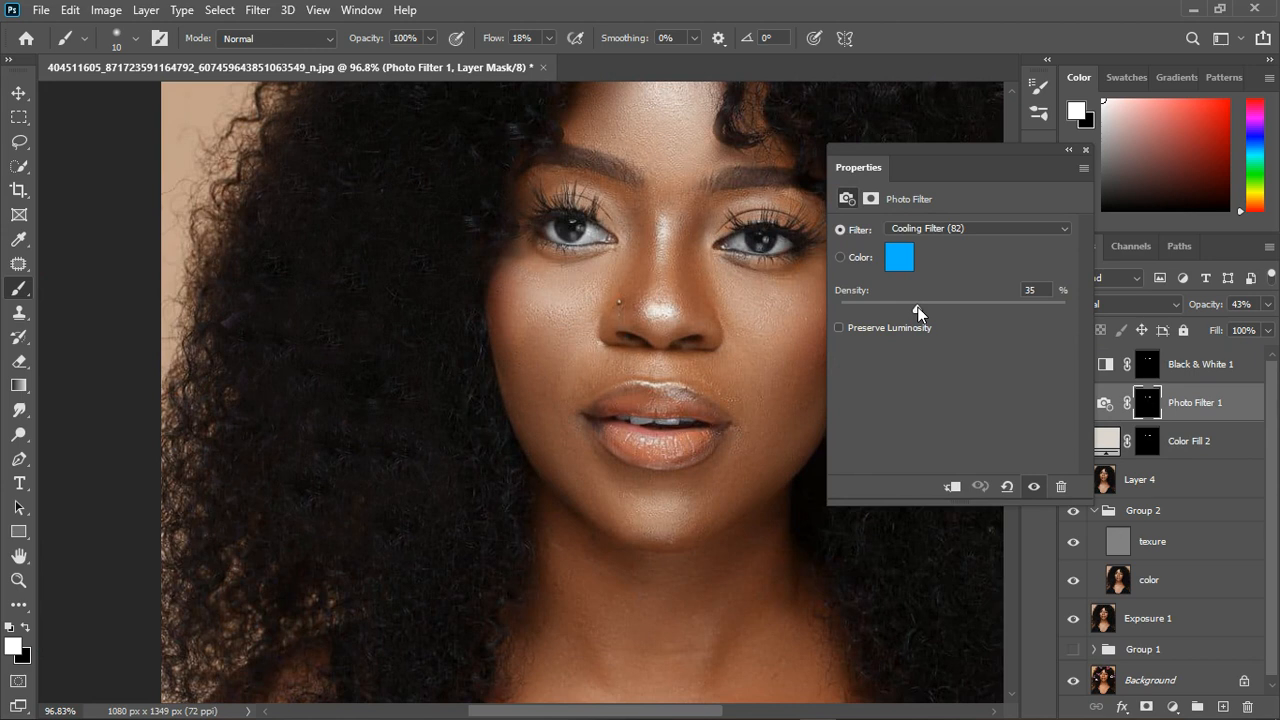
left_click(1069, 151)
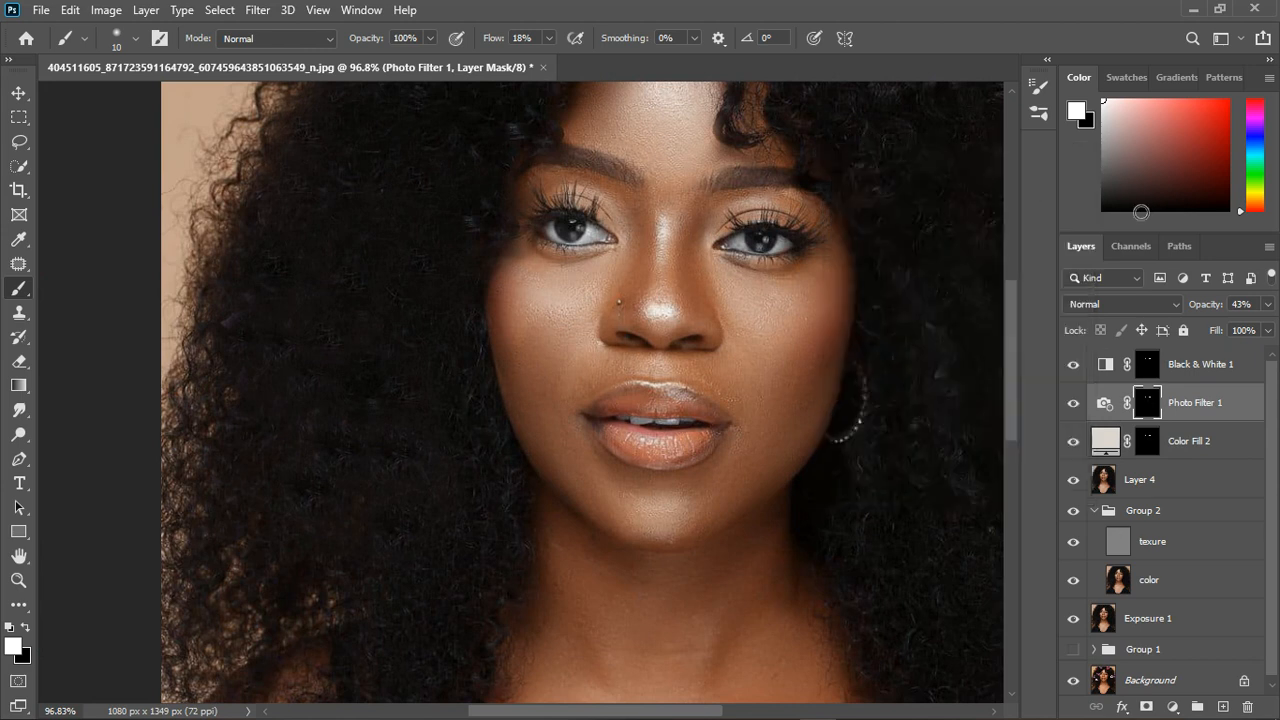
left_click(1269, 304)
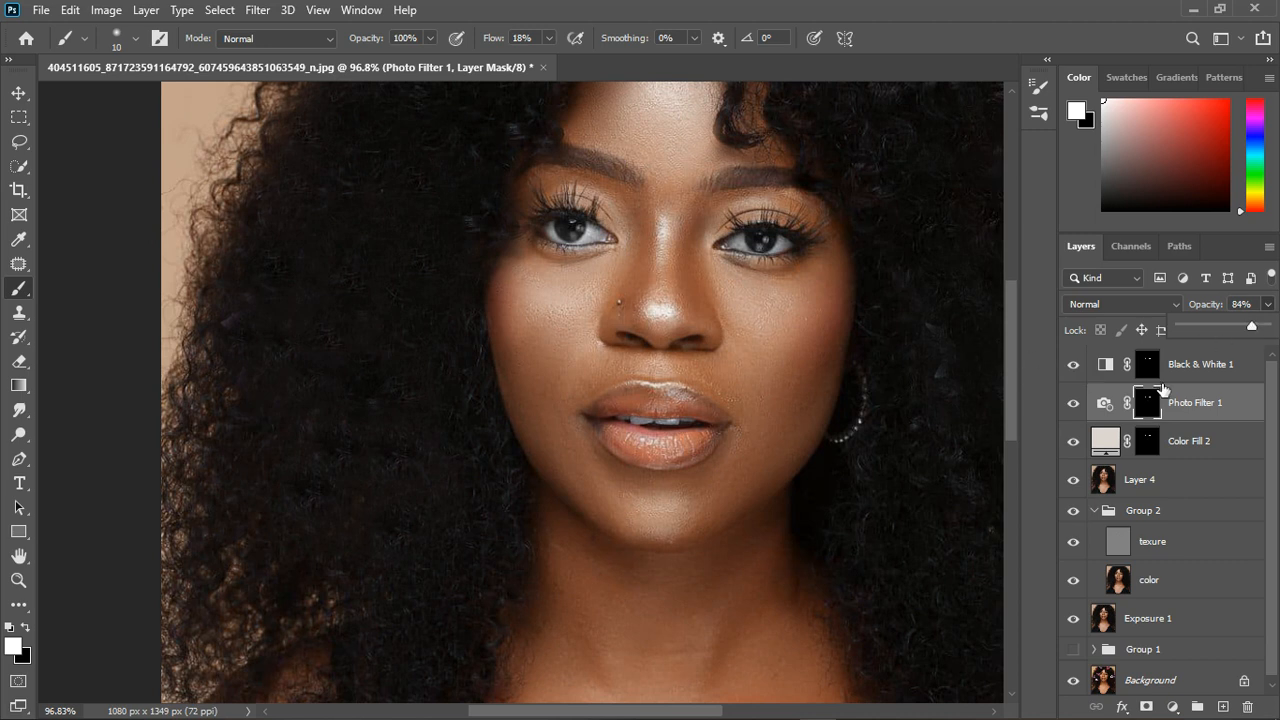
Lower the Black & White 1 layer's opacity to 48% and check the whole portrait.
left_click(1222, 444)
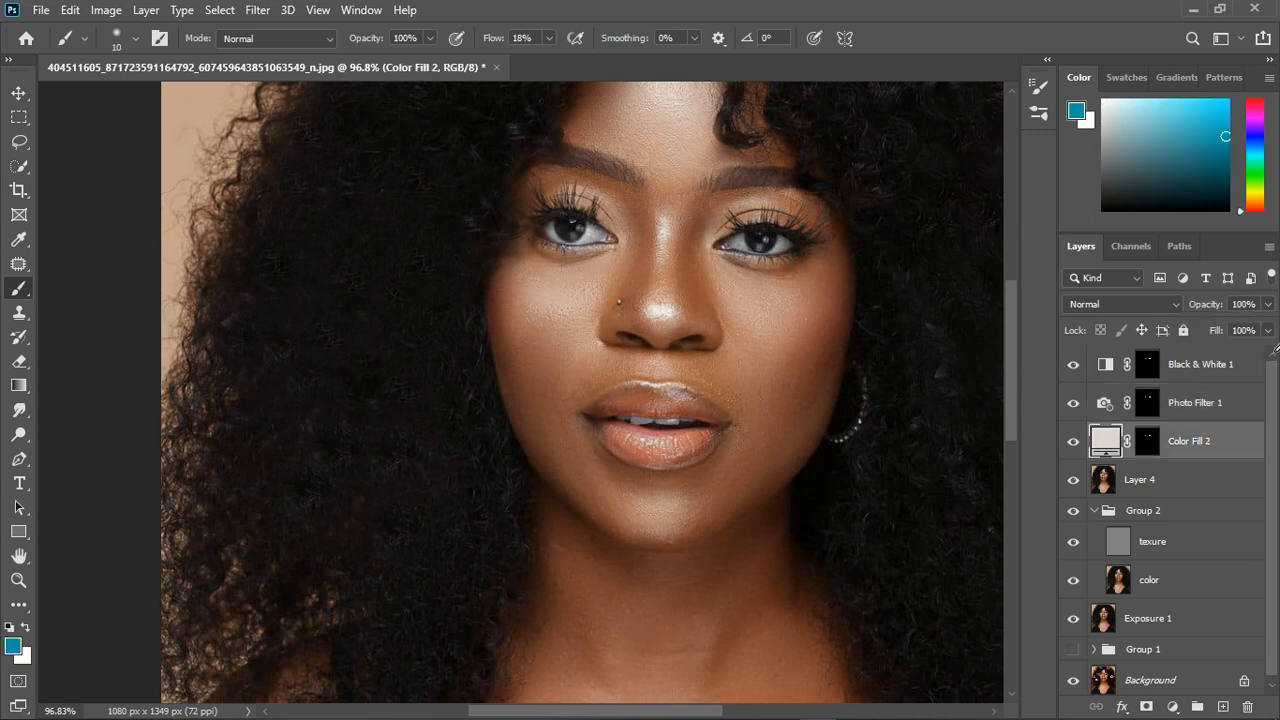
left_click(1147, 364)
left_click(1268, 304)
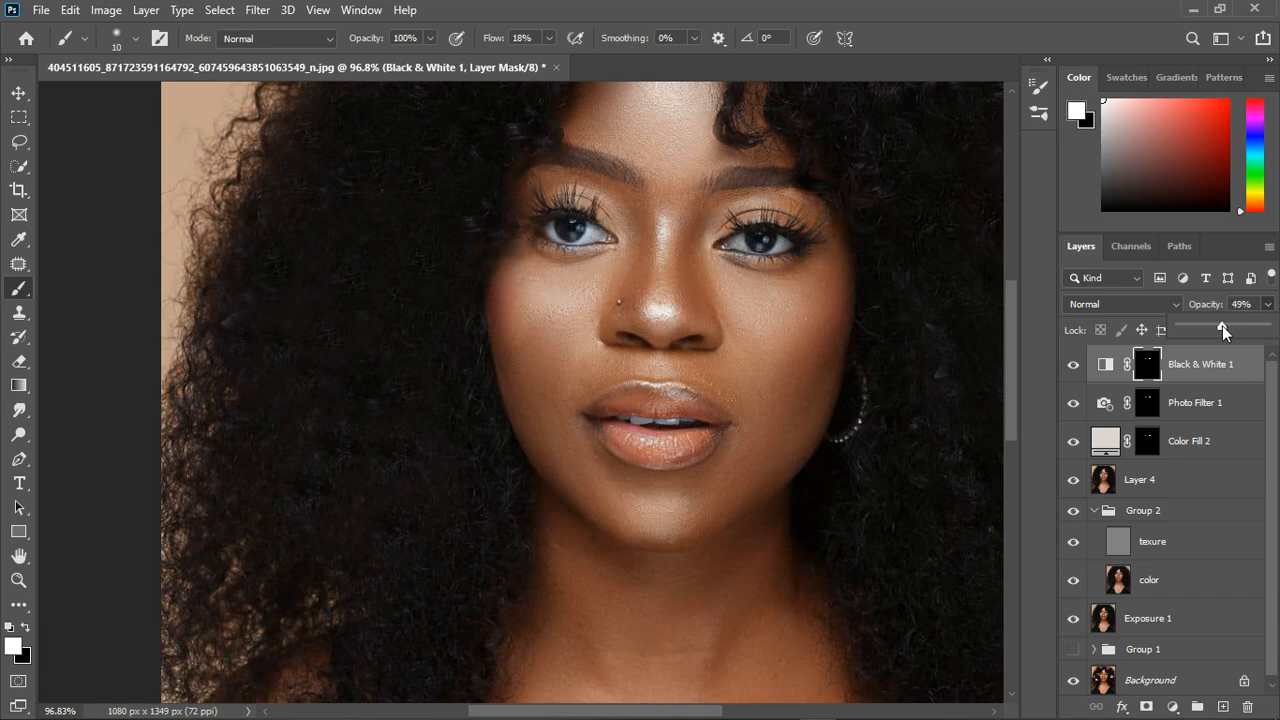
scroll(545, 345, "down", 3)
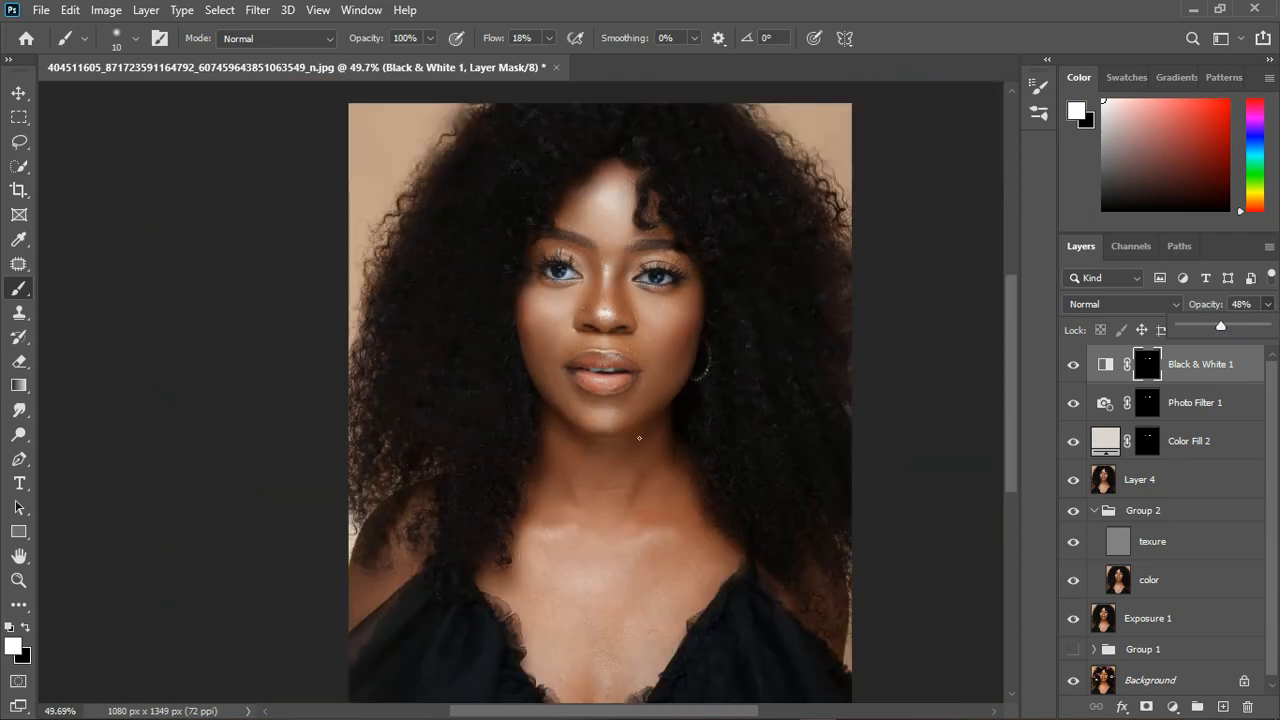
Group the Black & White 1, Photo Filter 1 and Color Fill 2 layers together.
scroll(618, 437, "up", 2)
scroll(618, 437, "down", 1)
left_click(1203, 412, "ctrl")
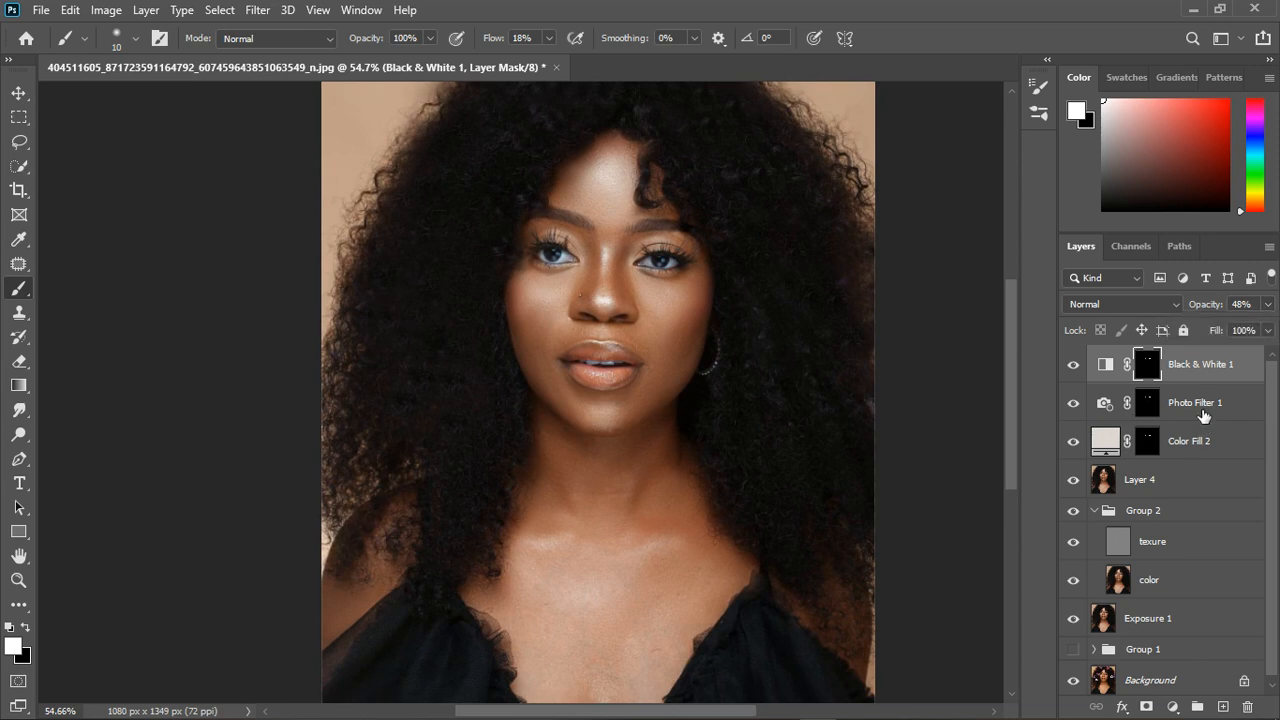
left_click(1212, 450, "ctrl")
left_click(1199, 708)
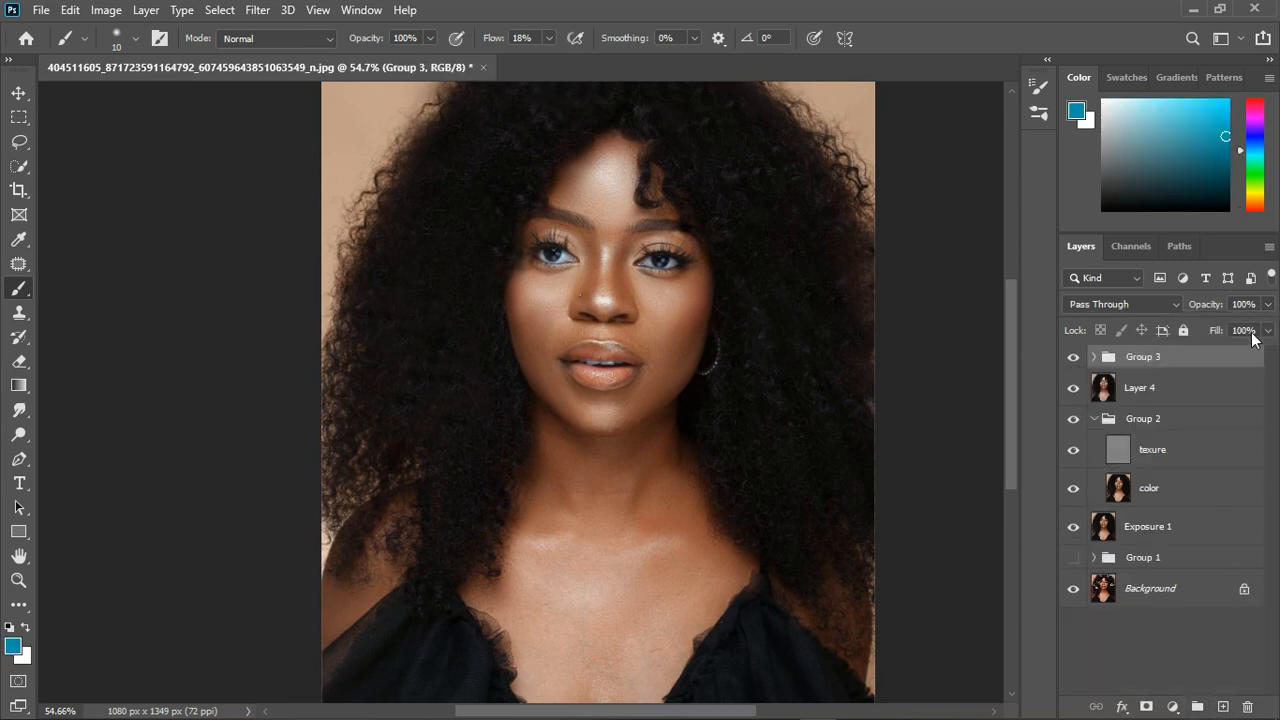
Lower the new adjustment group's opacity to 68% and toggle its visibility to compare the eyes and teeth.
left_click(1267, 306)
left_click(1075, 358)
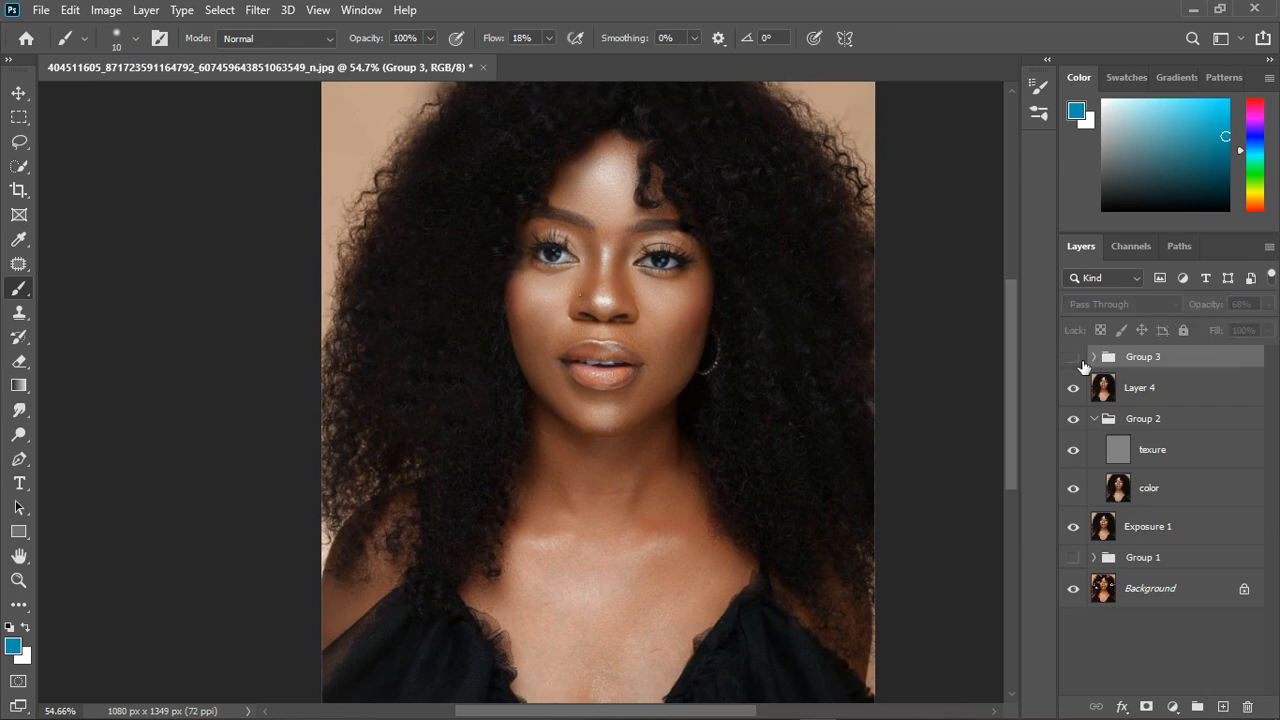
left_click(1075, 358)
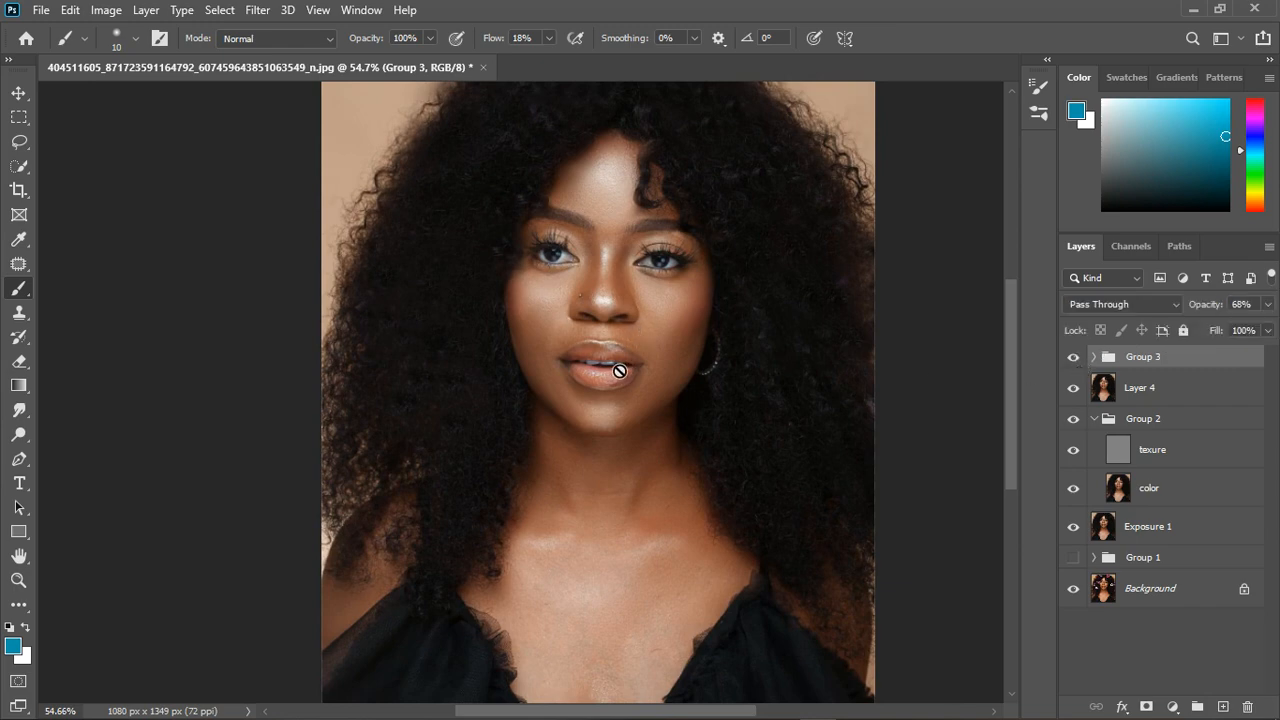
scroll(619, 371, "up", 2)
scroll(640, 385, "down", 3)
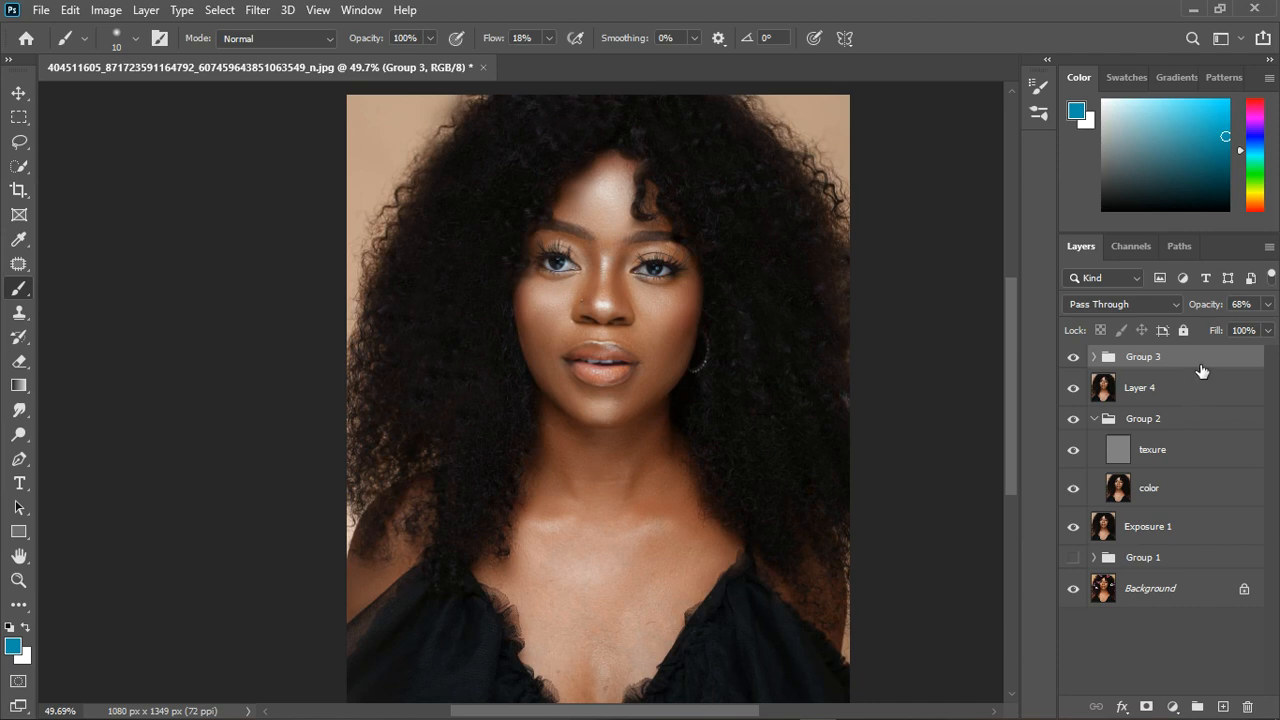
Stamp all visible layers into a new top layer and open it in the Liquify filter.
key("ctrl+shift+alt+e")
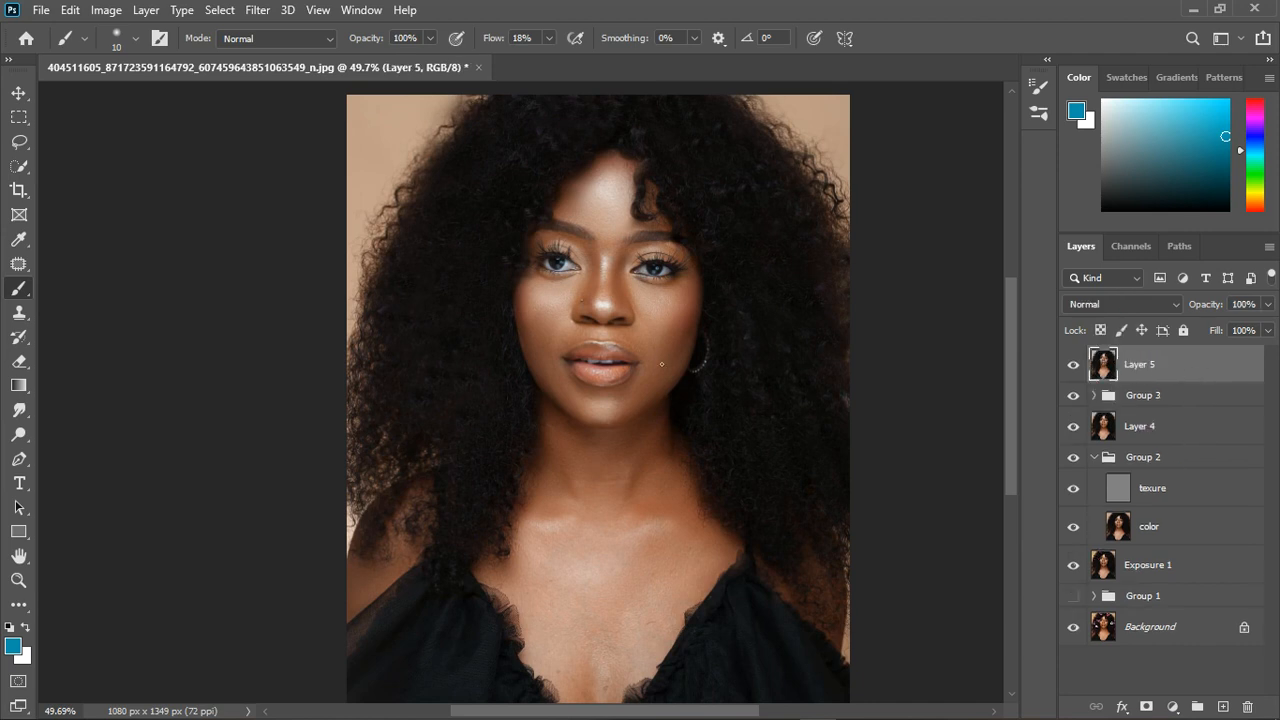
scroll(608, 360, "up", 3)
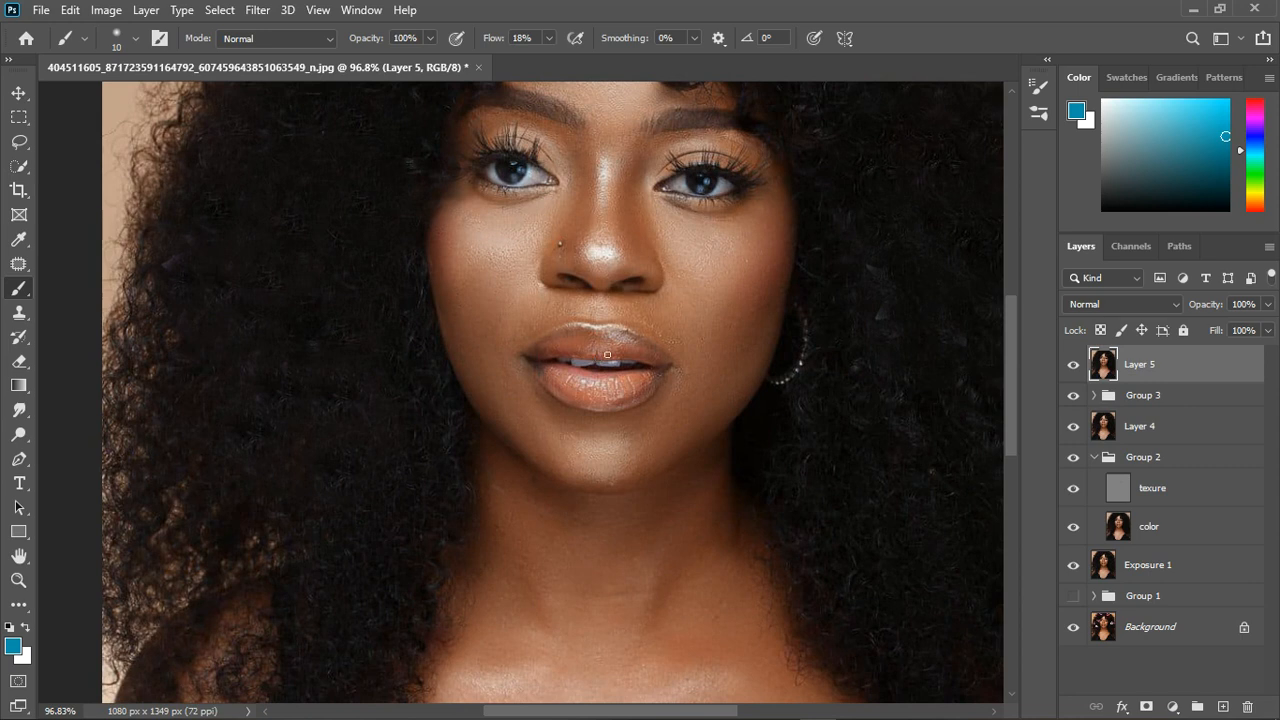
left_click(257, 10)
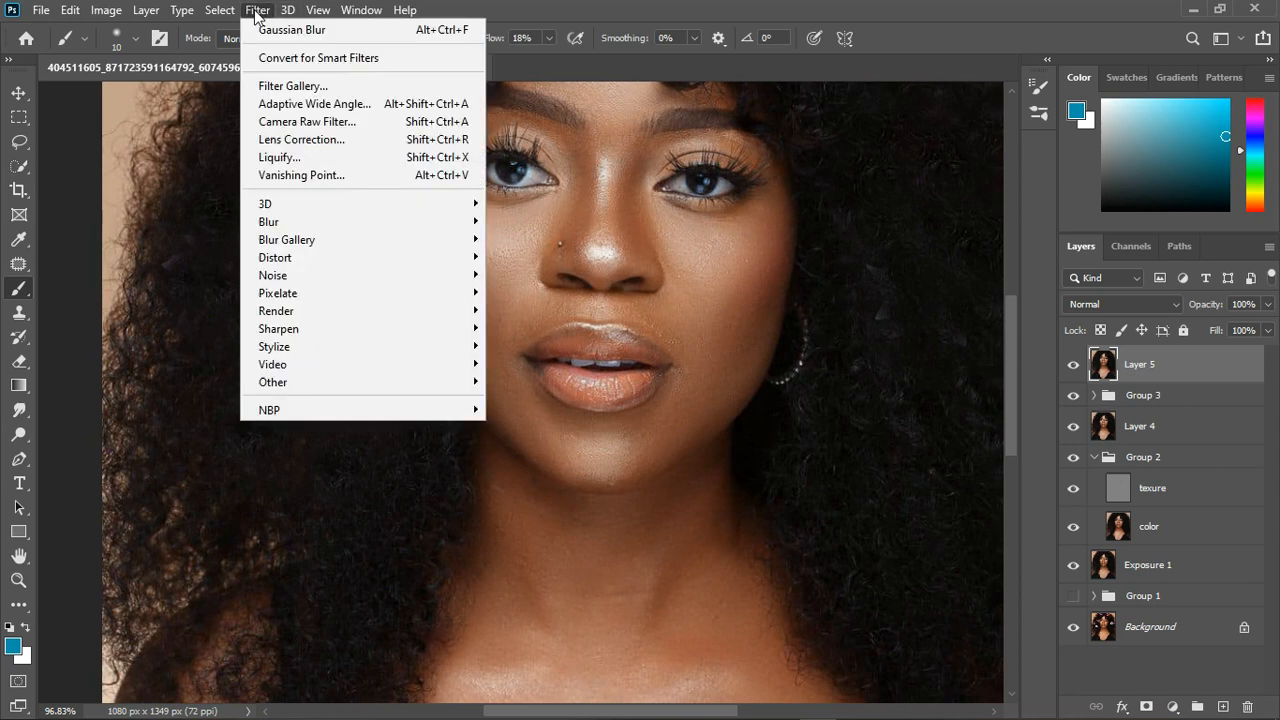
left_click(303, 158)
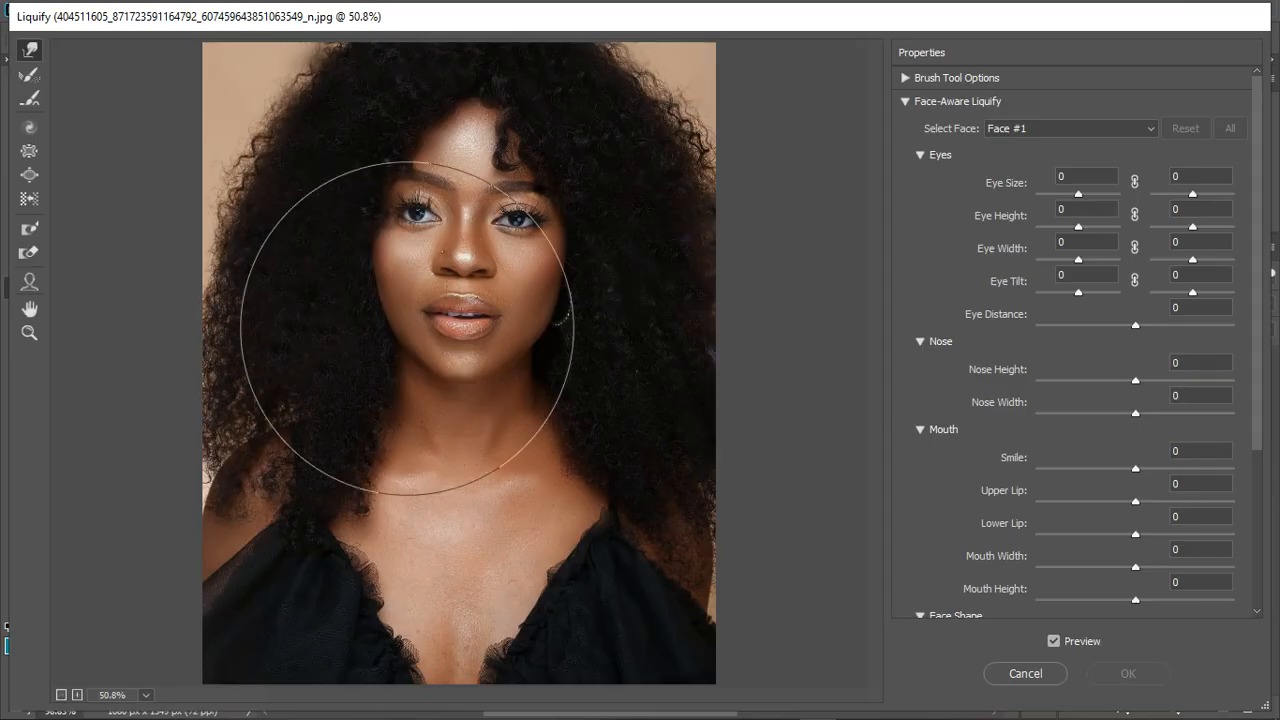
Enlarge the Liquify brush to cover the whole face and rotate the head slightly with the Twirl Clockwise tool.
scroll(471, 306, "up", 3)
scroll(466, 282, "up", 2)
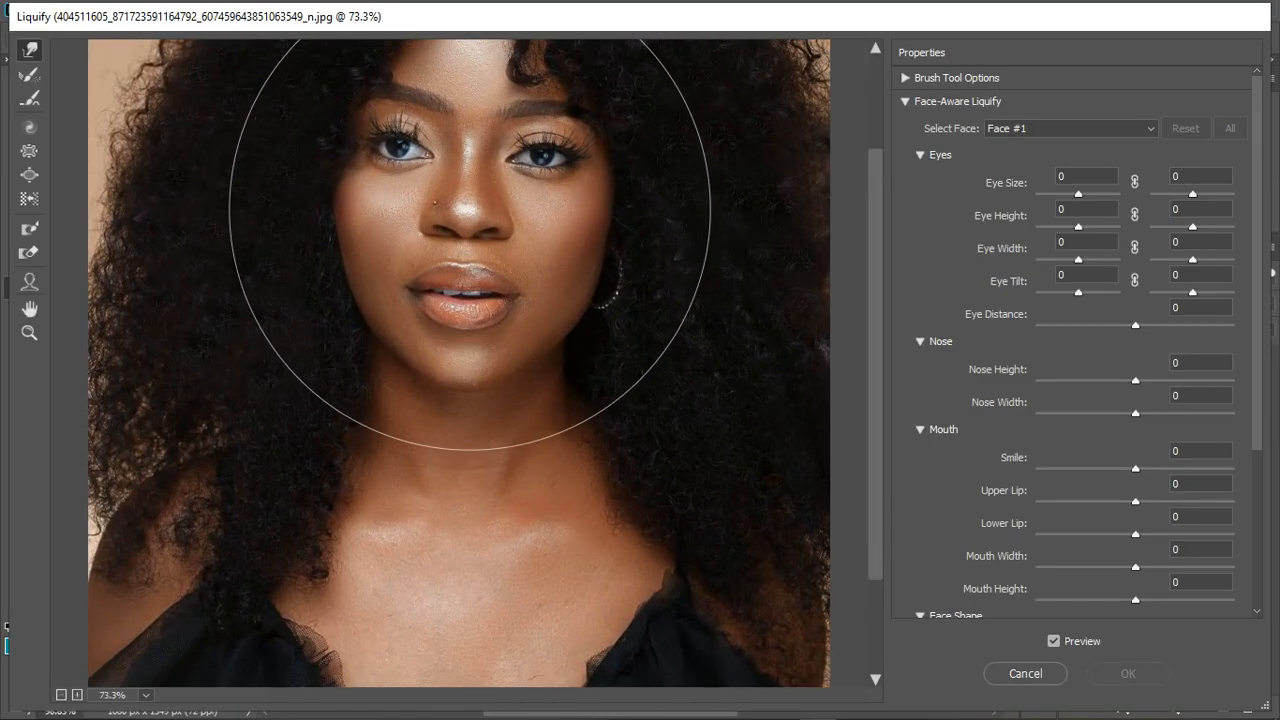
scroll(406, 243, "down", 5)
scroll(470, 294, "down", 1)
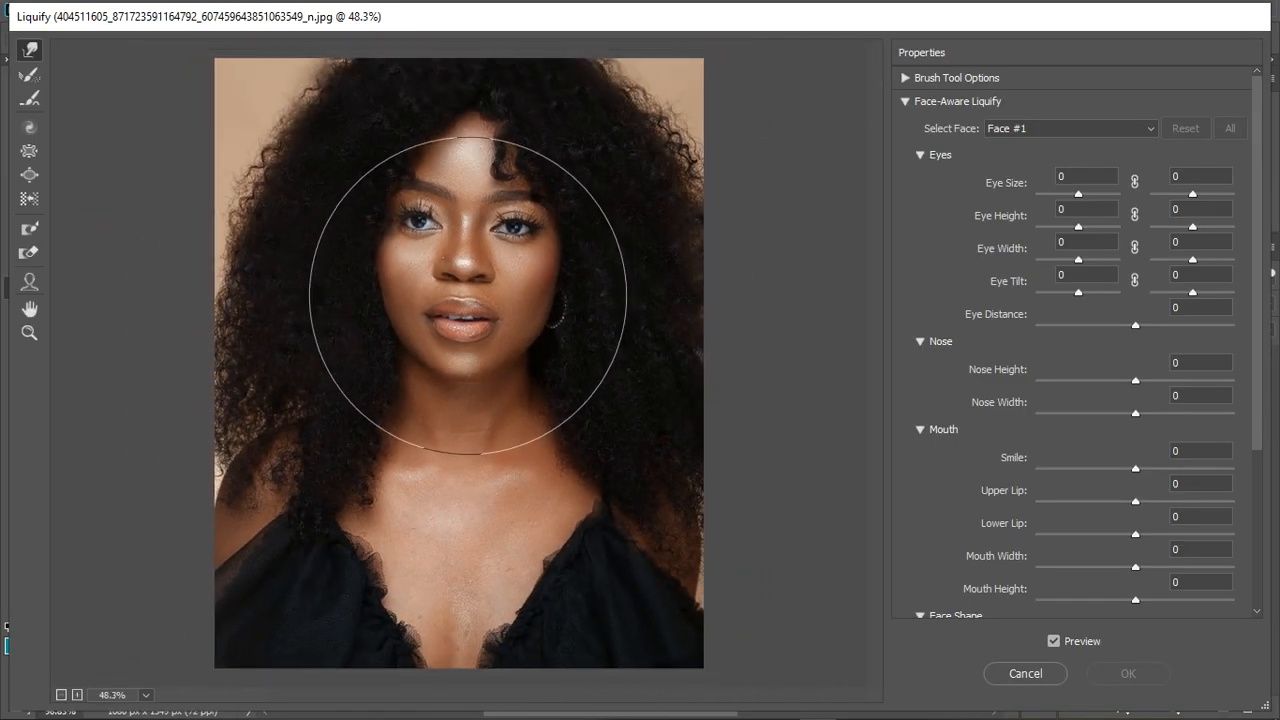
key("]")
key("]")
key("]")
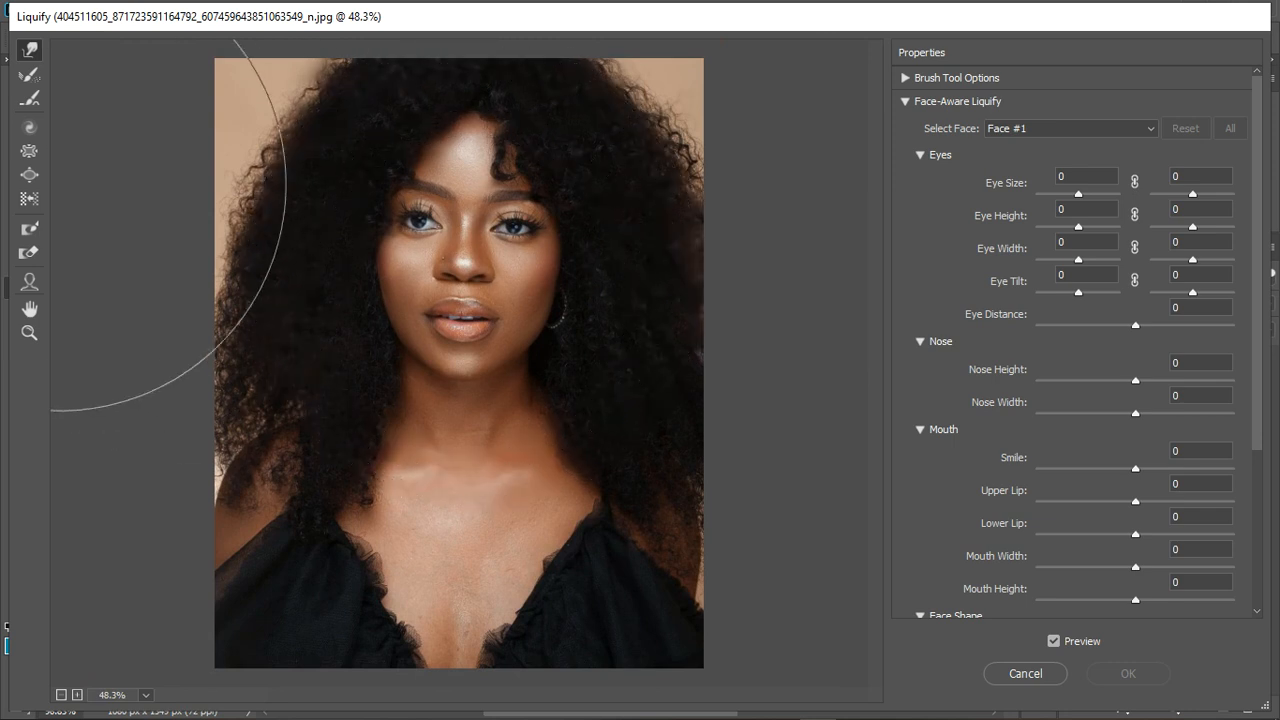
left_click(30, 134)
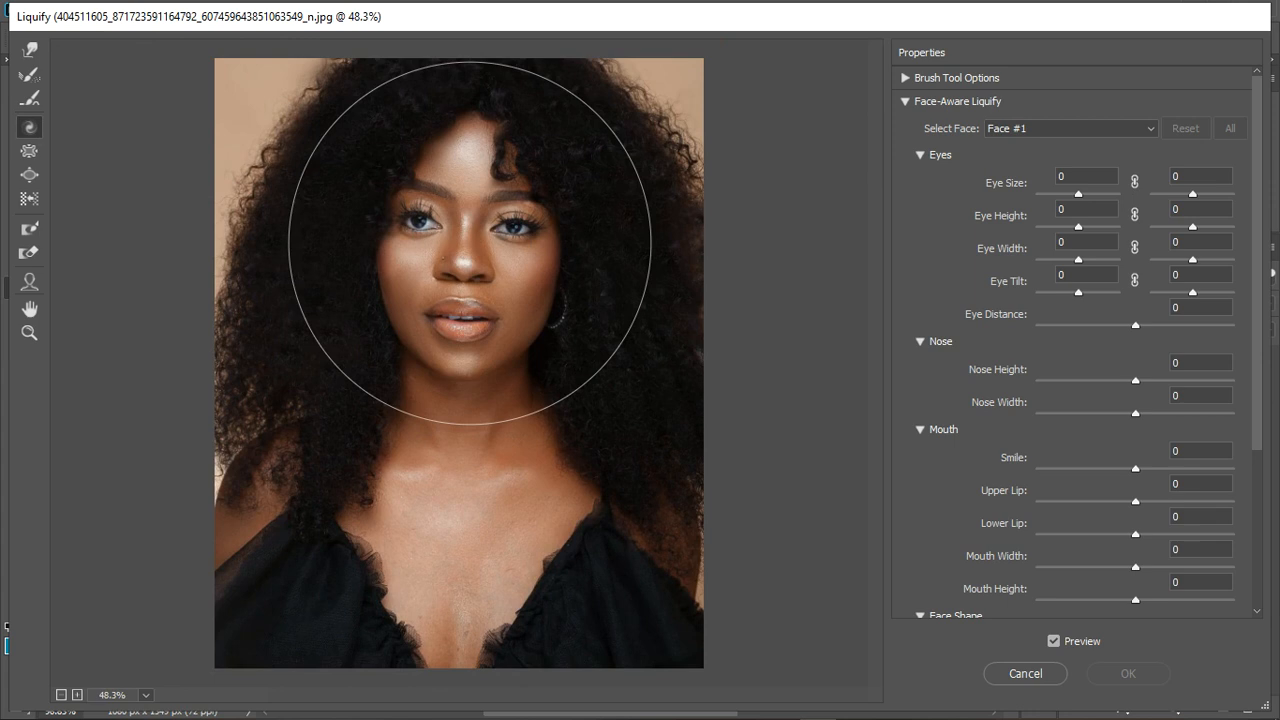
left_click(470, 243)
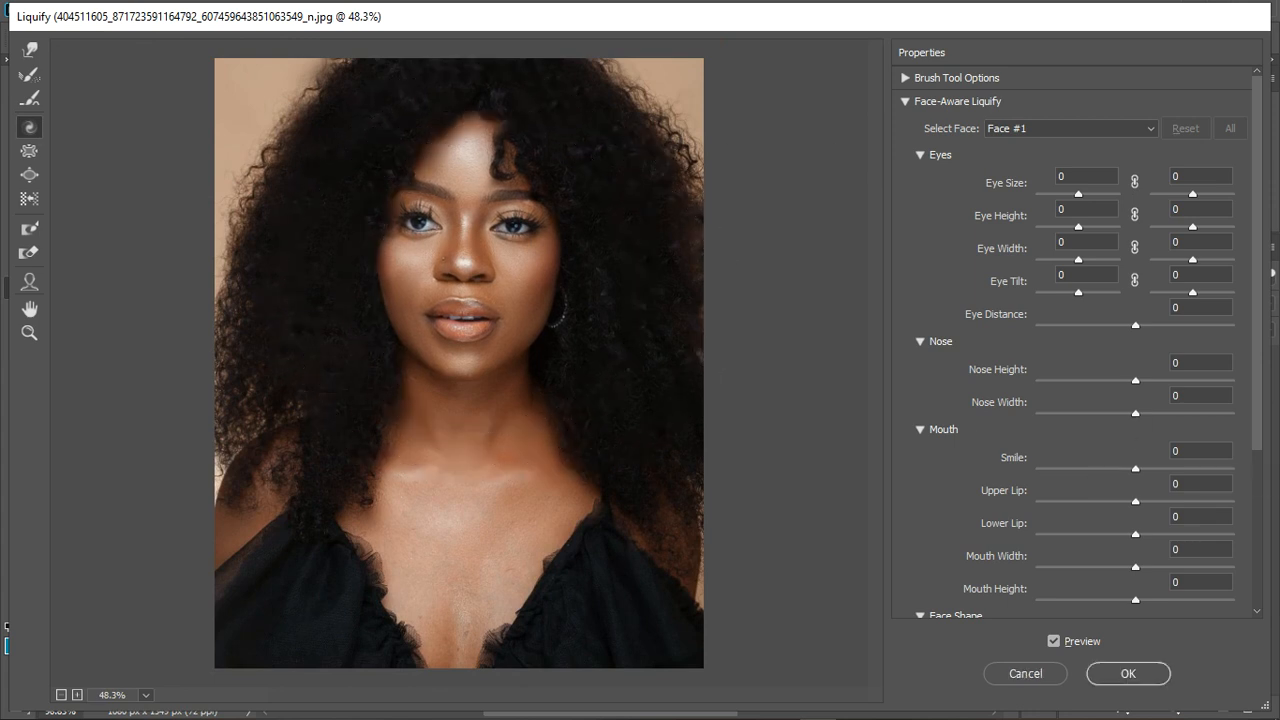
Toggle the Liquify preview to compare the face with and without the twirl.
key("ctrl+plus")
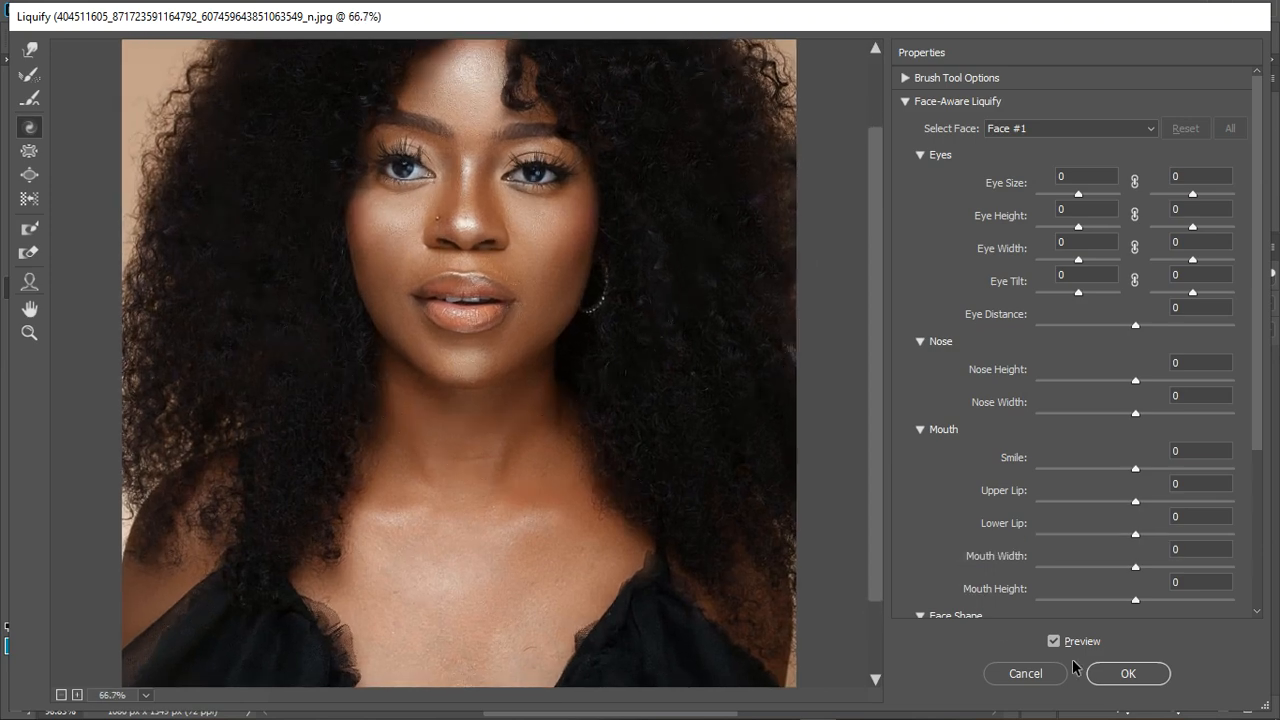
left_click(1054, 643)
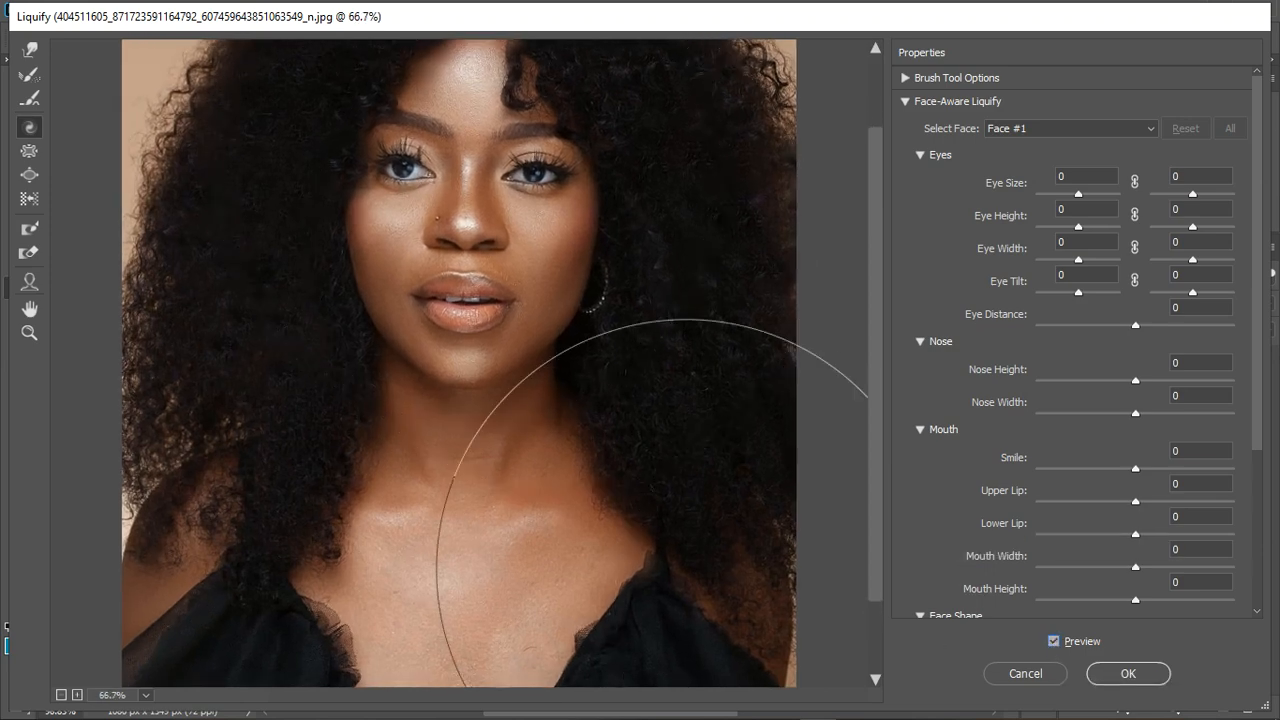
scroll(510, 480, "down", 3)
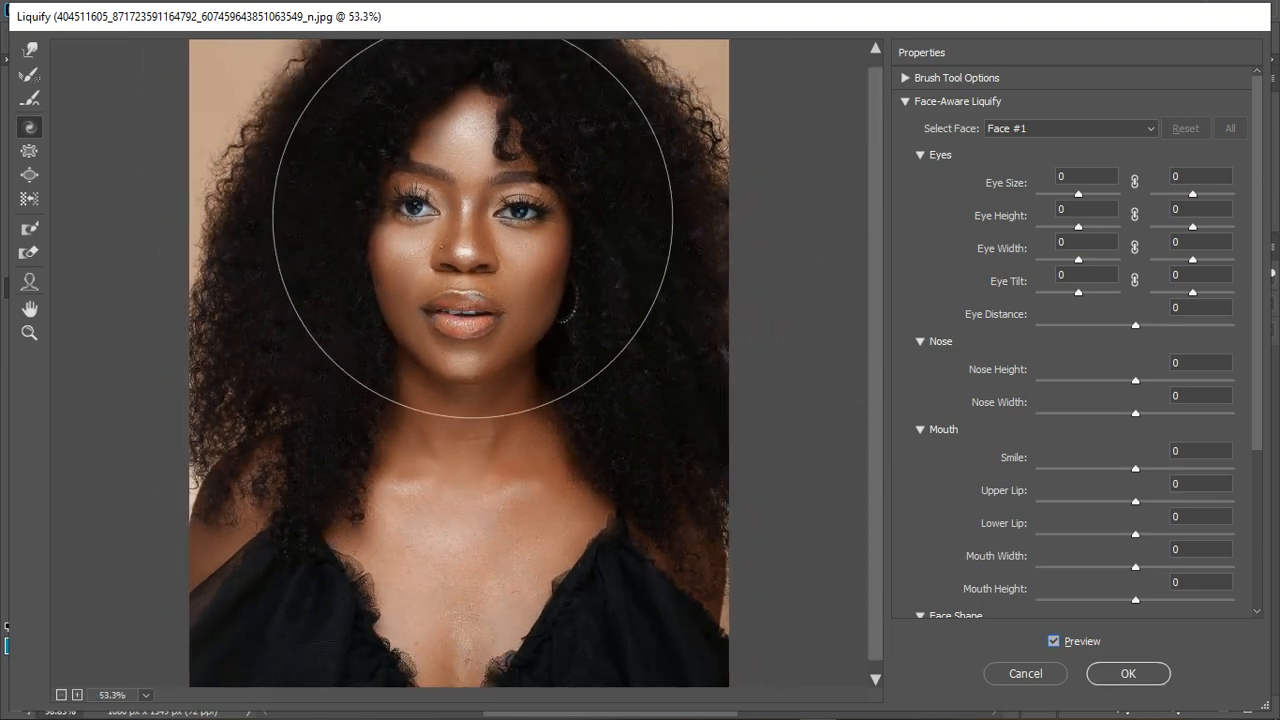
Try a counter-clockwise twirl over the head with a slightly larger brush.
key("bracketright")
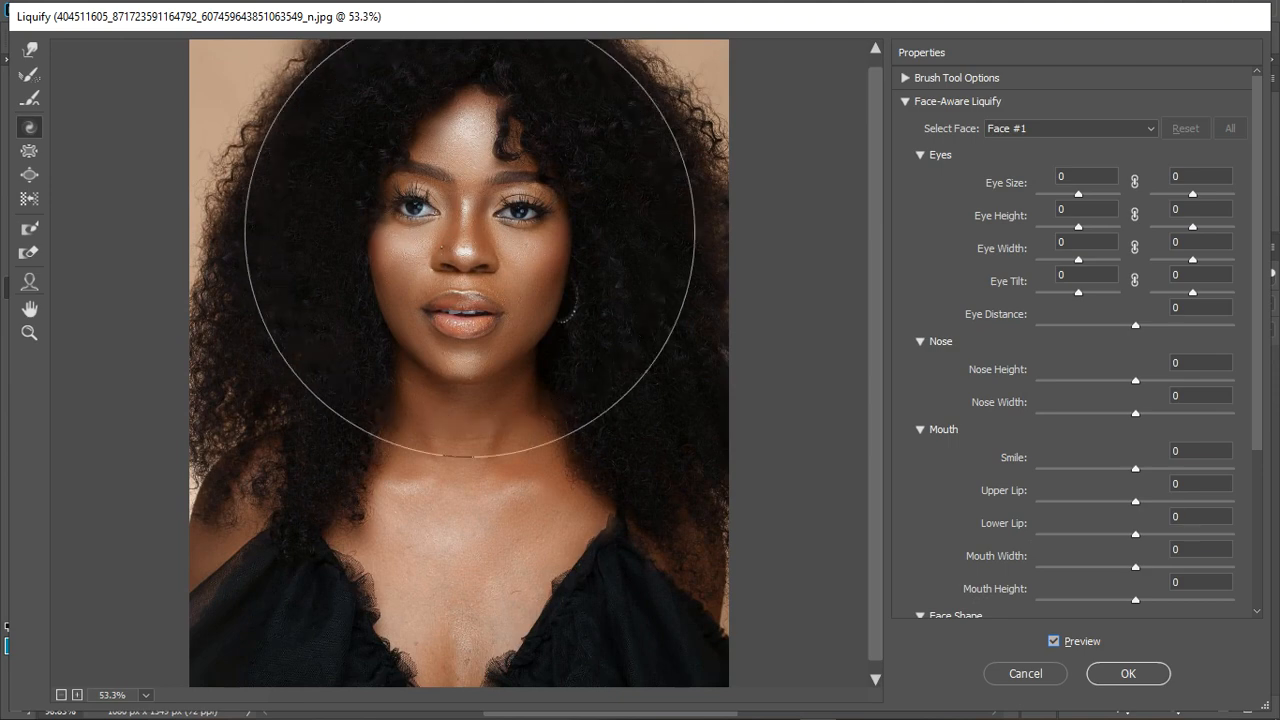
key("alt")
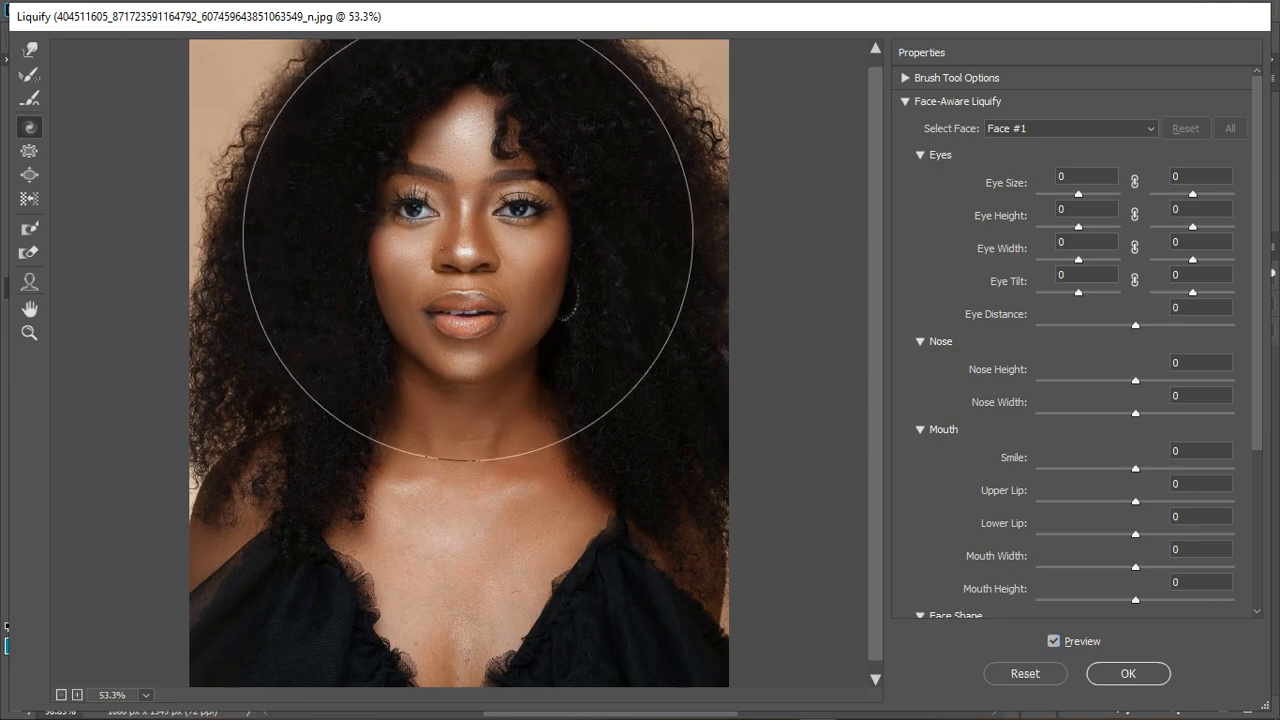
key("ctrl+space")
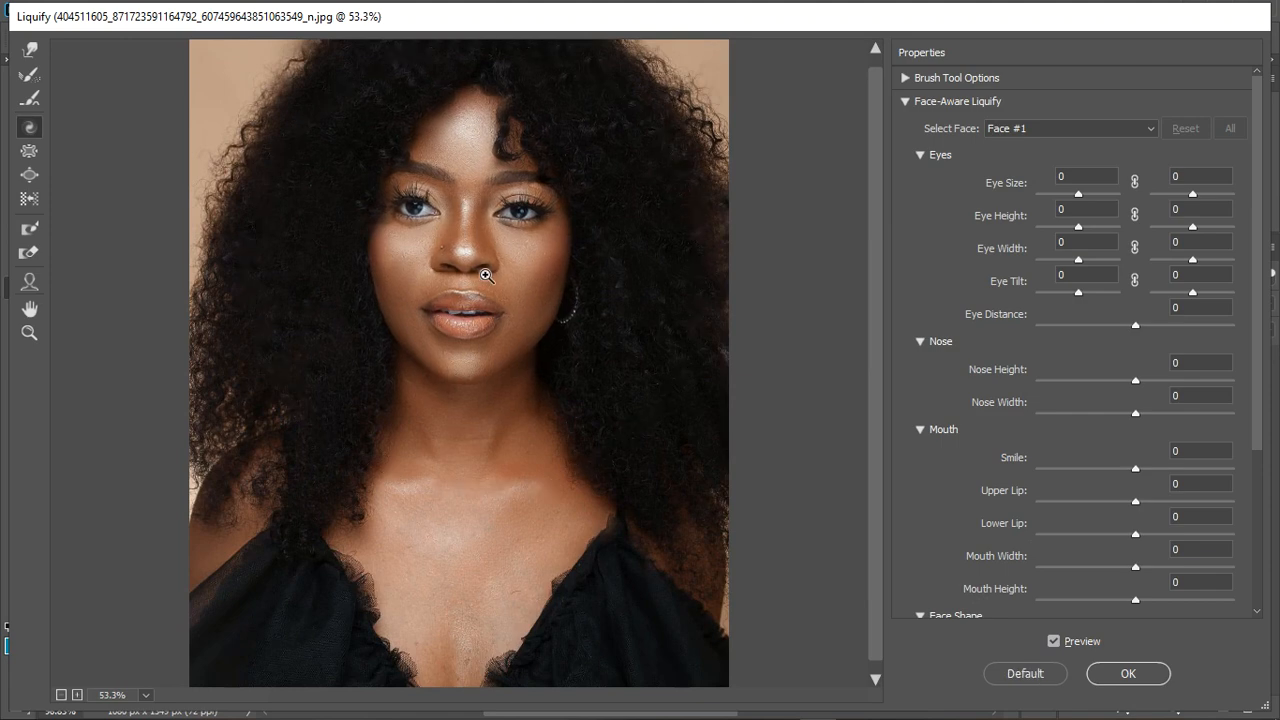
key("alt")
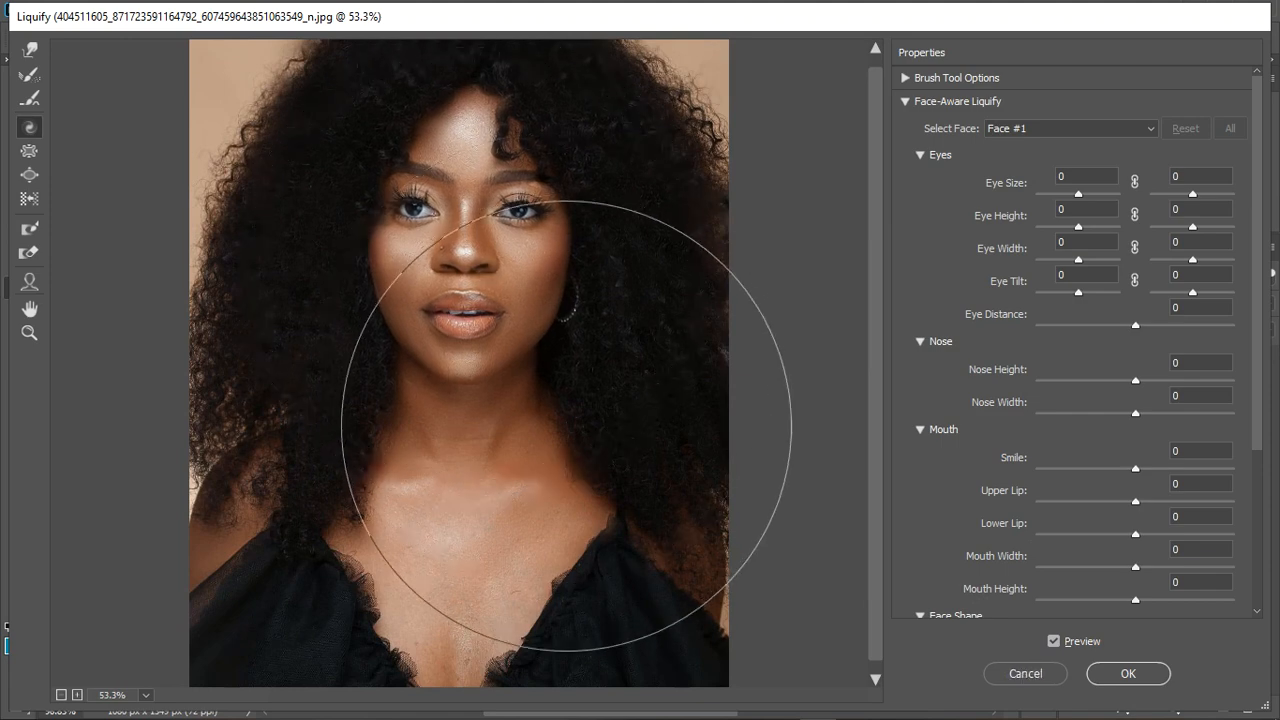
scroll(471, 466, "down", 2)
scroll(480, 294, "up", 3)
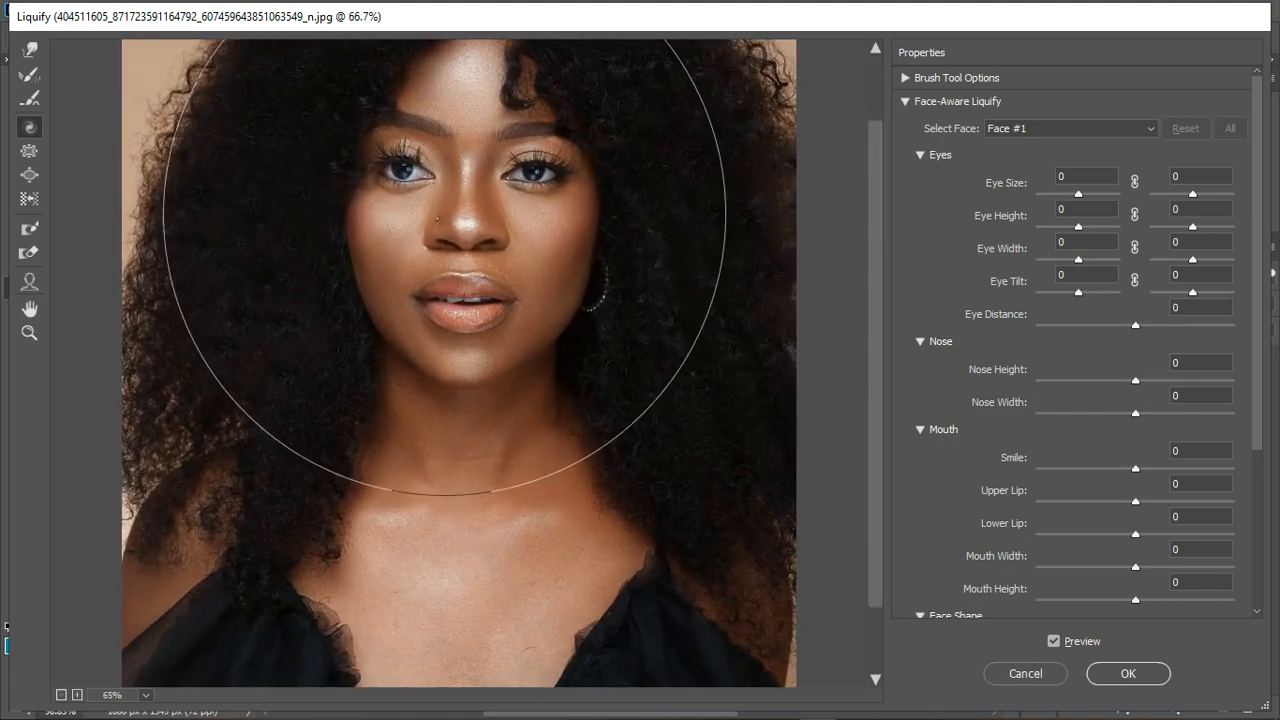
Shrink the twirl brush to about the mouth's width and twirl around the lips to straighten the mouth.
scroll(460, 340, "up", 3)
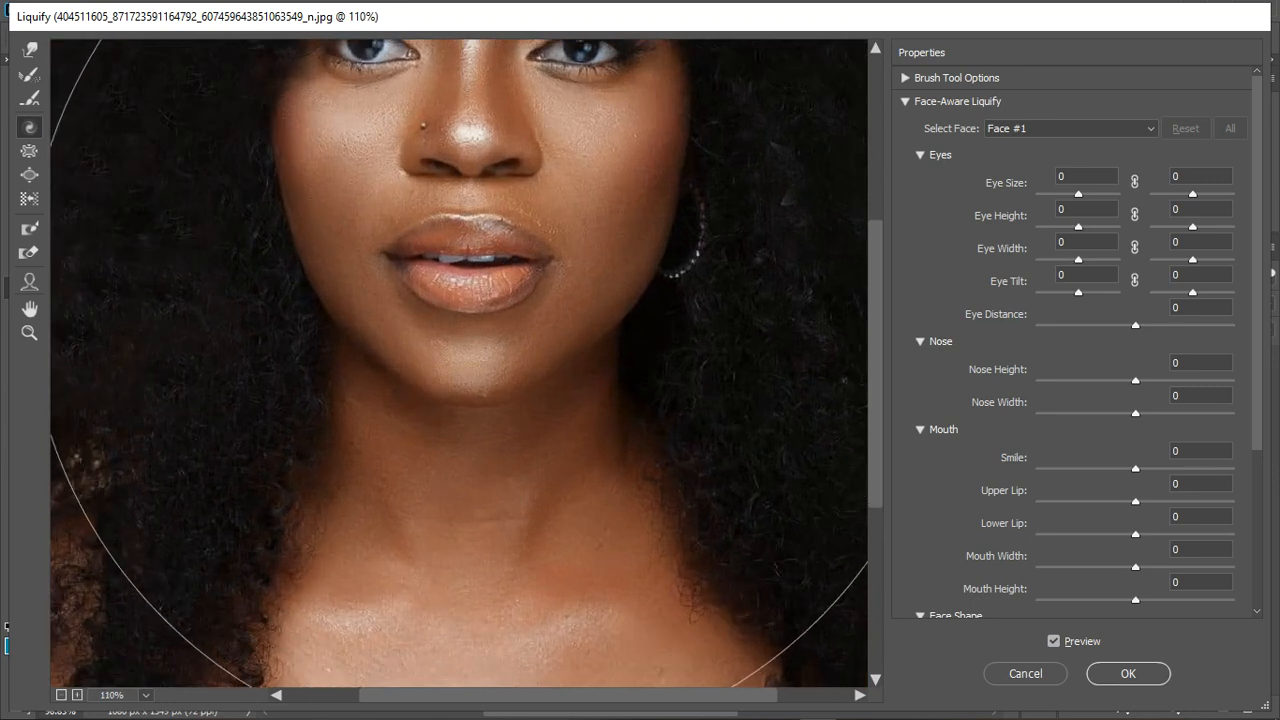
key("bracketleft")
key("bracketleft")
key("bracketleft")
key("bracketleft")
key("bracketleft")
key("bracketleft")
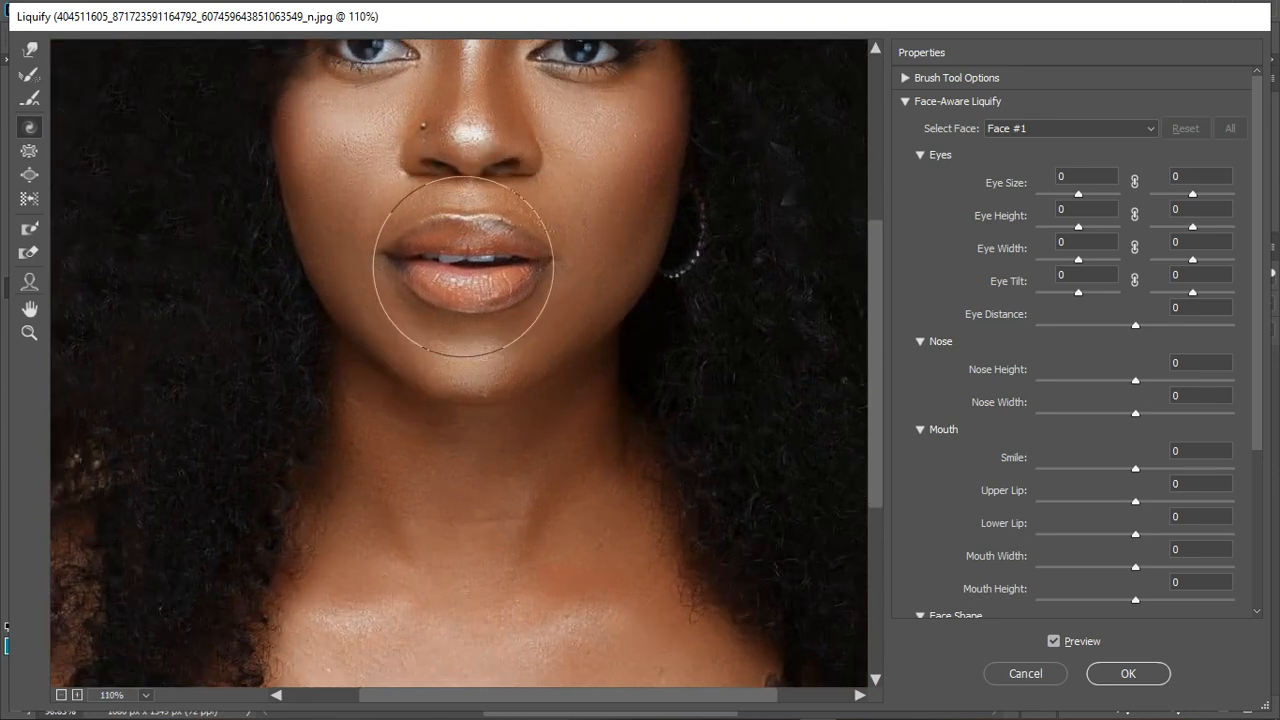
key("bracketright")
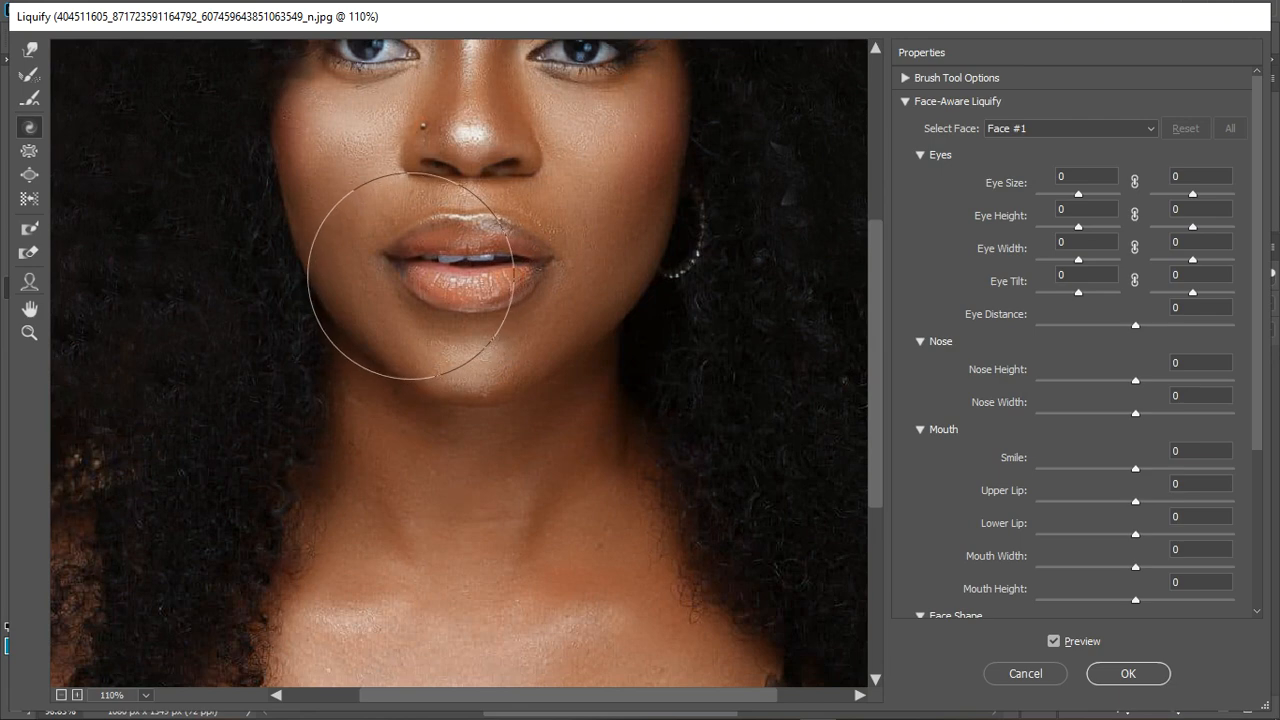
key("alt")
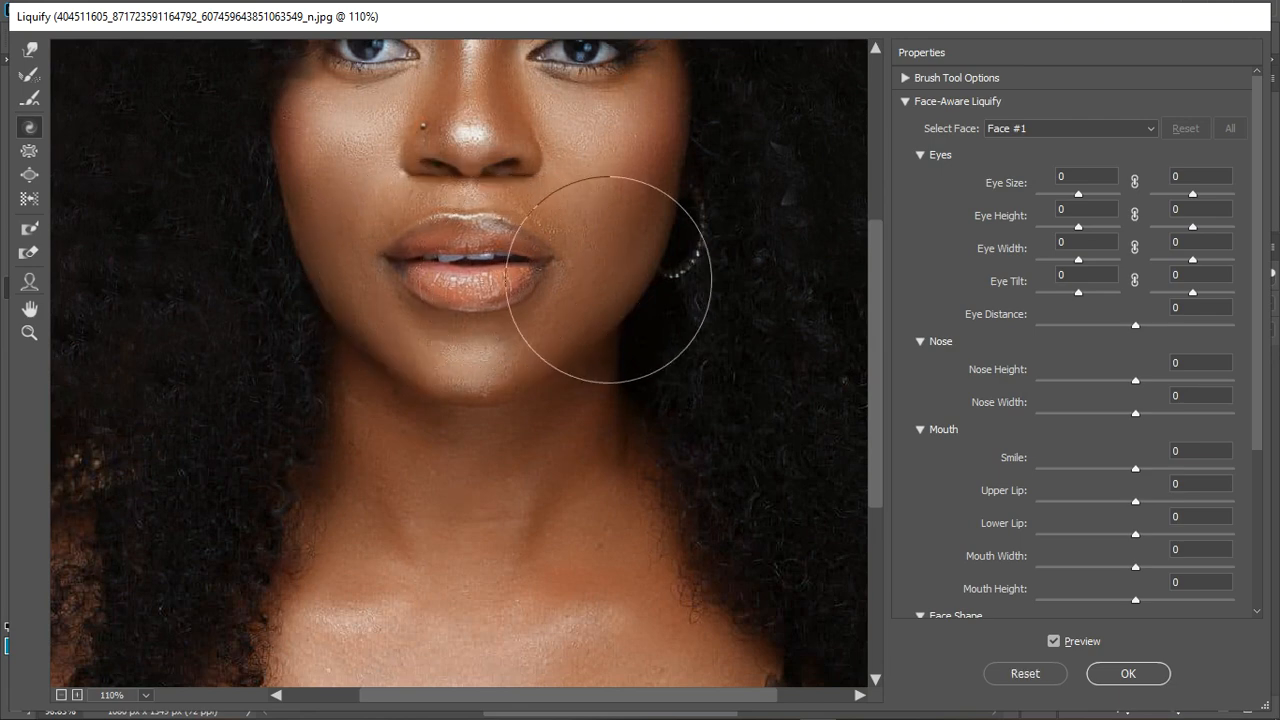
Narrow the mouth with the Face tool to a Mouth Width of -33.
scroll(534, 391, "down", 3)
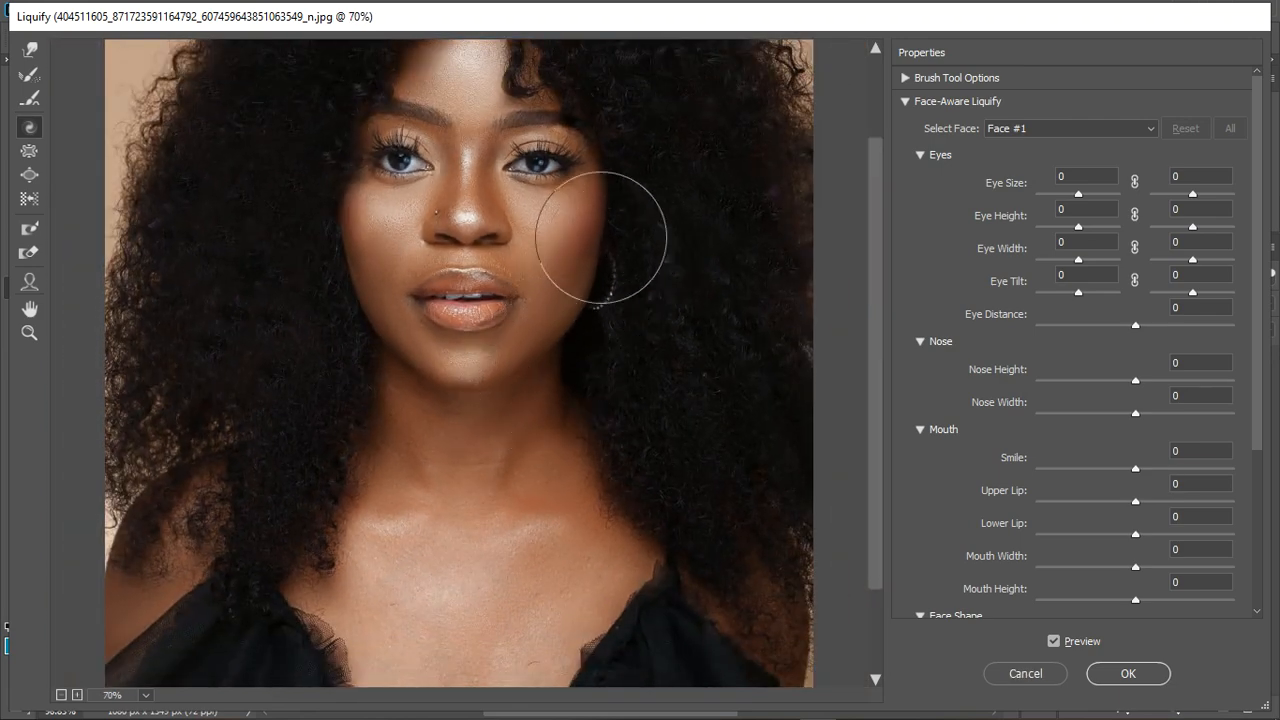
scroll(487, 120, "up", 1)
scroll(455, 262, "up", 1)
scroll(452, 257, "up", 1)
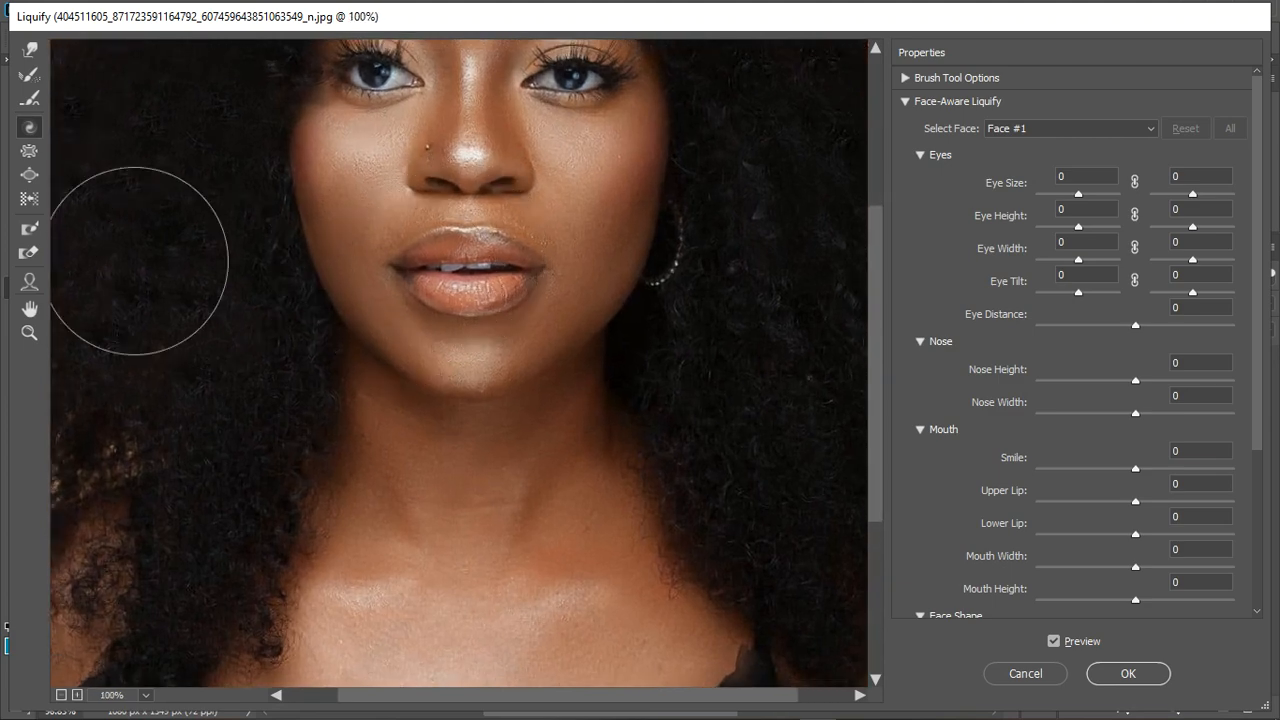
left_click(29, 281)
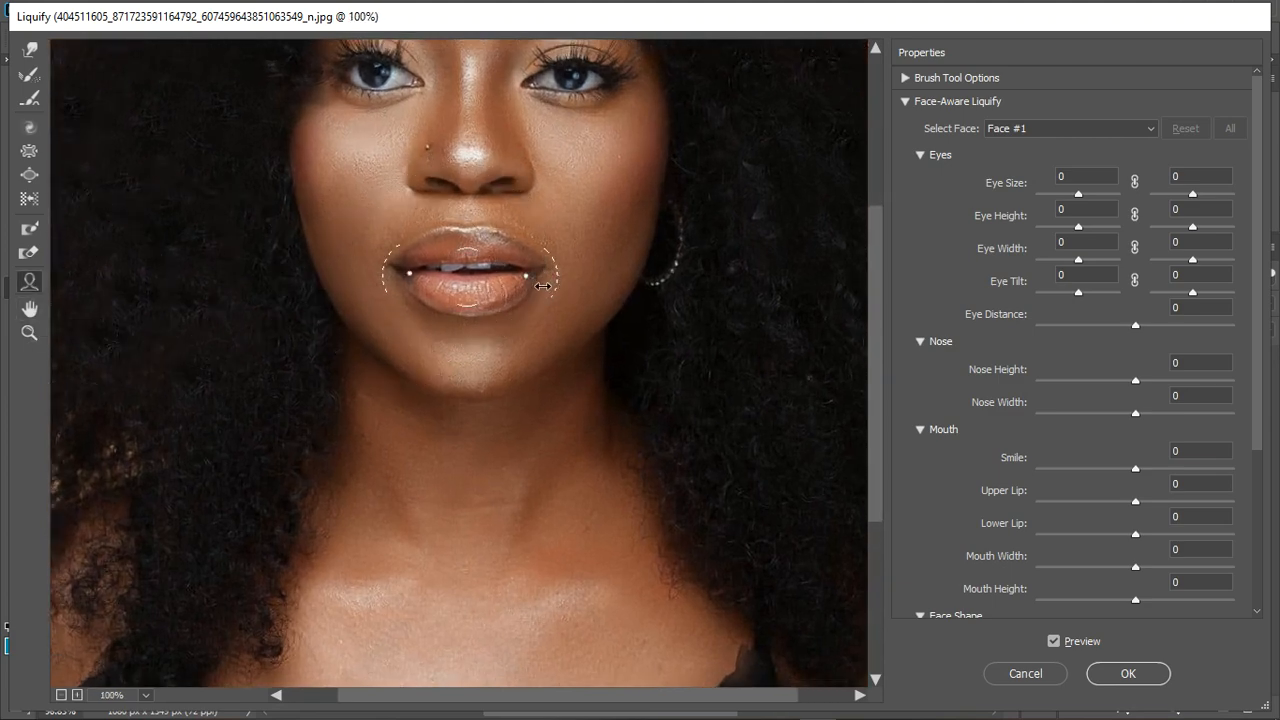
left_click_drag(533, 286, 515, 286)
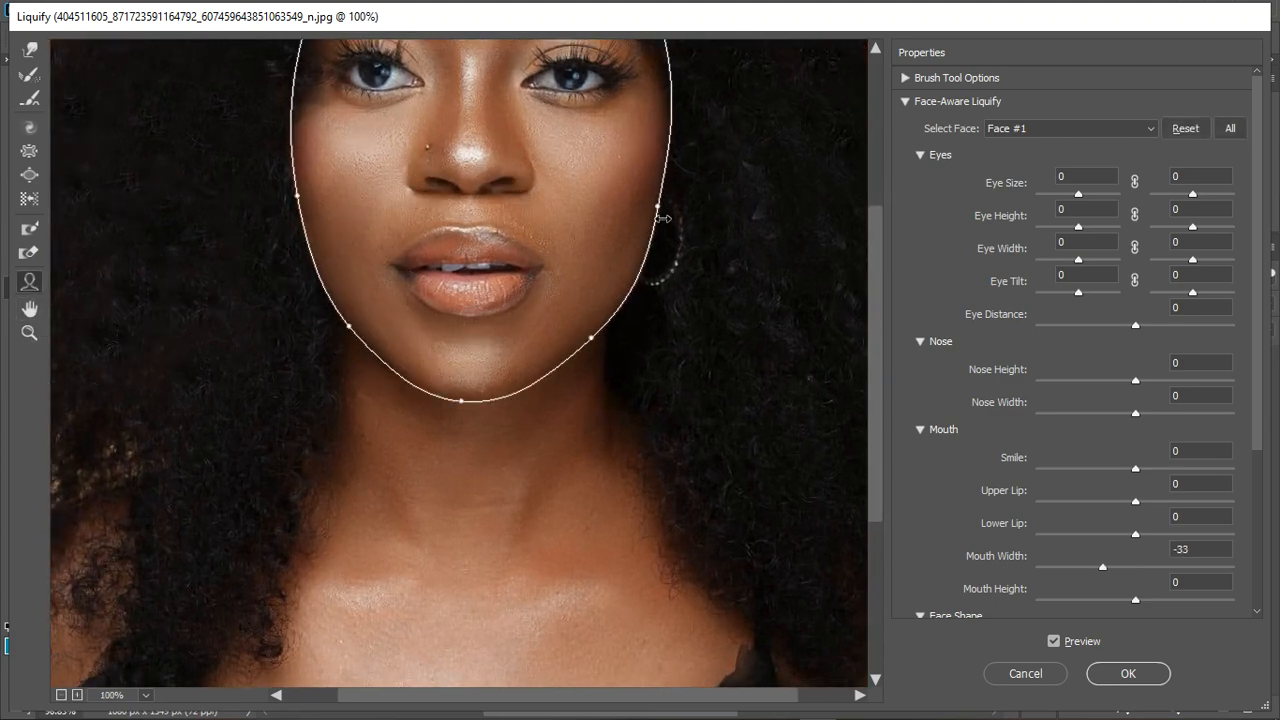
Narrow the nose to a Nose Width of -51 and raise the right-hand eye's Eye Height to 29.
scroll(591, 449, "down", 2)
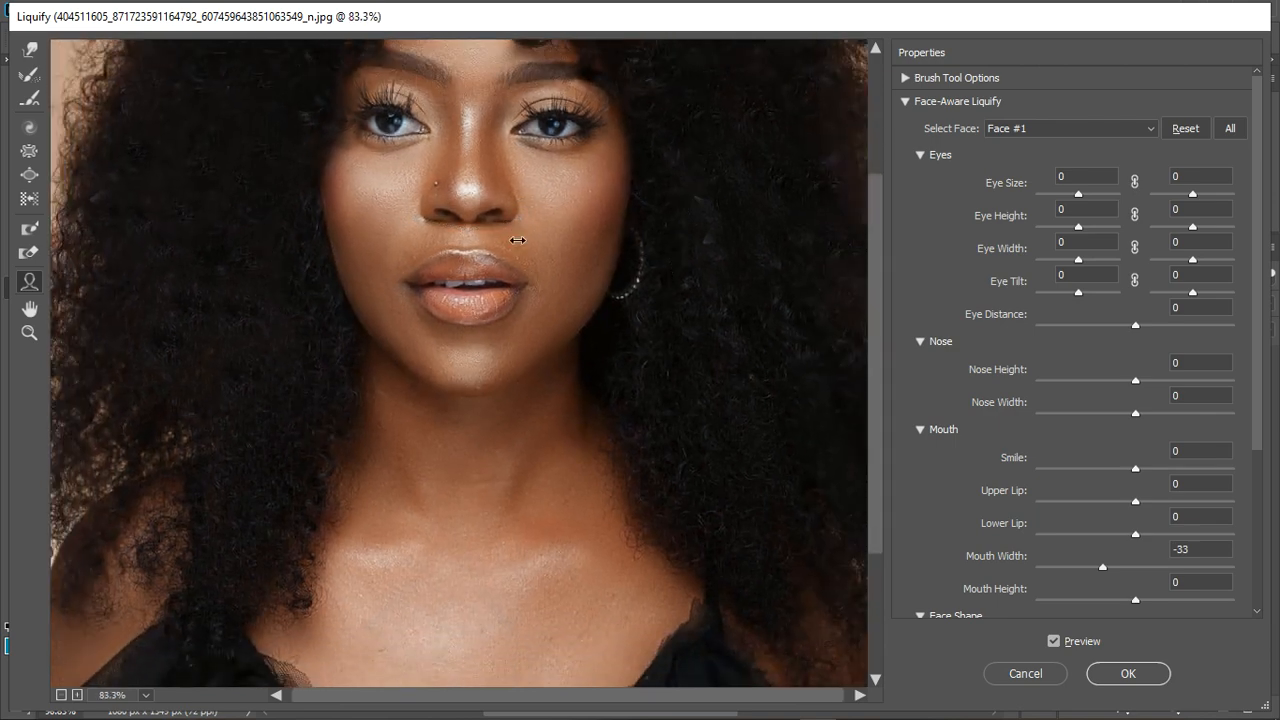
left_click_drag(517, 240, 500, 240)
scroll(500, 240, "down", 1)
scroll(513, 112, "up", 2)
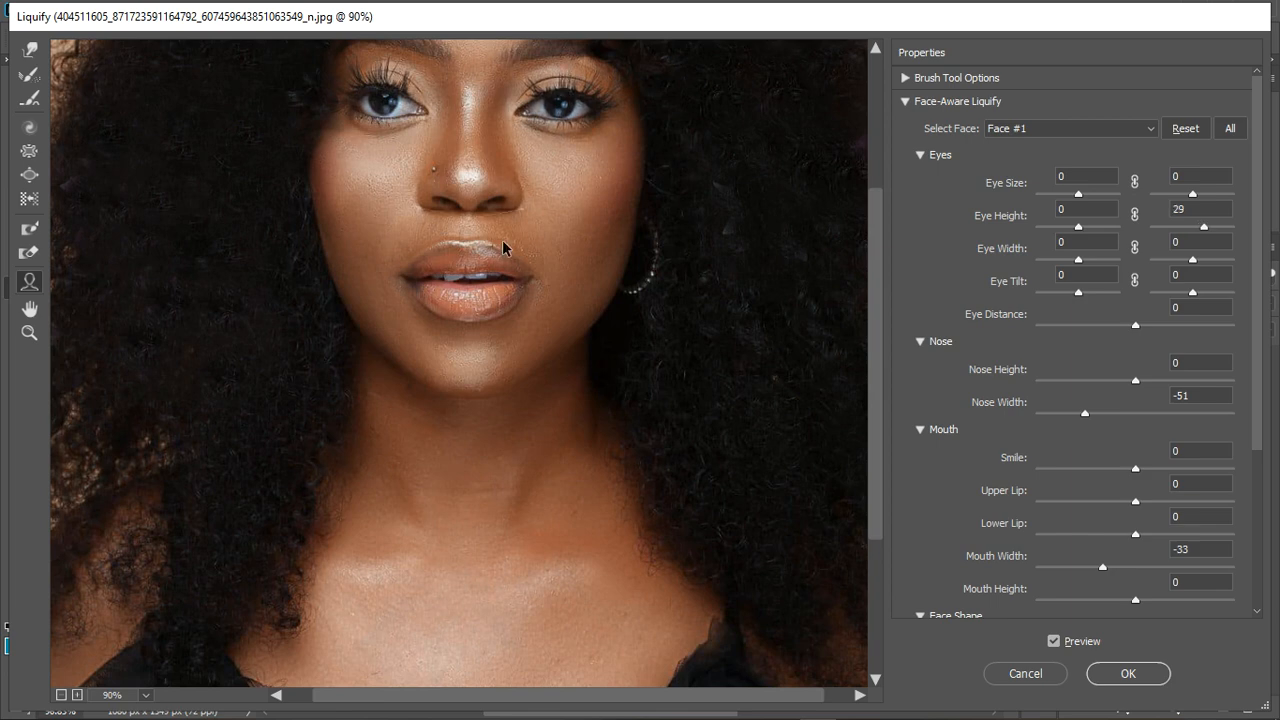
scroll(503, 247, "down", 4)
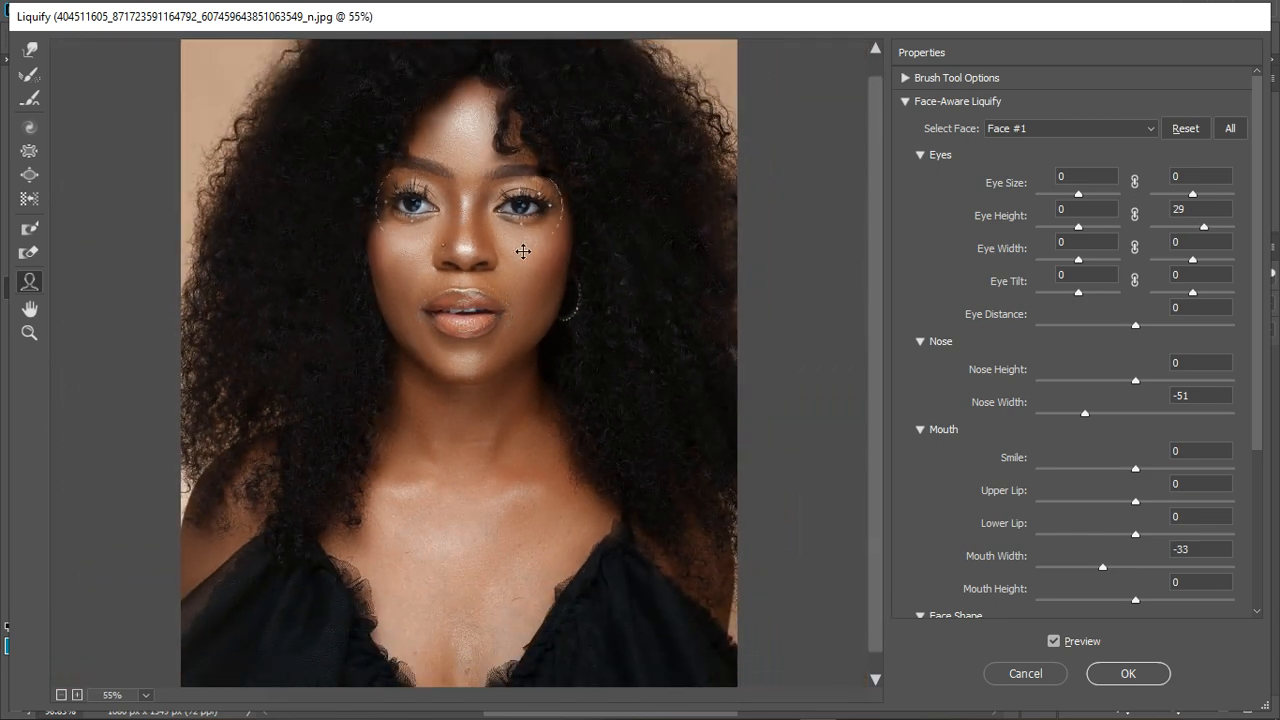
scroll(559, 298, "down", 1)
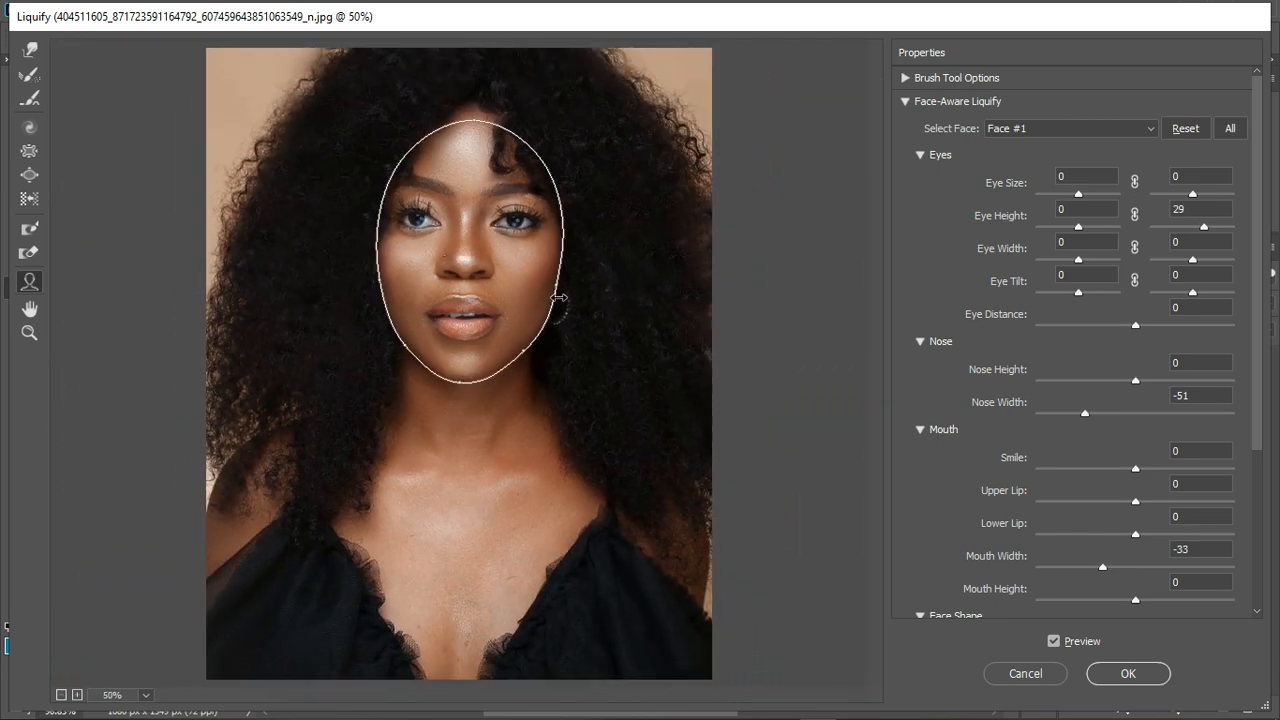
scroll(559, 298, "down", 1)
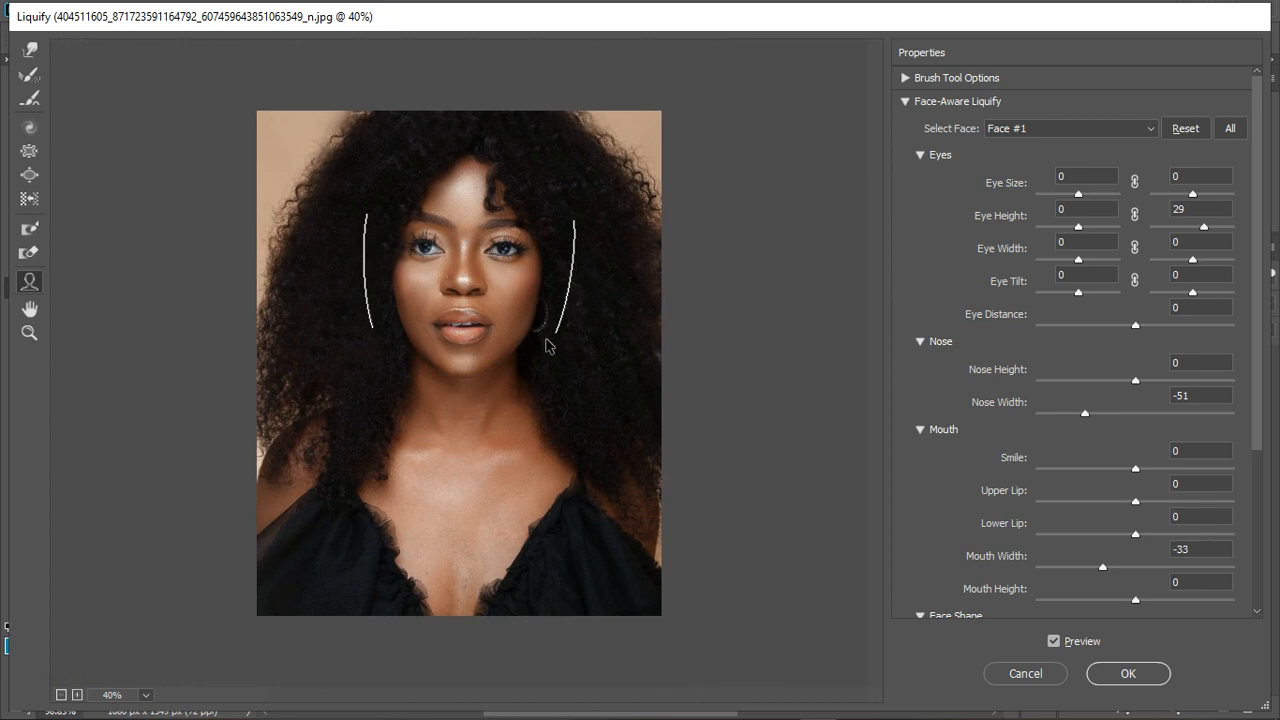
Ready the Forward Warp tool with its brush shrunk to about two-thirds of the mouth's width.
scroll(546, 345, "up", 2)
left_click(29, 52)
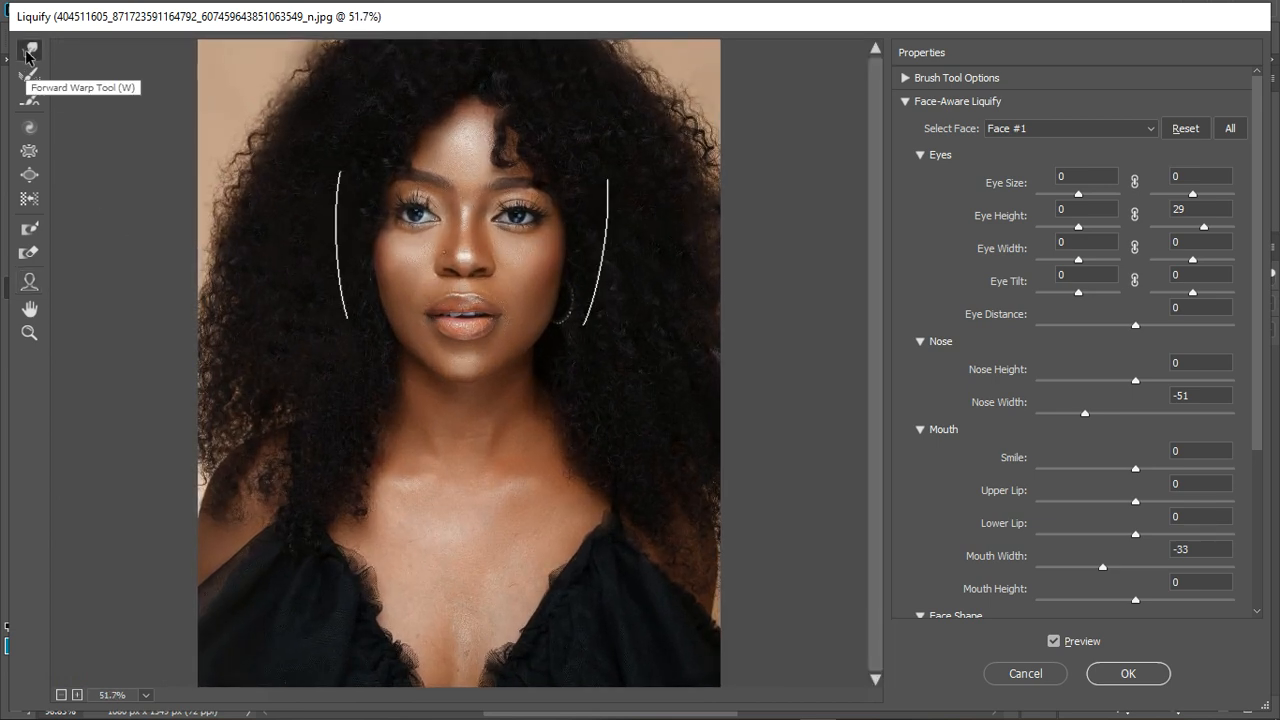
scroll(430, 270, "up", 3)
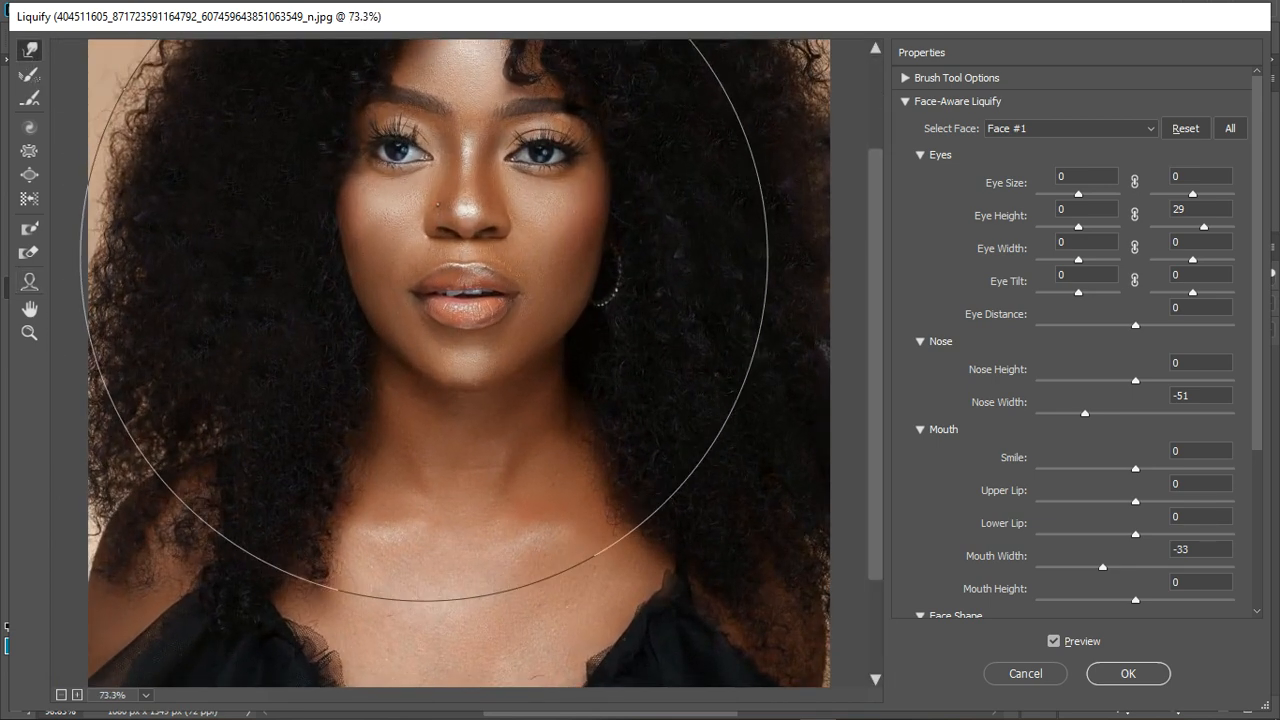
key("bracketleft")
key("bracketleft")
key("bracketleft")
key("bracketleft")
key("bracketleft")
key("bracketleft")
key("bracketleft")
key("bracketleft")
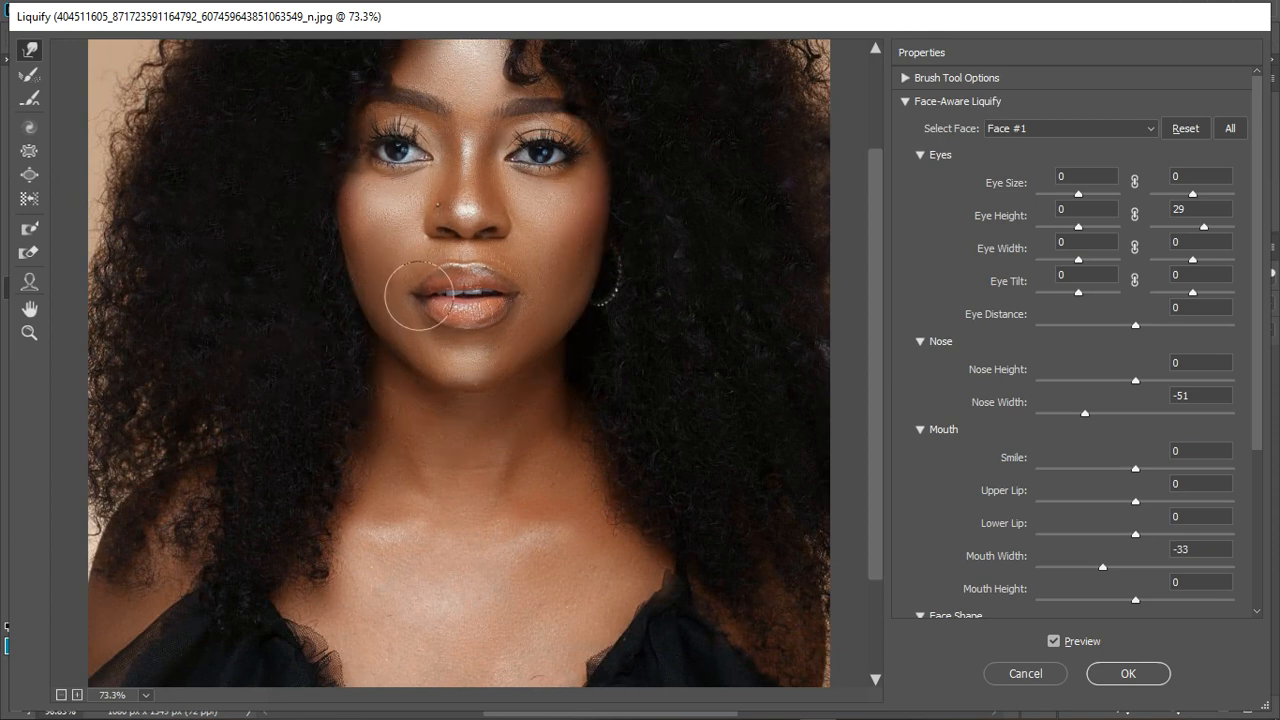
Switch to the Bloat tool and shrink its brush to smaller than the mouth's width.
left_click(29, 174)
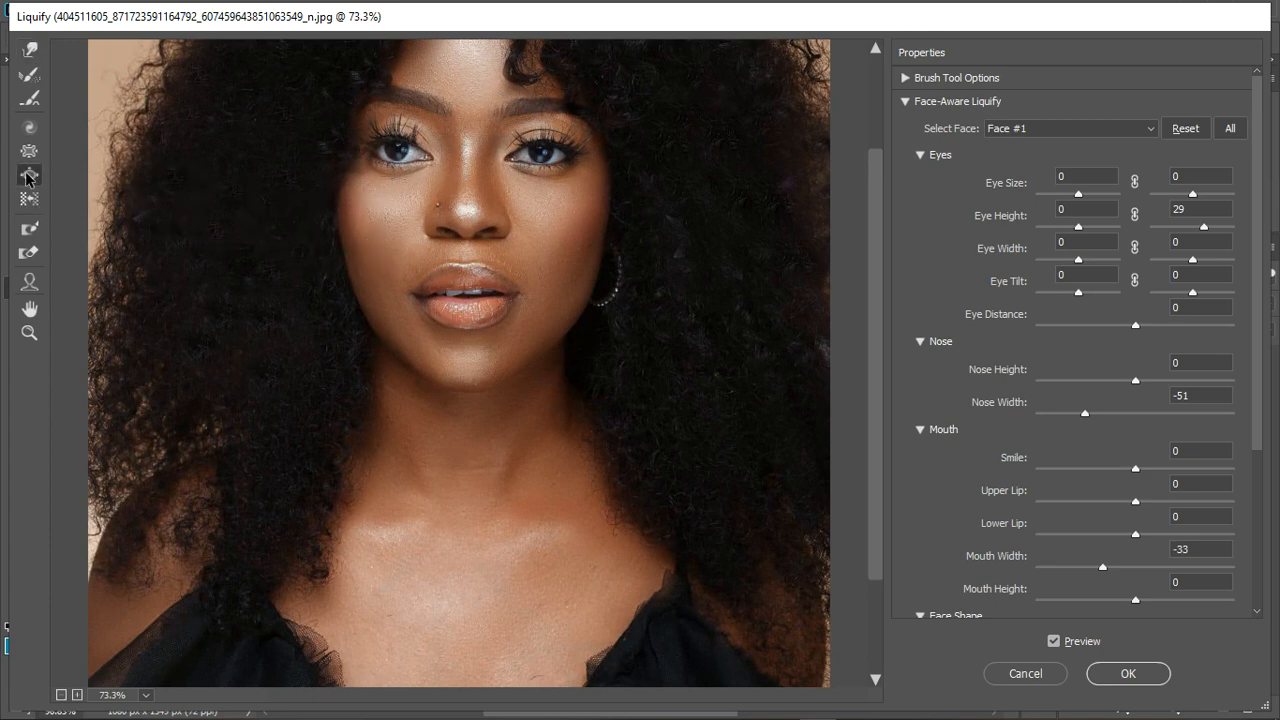
key("bracketleft")
key("bracketleft")
key("bracketleft")
key("bracketleft")
key("bracketleft")
key("bracketleft")
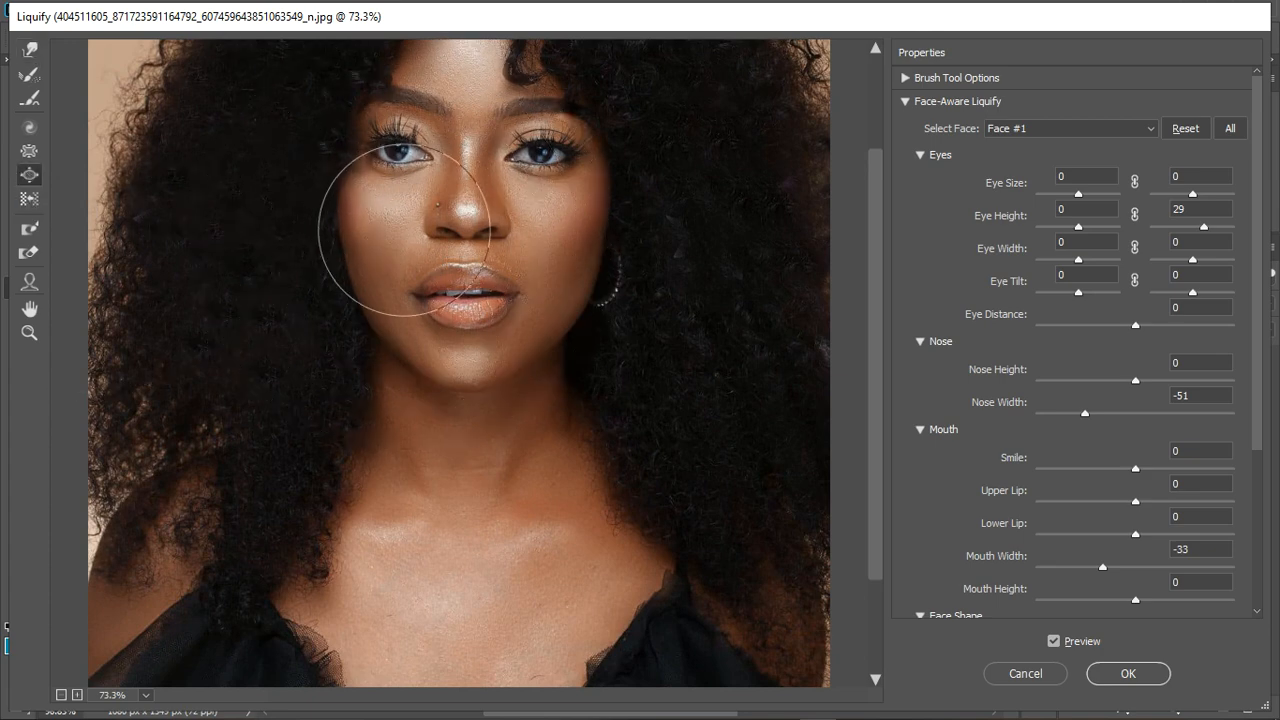
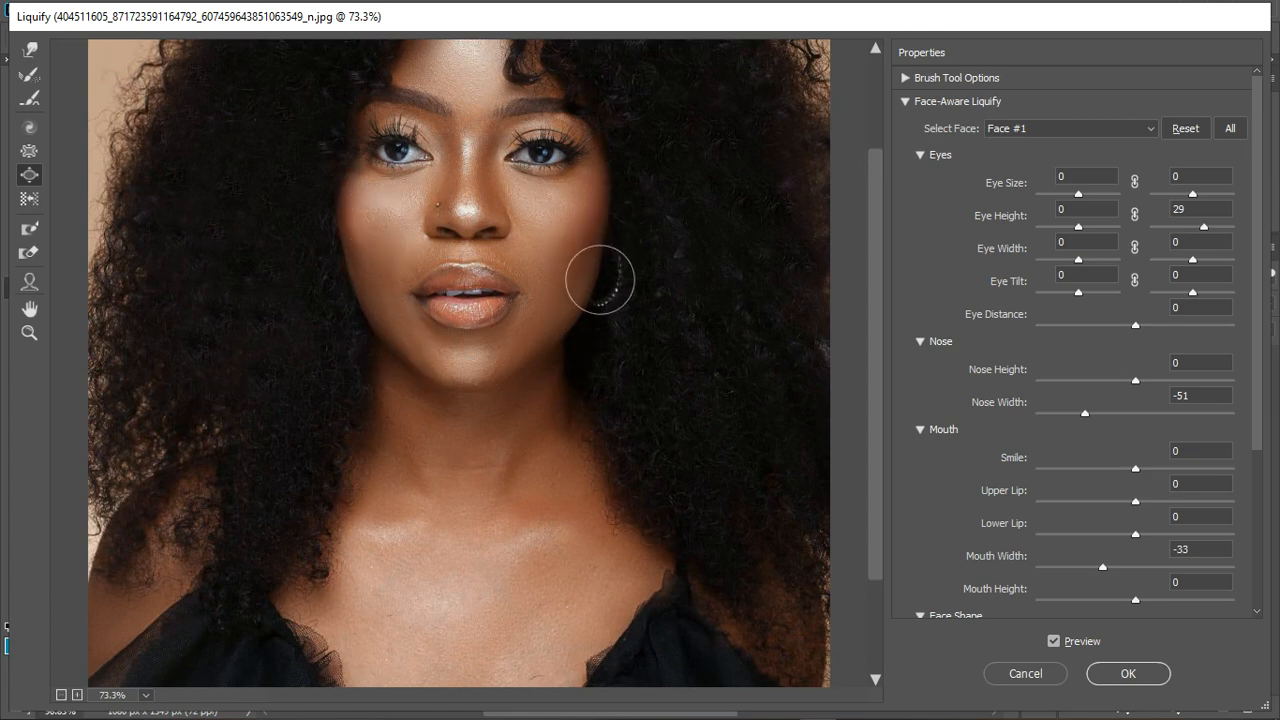
Switch to the Pucker tool and shrink its brush to about the mouth's width.
left_click(29, 150)
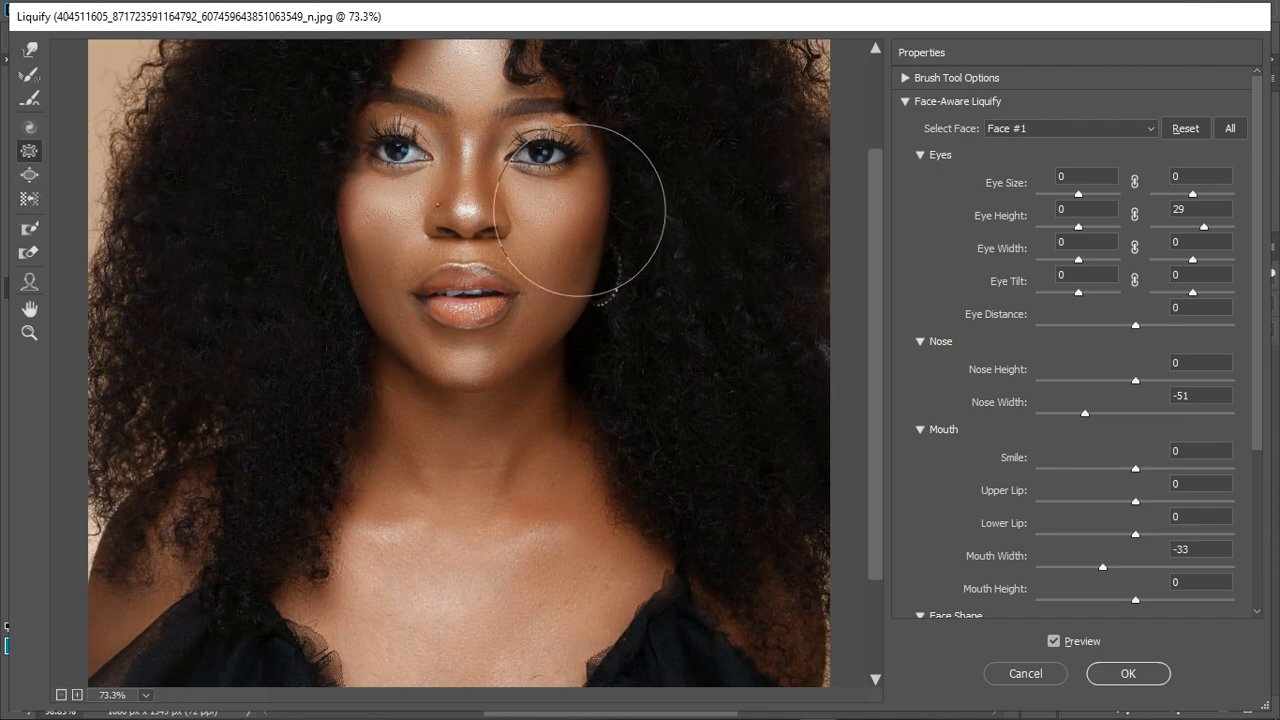
key("bracketleft")
key("bracketleft")
key("bracketleft")
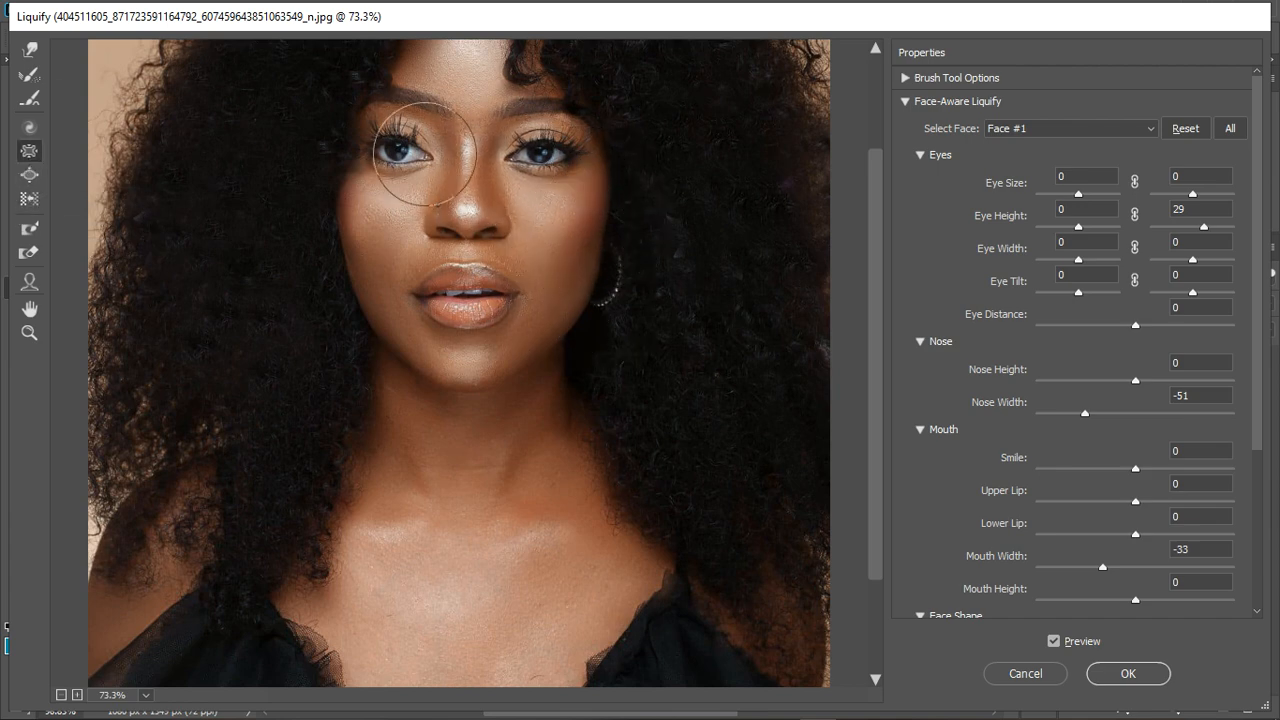
scroll(620, 395, "down", 1)
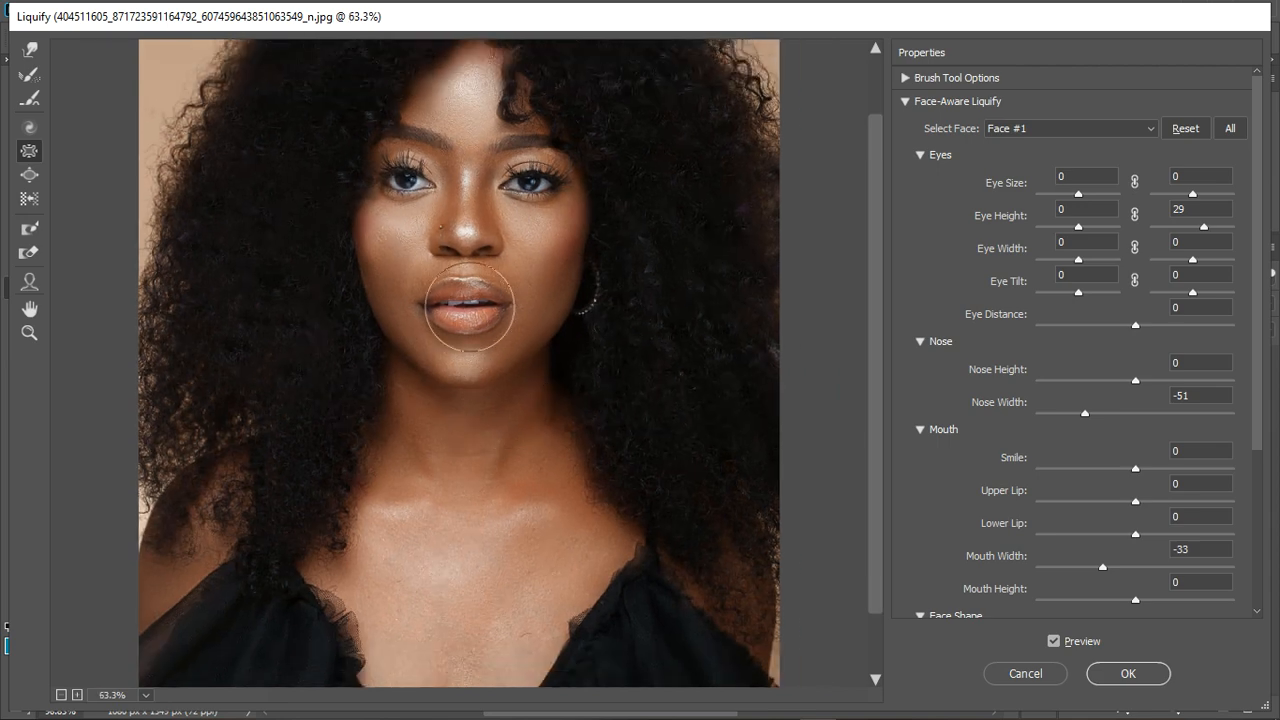
scroll(525, 290, "up", 1)
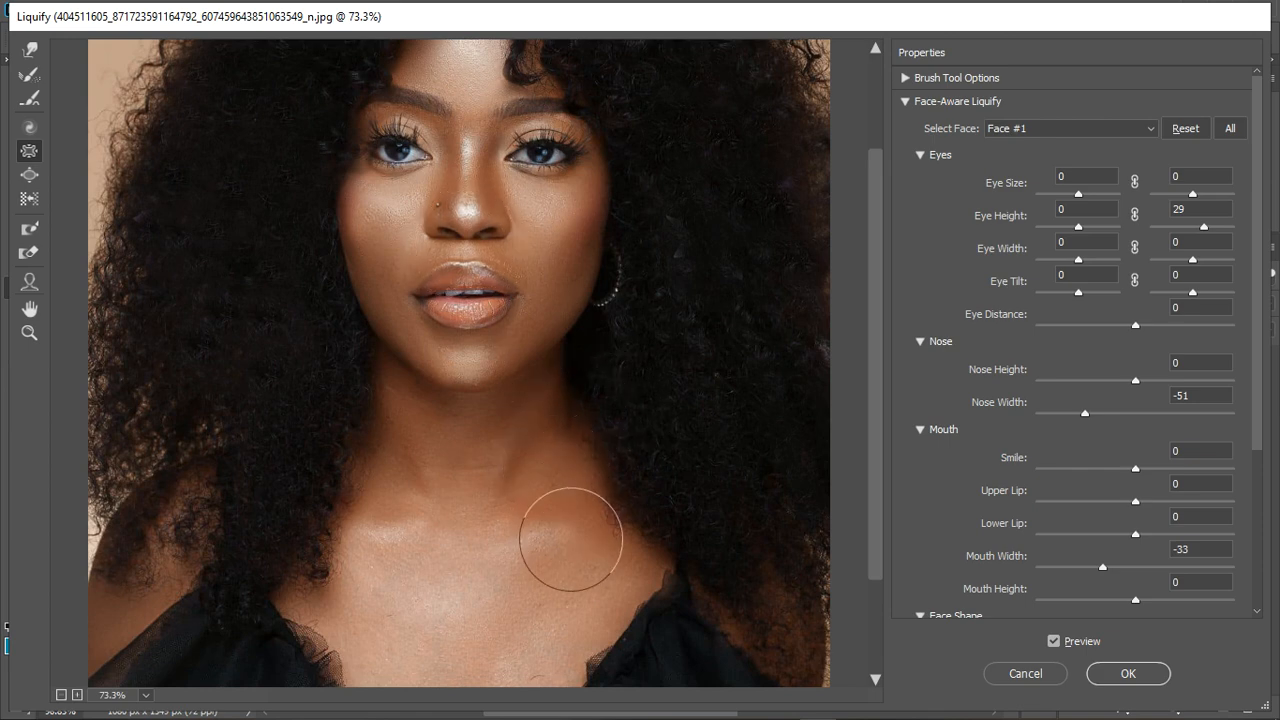
Compare the portrait with and without the Liquify edits, and apply them.
left_click(1053, 642)
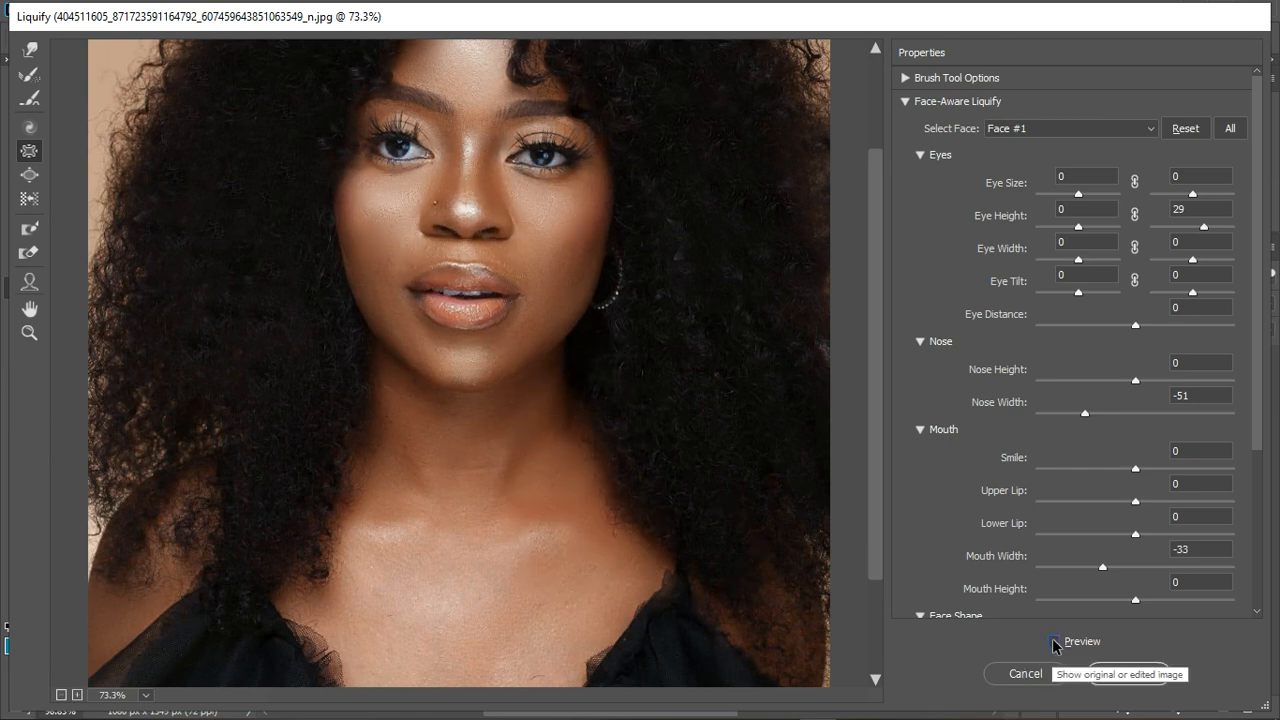
left_click(1053, 642)
left_click(1053, 642)
left_click(1053, 642)
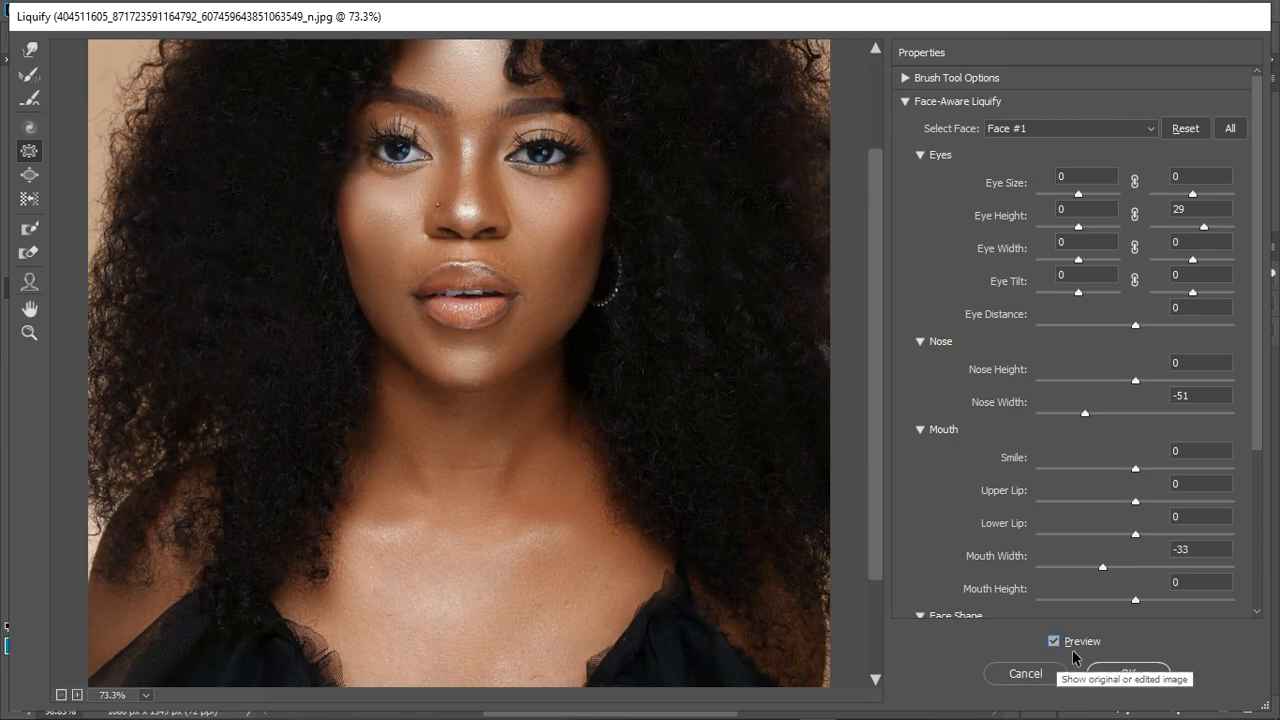
left_click(1112, 682)
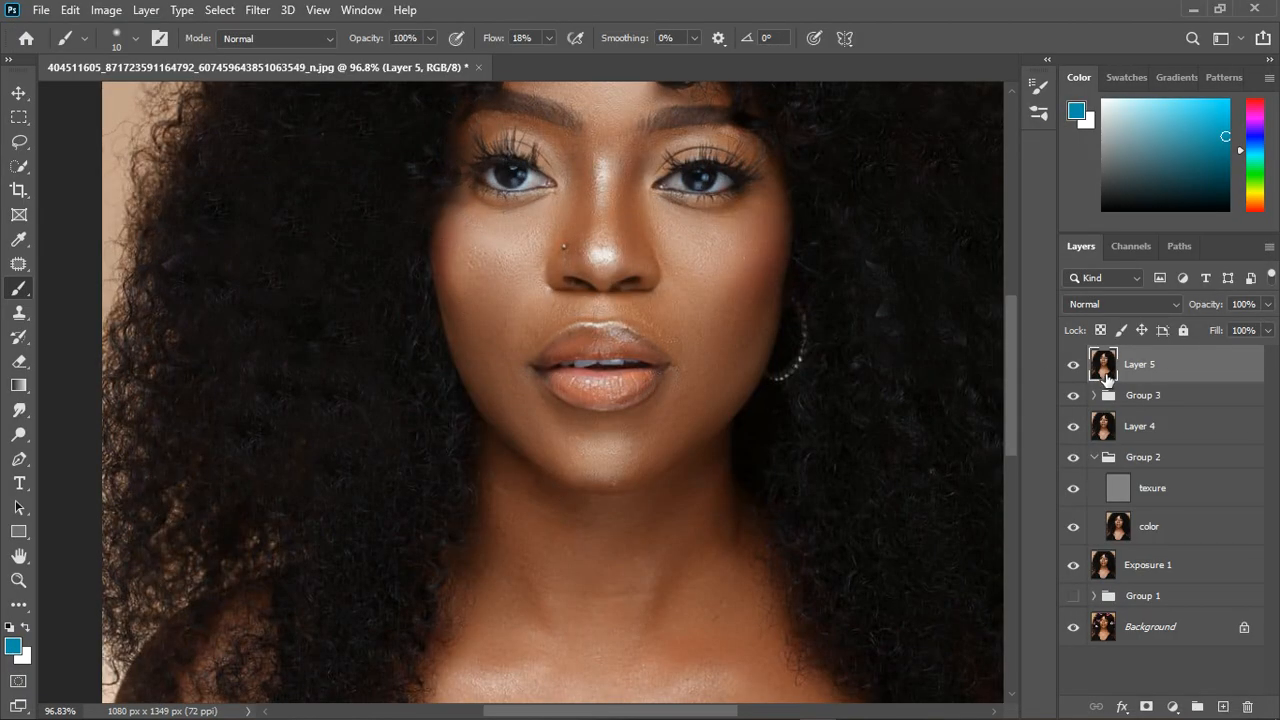
Compare the portrait with Layer 5 hidden and shown, and examine the reshaped face at full view.
left_click(1076, 366)
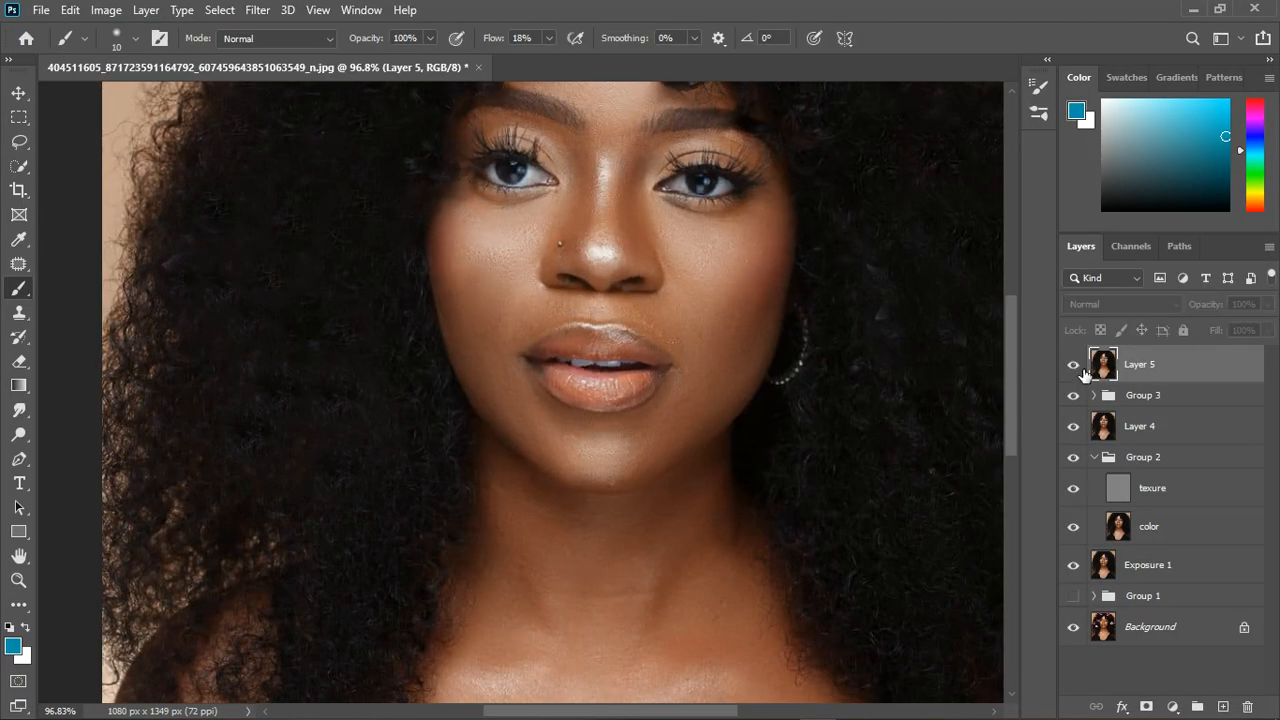
left_click(1078, 368)
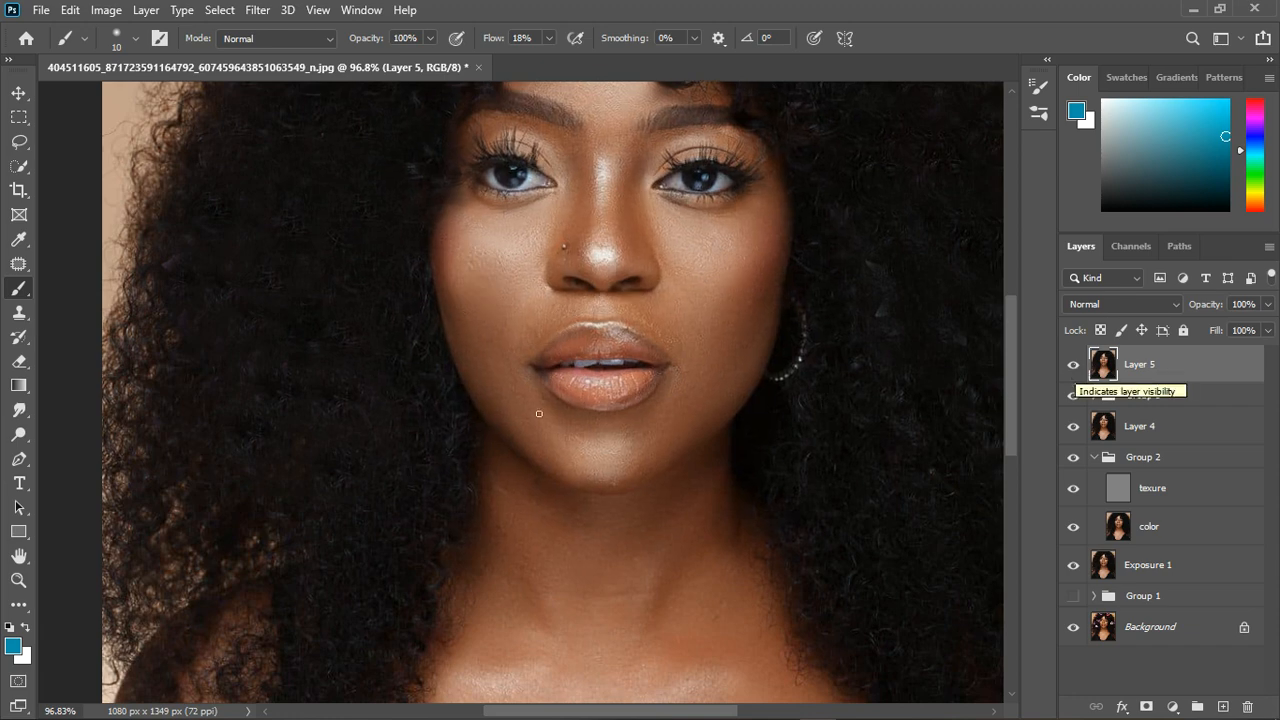
scroll(539, 413, "down", 5)
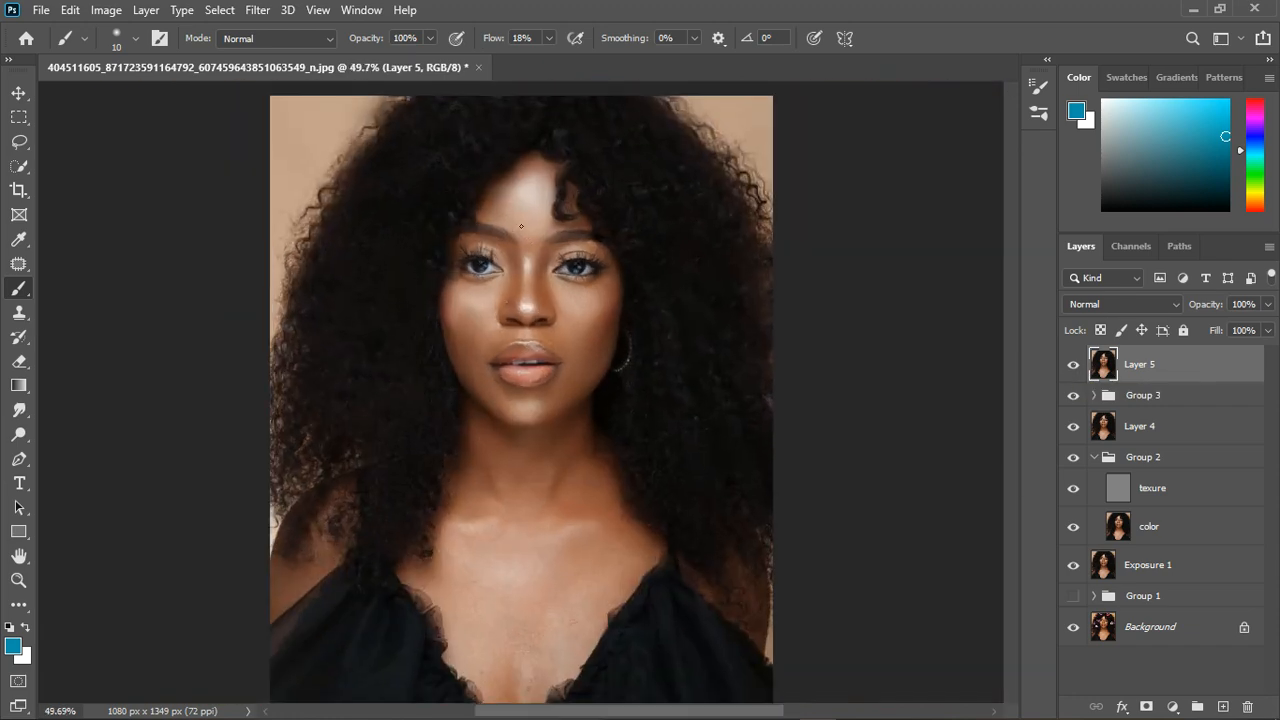
scroll(521, 226, "up", 2)
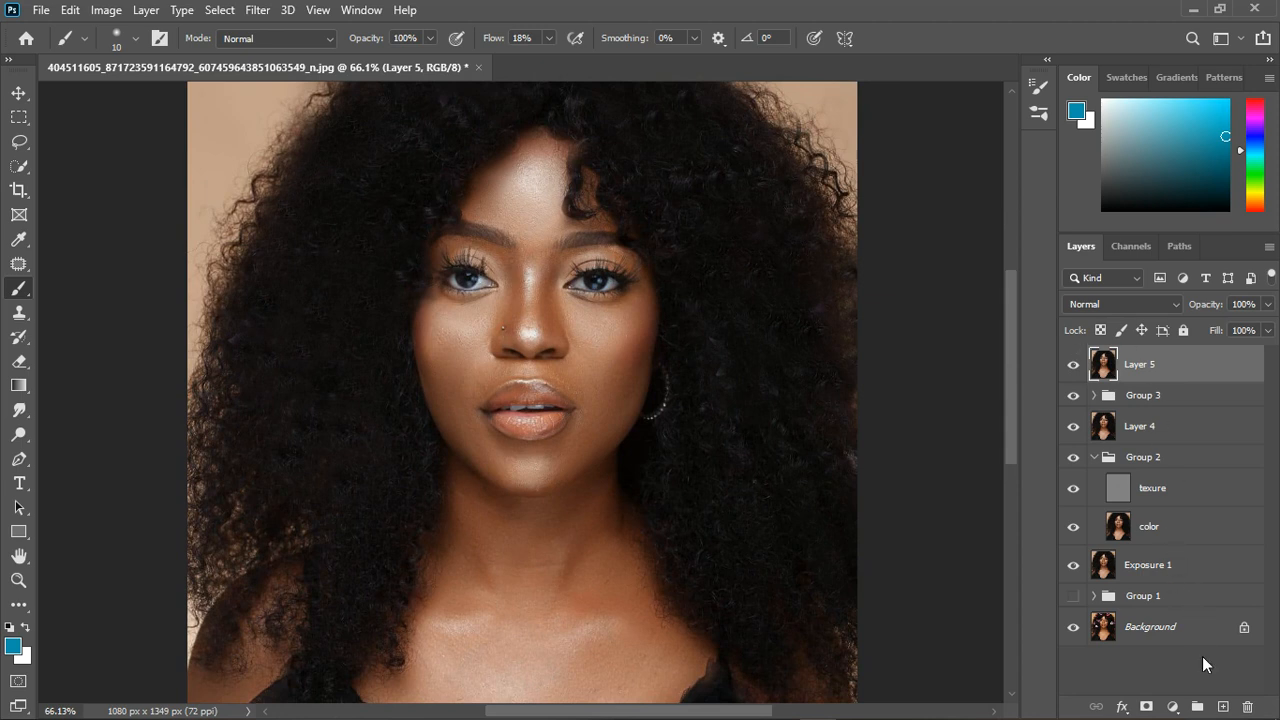
Add a new layer above Layer 5 and ready the Clone Stamp tool with a brush size of 40 for the eyelashes.
left_click(1223, 707)
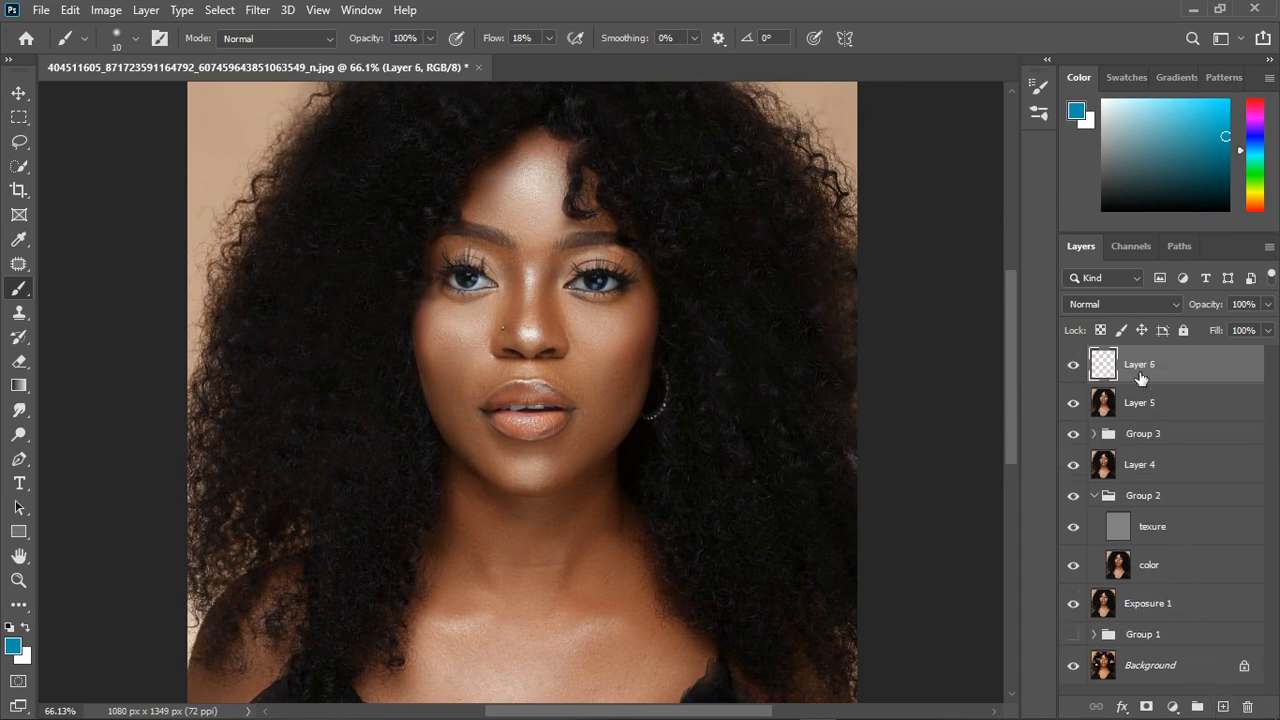
left_click(21, 316)
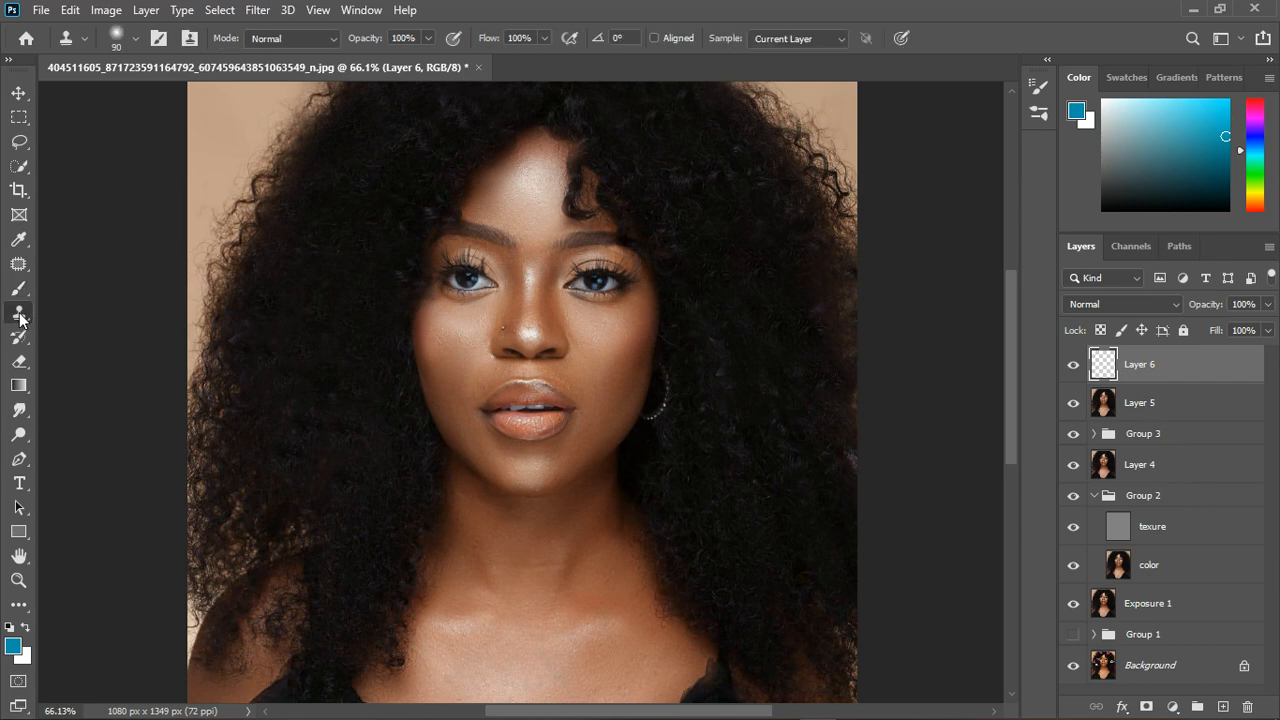
scroll(470, 275, "up", 5)
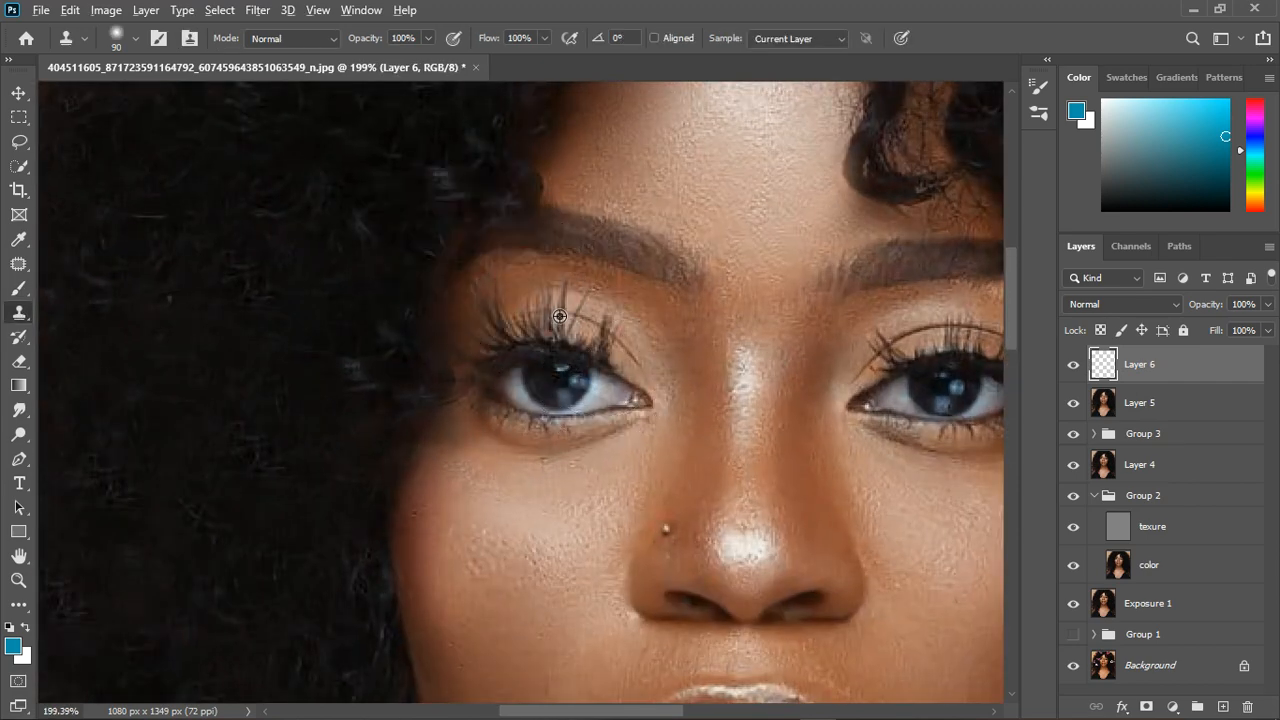
scroll(540, 305, "up", 3)
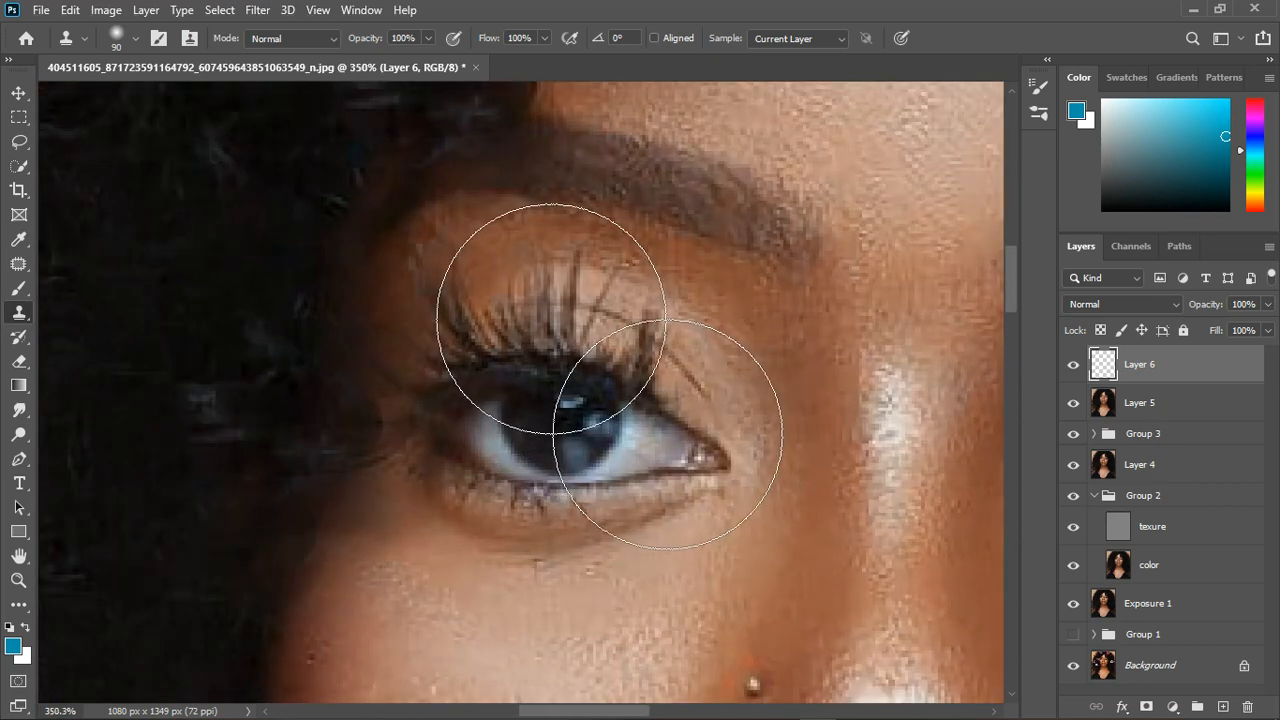
key("bracketleft")
key("bracketleft")
key("bracketleft")
key("bracketleft")
key("bracketleft")
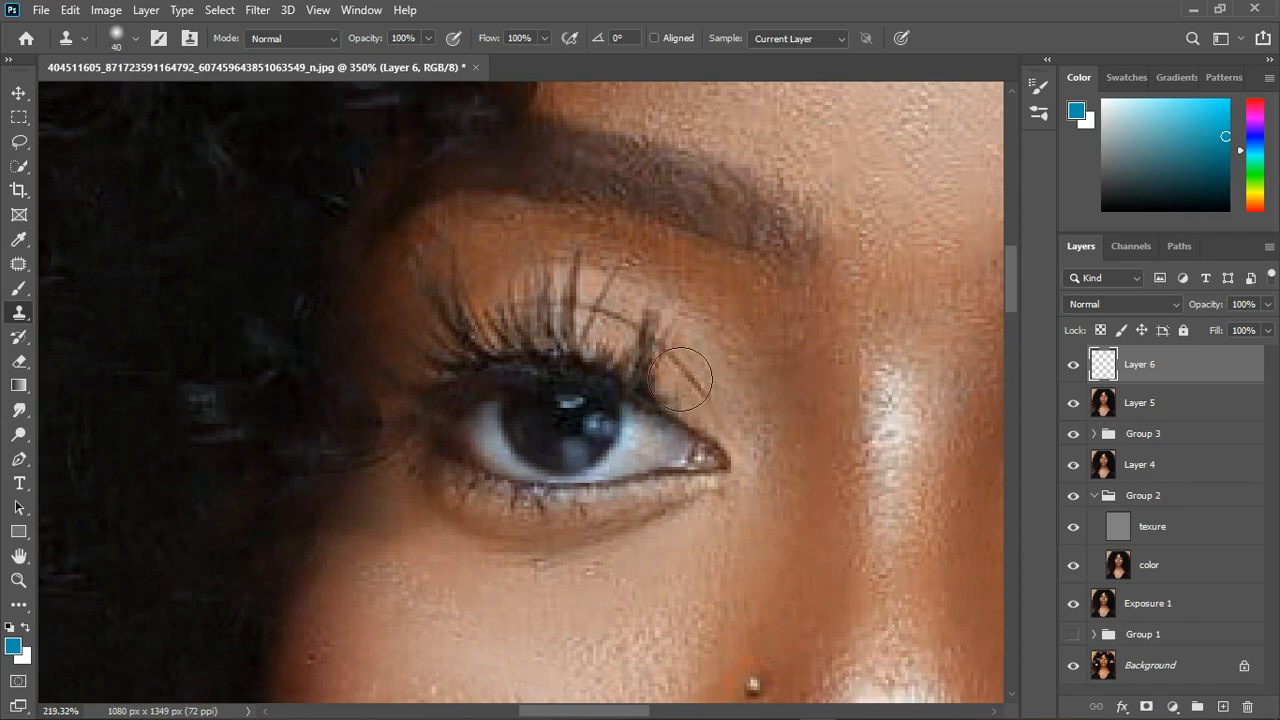
Set the Clone Stamp to sample Current & Below and undo the test dab of lashes on the forehead.
scroll(681, 378, "down", 5)
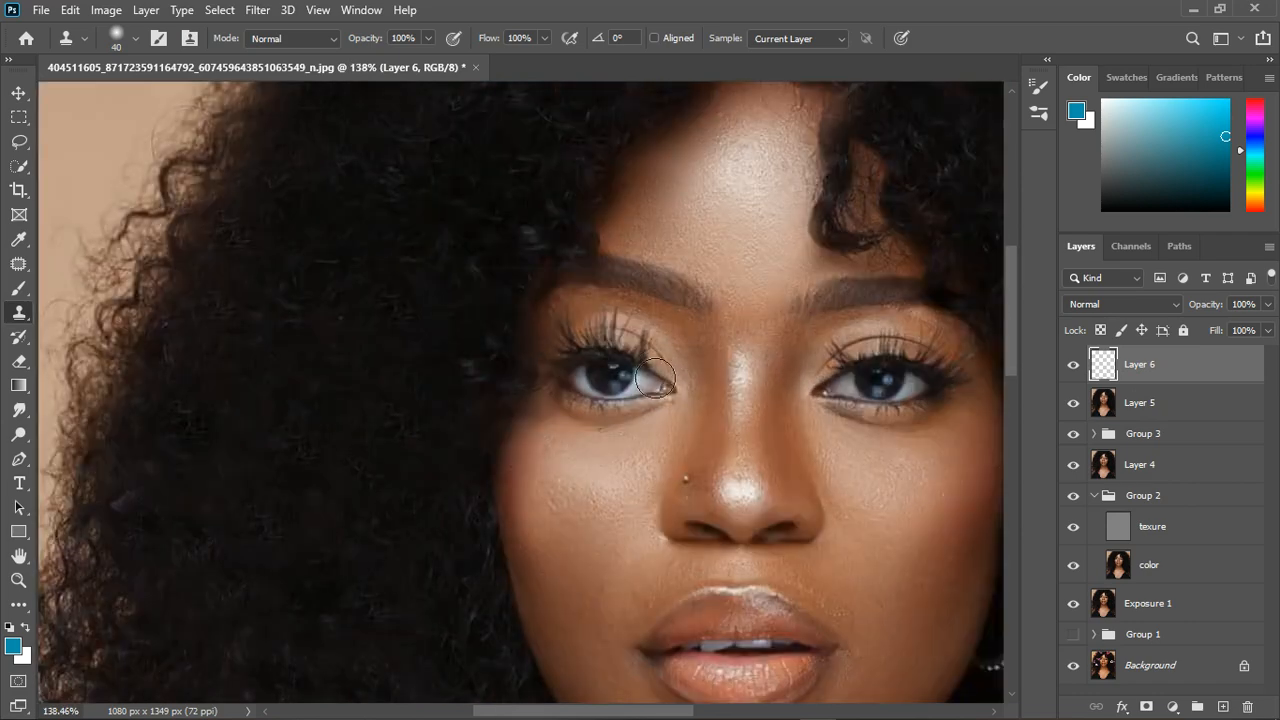
left_click(820, 38)
left_click(820, 64)
left_click(733, 268)
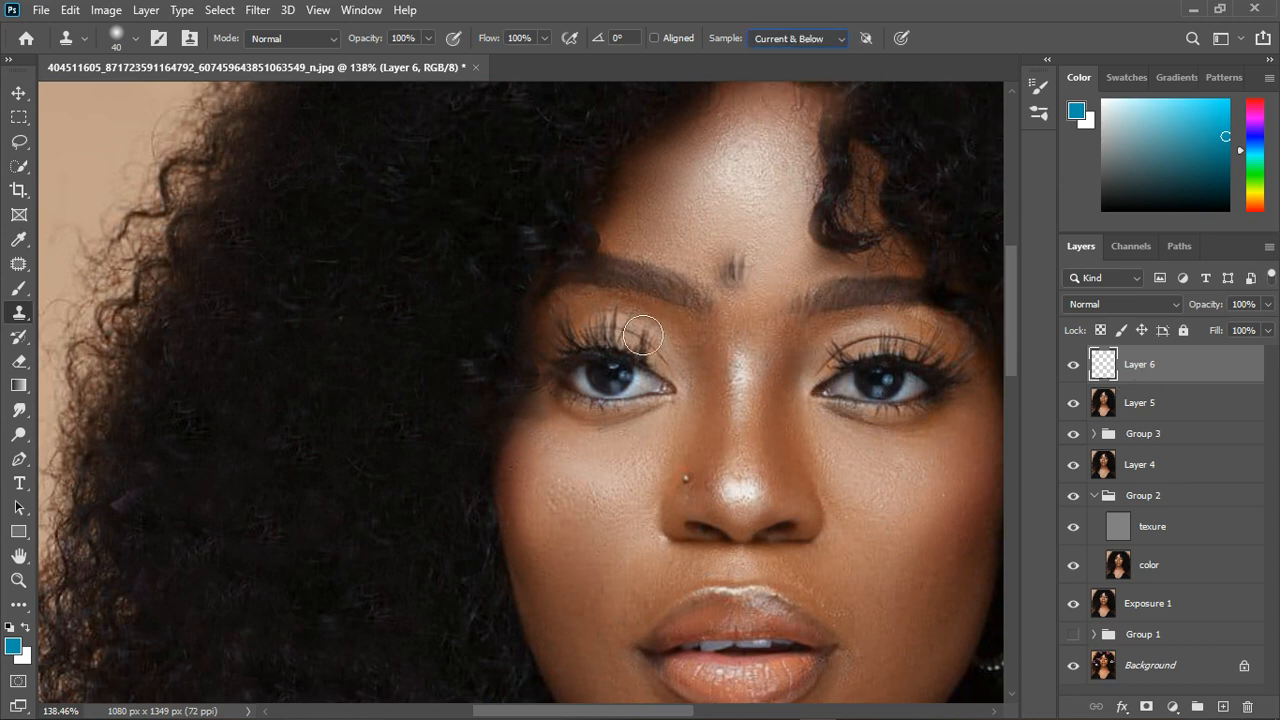
key("ctrl+z")
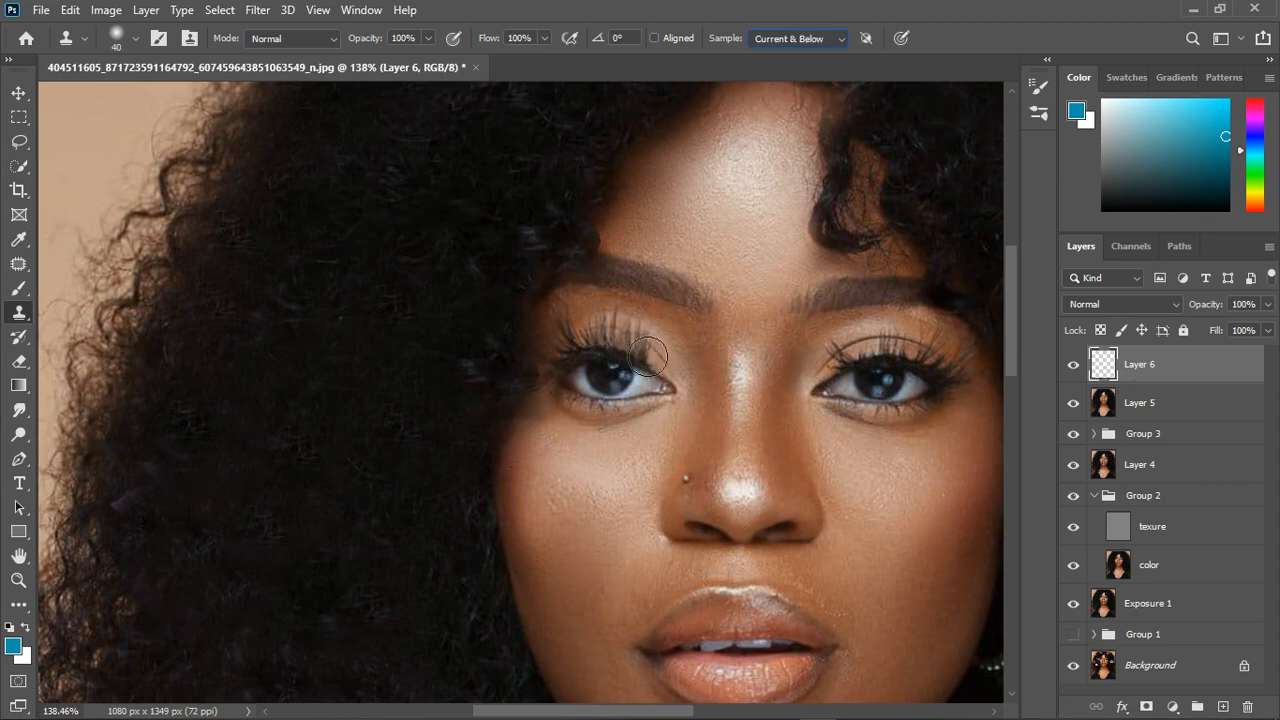
Clone eyelashes along the left-hand eye's upper lid to fill the gap towards the inner corner.
scroll(690, 410, "up", 5)
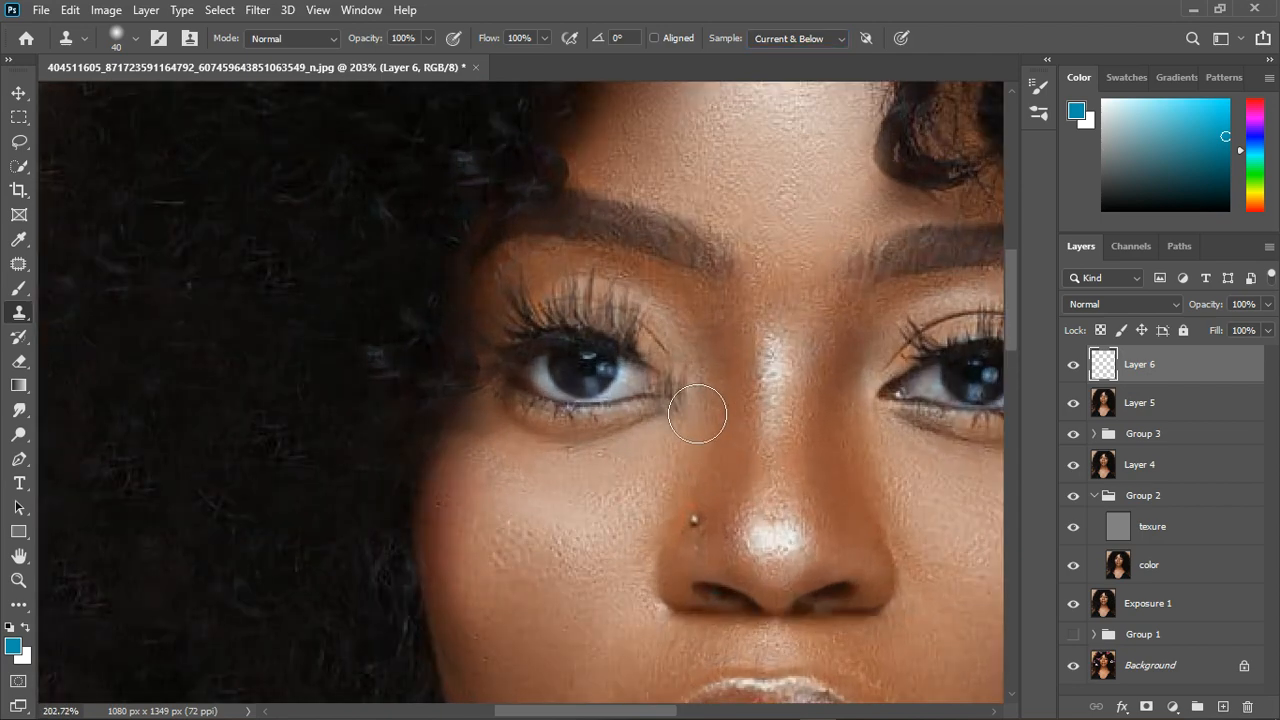
scroll(654, 325, "up", 9)
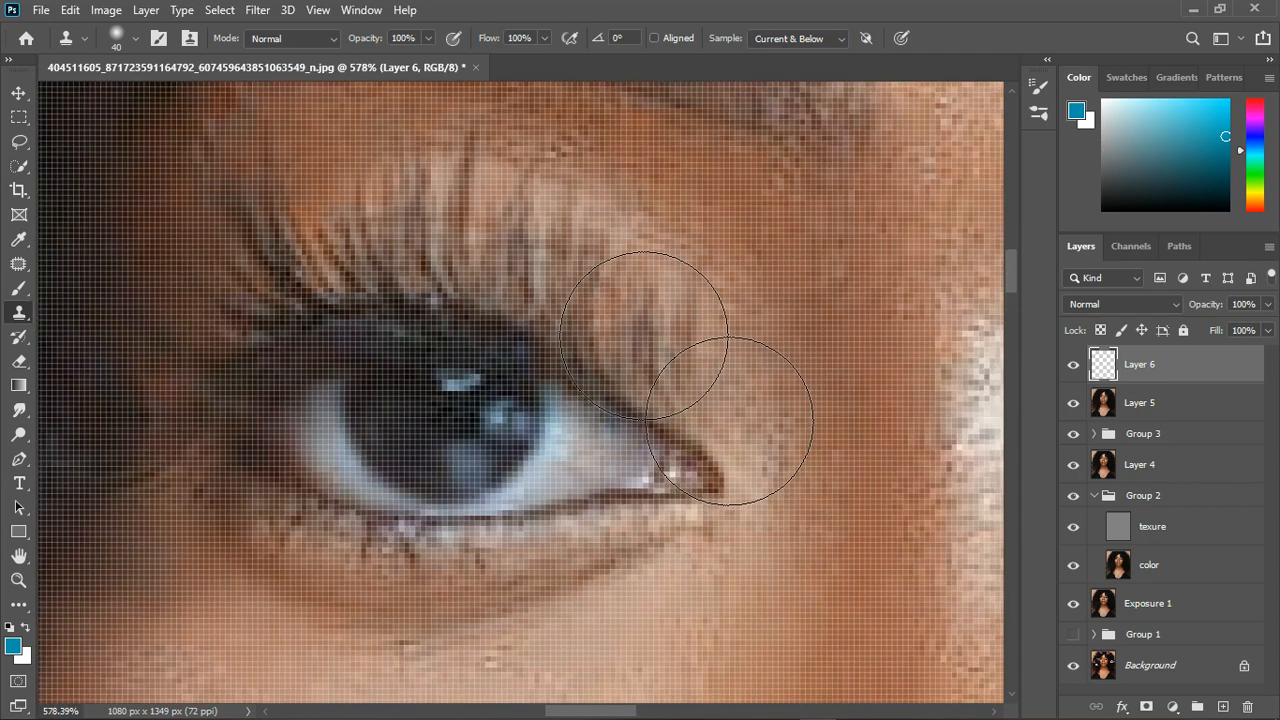
scroll(629, 543, "down", 5)
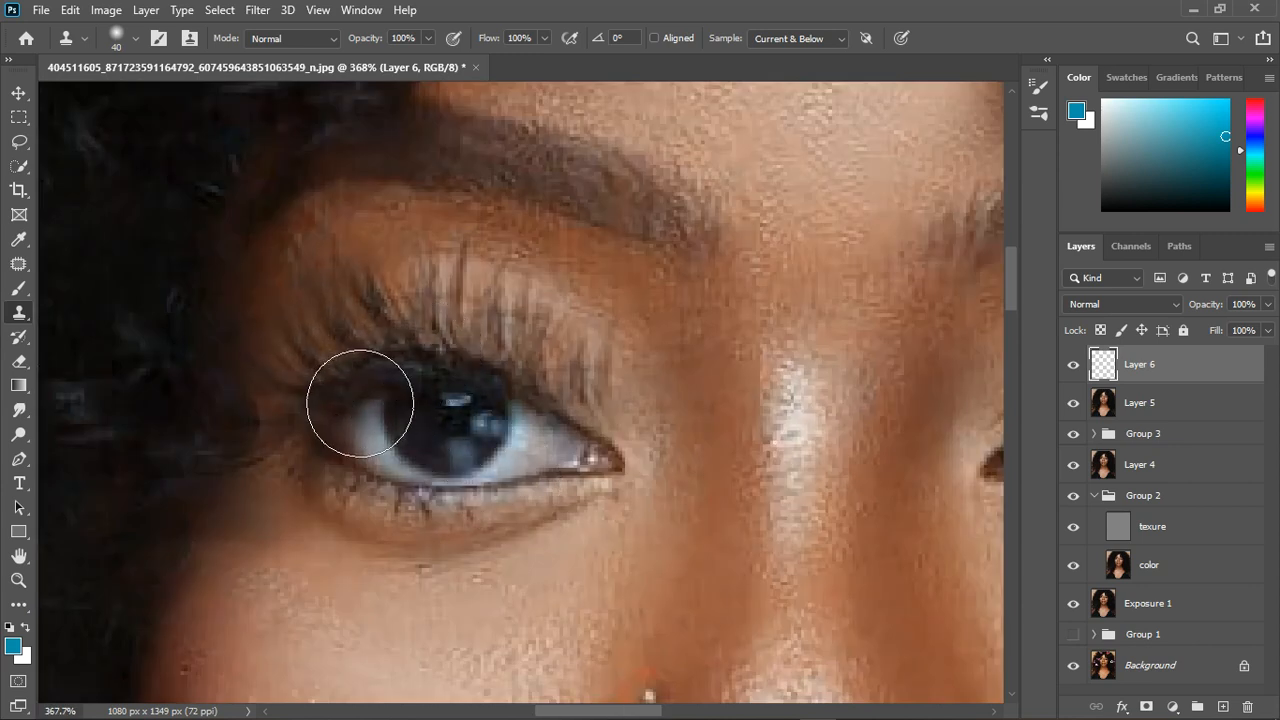
scroll(378, 410, "down", 8)
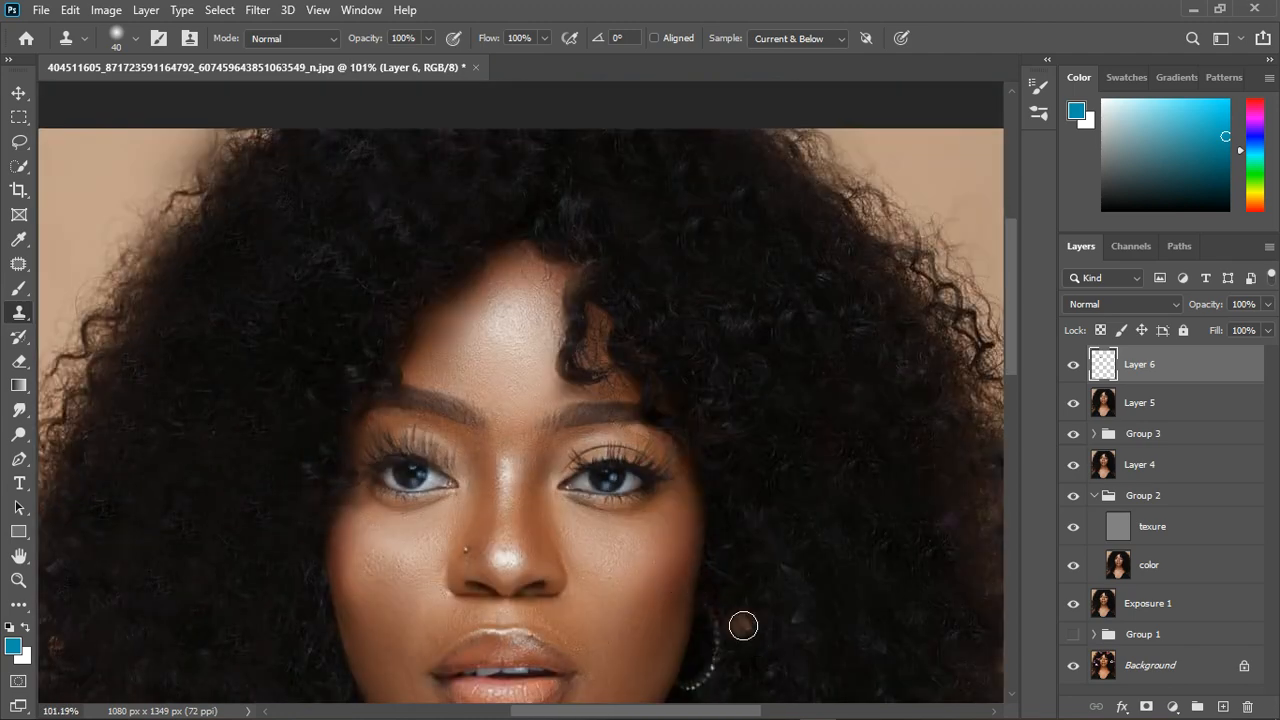
Clone thicker eyelashes onto the outer corner of the right-hand eye, undoing the stray dabs.
scroll(627, 563, "up", 6)
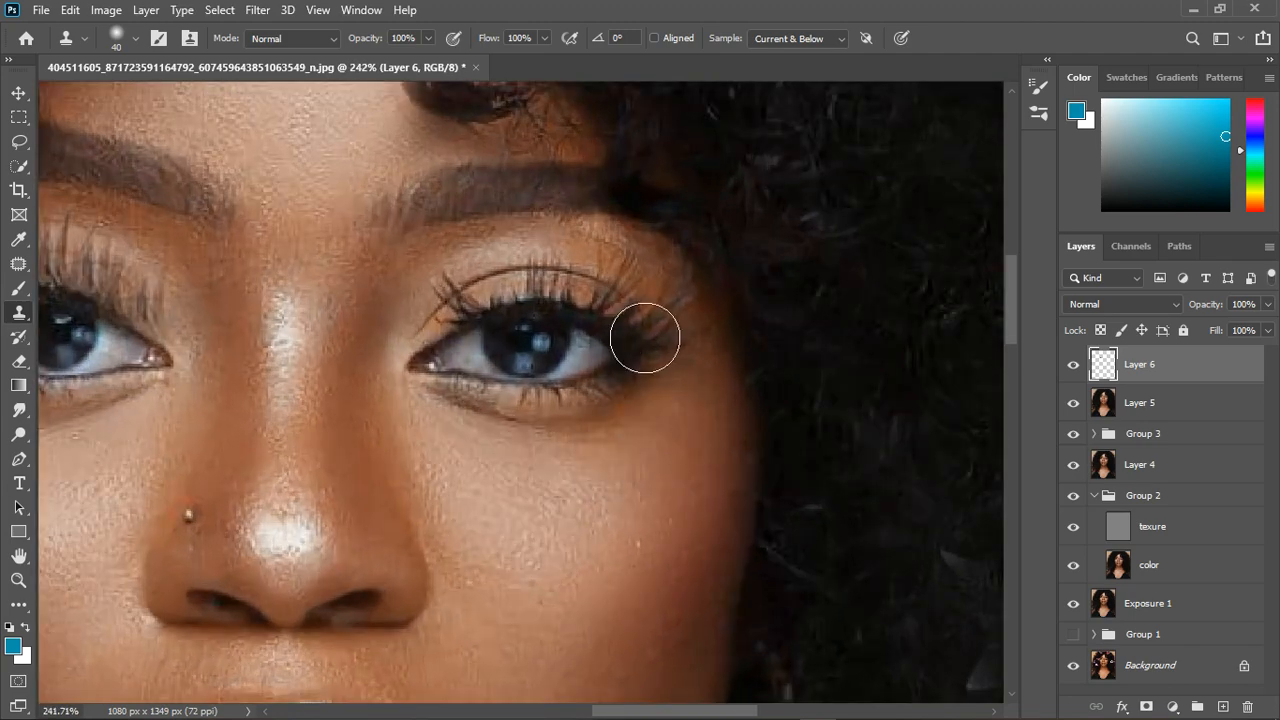
mouse_move(645, 338)
left_mouse_down()
mouse_move(781, 460)
mouse_move(704, 426)
mouse_move(607, 315)
left_mouse_up()
key("ctrl+z")
key("ctrl+z")
key("ctrl+z")
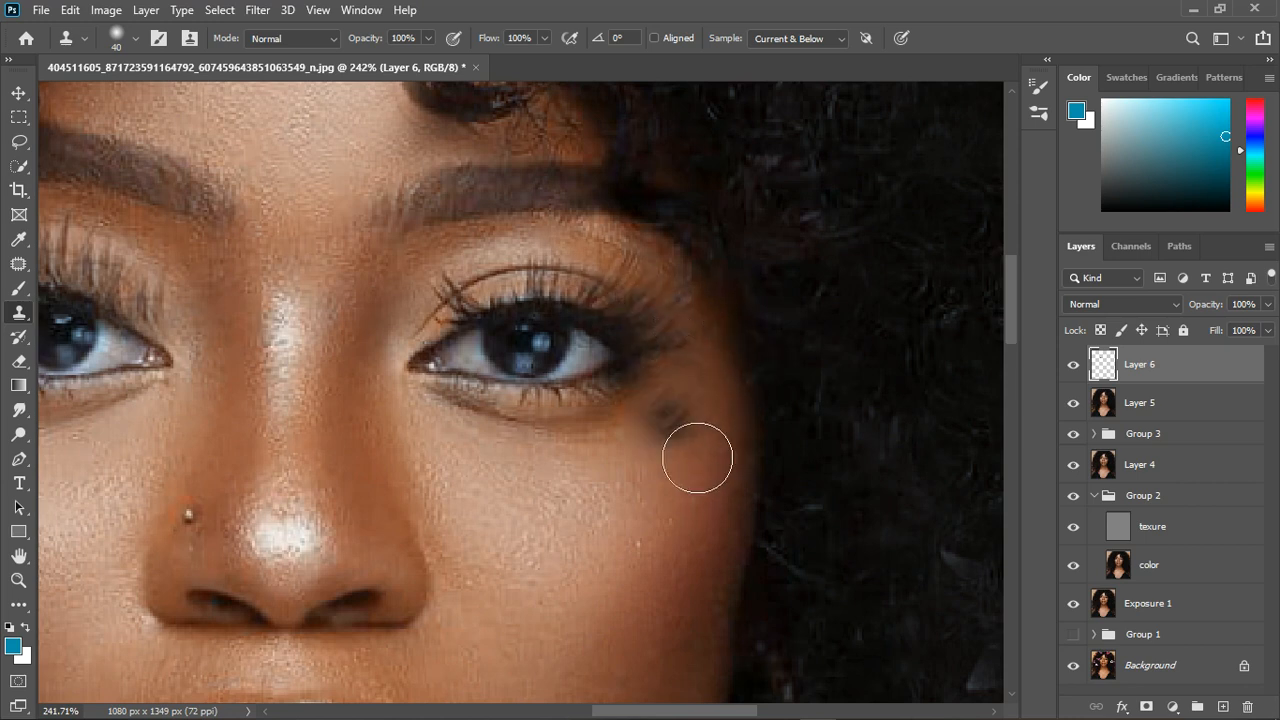
key("ctrl+z")
key("ctrl+z")
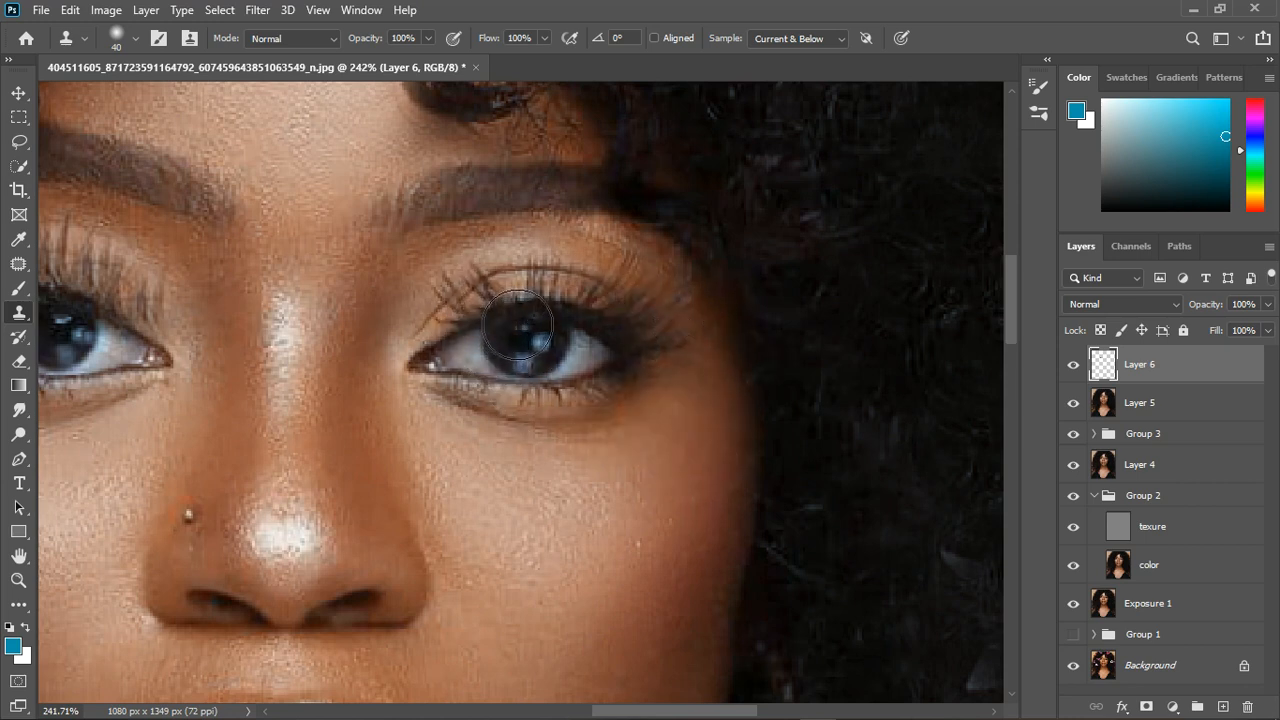
Clone more lashes along the right-hand eye's upper lid and undo the stray dab below the eye.
left_click_drag(516, 325, 566, 317)
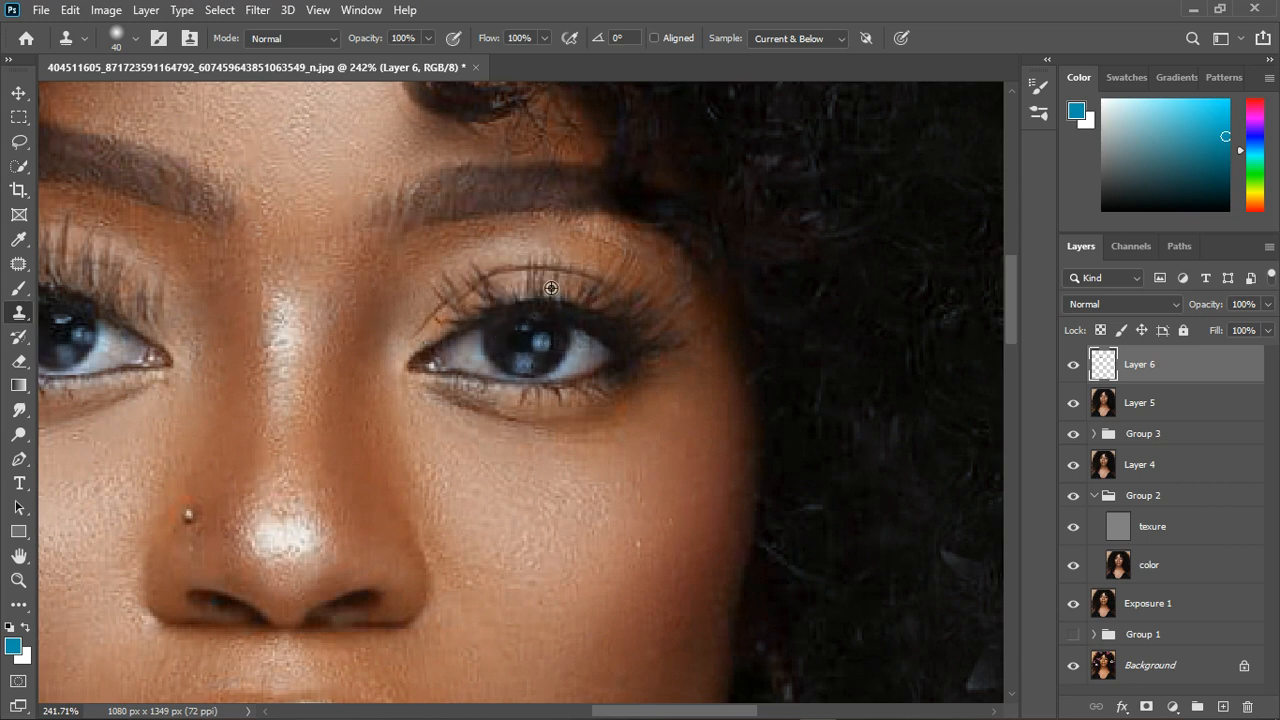
key("ctrl+z")
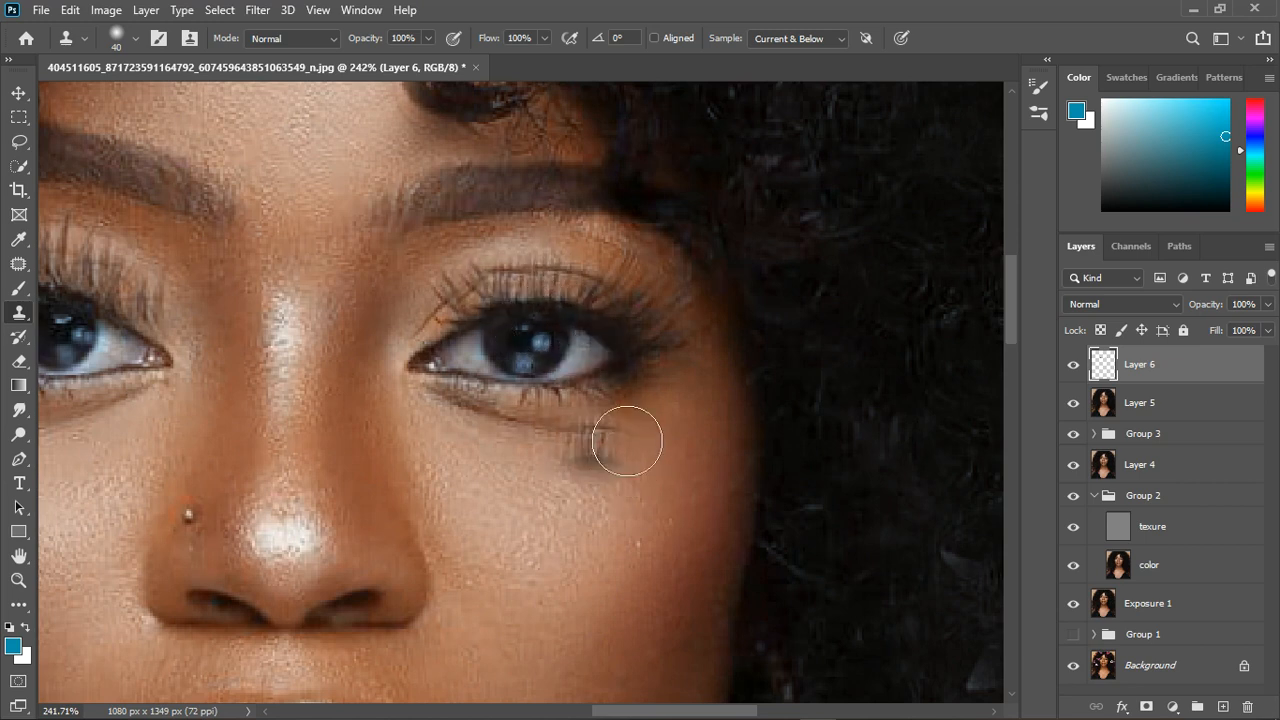
left_click(642, 330)
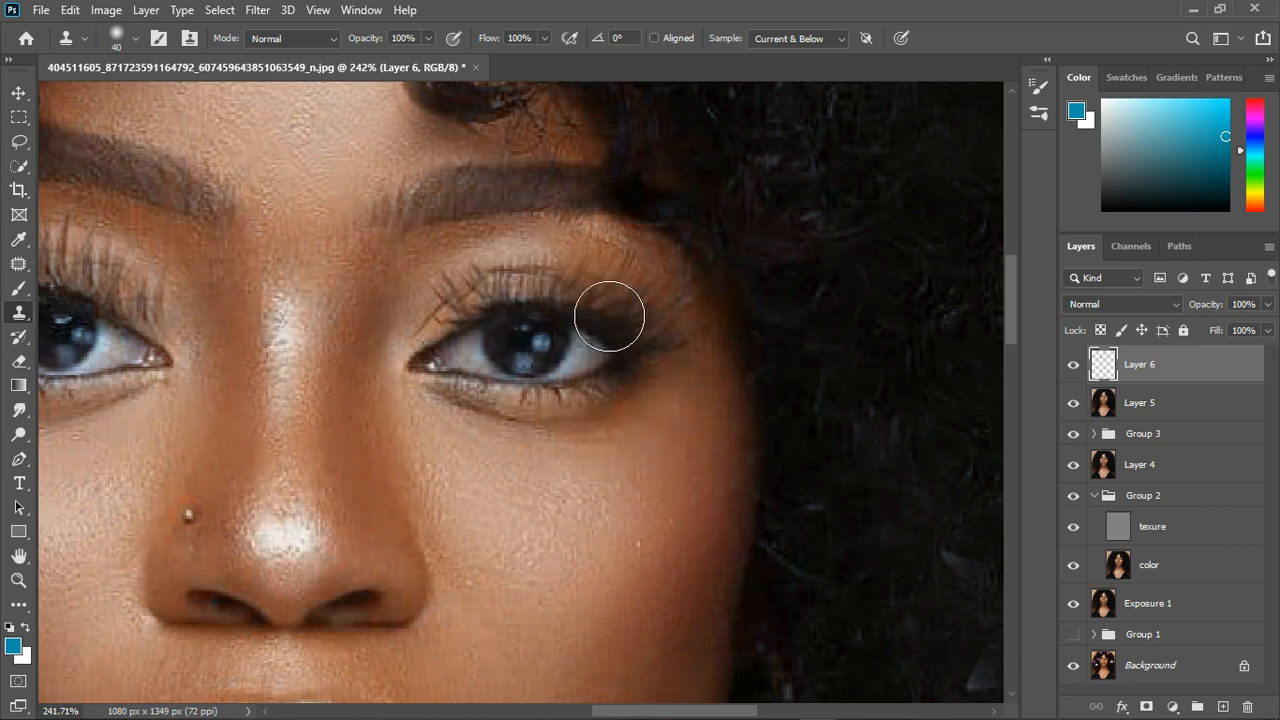
Duplicate the layer holding the cloned eyelashes and set the copy's opacity to 10%.
scroll(600, 510, "down", 5)
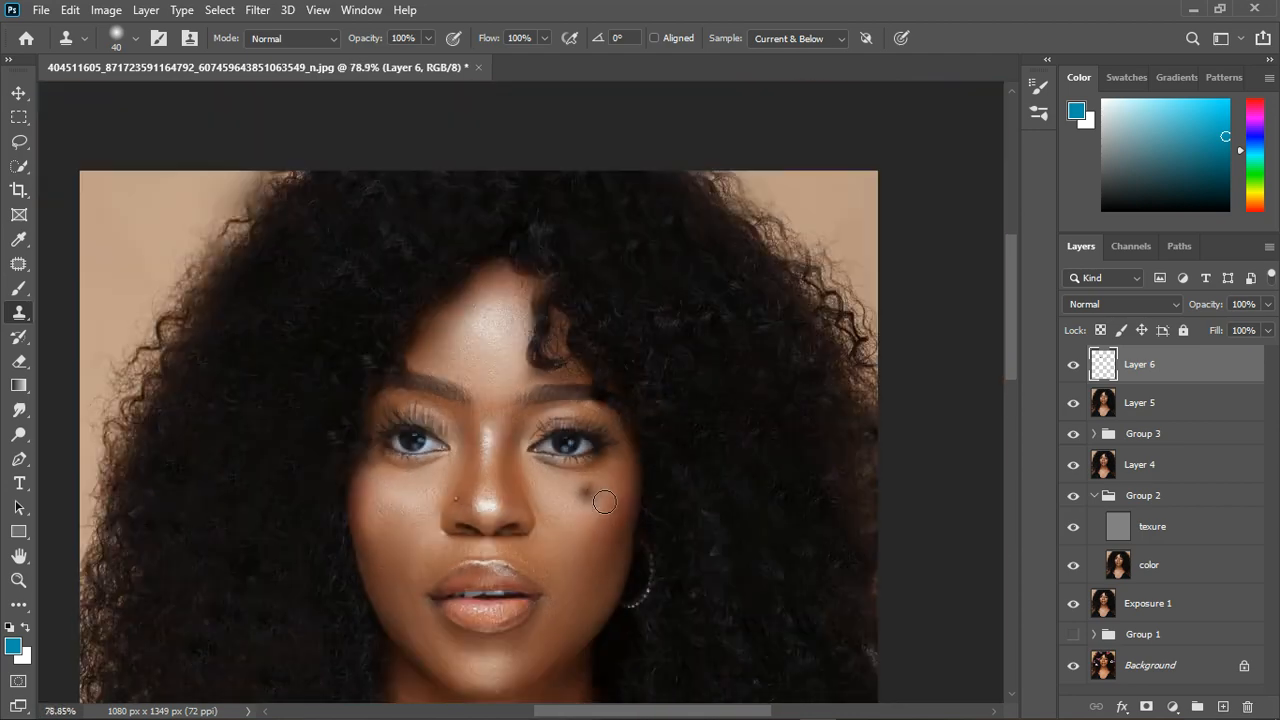
scroll(543, 551, "down", 1)
scroll(538, 513, "up", 4)
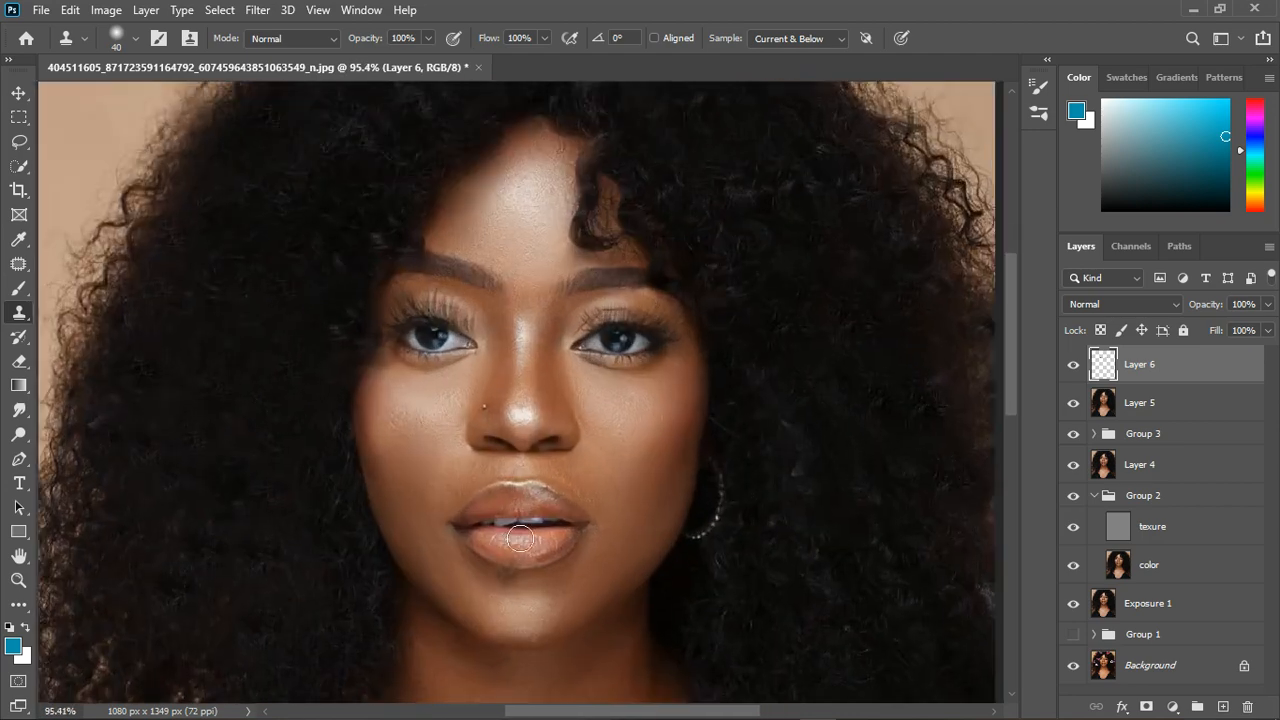
scroll(538, 513, "up", 1)
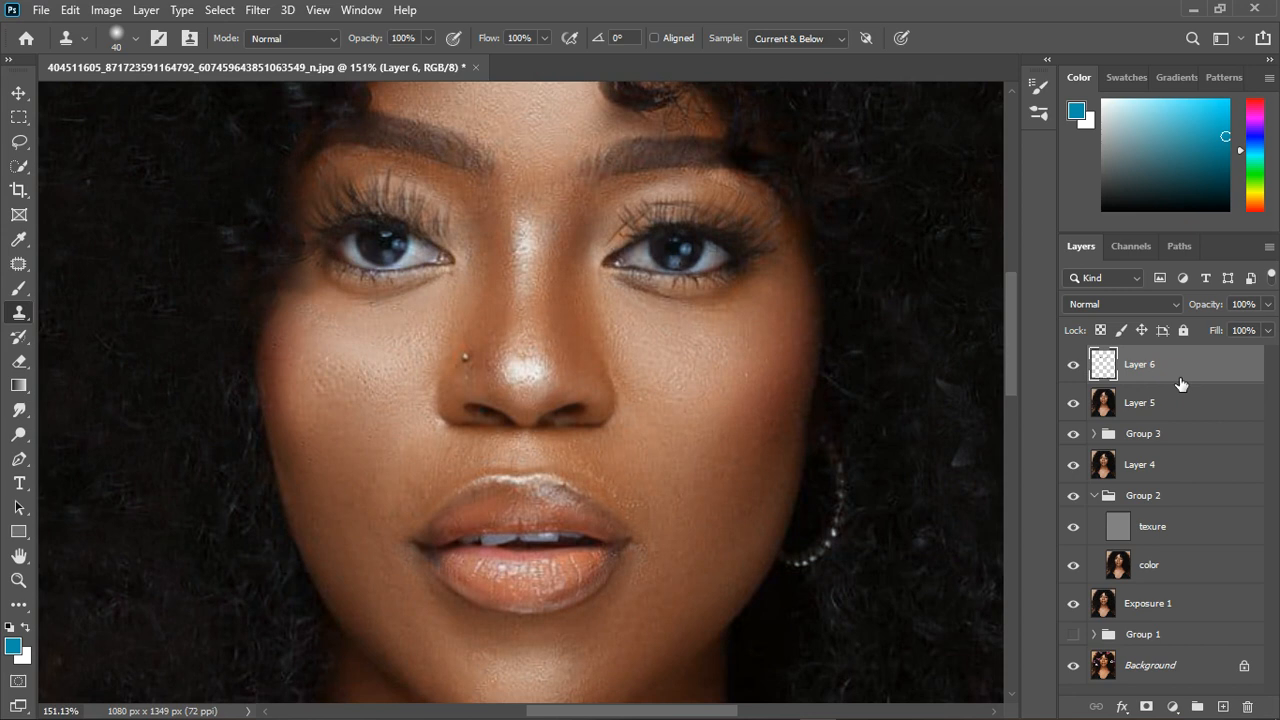
key("ctrl+j")
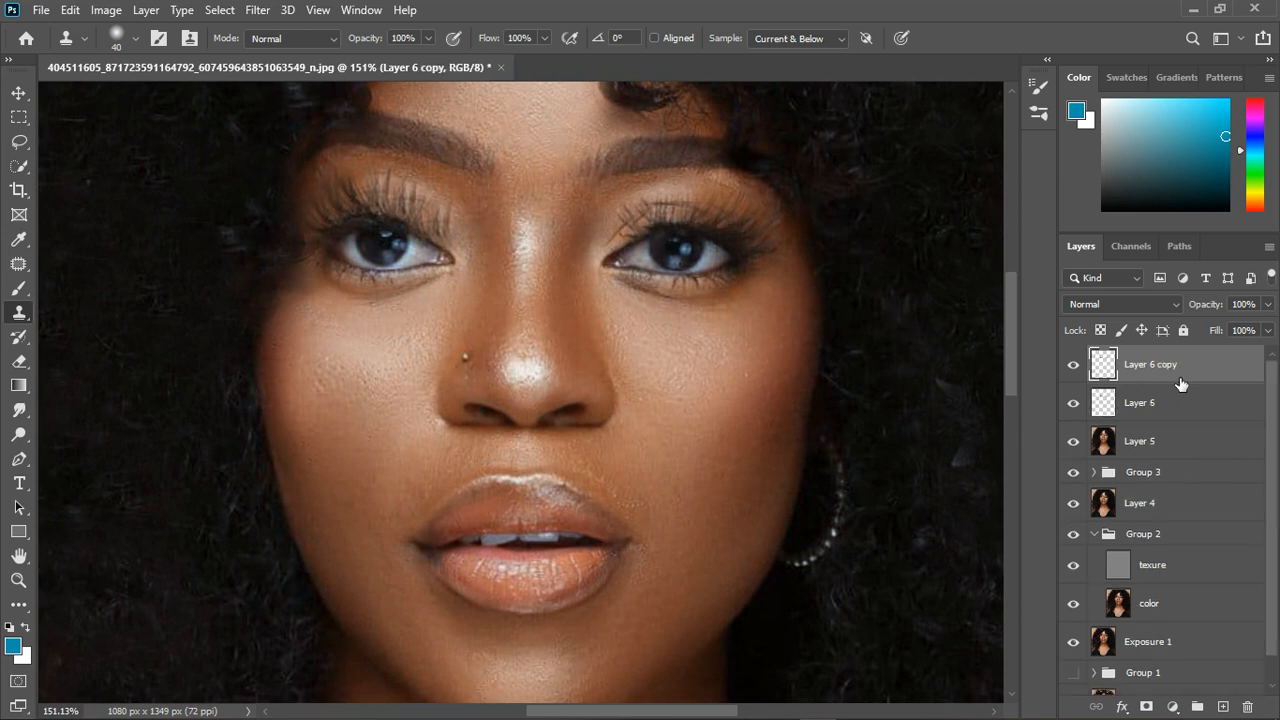
left_click(1266, 305)
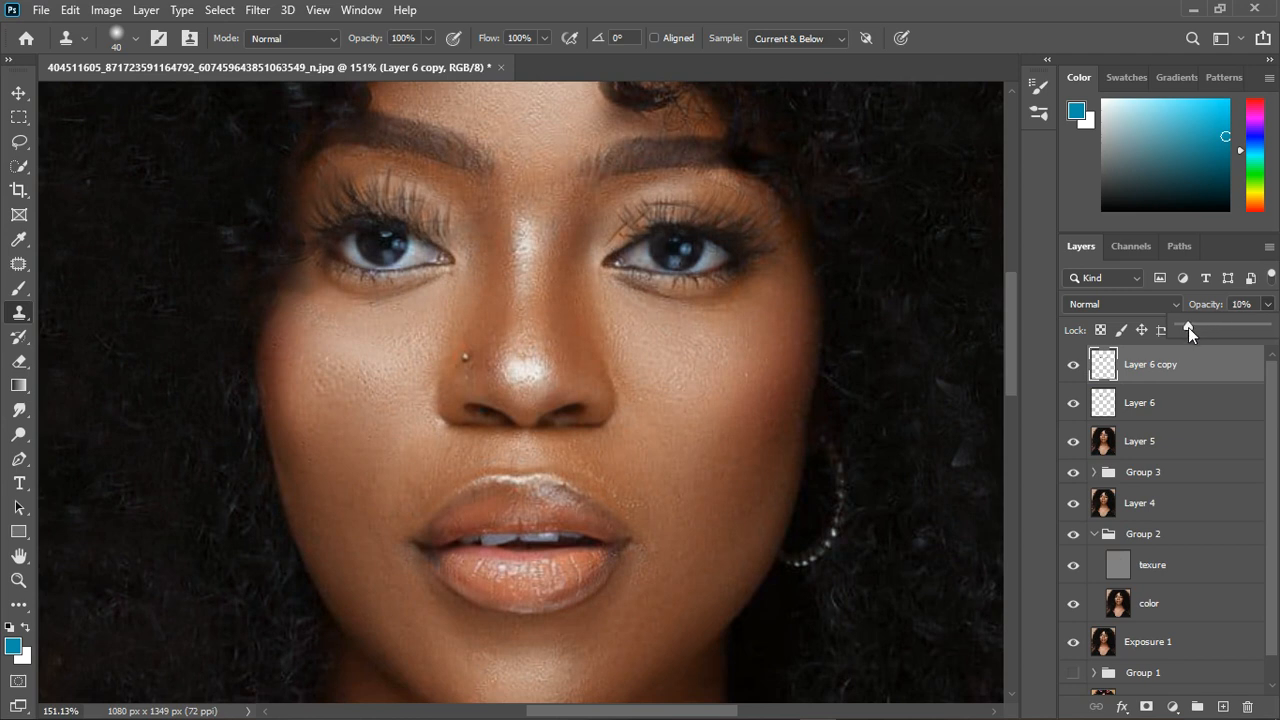
Sample the middle of the right-hand eyebrow and clone it subtly over the brow's sparse inner end.
scroll(684, 403, "down", 3)
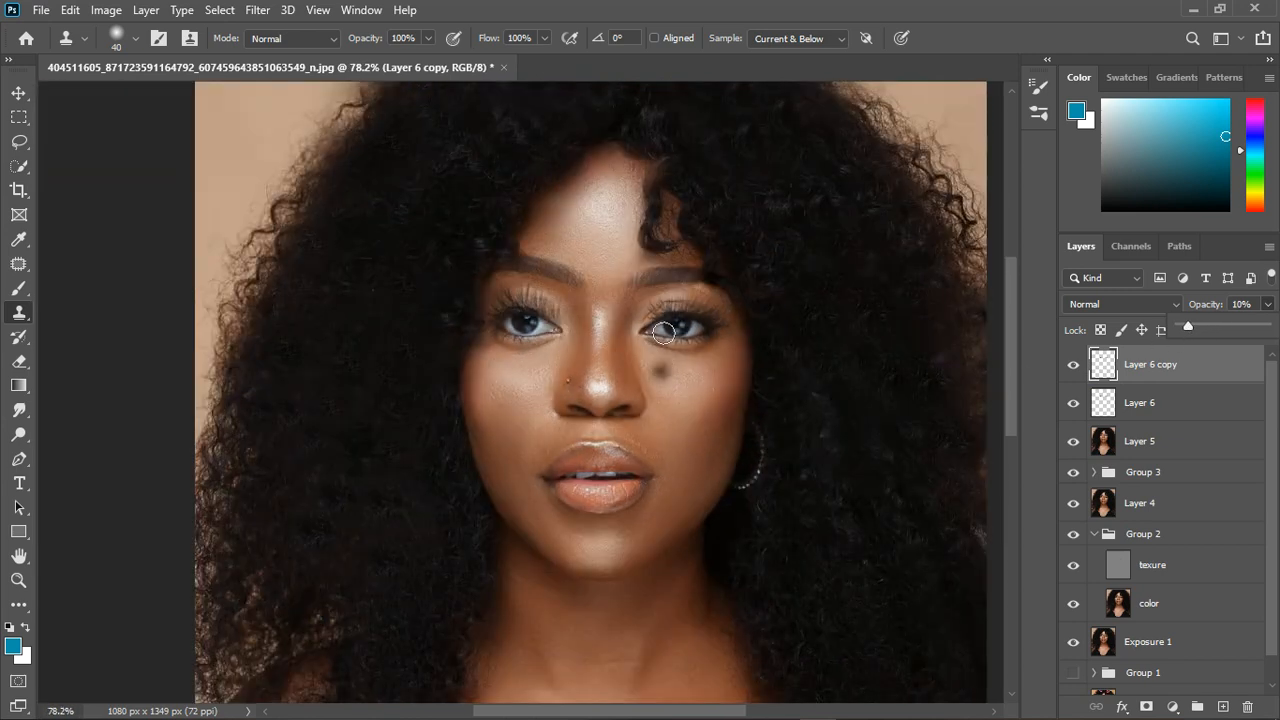
scroll(672, 286, "up", 2)
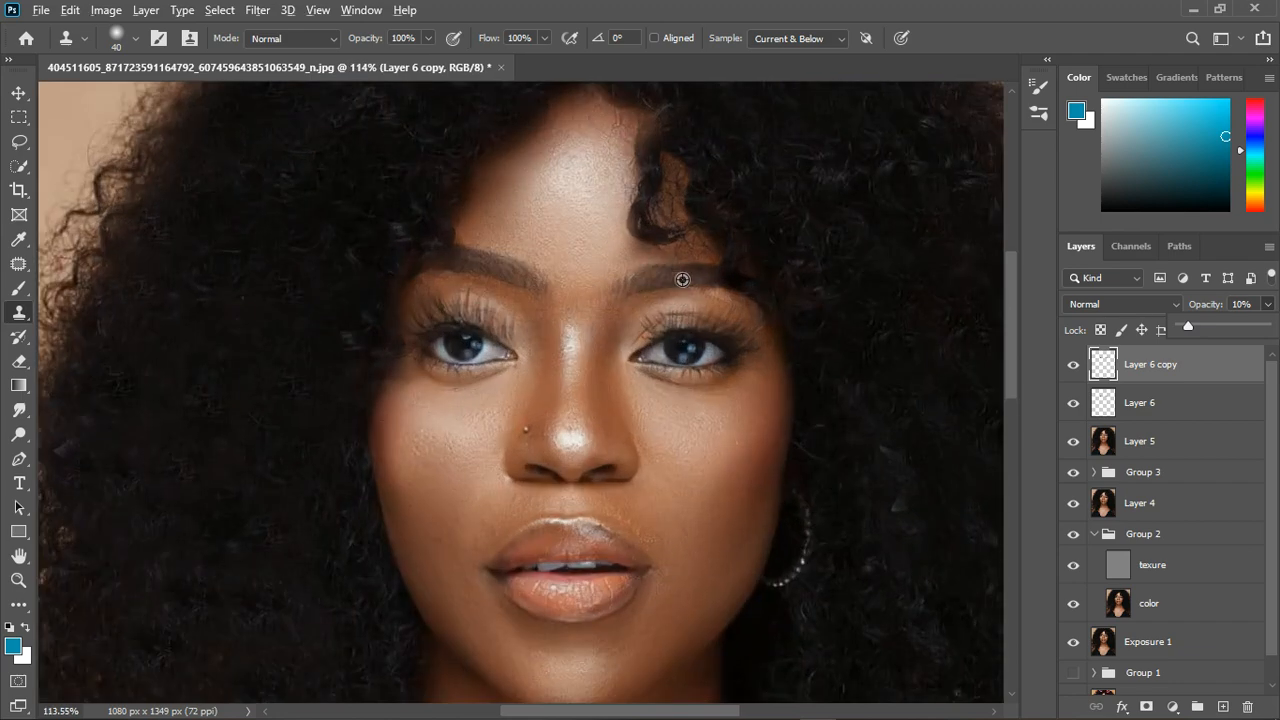
left_click(671, 285, "alt")
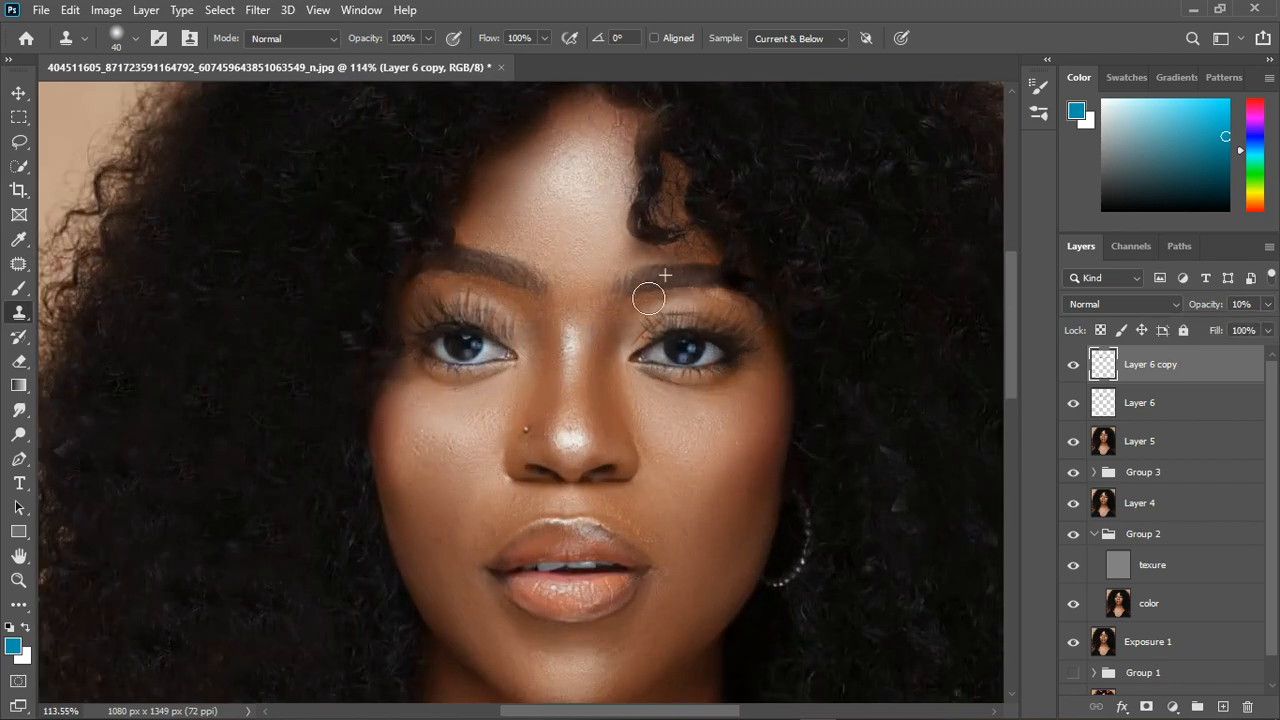
scroll(686, 294, "up", 3)
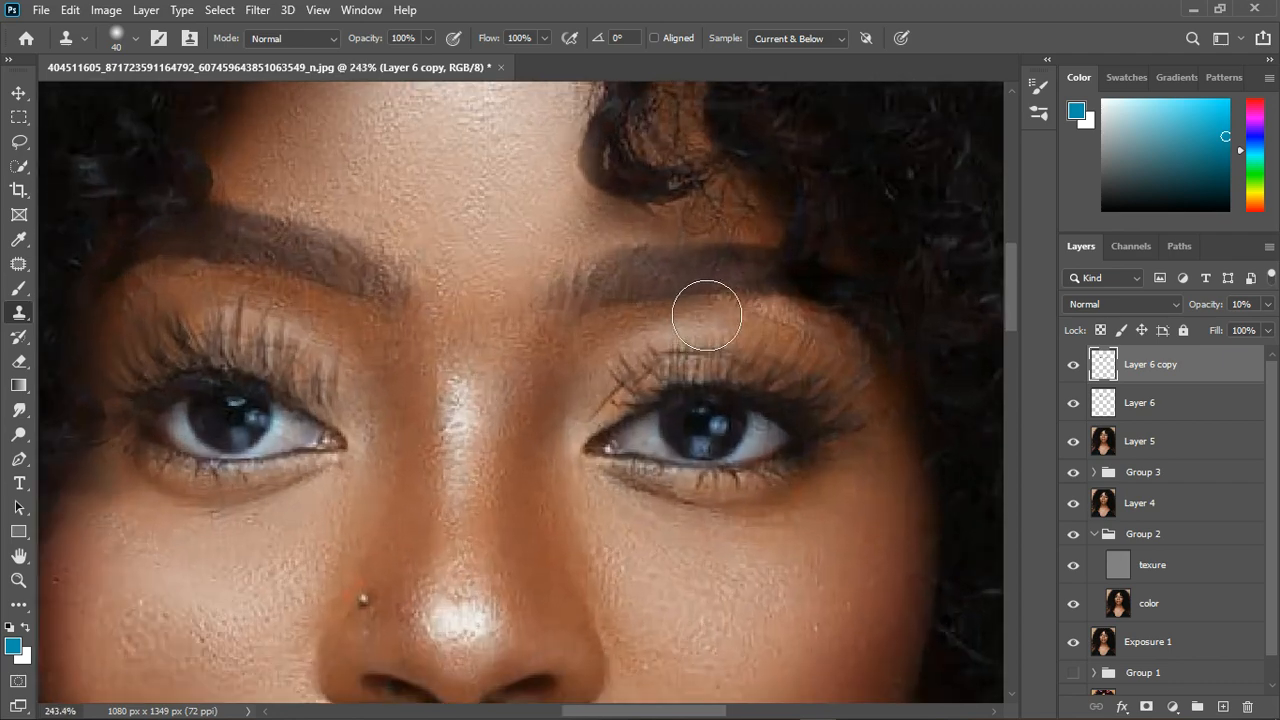
mouse_move(706, 316)
left_mouse_down()
mouse_move(651, 283)
mouse_move(623, 297)
mouse_move(626, 312)
left_mouse_up()
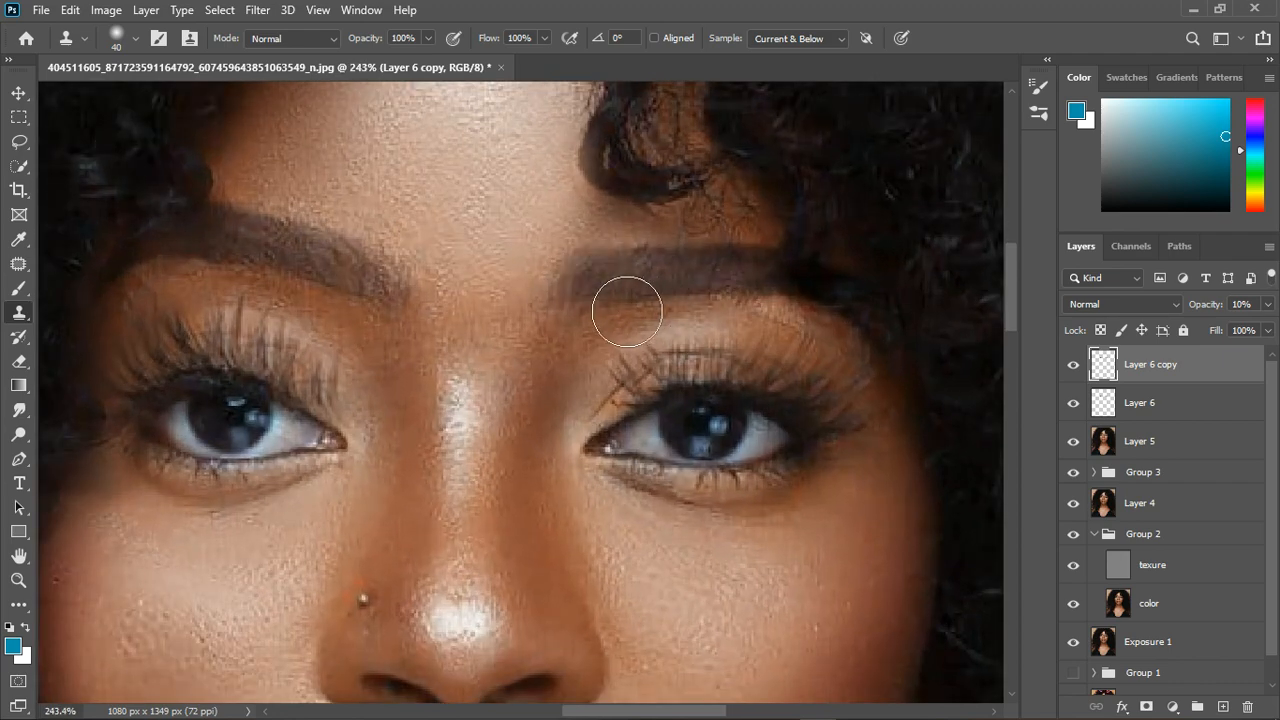
scroll(790, 598, "down", 1)
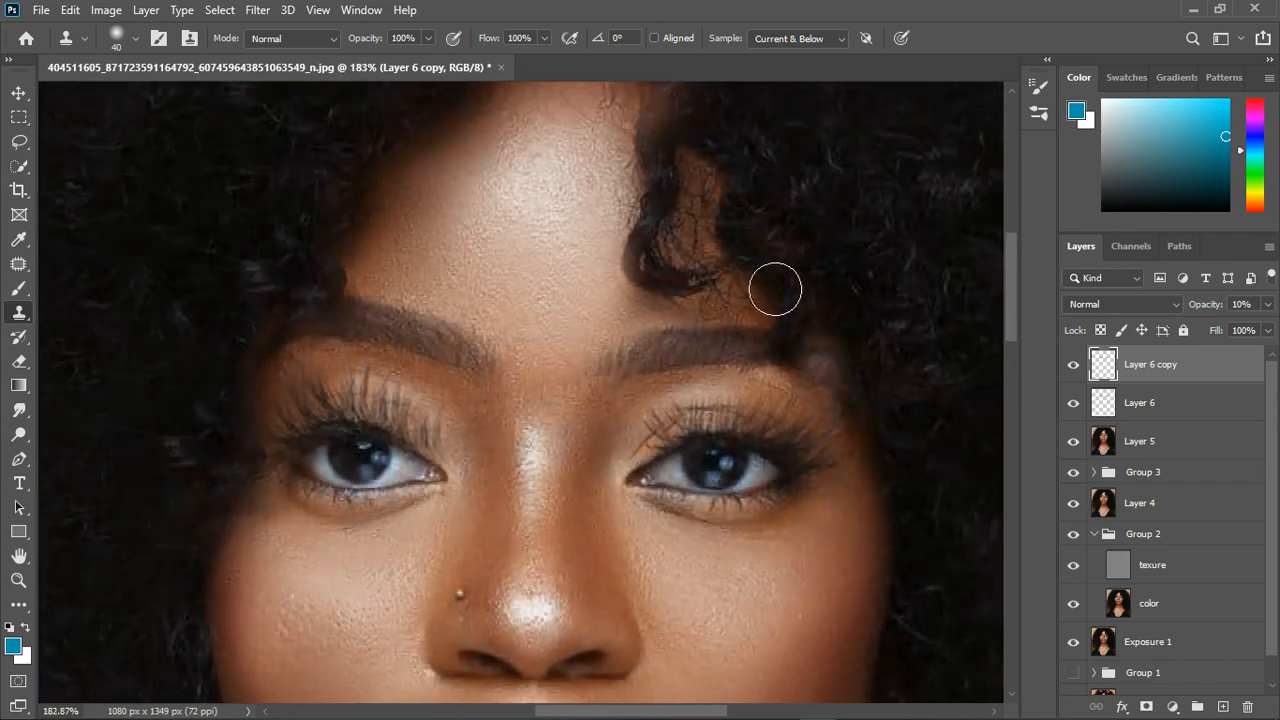
scroll(740, 280, "down", 5)
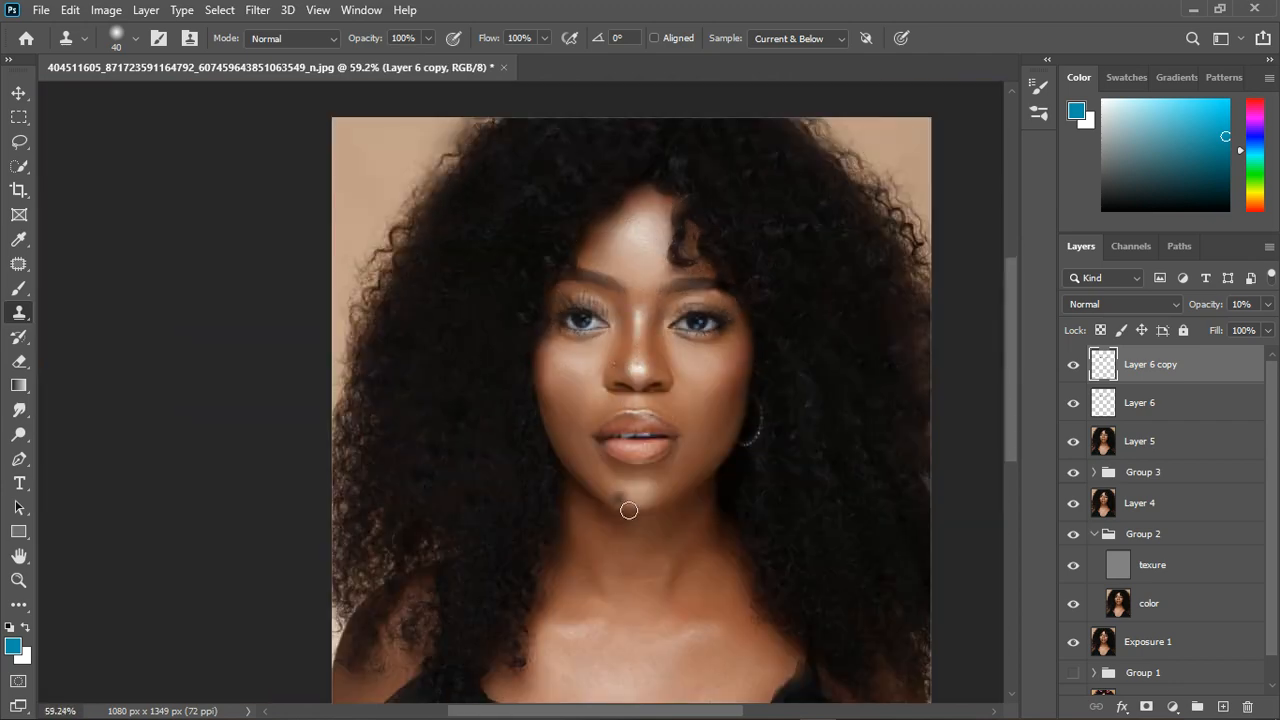
scroll(628, 510, "up", 2)
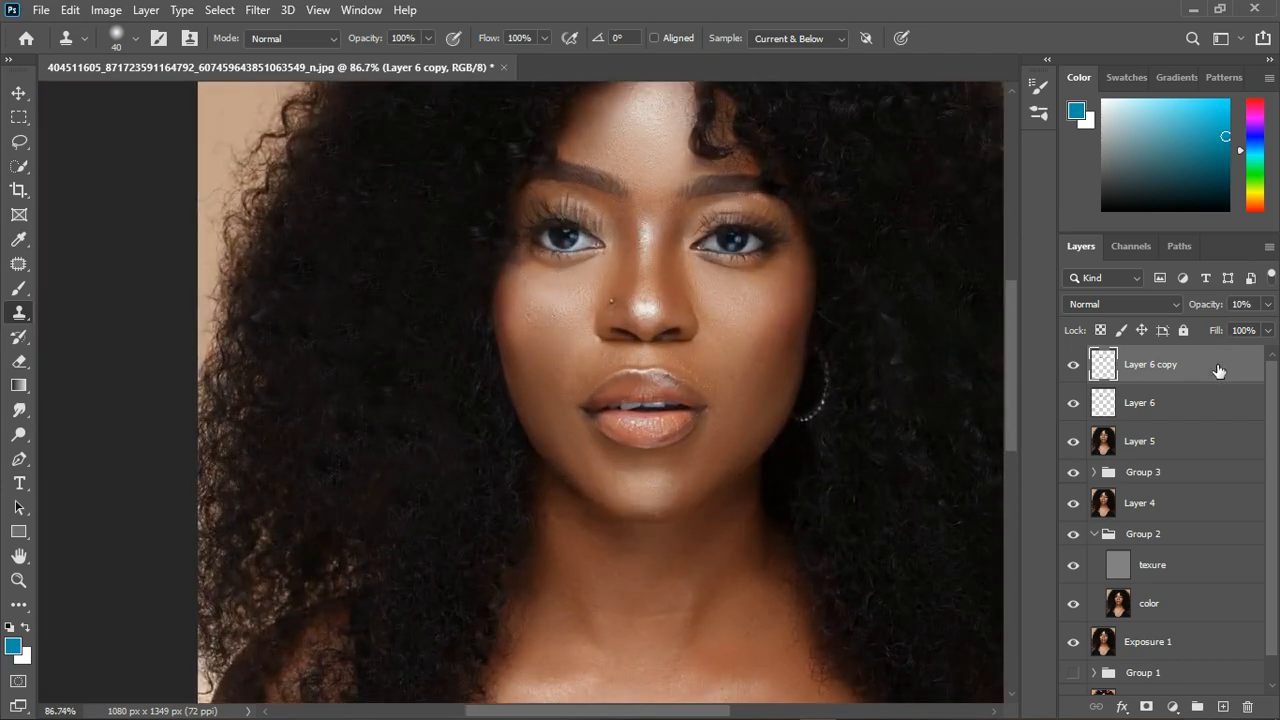
Stamp all visible layers into a new top layer and open the Camera Raw Filter on it.
key("ctrl+shift+alt+e")
scroll(690, 343, "down", 2)
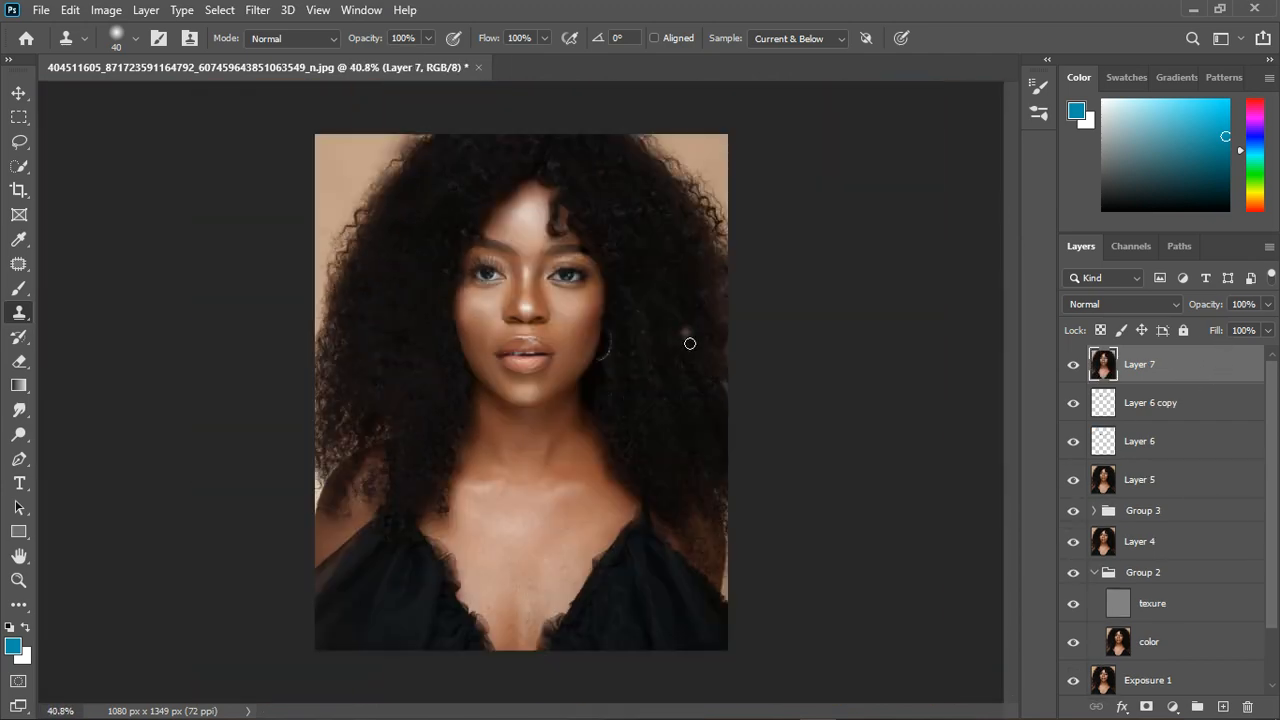
left_click(258, 10)
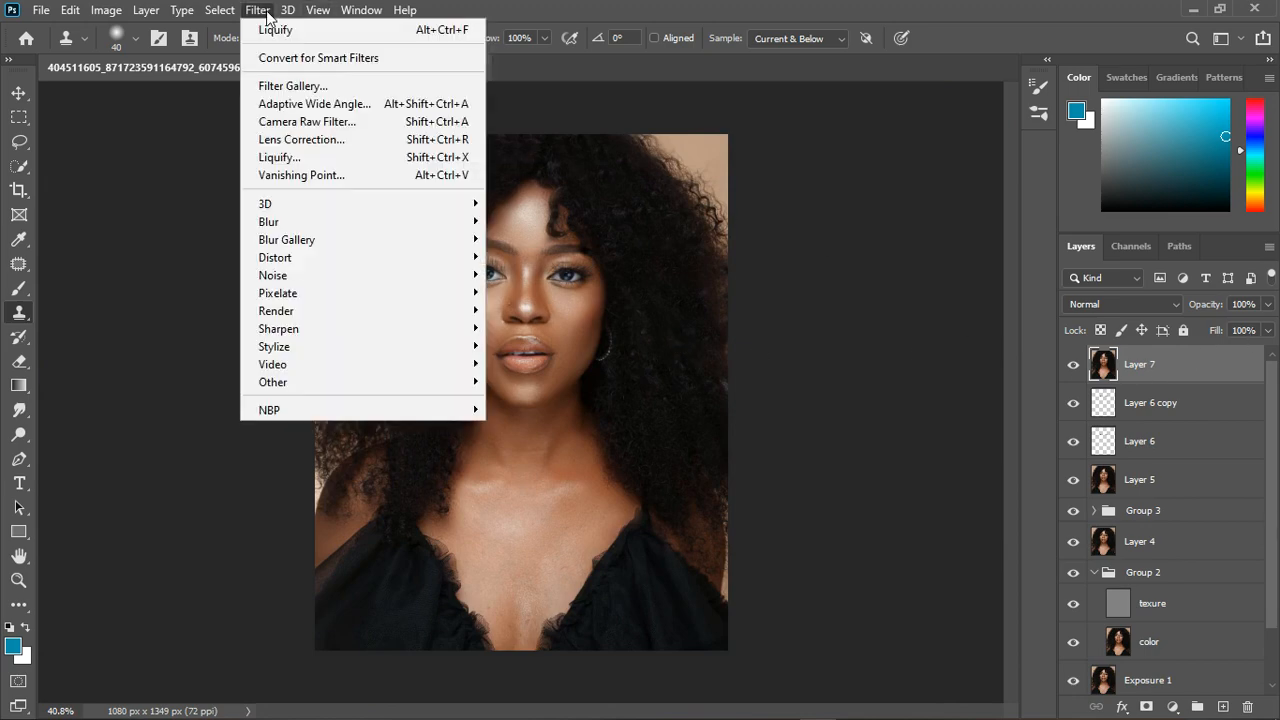
left_click(305, 125)
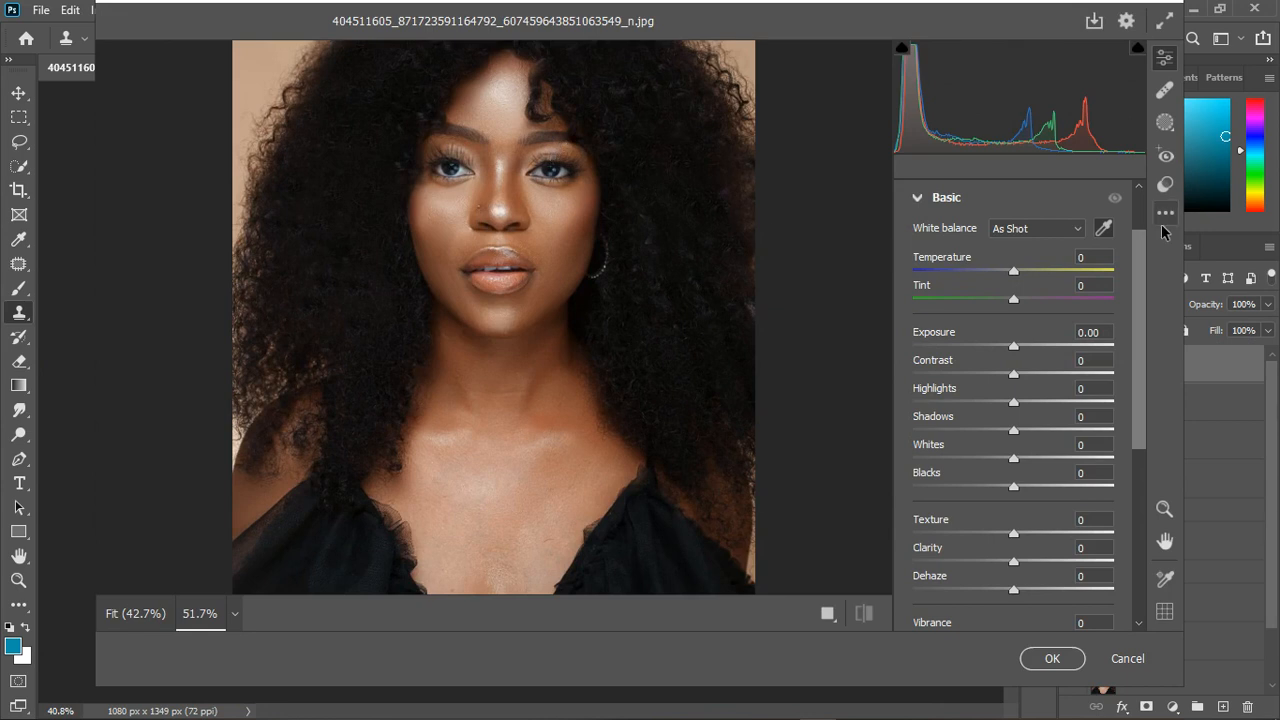
Try a white balance sampled from the skin below the left-hand eye with Temperature at +8, comparing it with the original.
left_click(1103, 229)
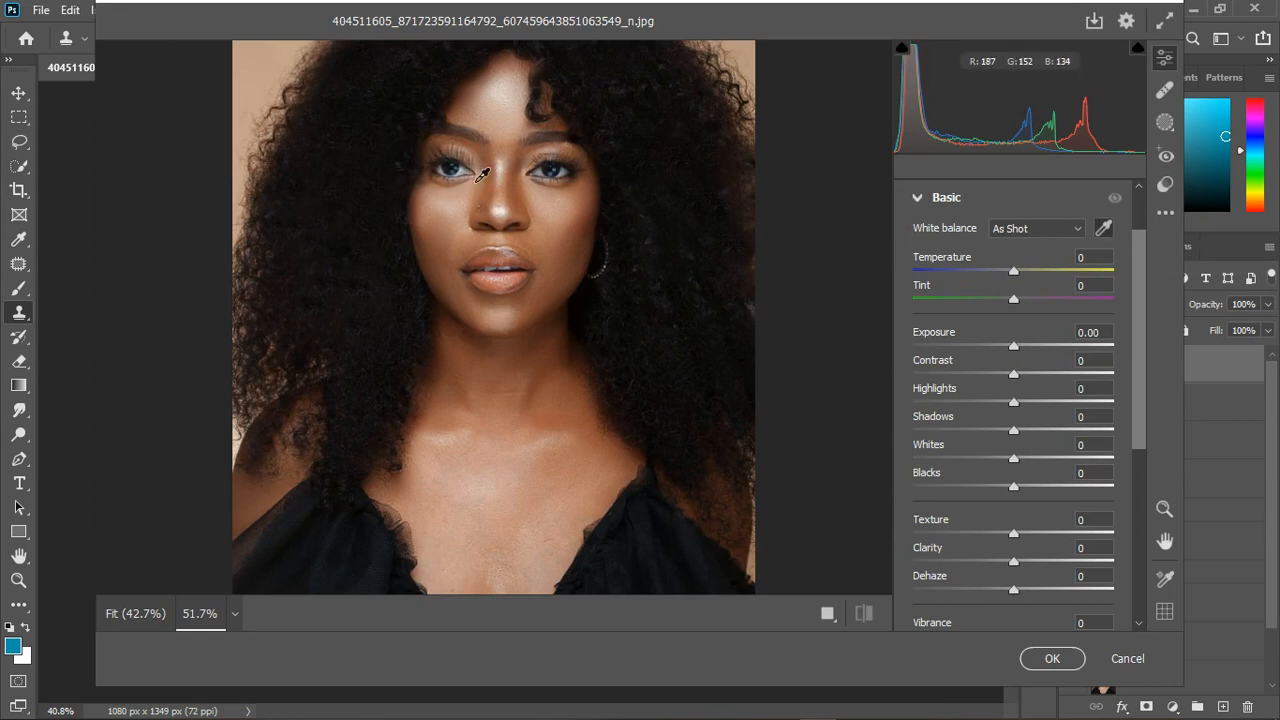
left_click(464, 184)
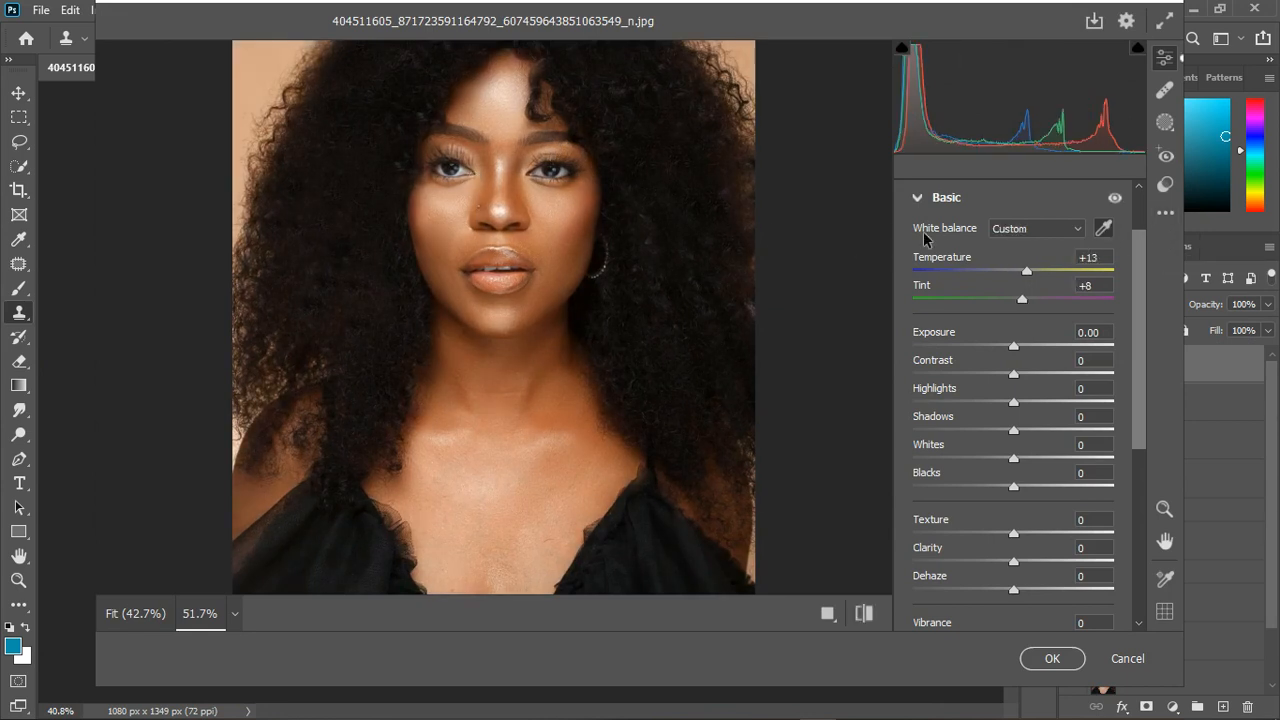
left_click_drag(1027, 273, 1023, 281)
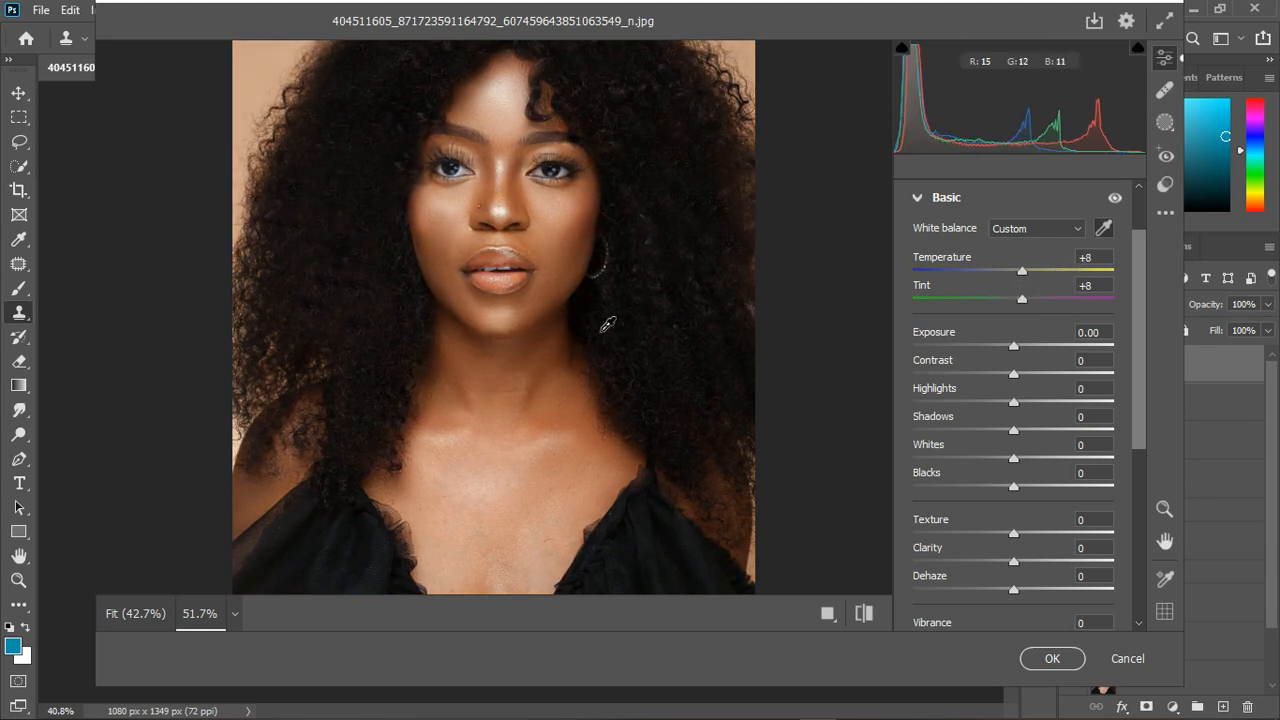
left_click(1115, 199)
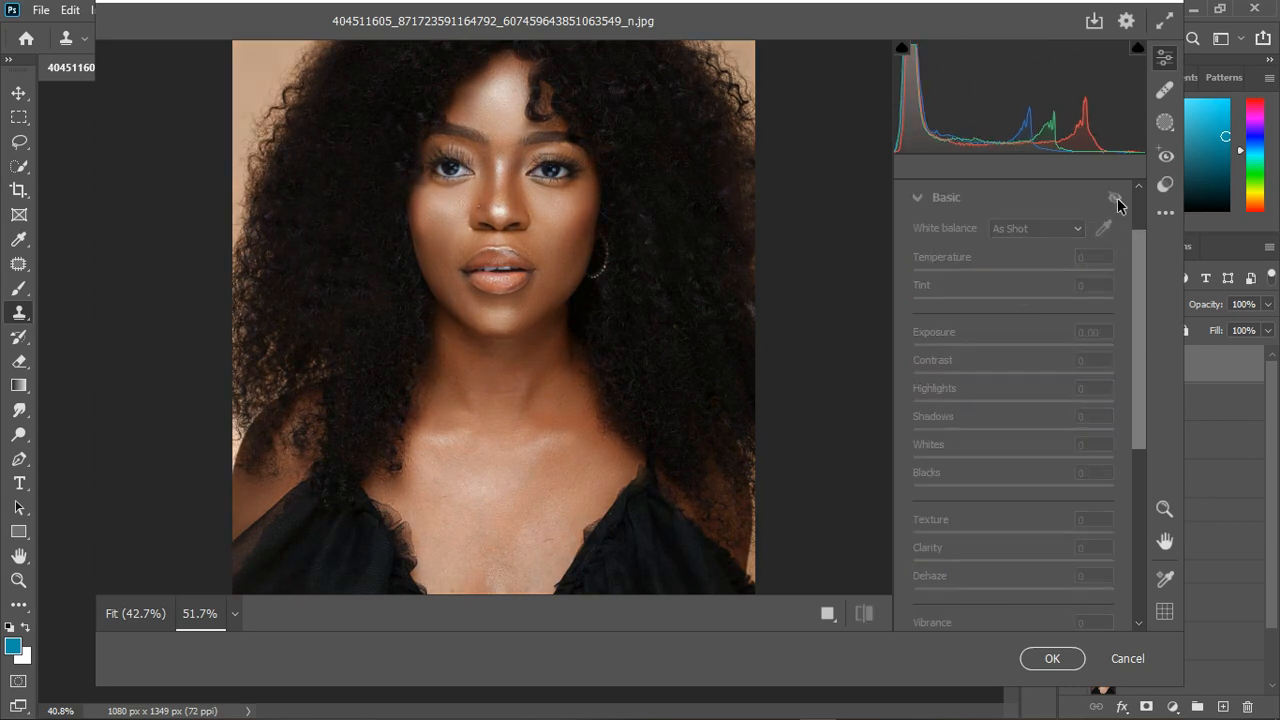
left_click(1116, 199)
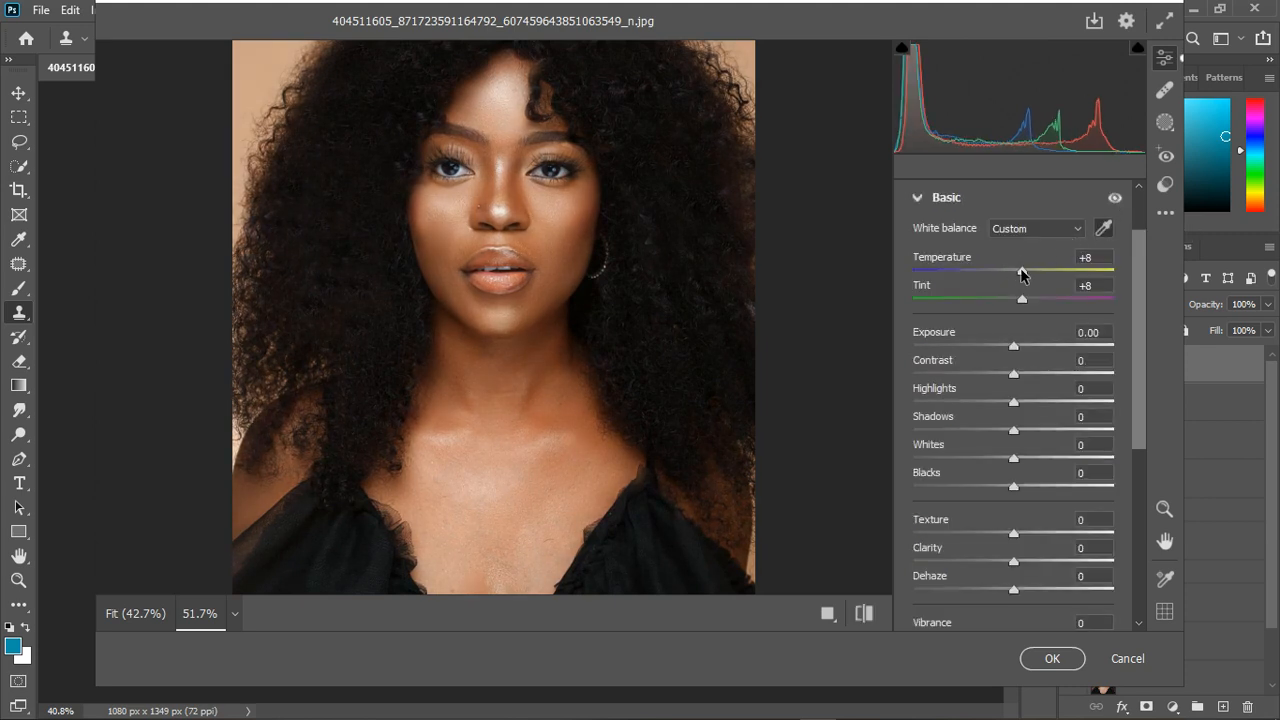
Try Temperature +5 and Tint +11, compare with the original, and reset the white balance to As Shot.
left_click_drag(1022, 276, 1018, 277)
left_click(1114, 199)
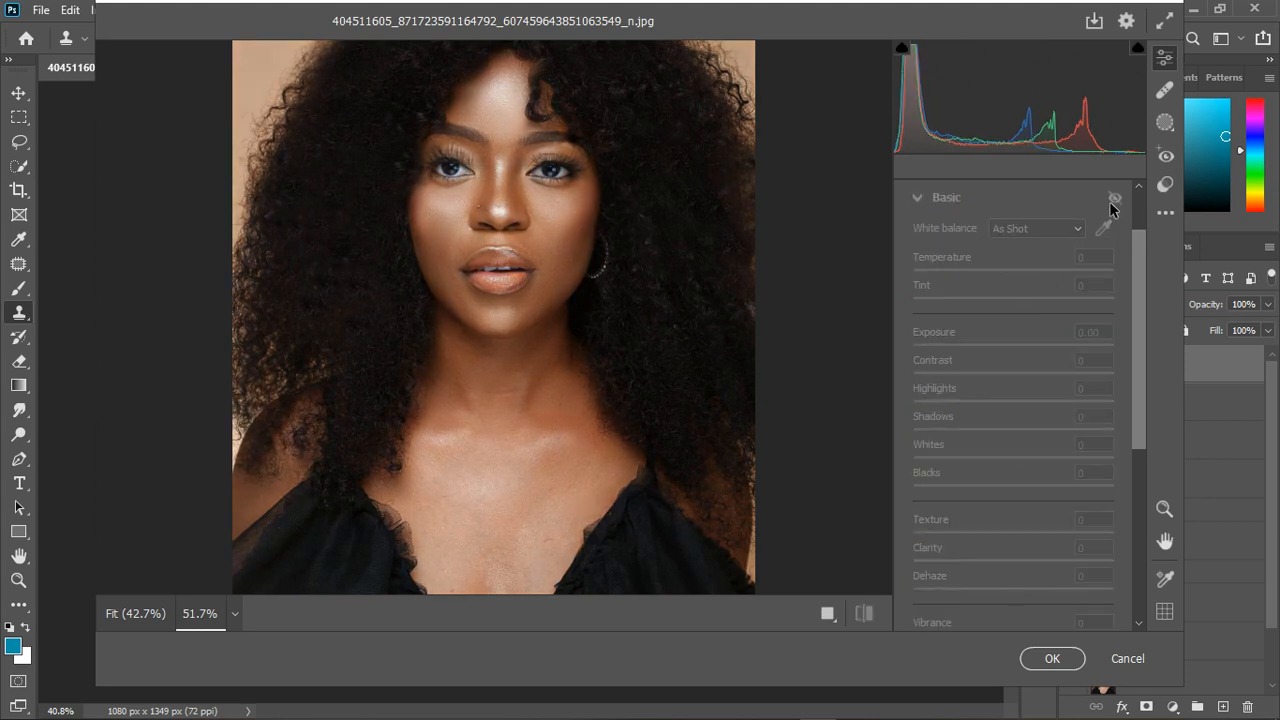
left_click(1114, 199)
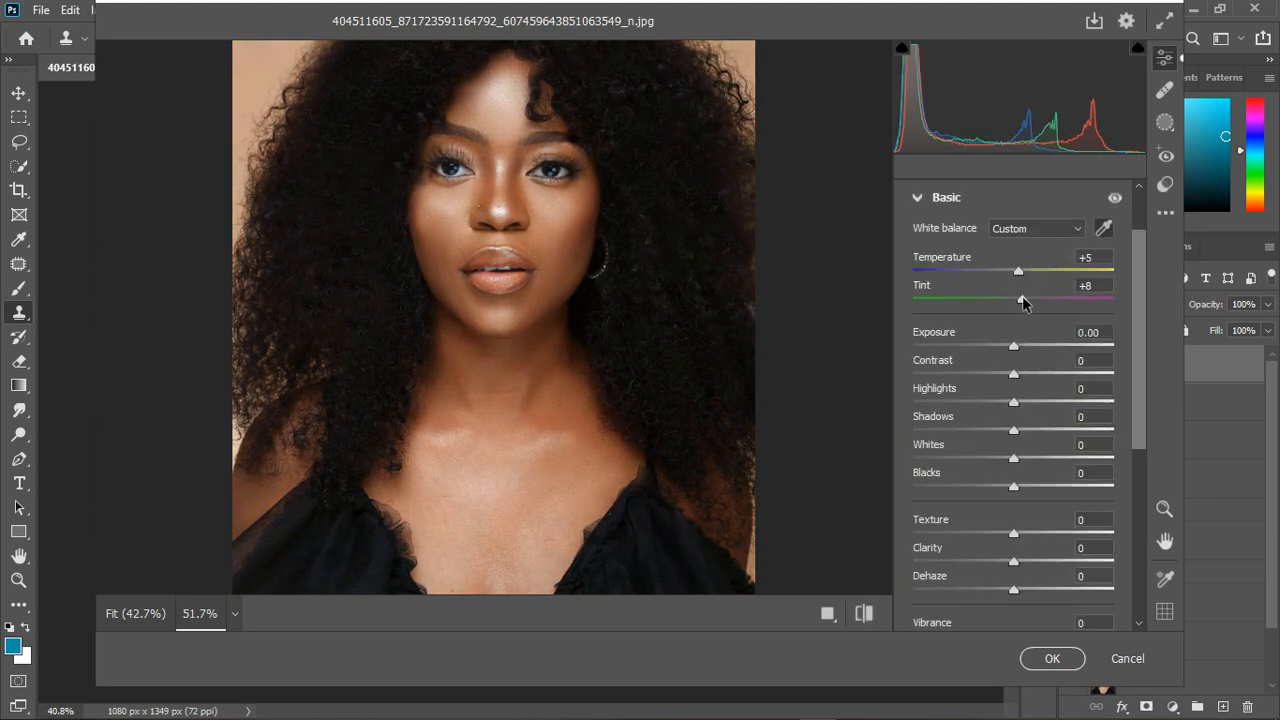
left_click_drag(1020, 298, 1026, 299)
left_click(1040, 232)
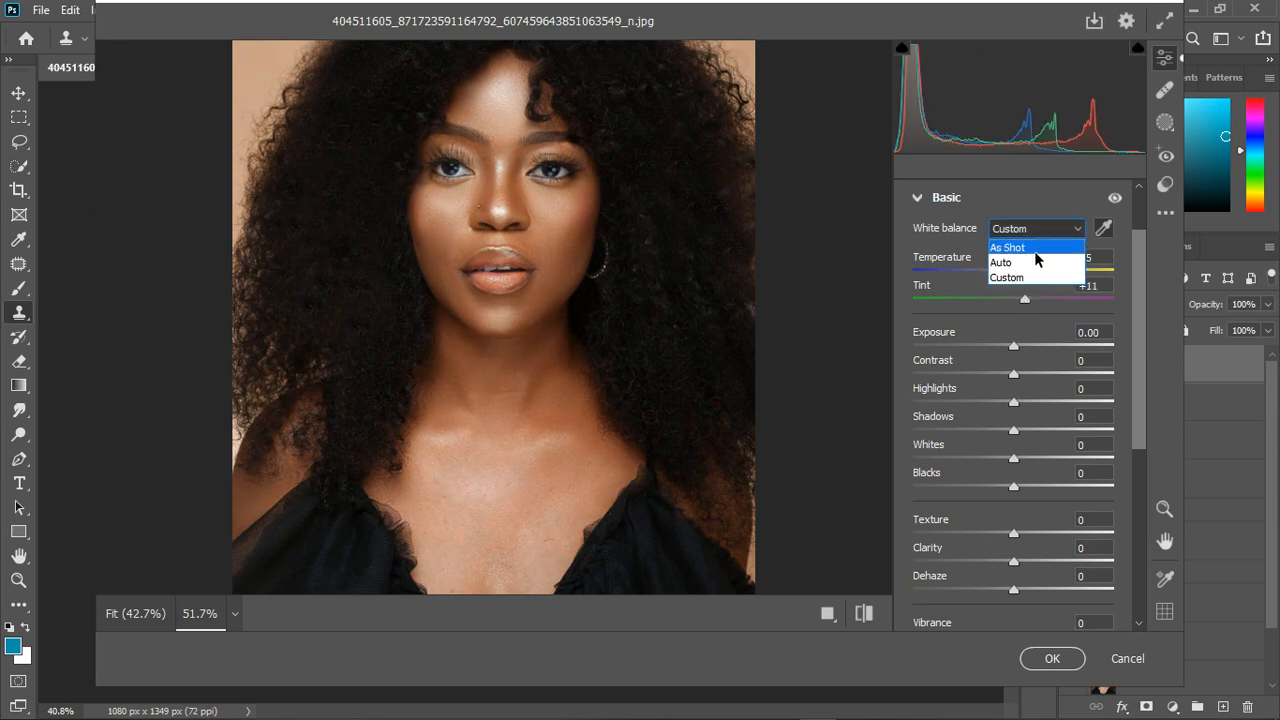
left_click(1035, 251)
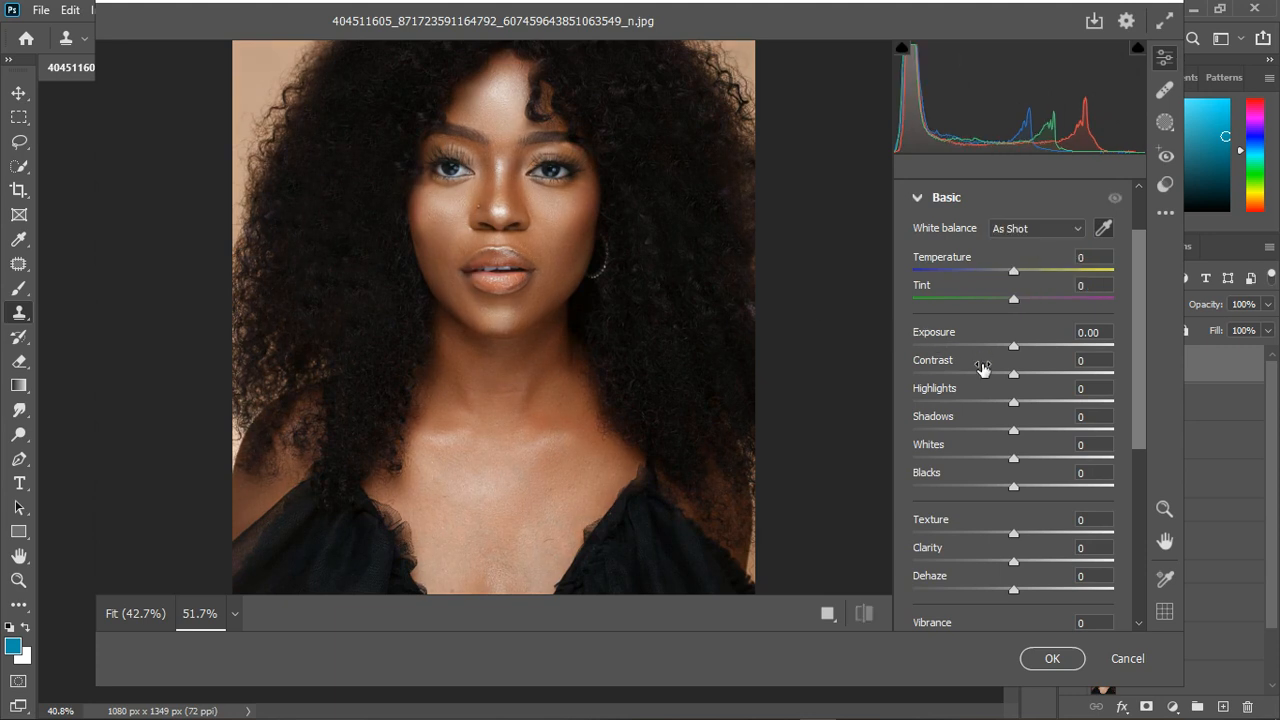
Adjust the basic tones to Highlights +12, Shadows -9, Whites +7 and Blacks +1.
left_click_drag(1026, 407, 1014, 489)
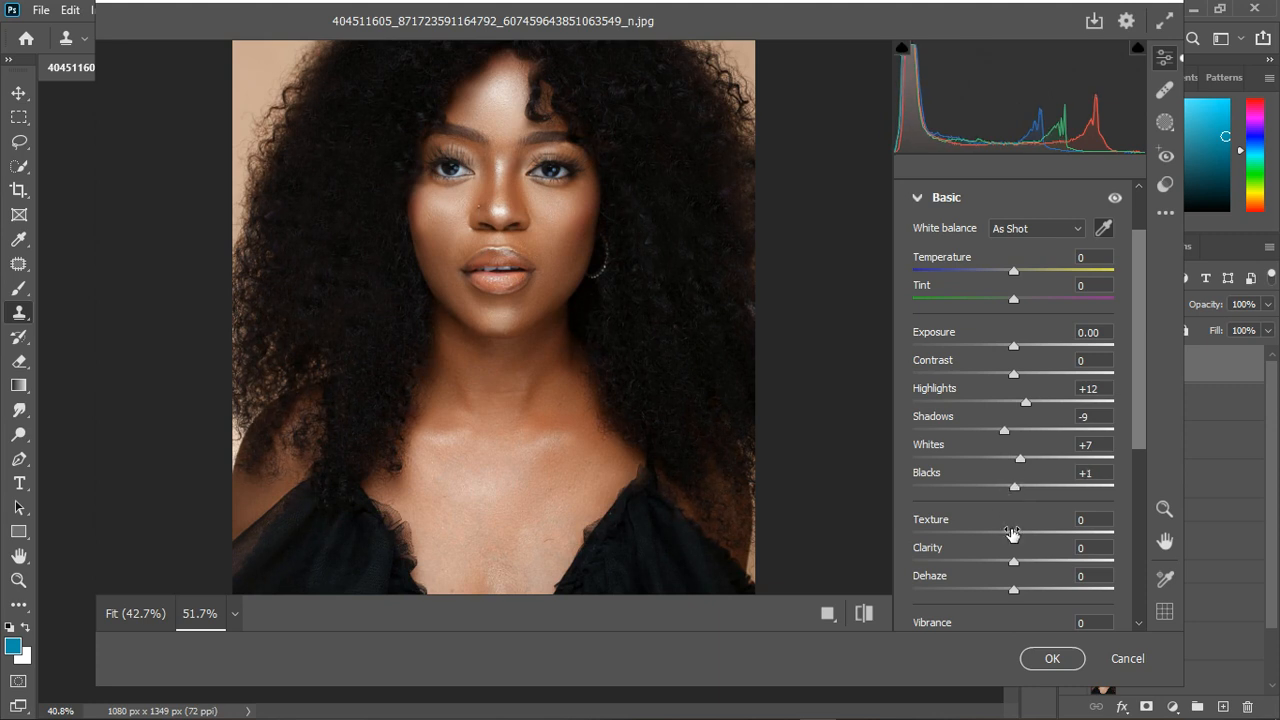
left_click(918, 200)
Shape the parametric tone curve with Highlights at +6 and Darks at -4.
left_click(926, 314)
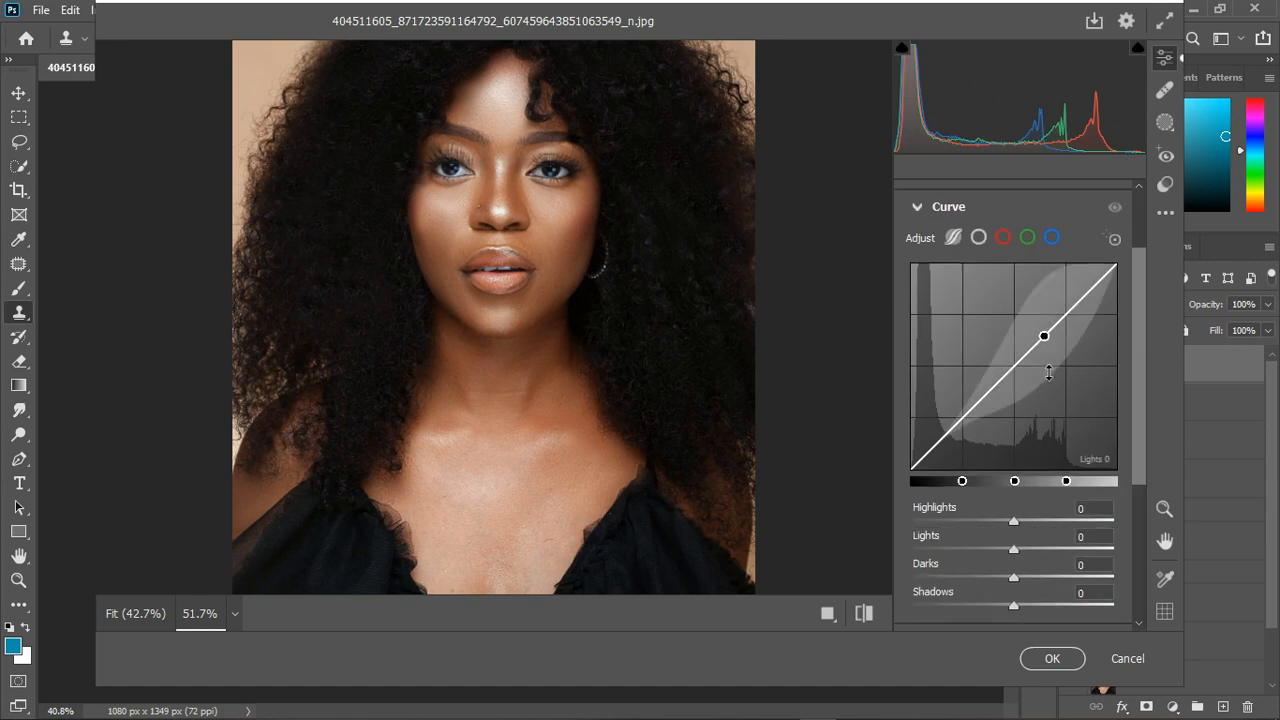
left_click_drag(1014, 521, 1020, 521)
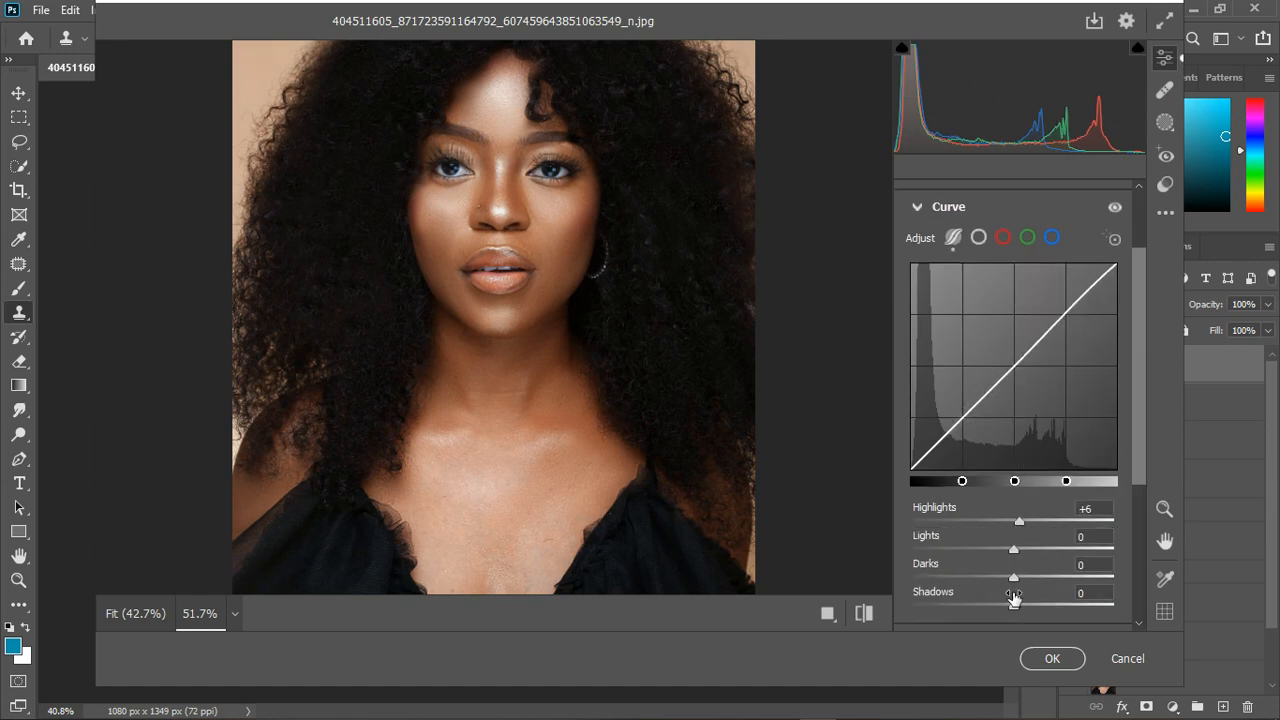
left_click_drag(1012, 585, 1008, 583)
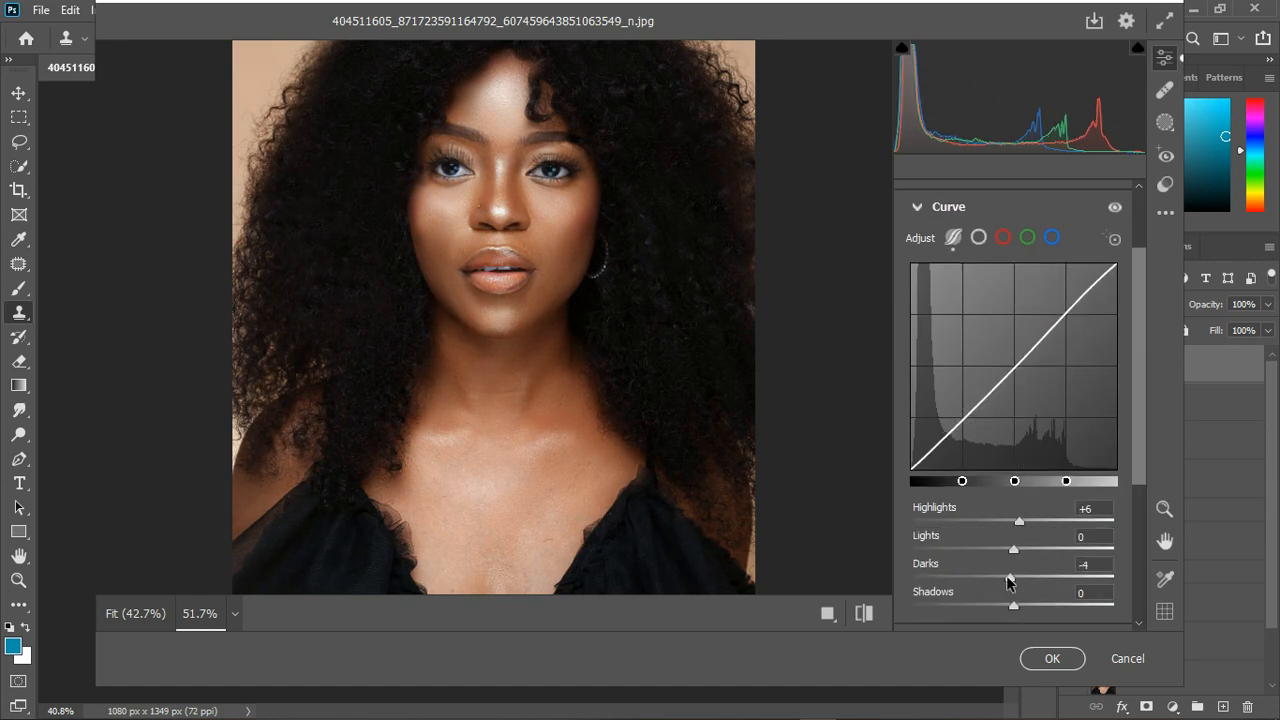
left_click(918, 208)
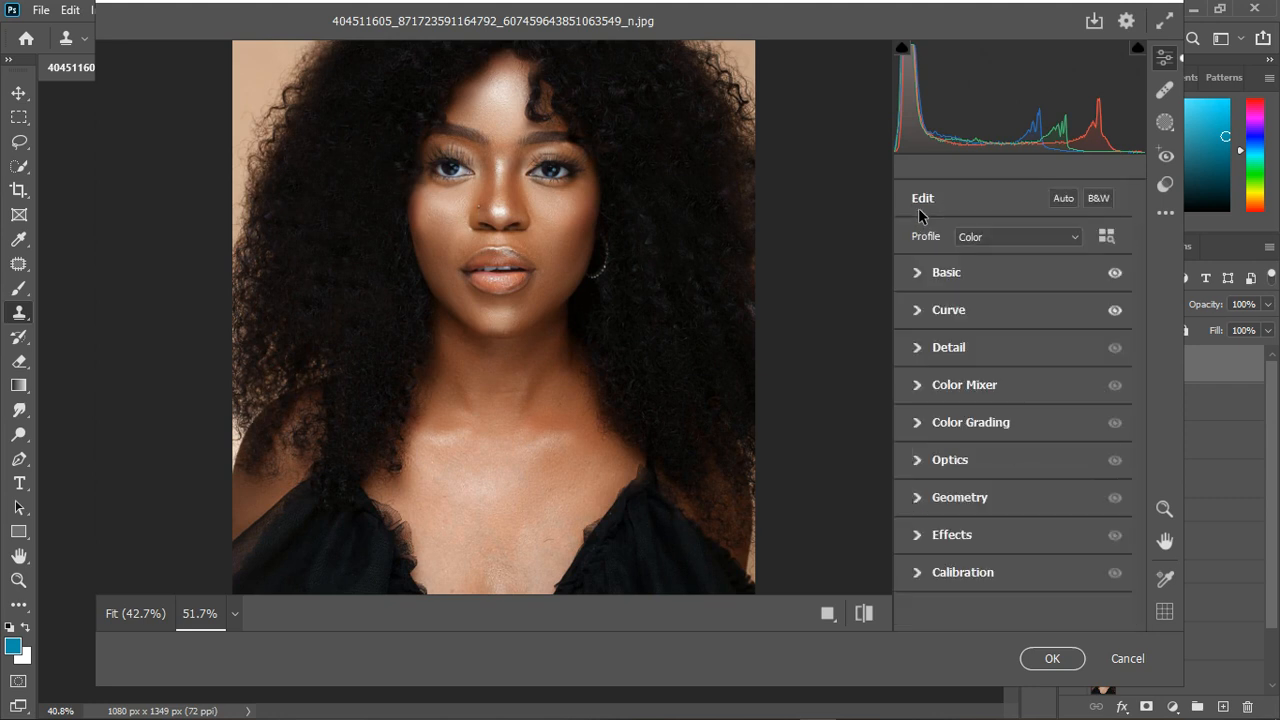
In the Color Mixer, set the Reds hue to -26 and the Reds saturation to +44.
left_click(919, 389)
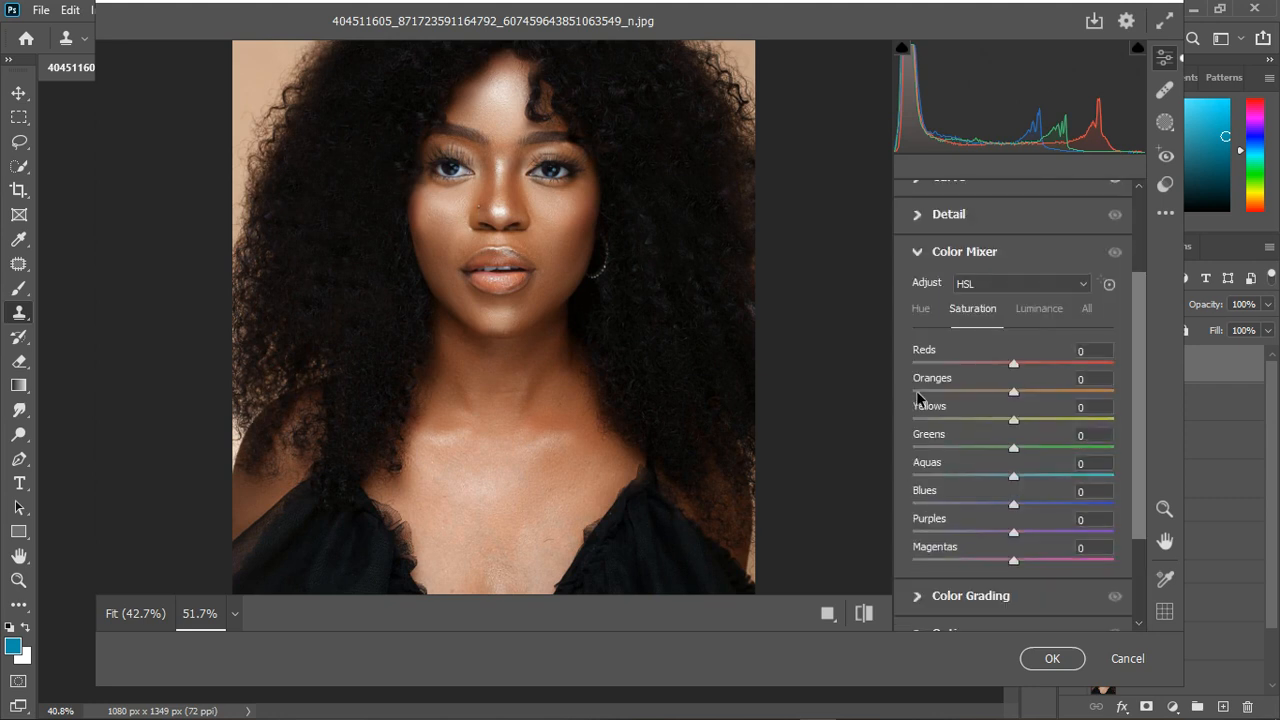
left_click(928, 312)
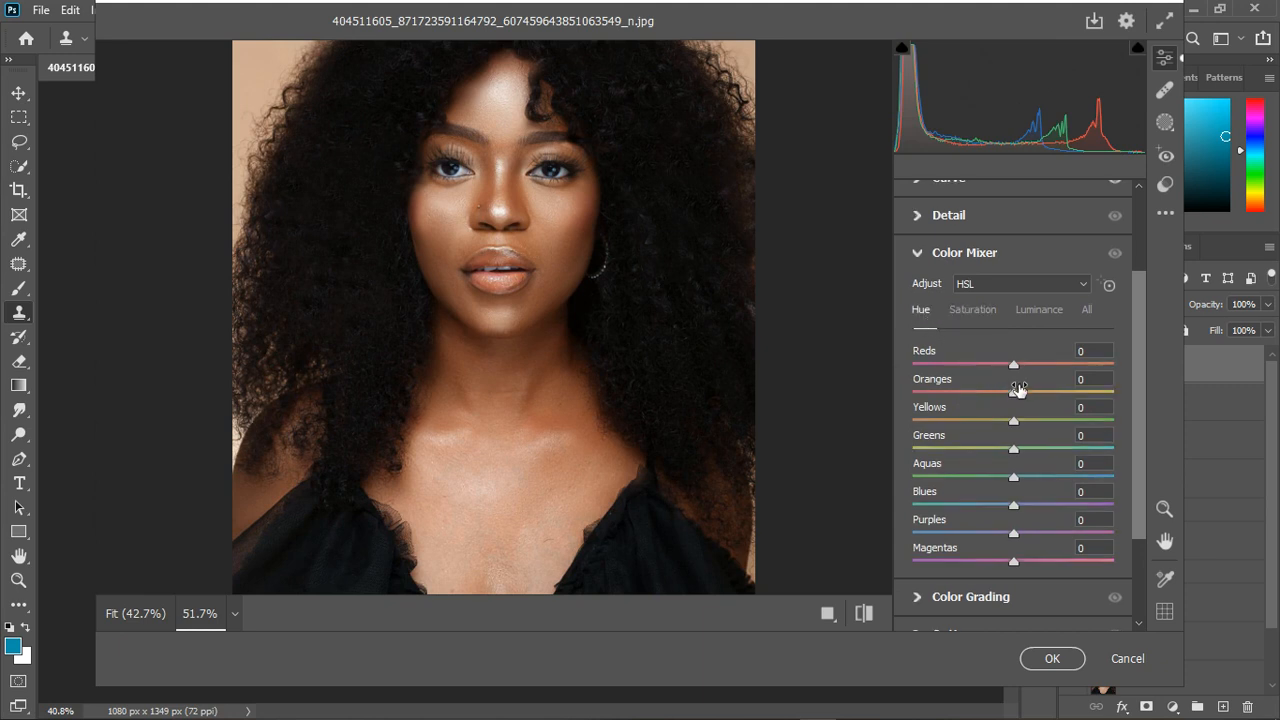
left_click_drag(1014, 364, 990, 370)
left_click(976, 311)
left_click_drag(1013, 366, 1057, 367)
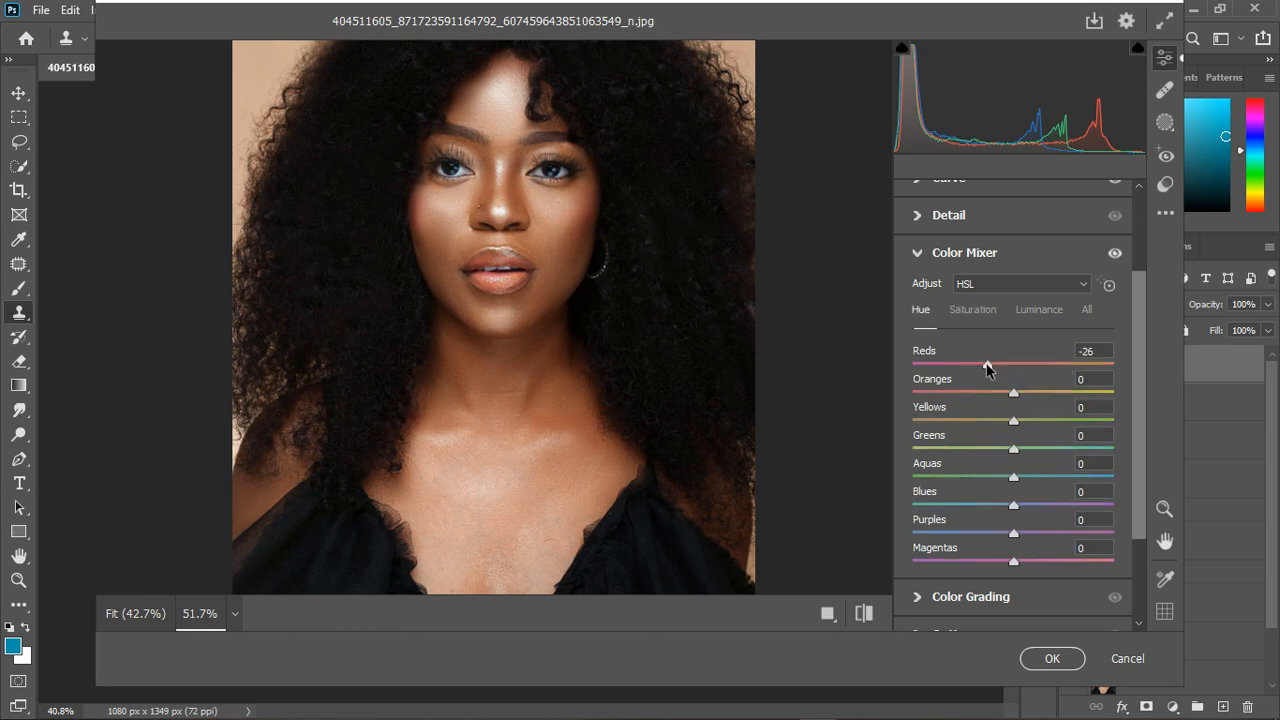
Shift the Reds hue further towards magenta and set saturation to +20 for Oranges and -13 for Yellows.
left_click_drag(987, 368, 972, 369)
left_click(968, 308)
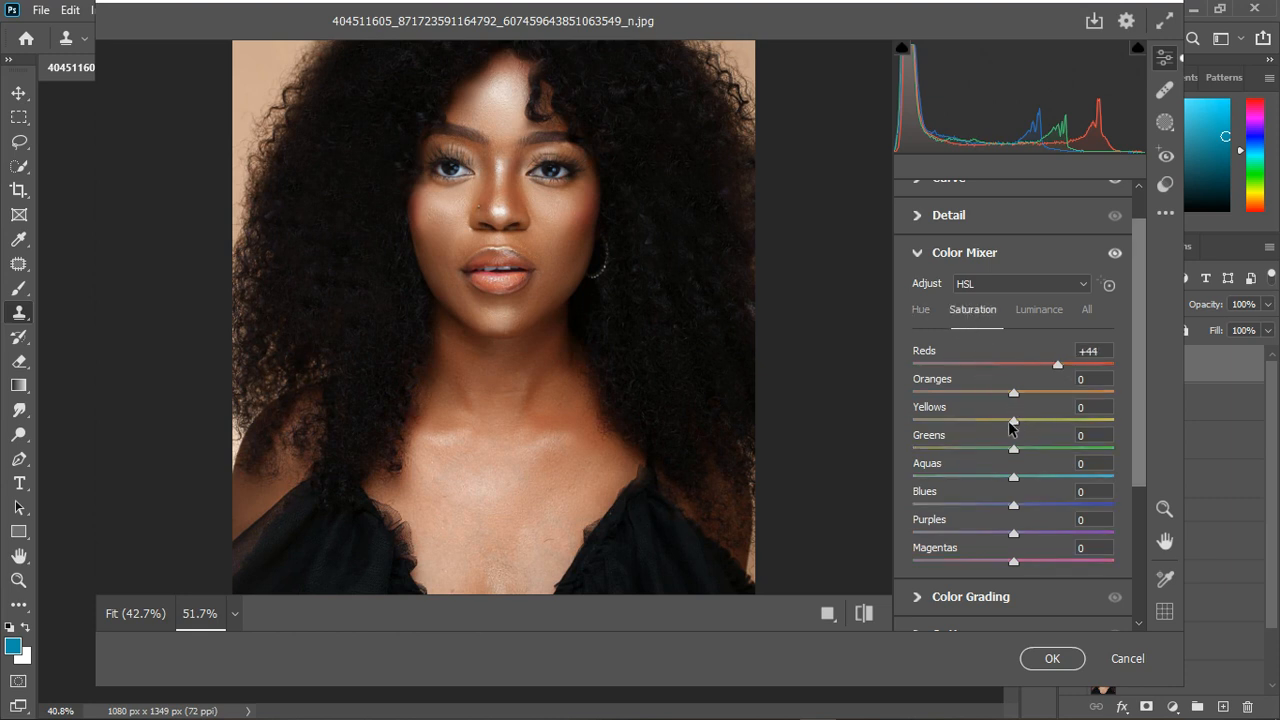
mouse_move(1009, 421)
left_mouse_down()
mouse_move(969, 418)
mouse_move(1071, 421)
mouse_move(985, 421)
mouse_move(1066, 446)
mouse_move(1020, 445)
mouse_move(1029, 393)
mouse_move(1045, 396)
mouse_move(996, 427)
left_mouse_up()
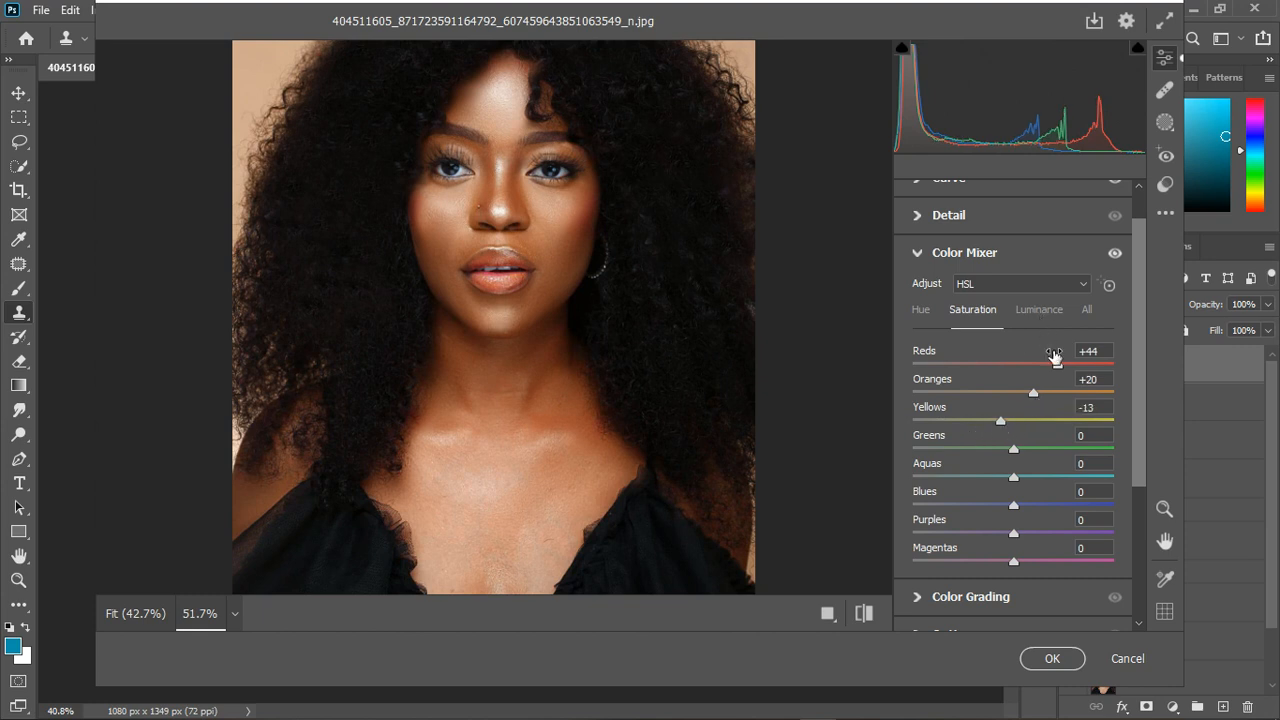
In the Color Mixer, set the Oranges saturation to +11 and the Oranges hue to +10.
left_click_drag(1033, 394, 1023, 395)
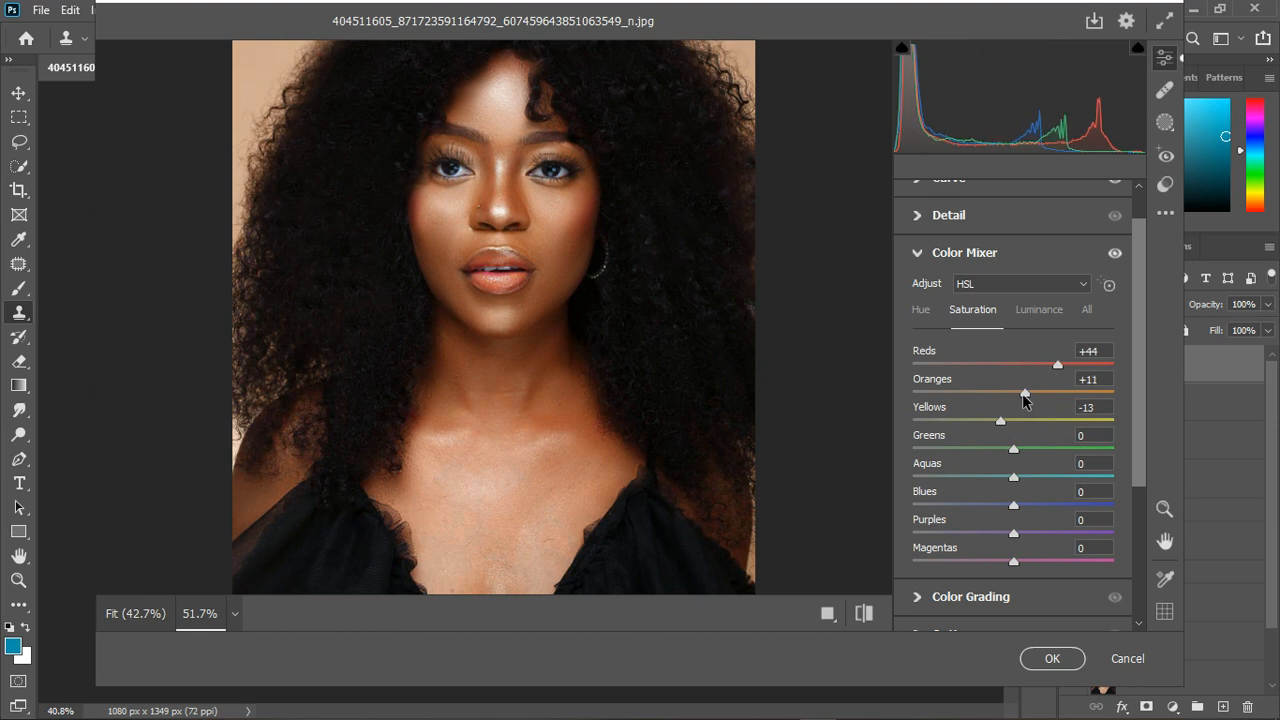
left_click(921, 310)
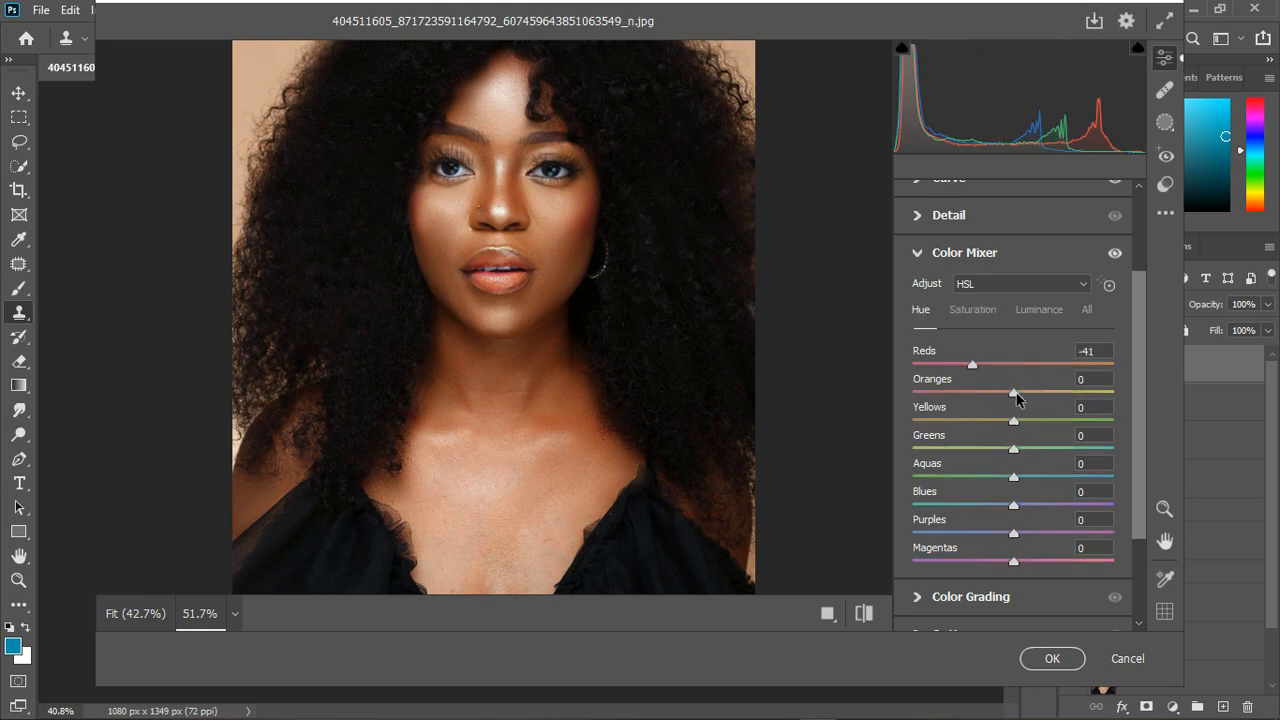
left_click(1026, 393)
mouse_move(1026, 391)
left_mouse_down()
mouse_move(988, 396)
mouse_move(1024, 393)
left_mouse_up()
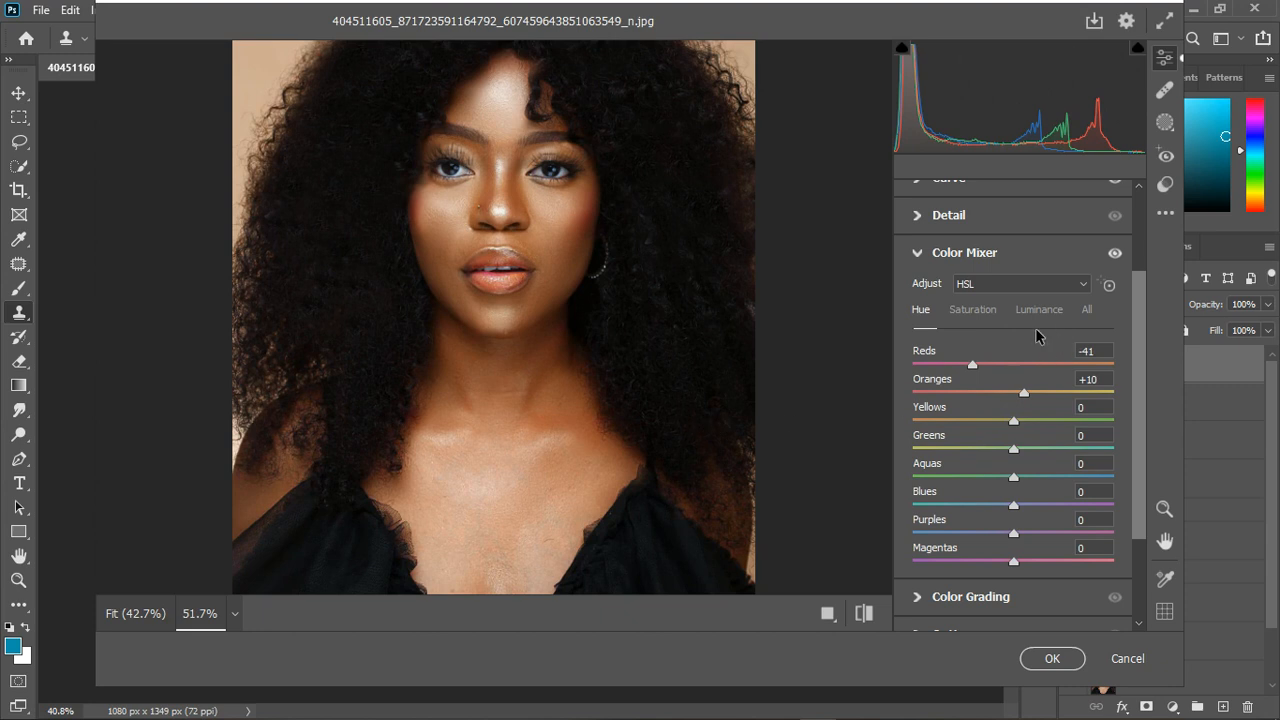
In Calibration, set the primary hues to Red +4, Green +1 and Blue -1, and apply the Camera Raw grading.
left_click(922, 257)
left_click(922, 574)
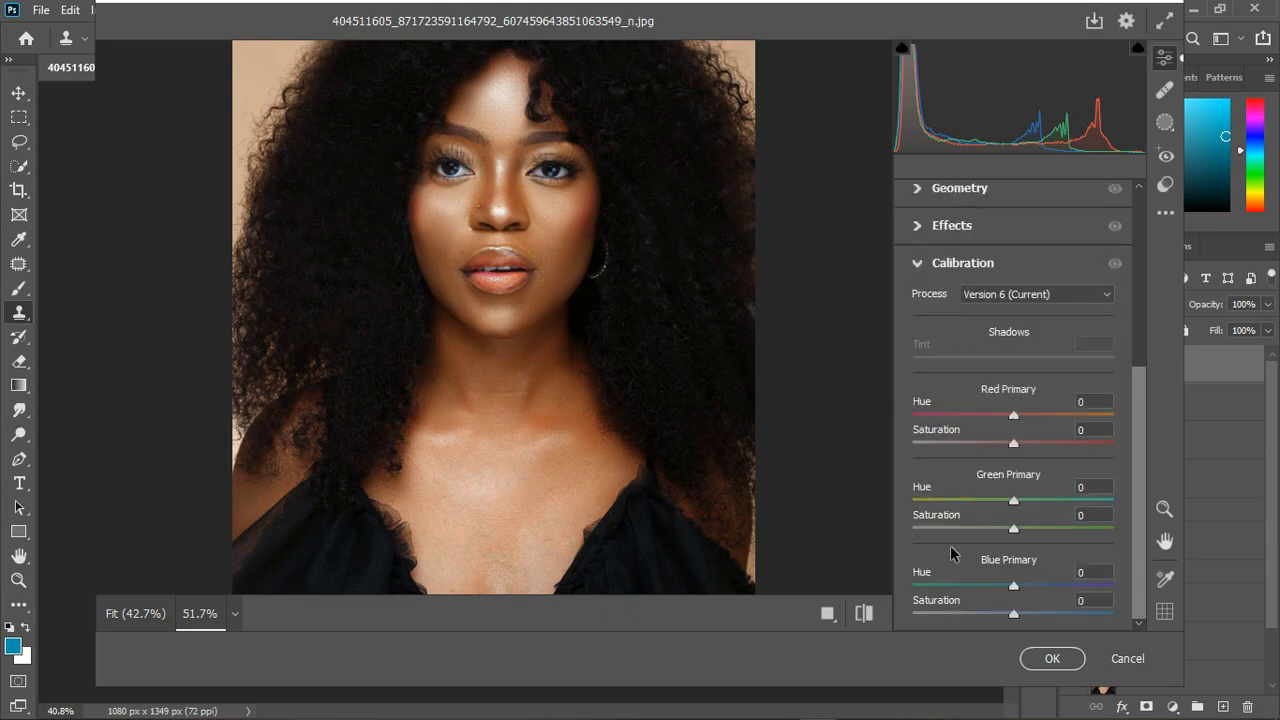
left_click_drag(1015, 415, 1026, 420)
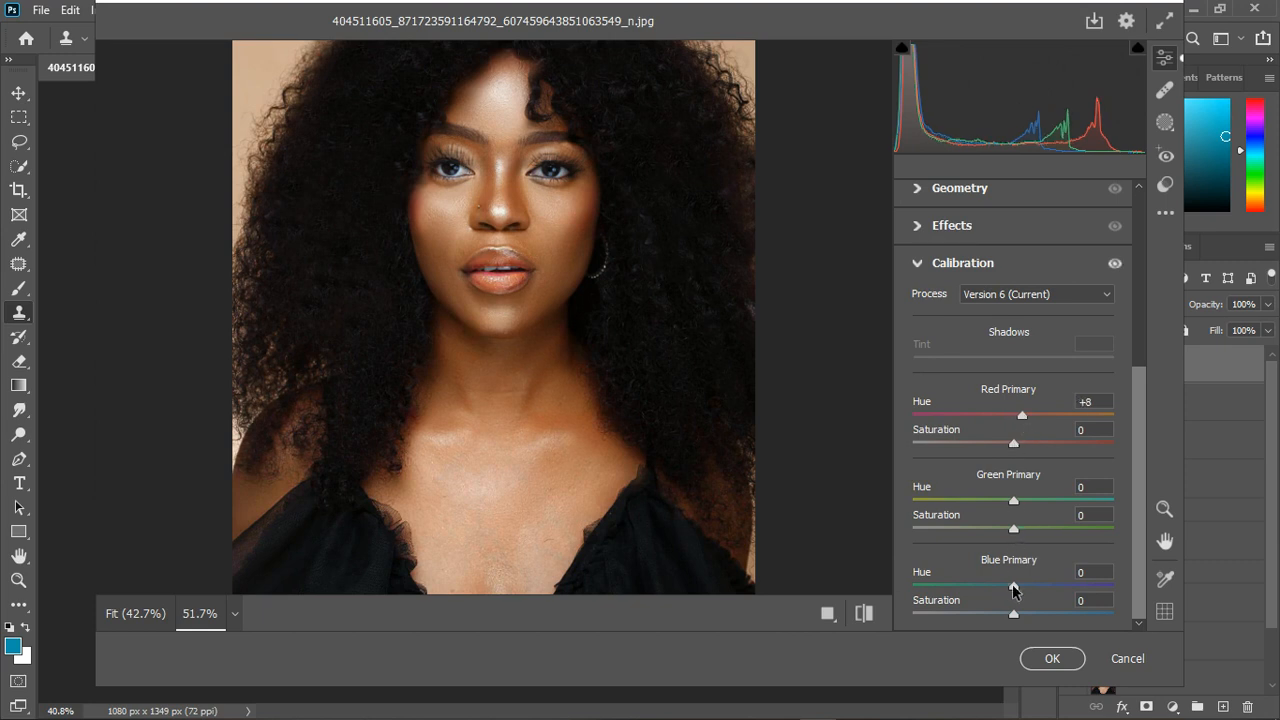
left_click_drag(1013, 588, 993, 589)
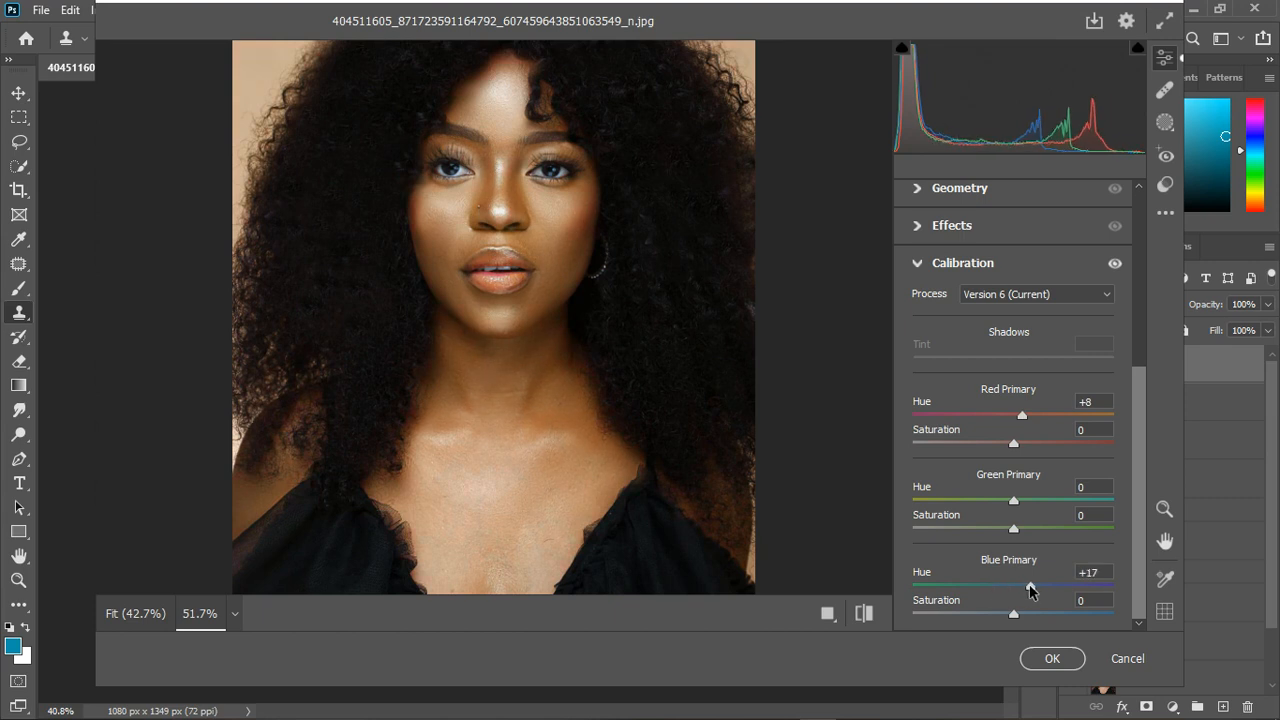
left_click_drag(1029, 587, 1011, 590)
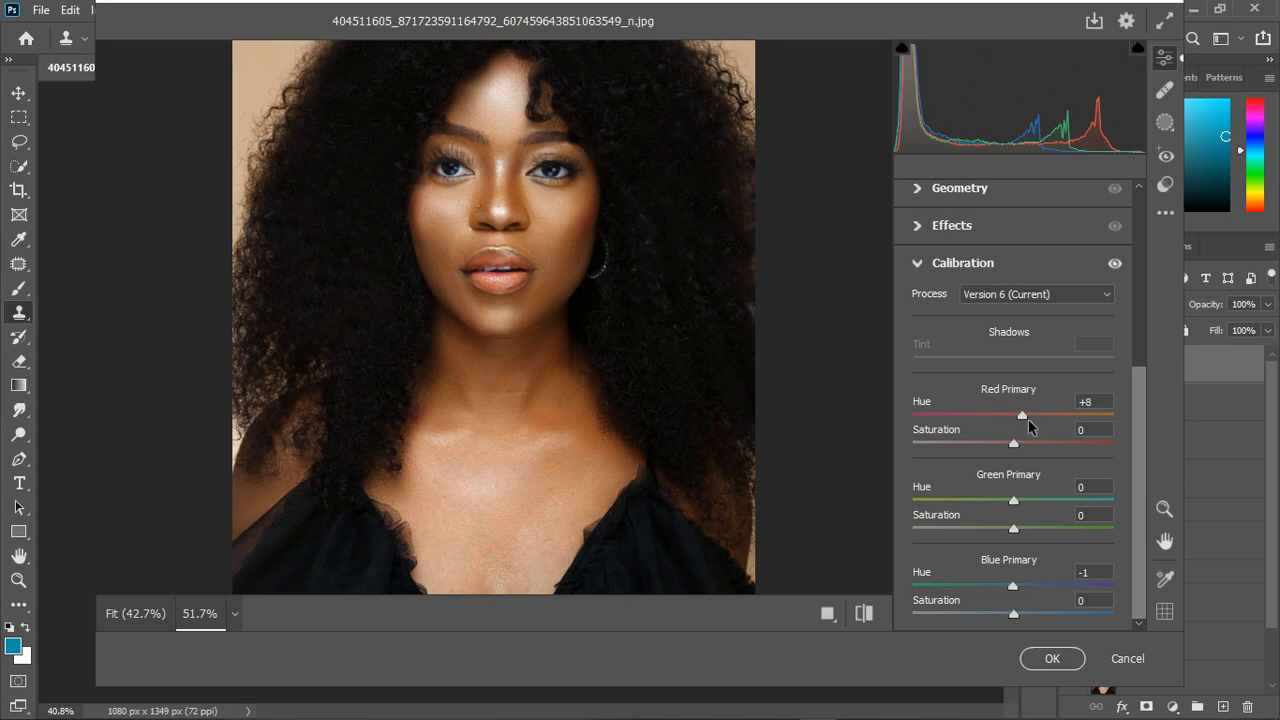
left_click_drag(1022, 414, 1018, 415)
mouse_move(1014, 501)
left_mouse_down()
mouse_move(995, 503)
mouse_move(1031, 502)
mouse_move(1016, 506)
left_mouse_up()
left_click(1114, 264)
left_click(1114, 264)
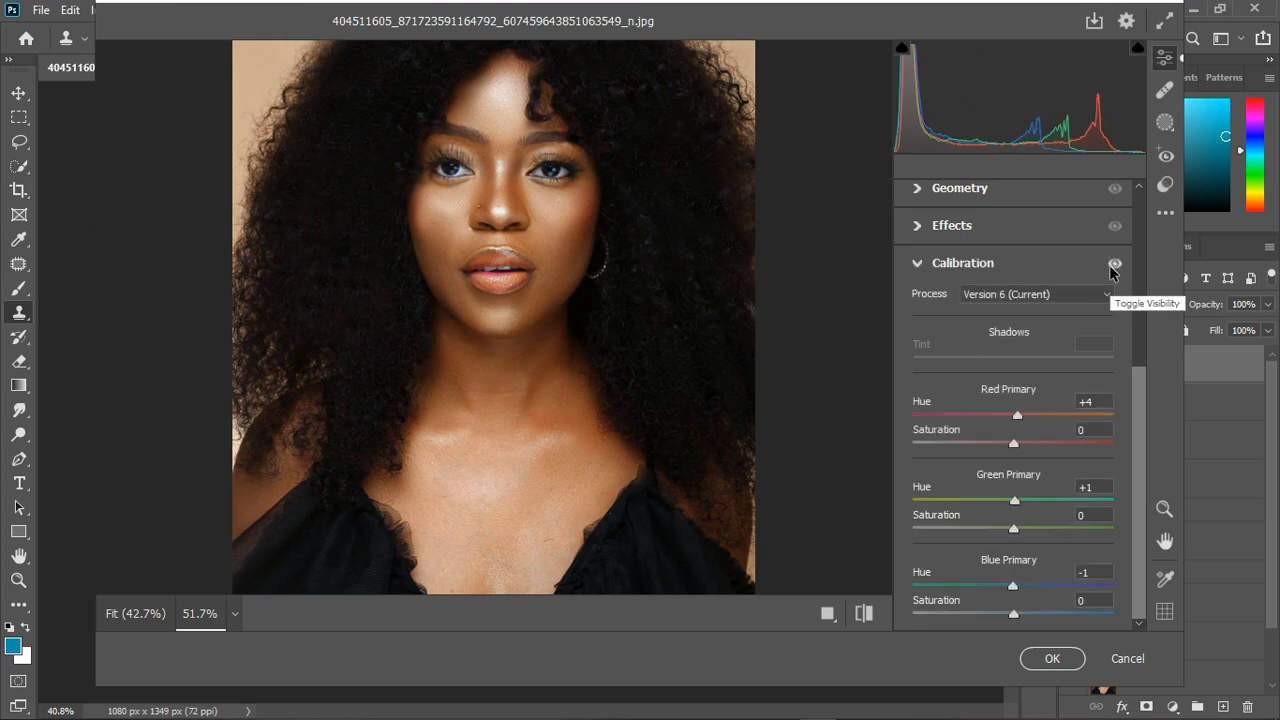
left_click(1050, 658)
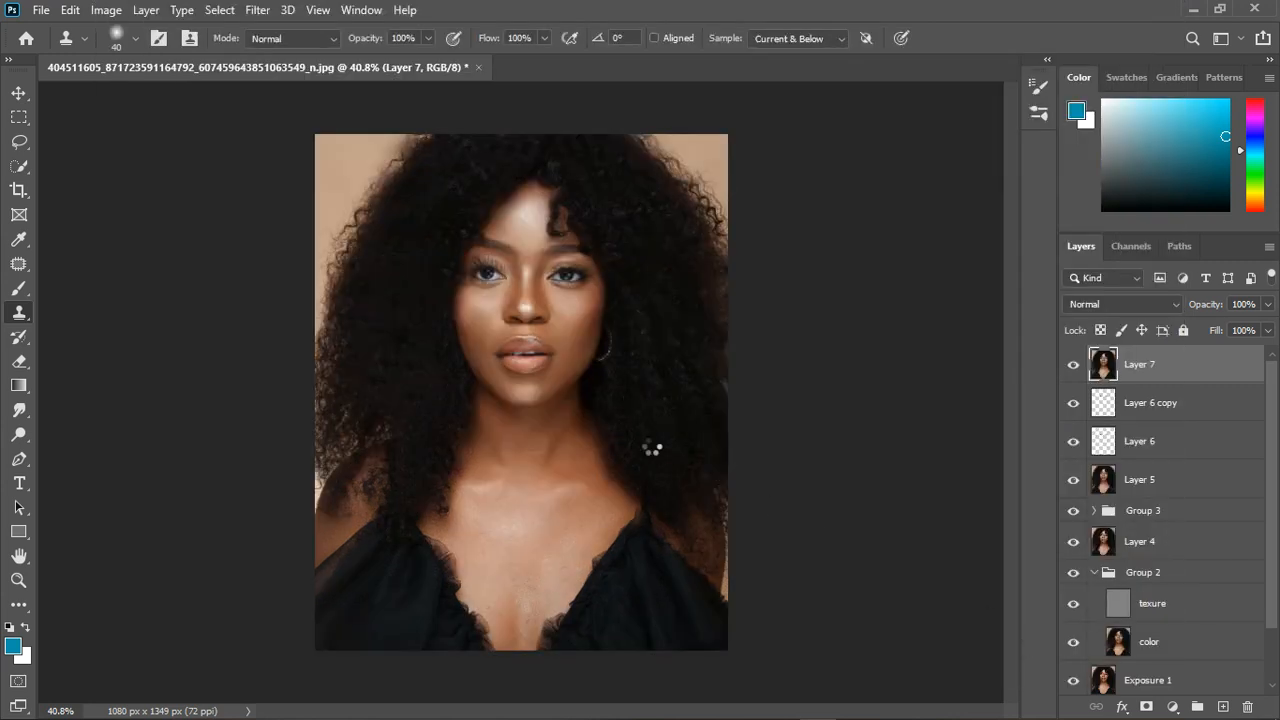
Add a Color Balance adjustment layer and set its Highlights to Cyan-Red +8, Magenta-Green -8 and Yellow-Blue -12.
scroll(580, 377, "up", 3)
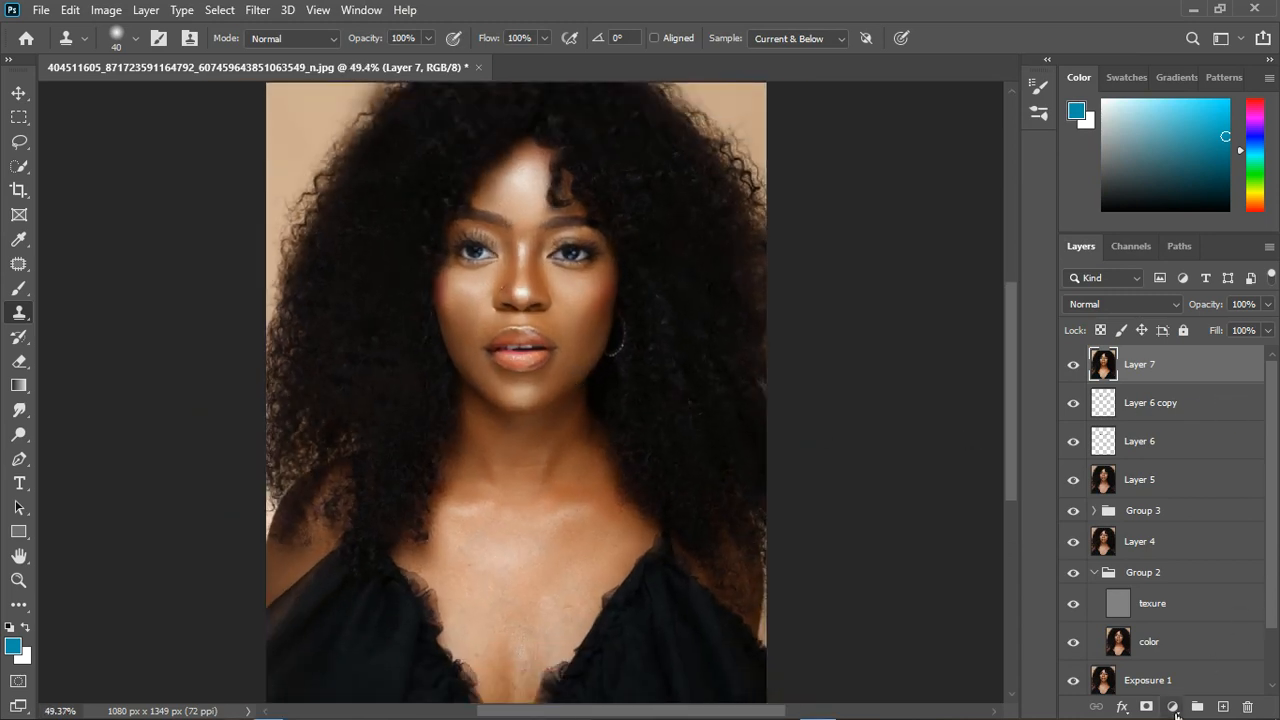
left_click(1172, 707)
left_click(1174, 547)
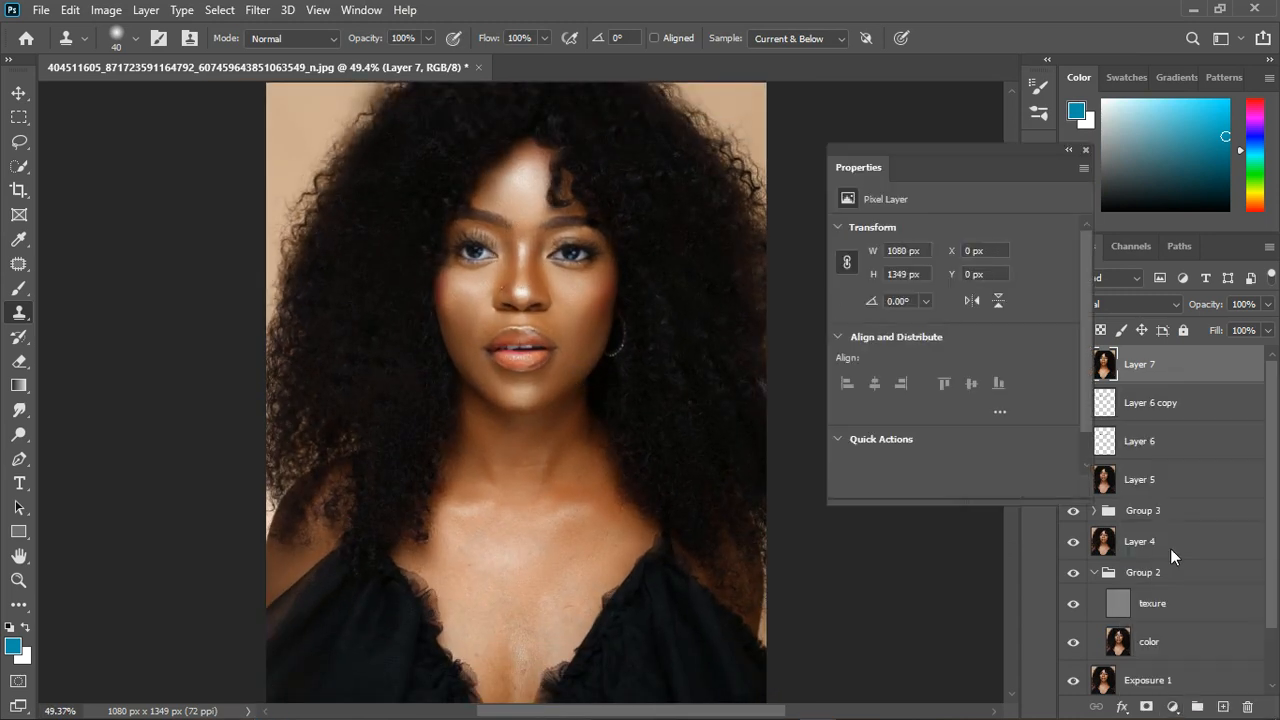
left_click(935, 231)
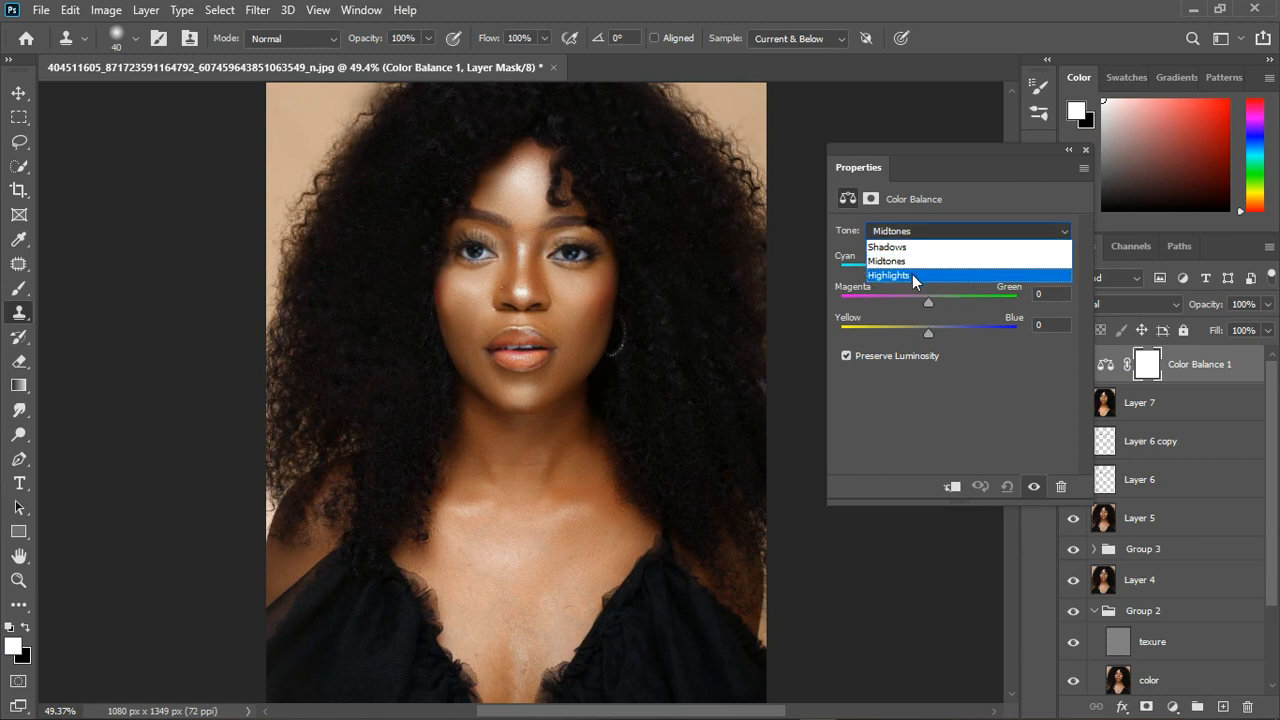
left_click(912, 274)
left_click_drag(927, 273, 917, 336)
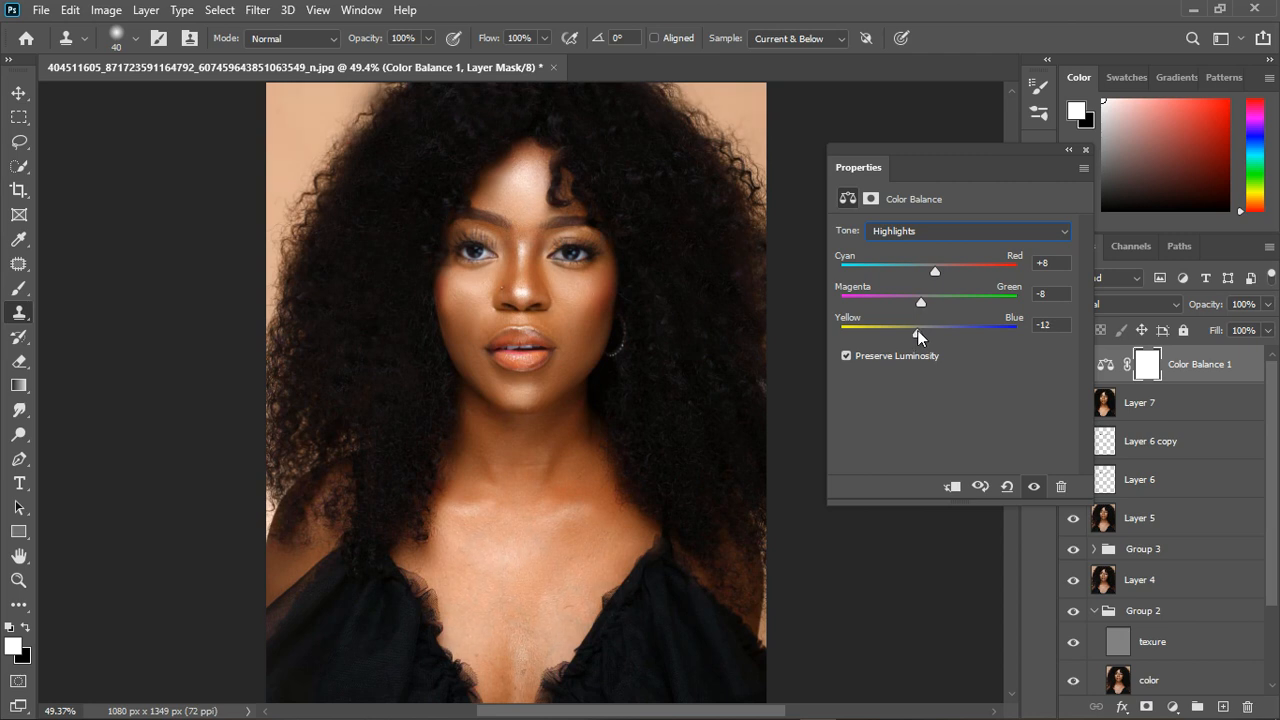
Set the Color Balance Midtones to Magenta-Green 0 and Yellow-Blue +6, and shift Cyan-Red slightly towards cyan.
left_click(940, 231)
left_click(930, 263)
left_click_drag(937, 300, 926, 300)
double_click(1043, 294)
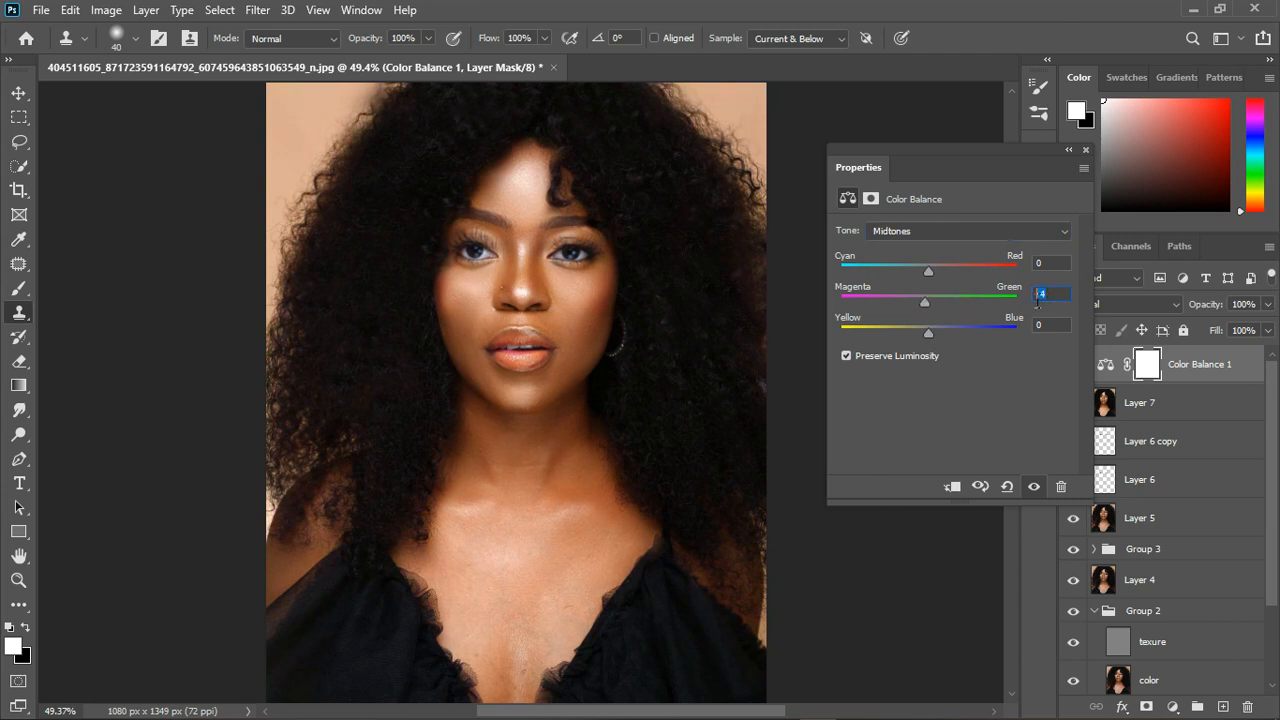
type("0")
left_click(932, 334)
left_click_drag(929, 270, 923, 275)
Shift the Color Balance Shadows slightly towards blue, magenta and cyan.
left_click(955, 228)
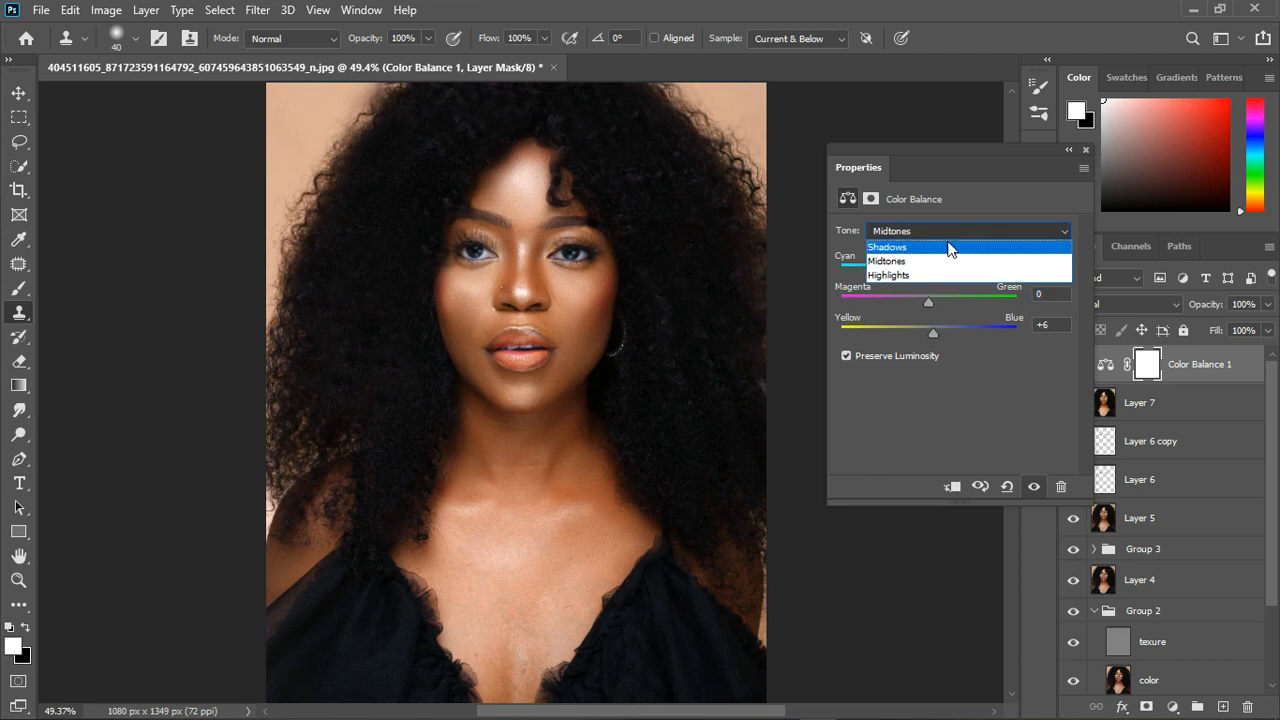
left_click(950, 246)
left_click_drag(927, 331, 931, 333)
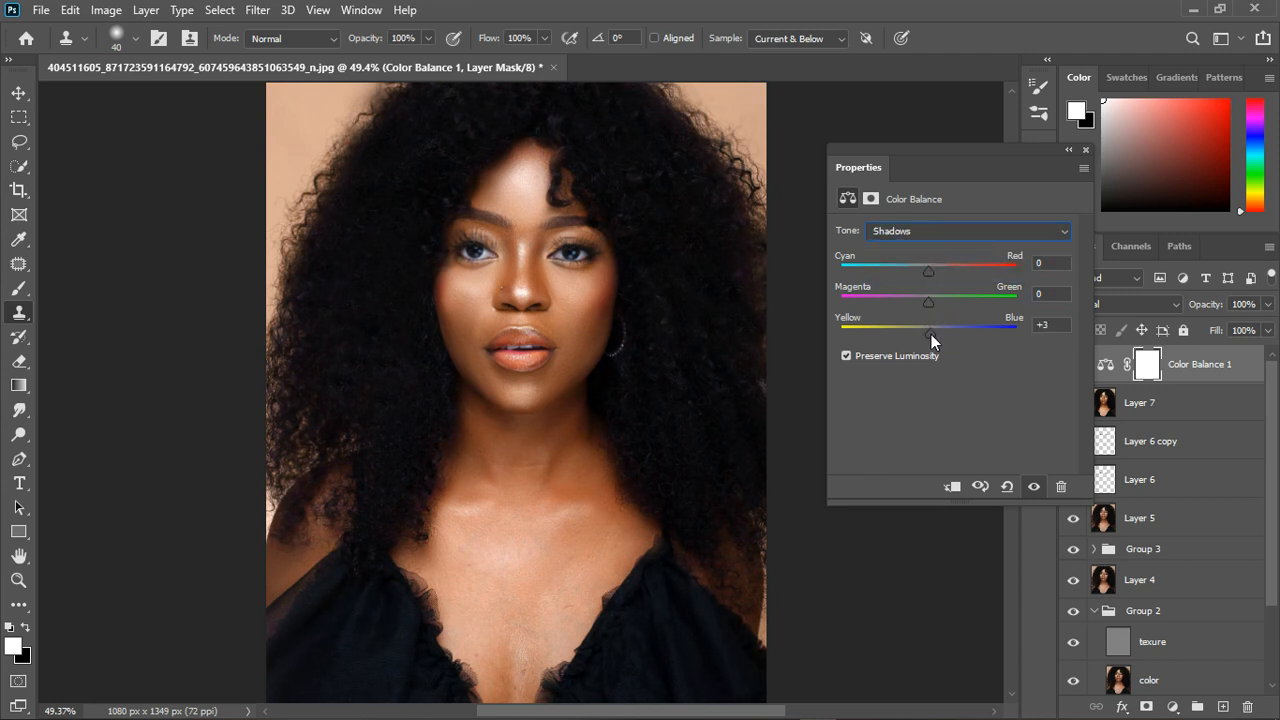
left_click_drag(931, 334, 931, 335)
left_click_drag(928, 295, 923, 301)
left_click_drag(931, 272, 924, 272)
left_click(1086, 150)
Compare the portrait with and without Color Balance 1, and stamp all visible layers into a new top layer.
scroll(623, 349, "down", 2)
left_click(1075, 366)
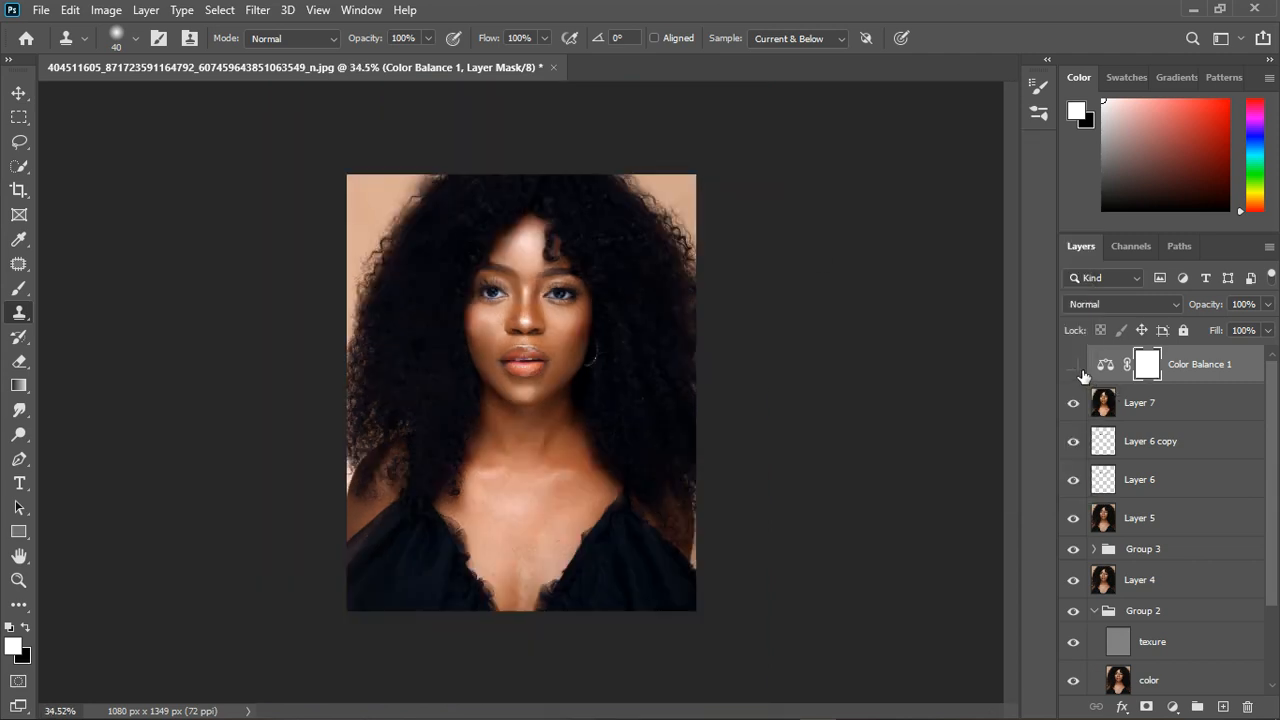
left_click(1075, 366)
scroll(568, 335, "up", 2)
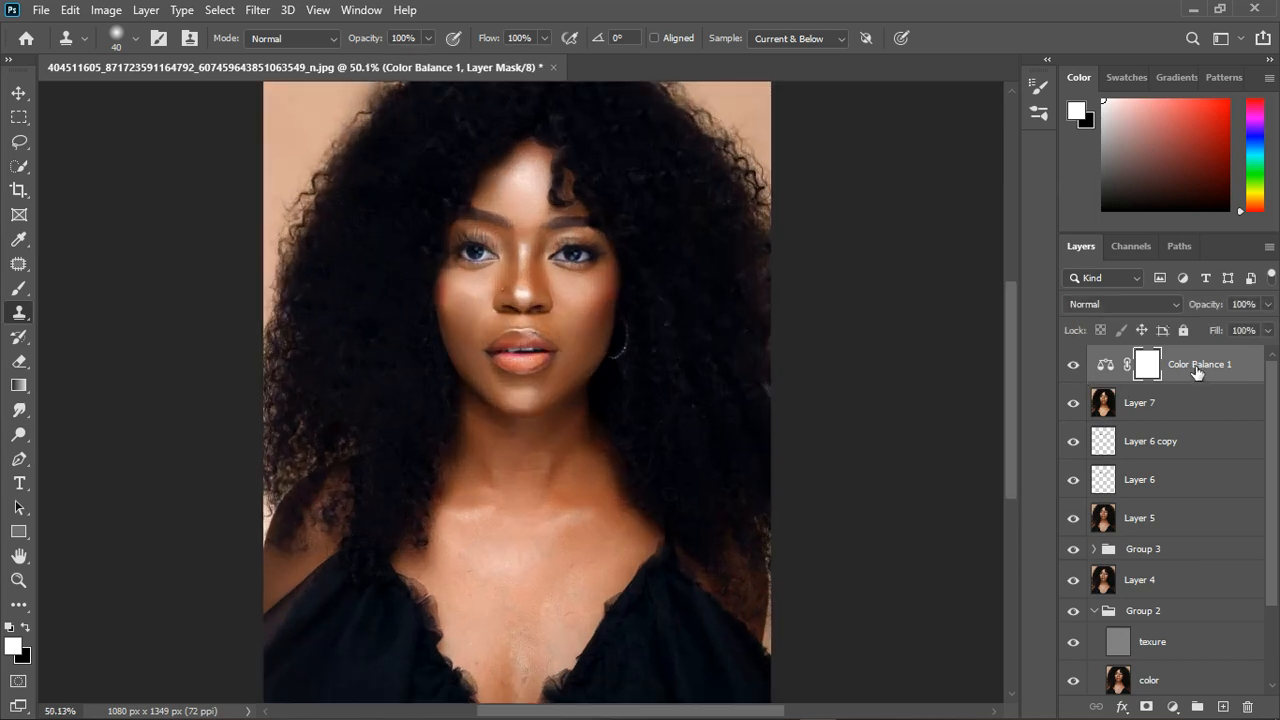
key("ctrl+shift+alt+e")
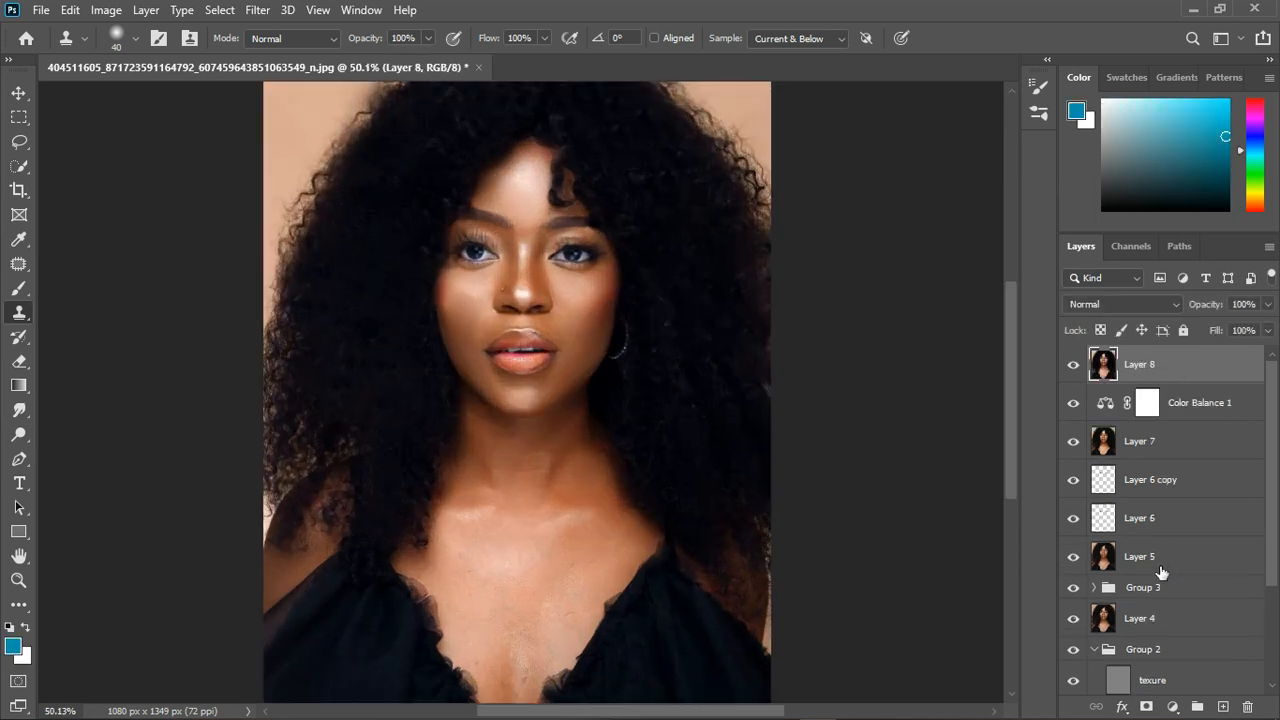
Add a Color Lookup adjustment layer and load the 3D LUT ACE MELANIN S.CUBE from the MELANIN folder in Desktop's ONLINE folder.
left_click(1174, 707)
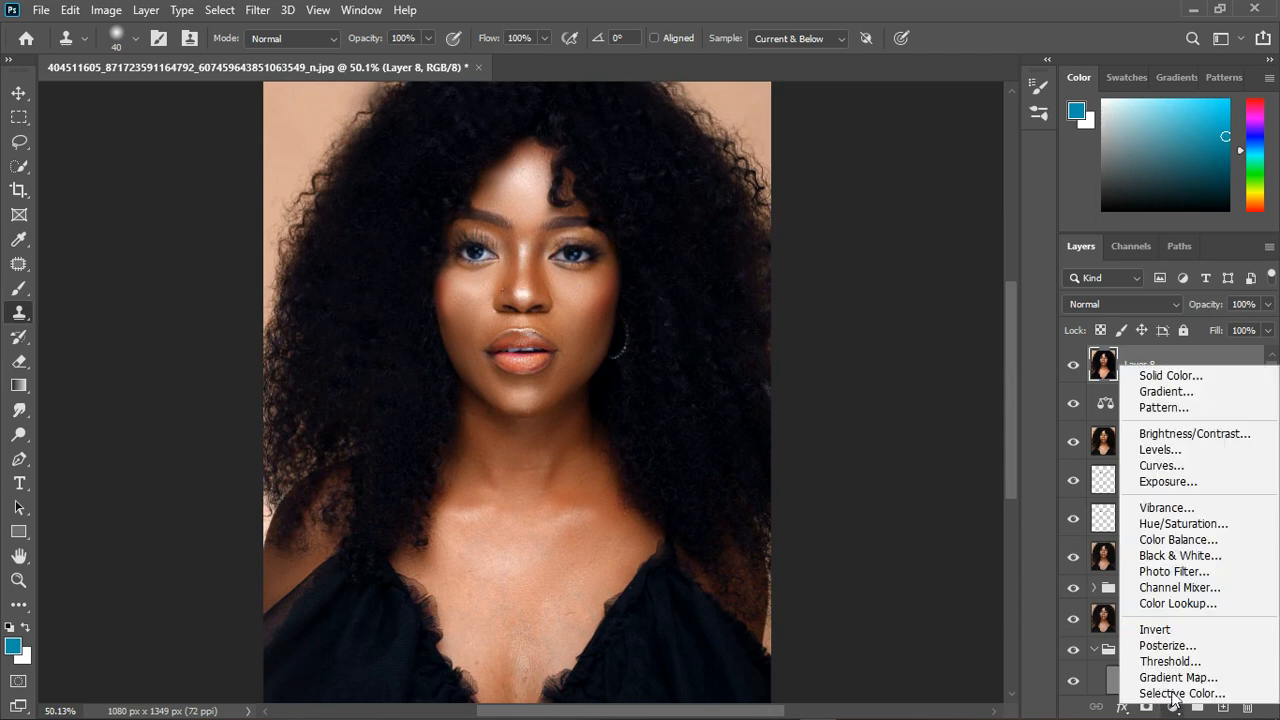
left_click(1174, 602)
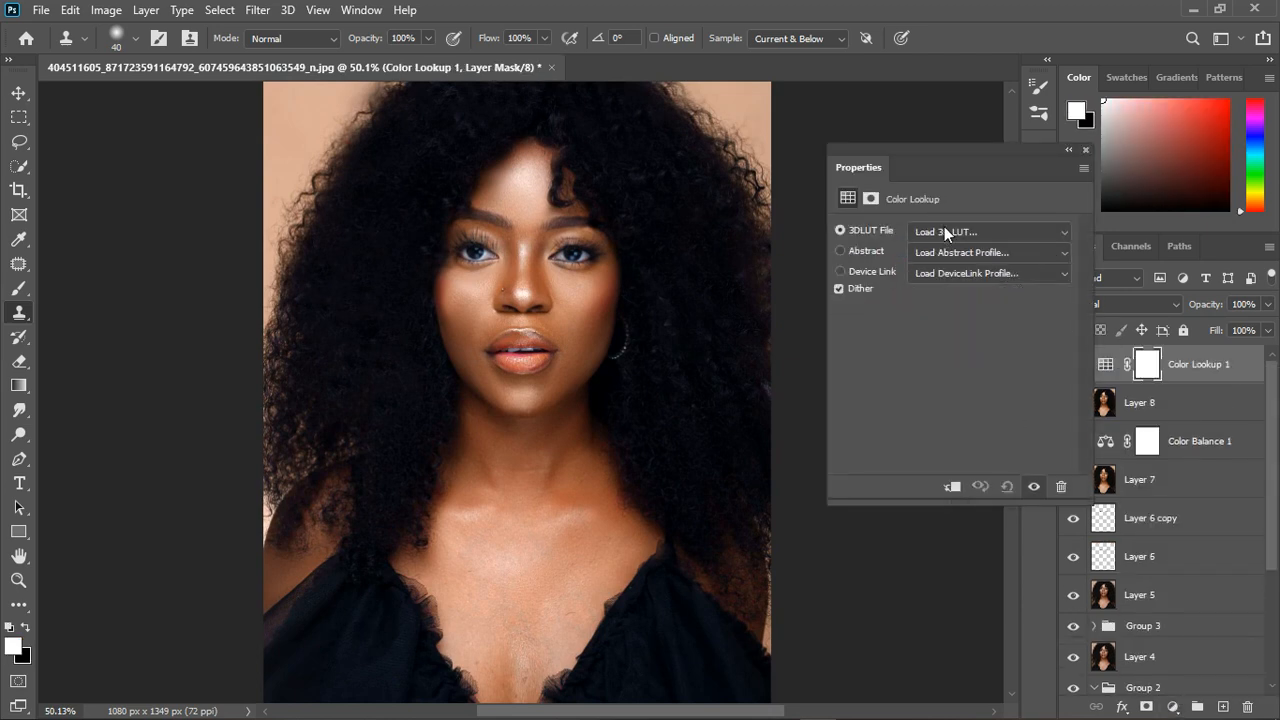
left_click(954, 233)
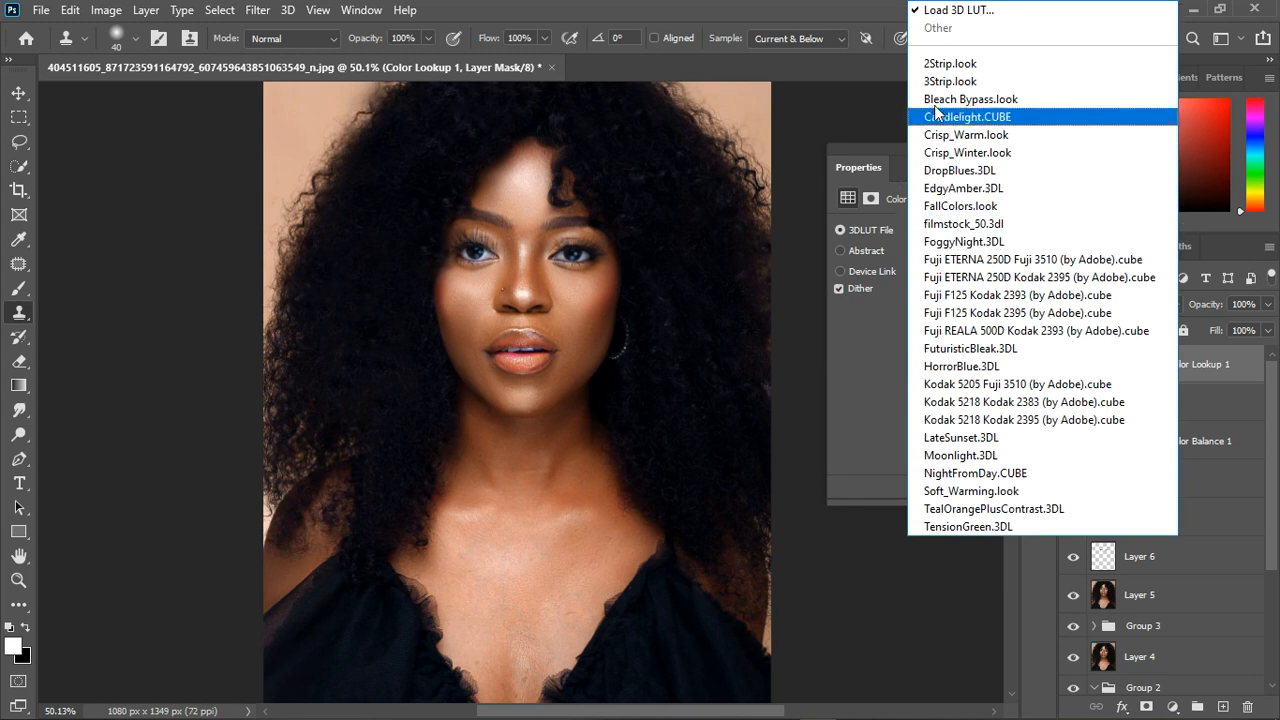
left_click(953, 10)
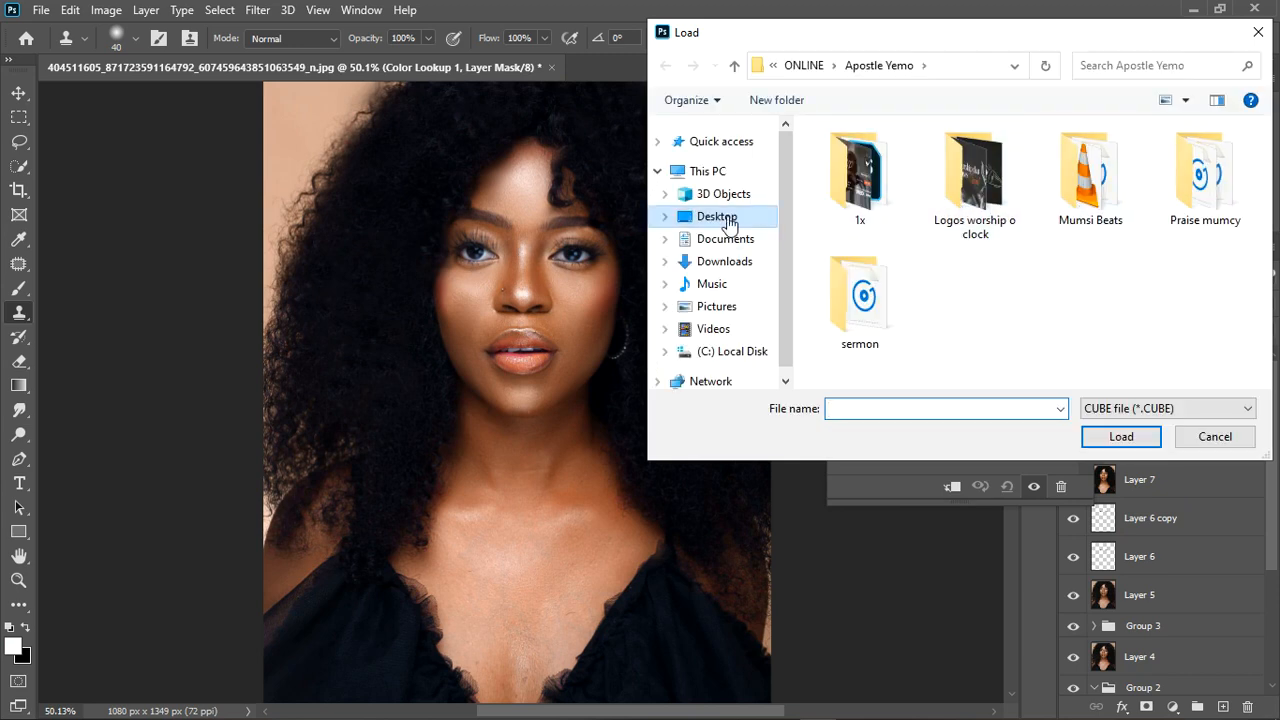
left_click(728, 222)
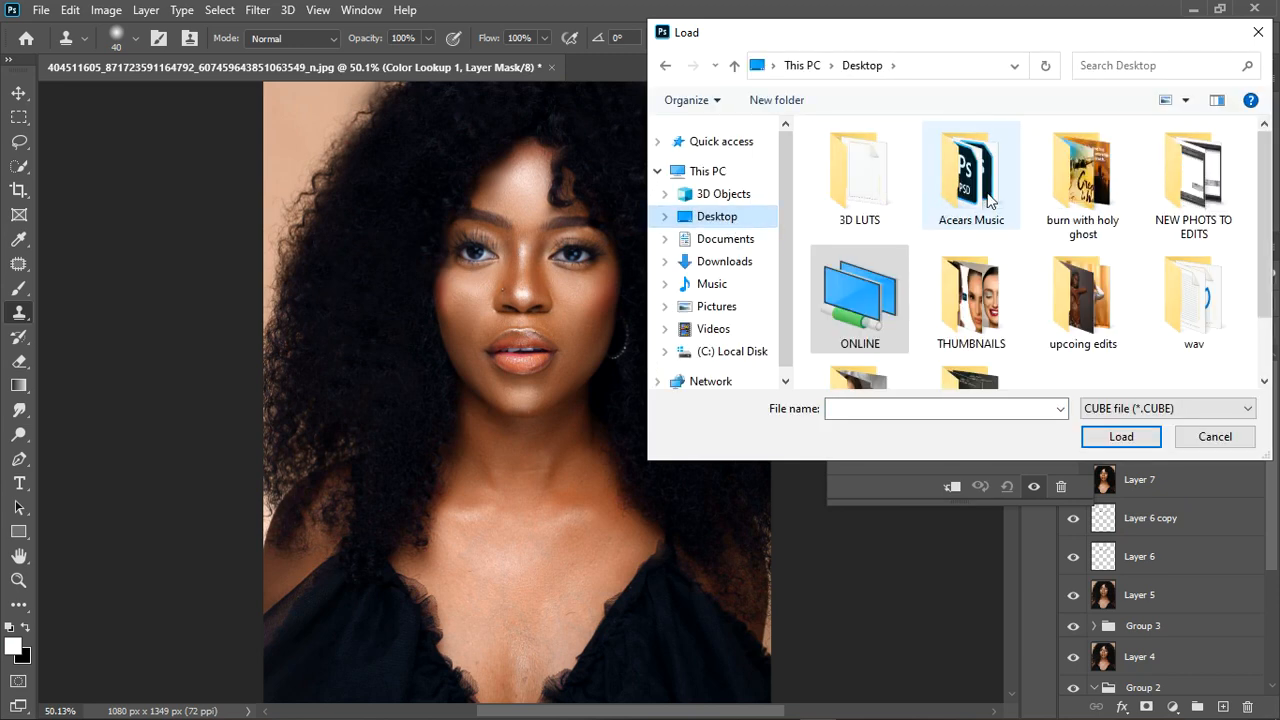
double_click(862, 295)
double_click(968, 282)
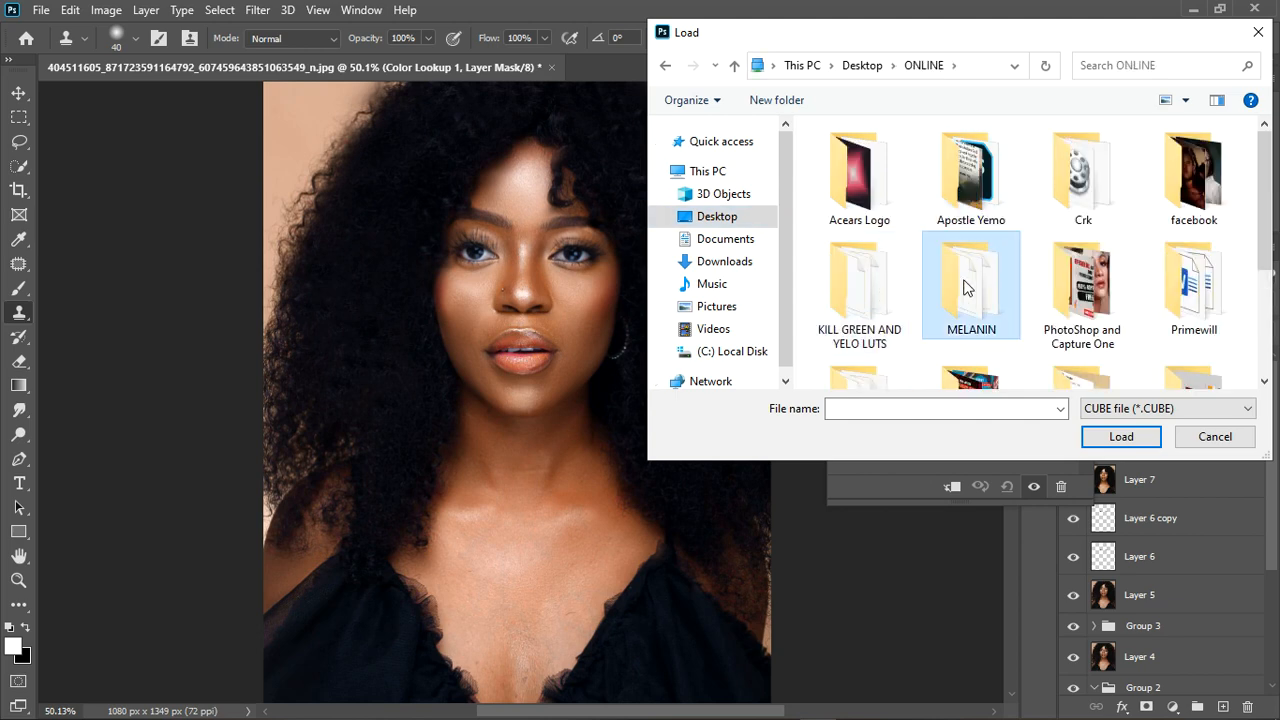
left_click(893, 176)
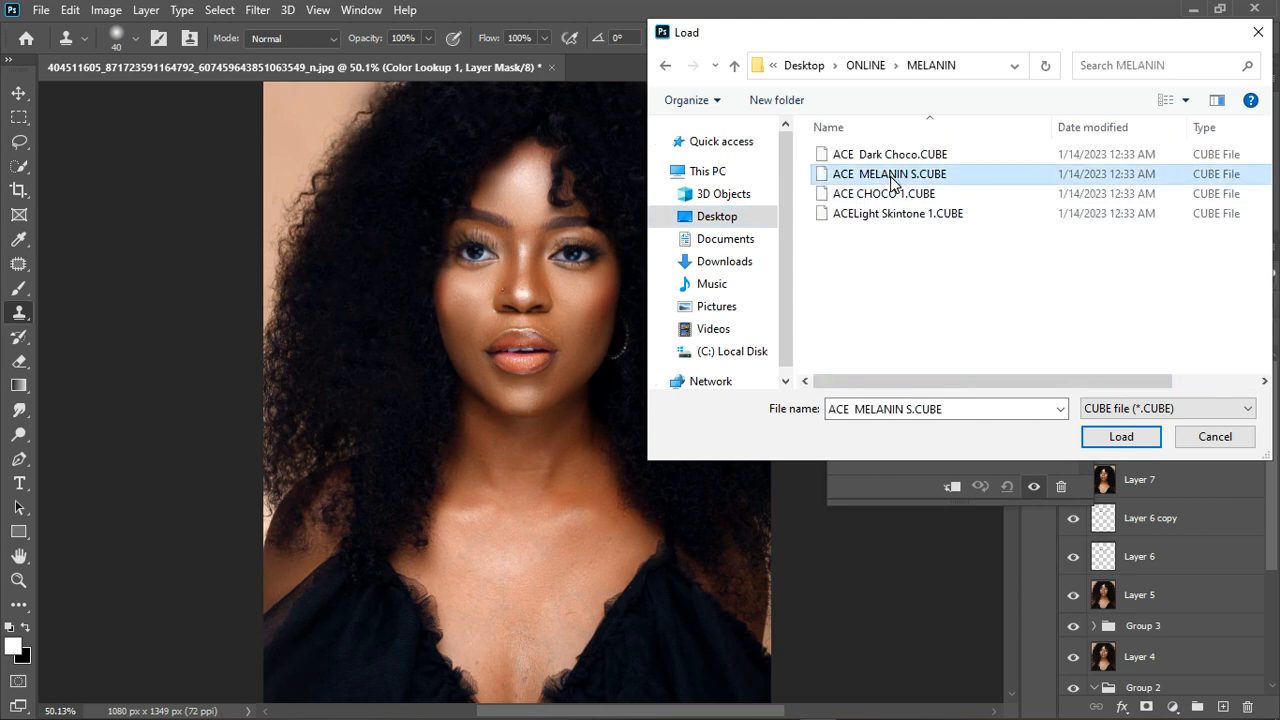
key("Return")
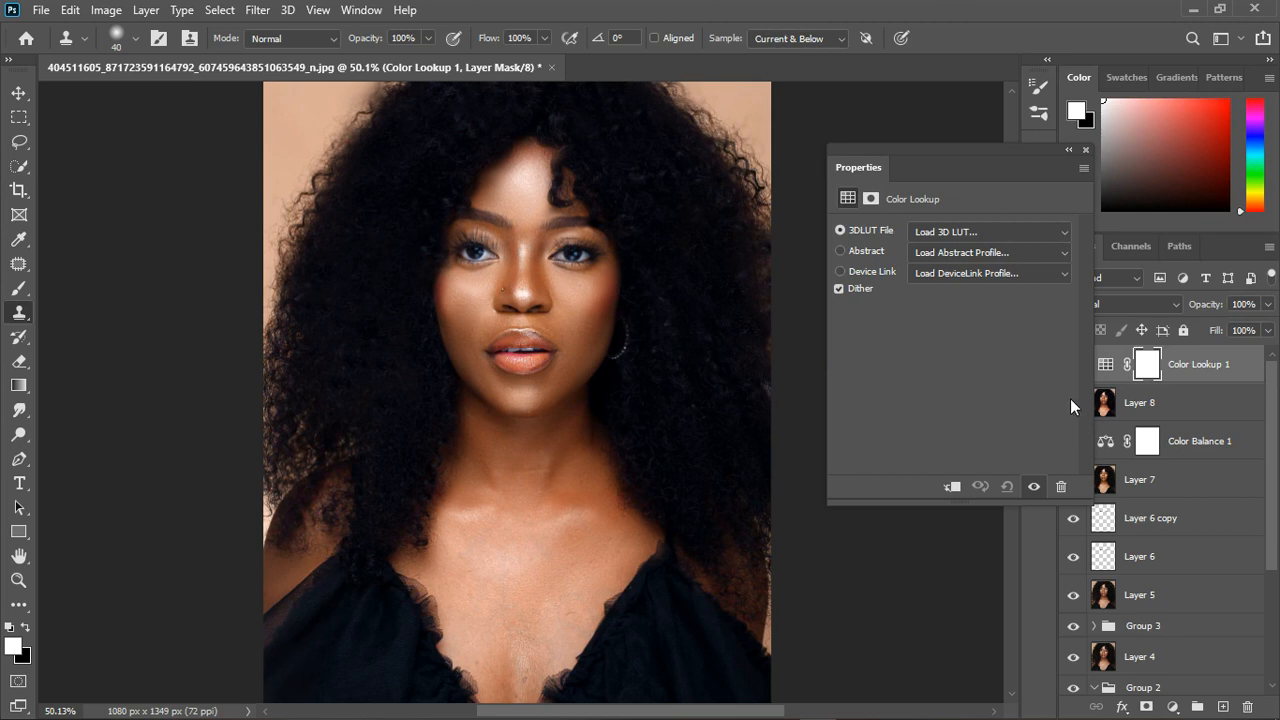
left_click(1086, 150)
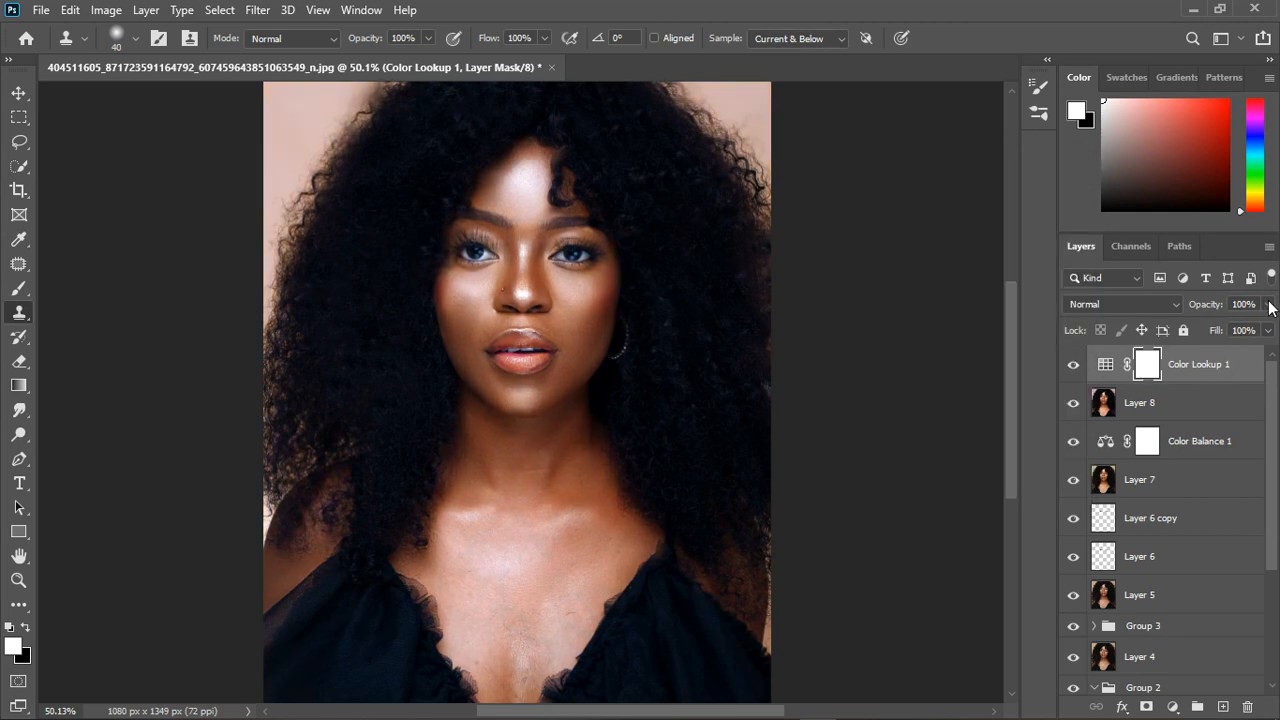
Reduce the Color Lookup layer's opacity to 27% and compare the portrait with and without it.
left_click(1268, 305)
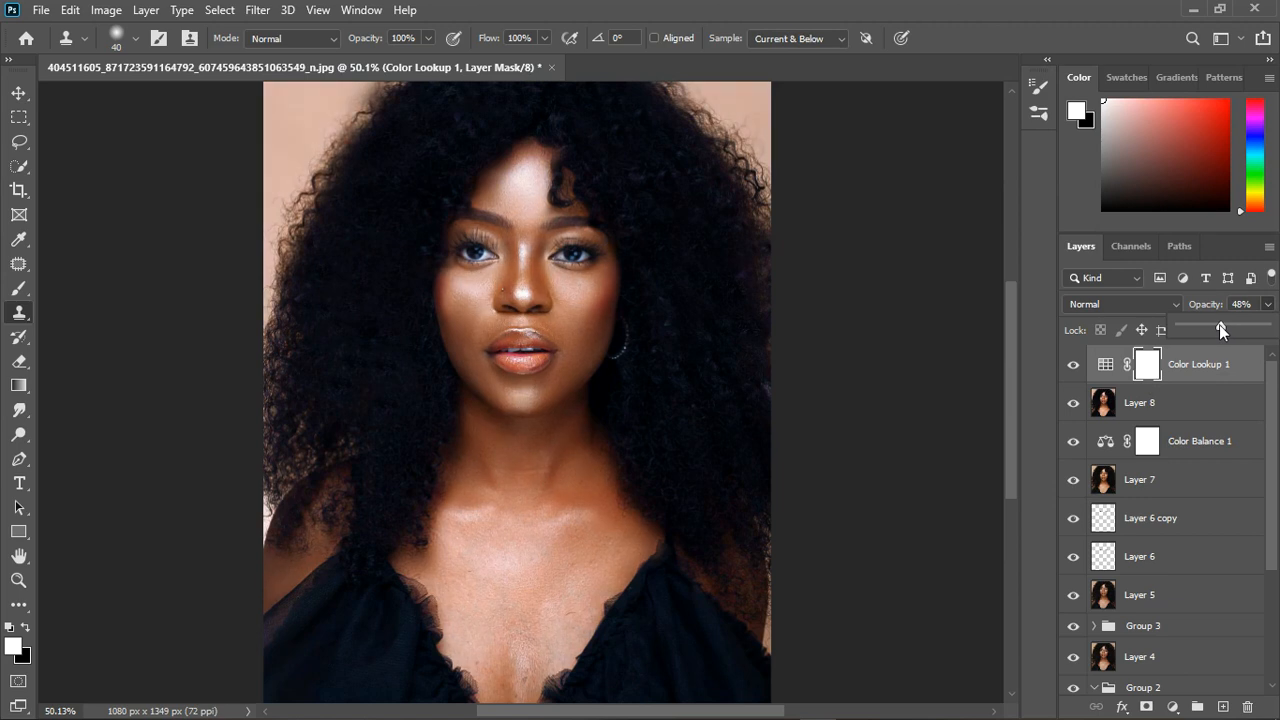
left_click_drag(1213, 327, 1201, 327)
left_click(1077, 368)
left_click(1073, 364)
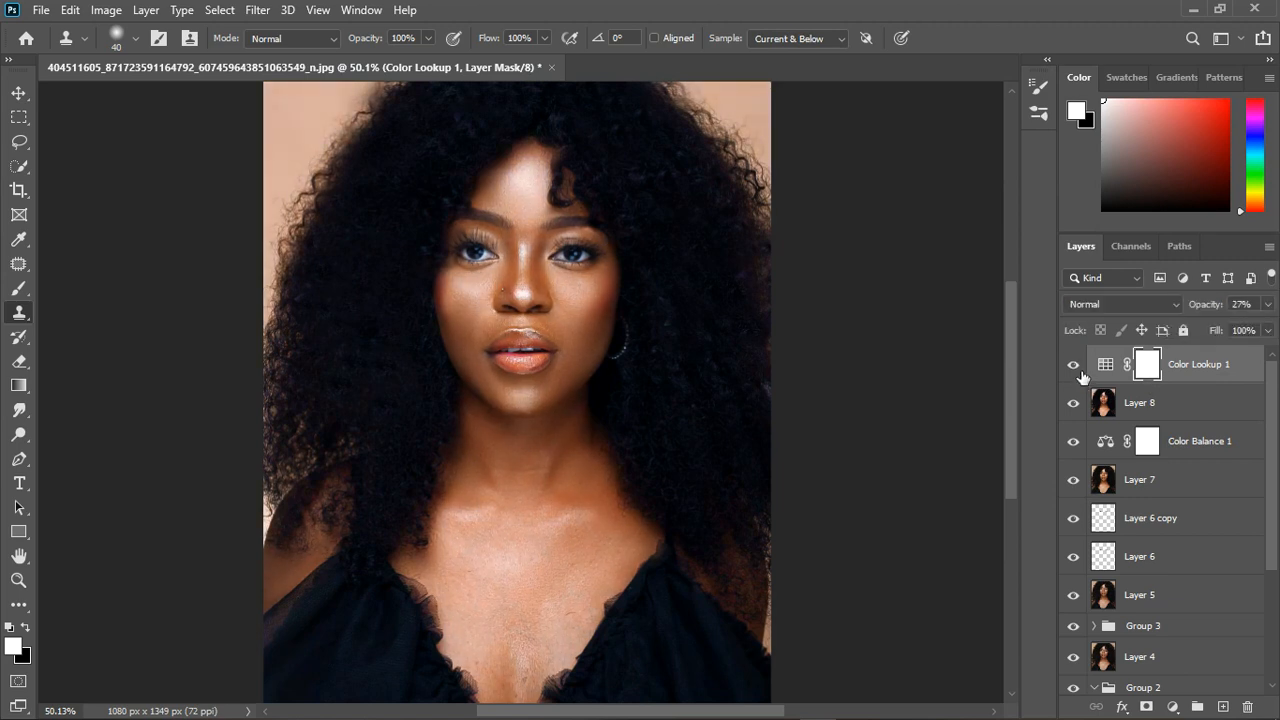
Stamp all visible layers into a new layer above the Color Lookup adjustment.
scroll(586, 380, "down", 2)
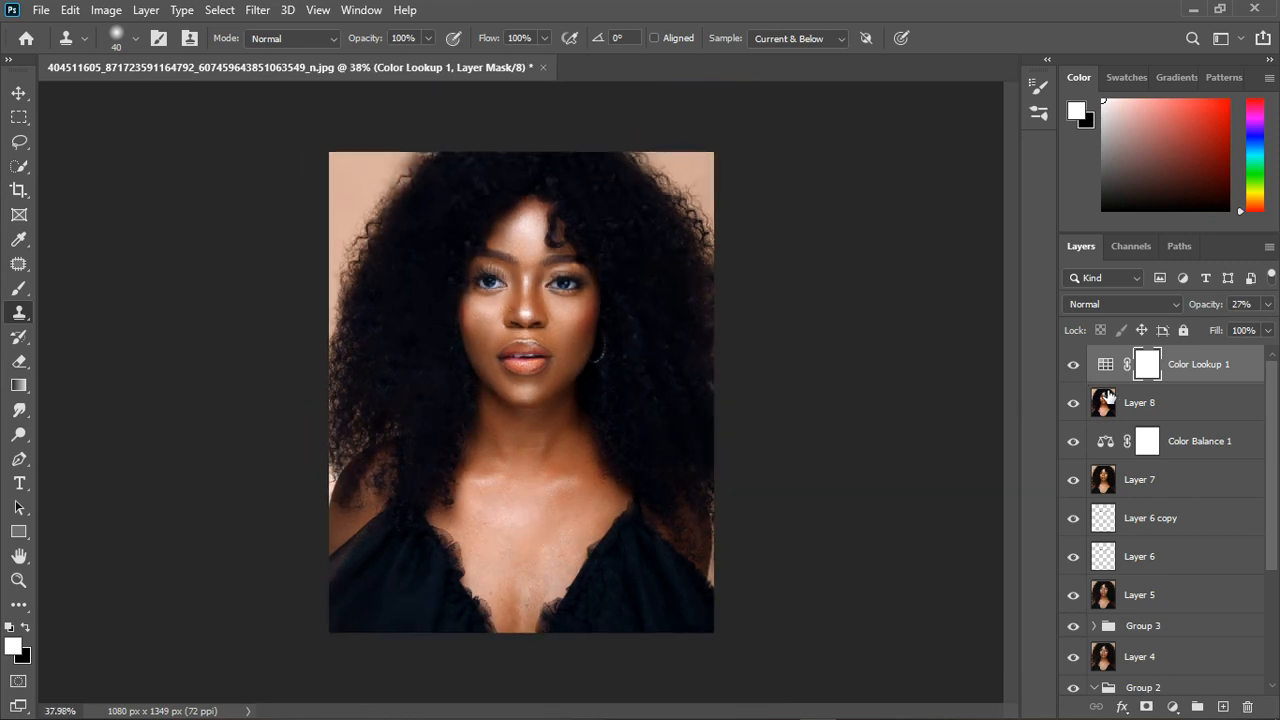
left_click_drag(1108, 397, 1116, 403)
key("ctrl+shift+alt+e")
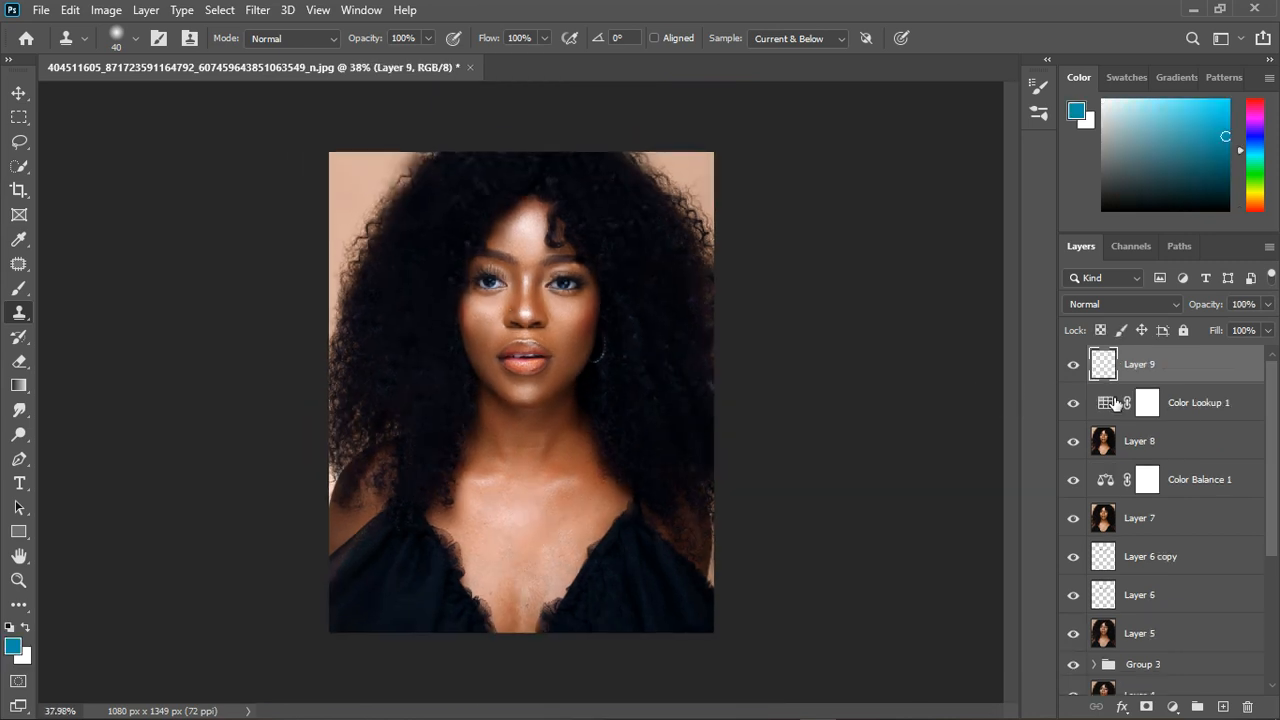
scroll(510, 287, "up", 5)
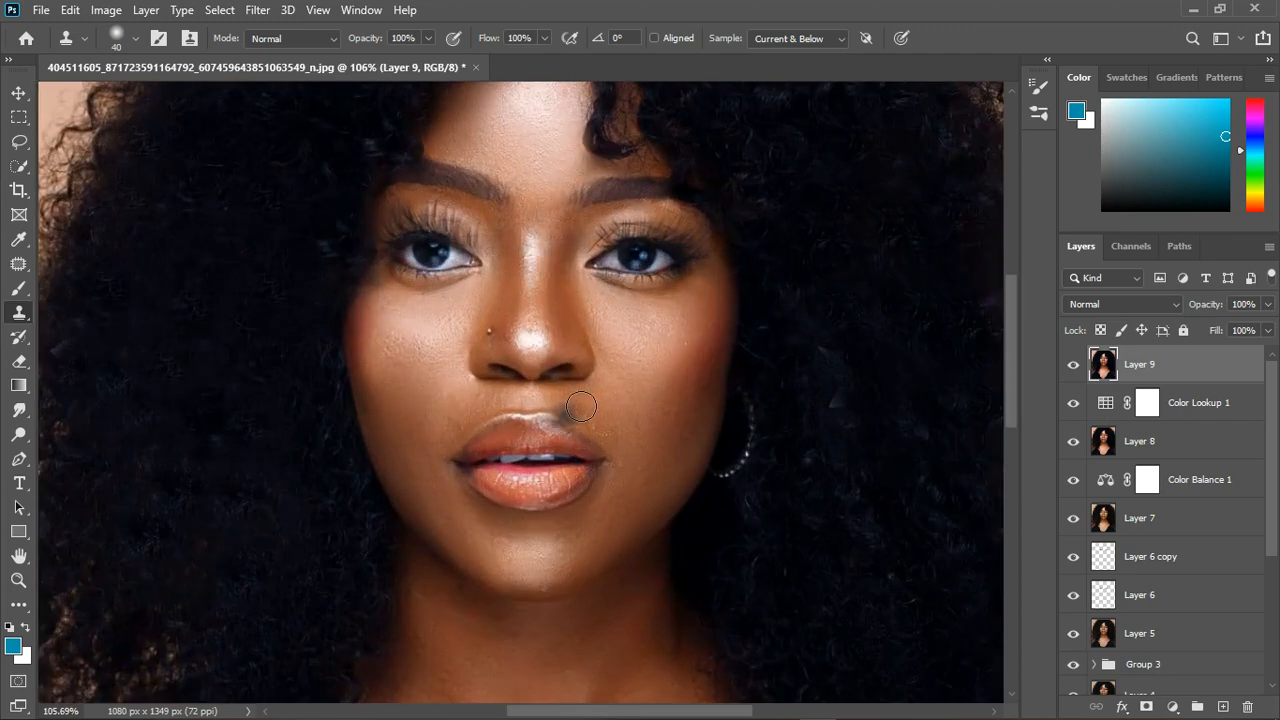
scroll(590, 370, "down", 5)
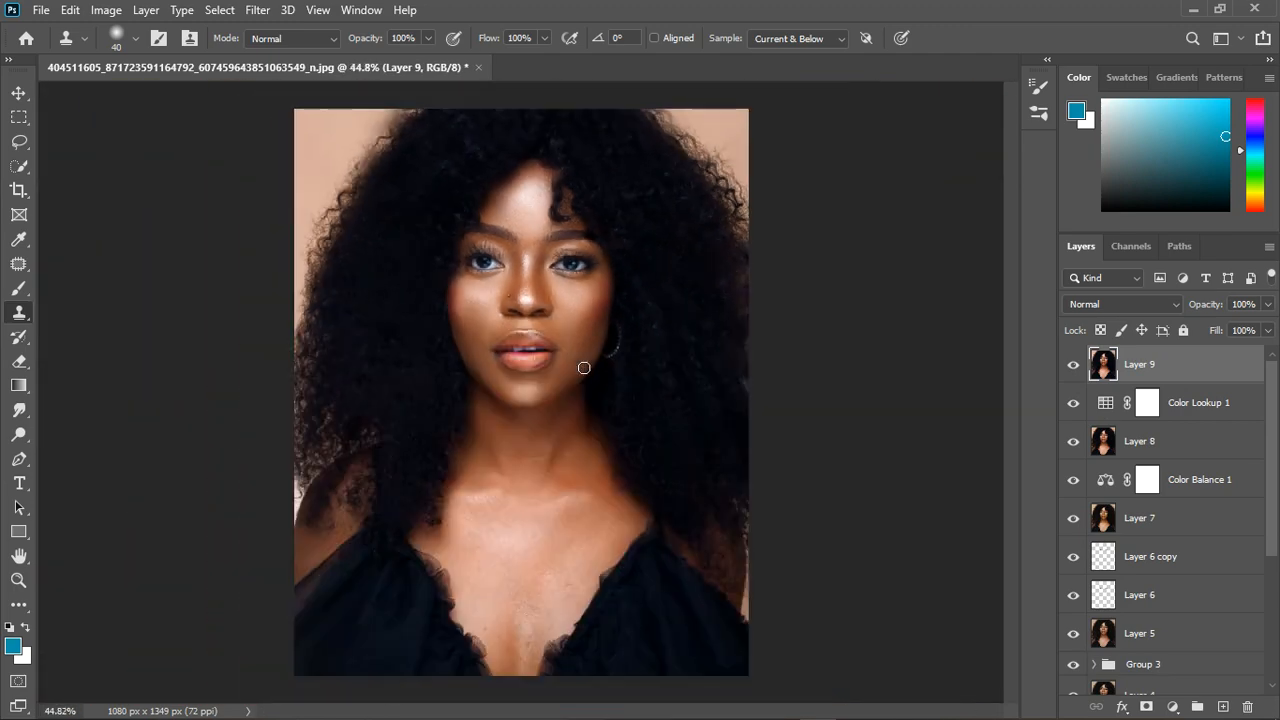
scroll(583, 369, "up", 1)
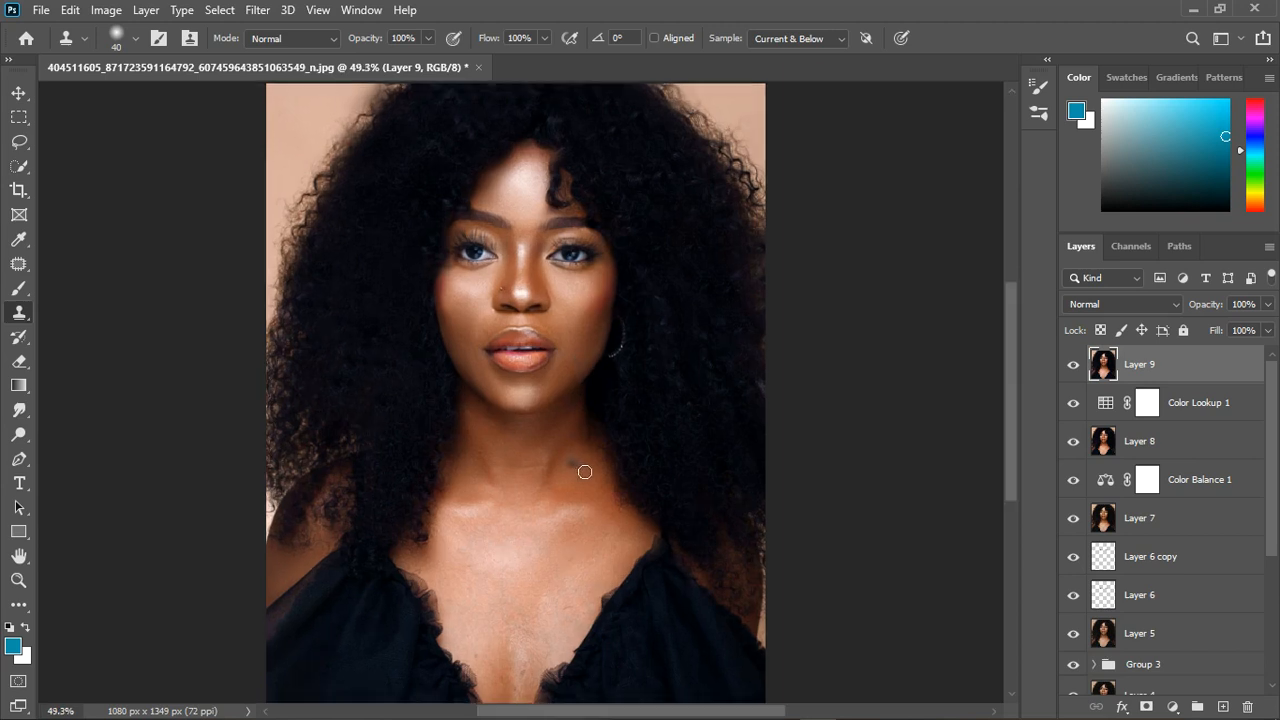
Group all layers from Color Lookup 1 down to Group 1, leaving Layer 9 and the Background outside the group.
left_click(1228, 402)
scroll(1219, 434, "down", 2)
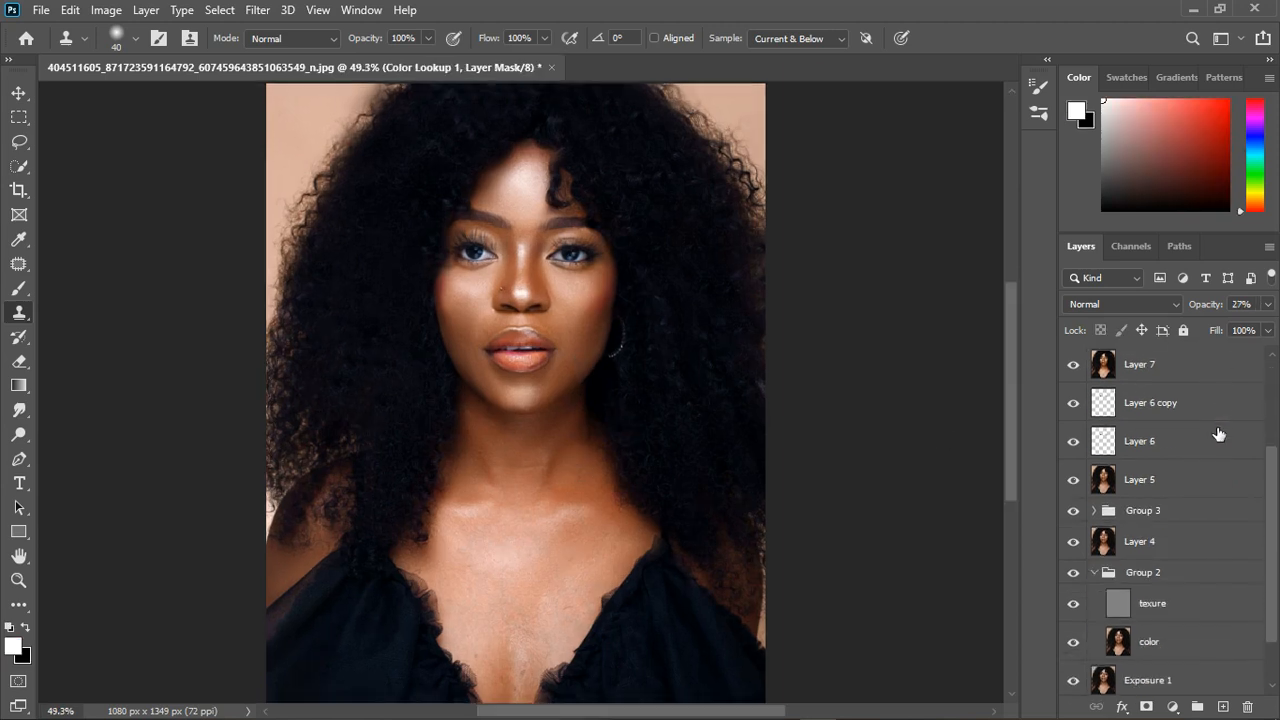
scroll(1215, 445, "down", 1)
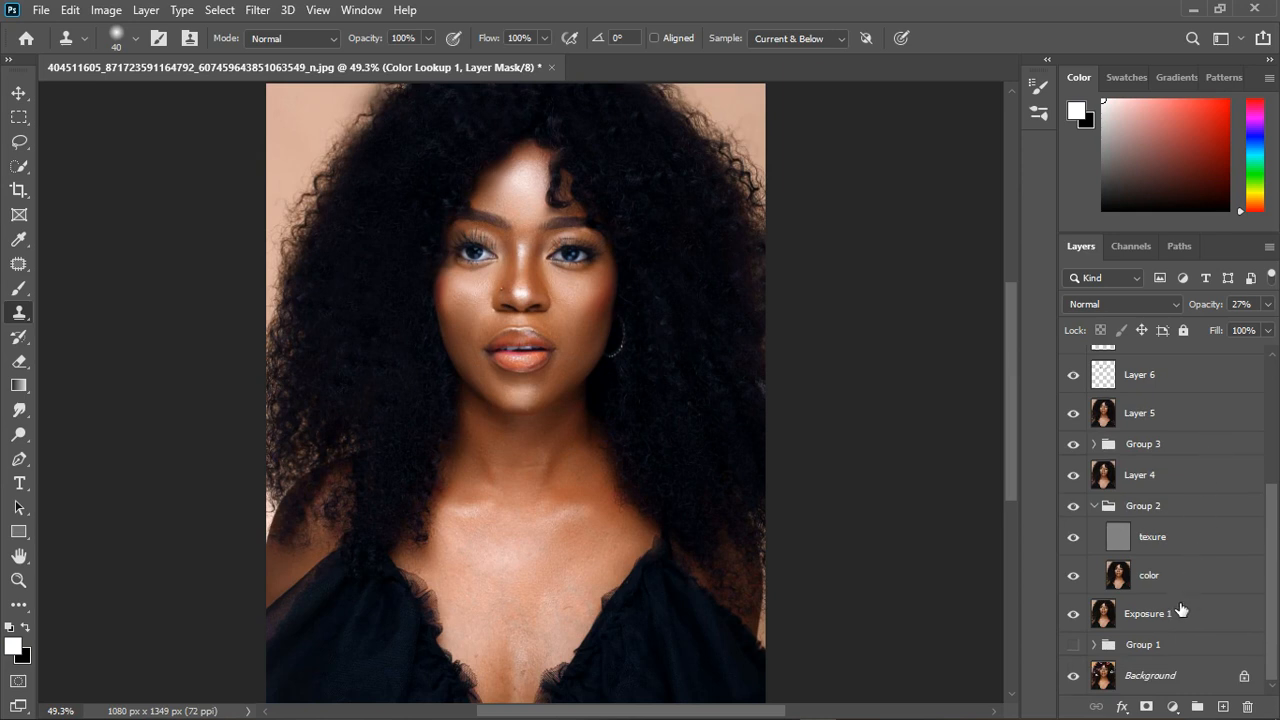
left_click(1188, 655, "shift")
key("ctrl+g")
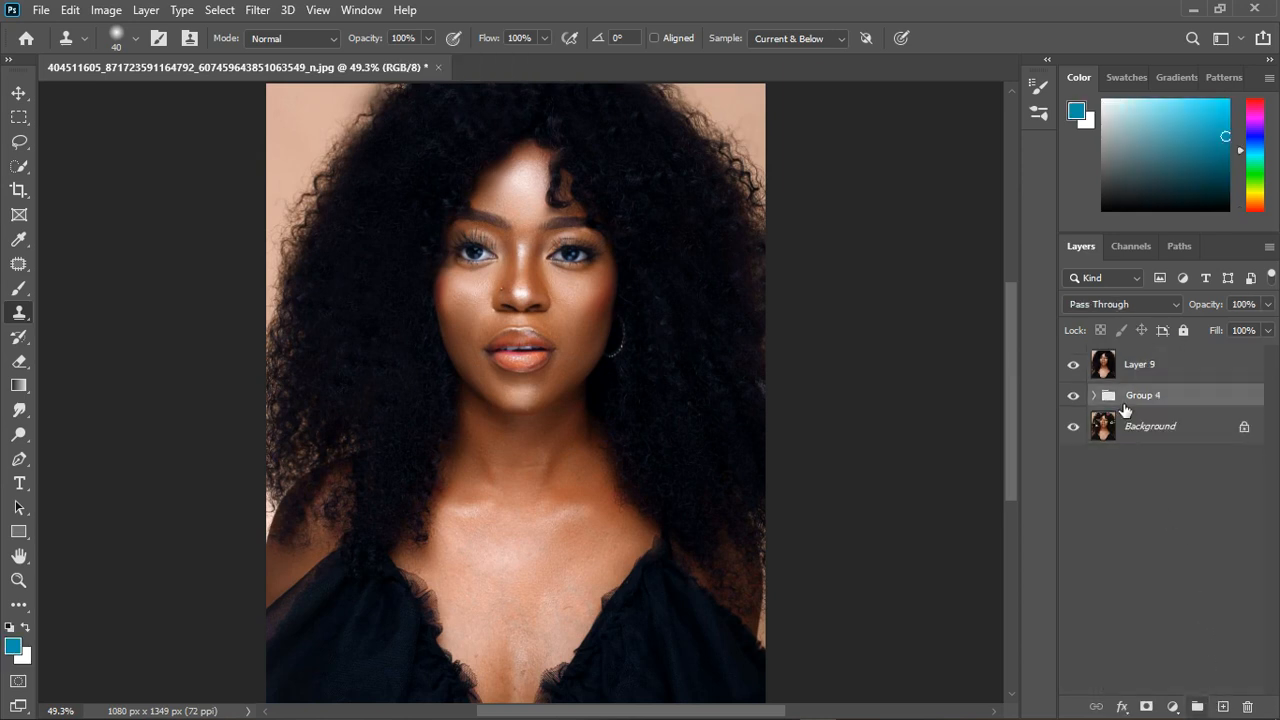
Hide the new layer group and toggle Layer 9's visibility to compare the retouched portrait with the original Background.
left_click(1074, 396)
left_click(1074, 365)
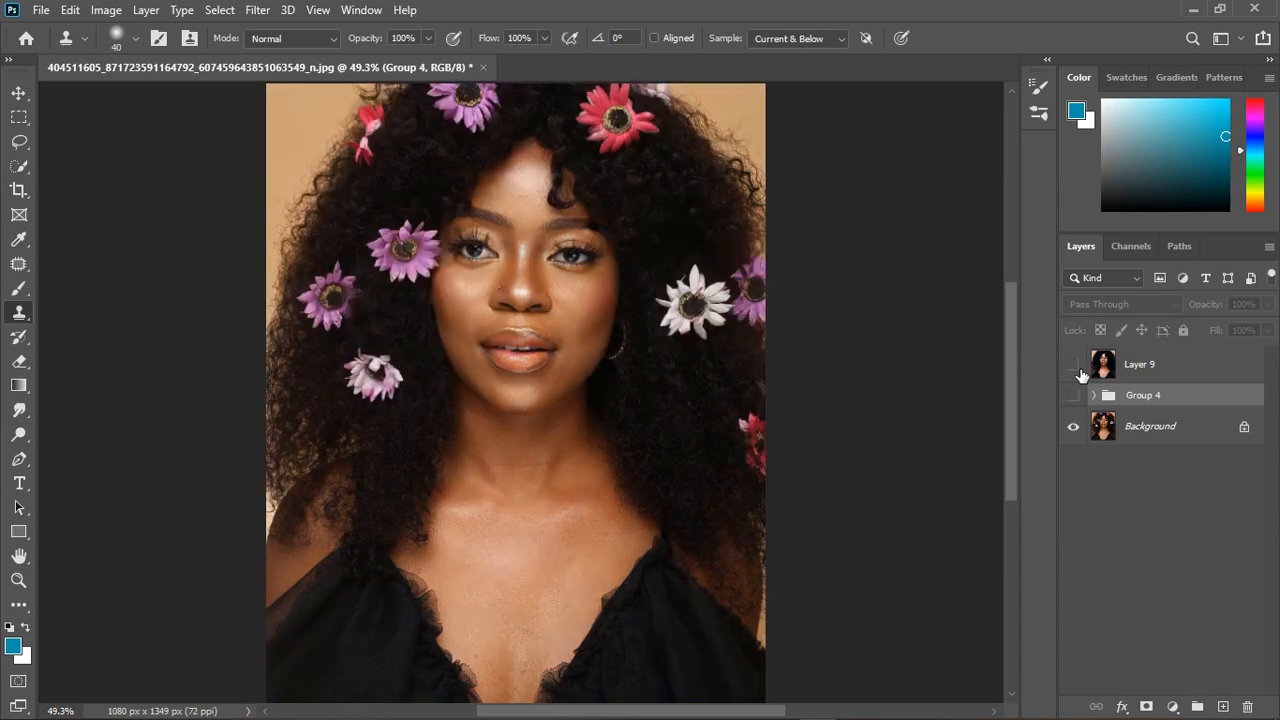
left_click(1074, 366)
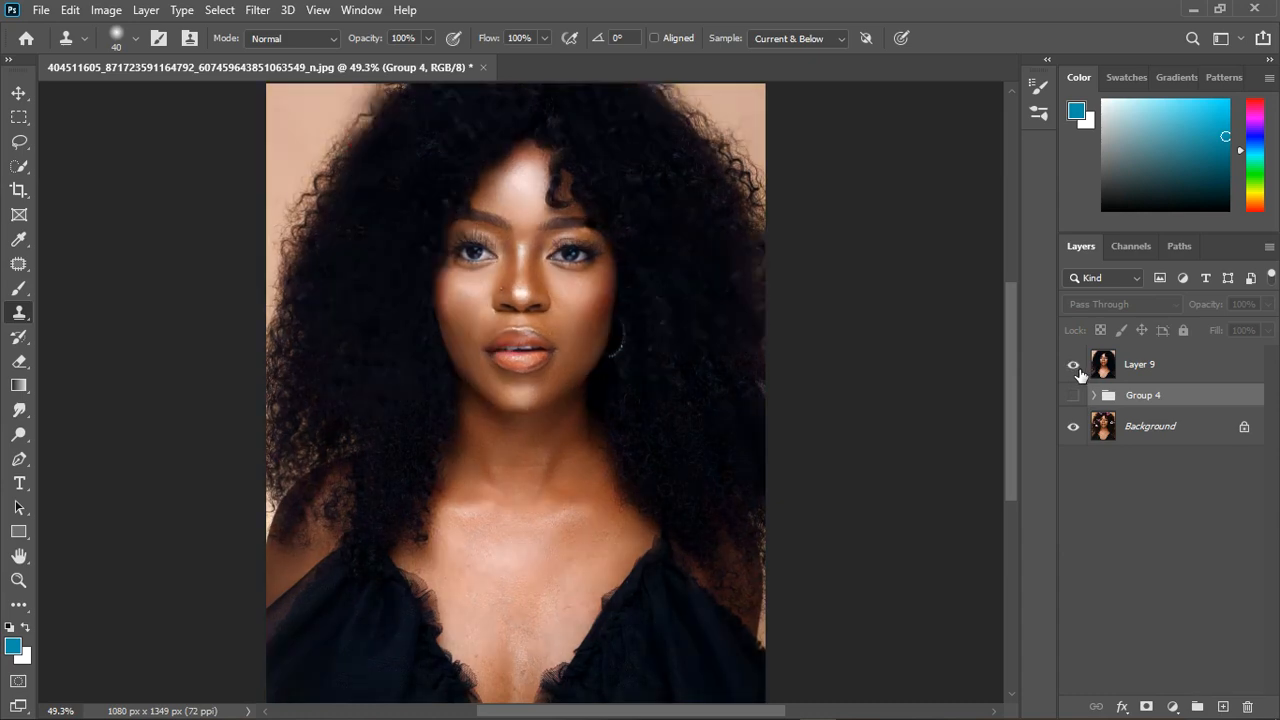
left_click(1076, 366)
left_click(1074, 366)
scroll(600, 423, "down", 2)
scroll(525, 377, "up", 2)
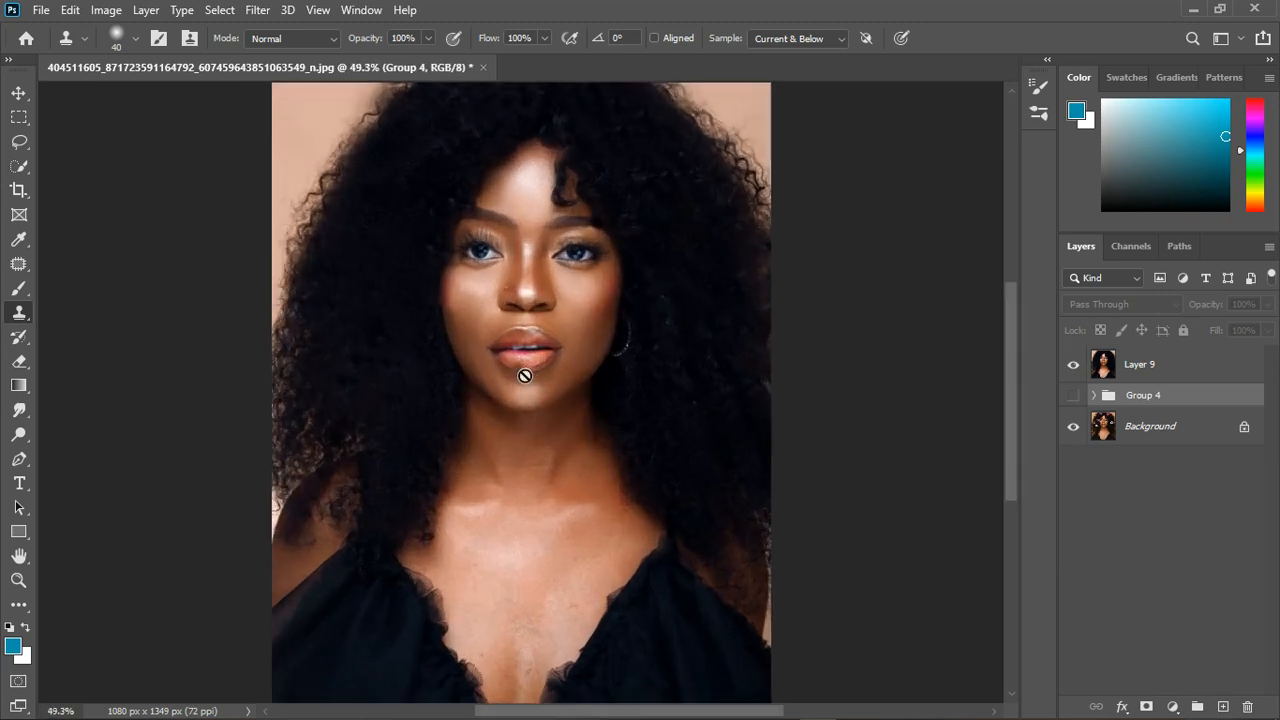